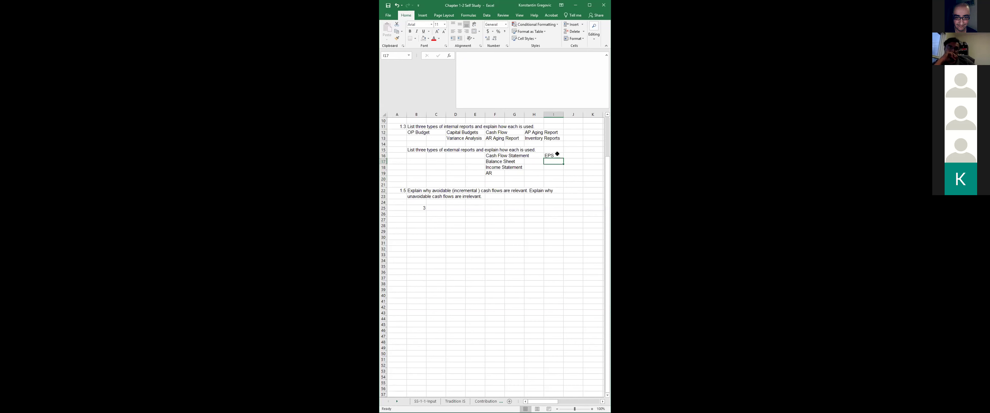
- Enter "OSC Inventory Reports" in cell I17 of the external reports list
text(OSC Inventory Re)
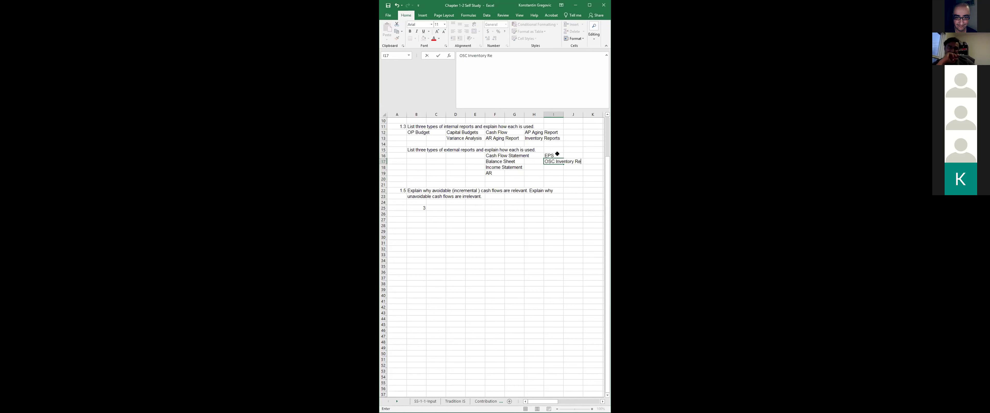
text(ports)
key(Return)
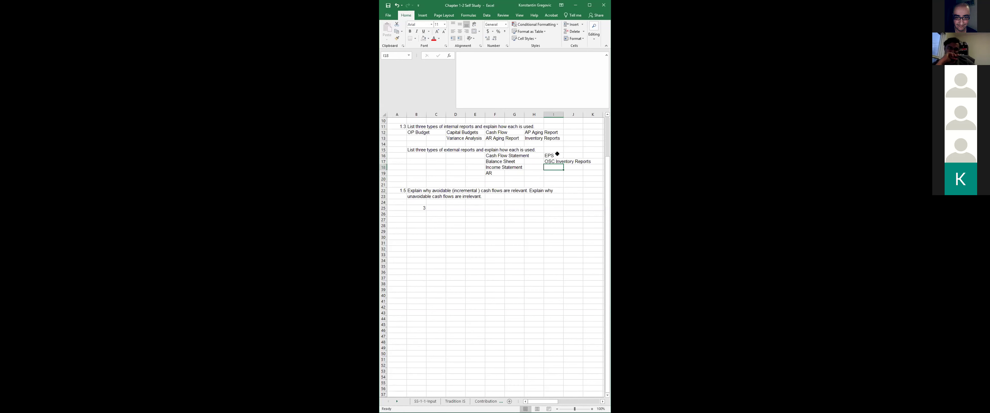
click(553, 161)
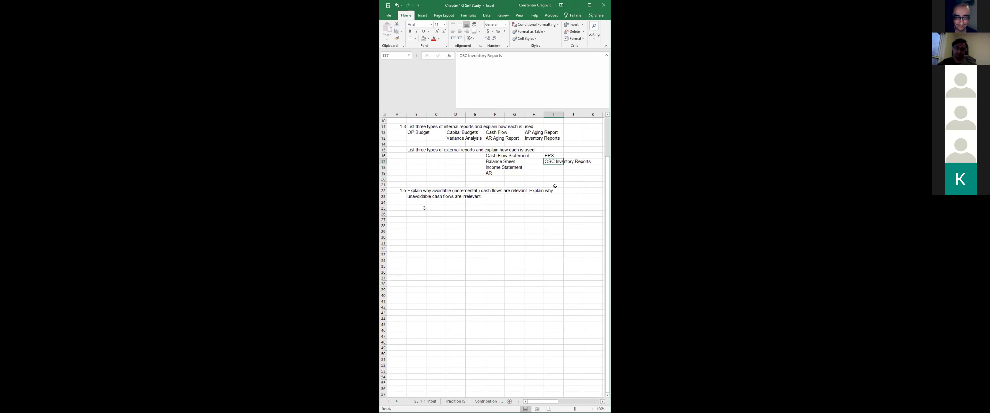
- Add "Auditor Report" in cell I18 and "Auditing Plan" in cell I19 of the external reports list
click(553, 168)
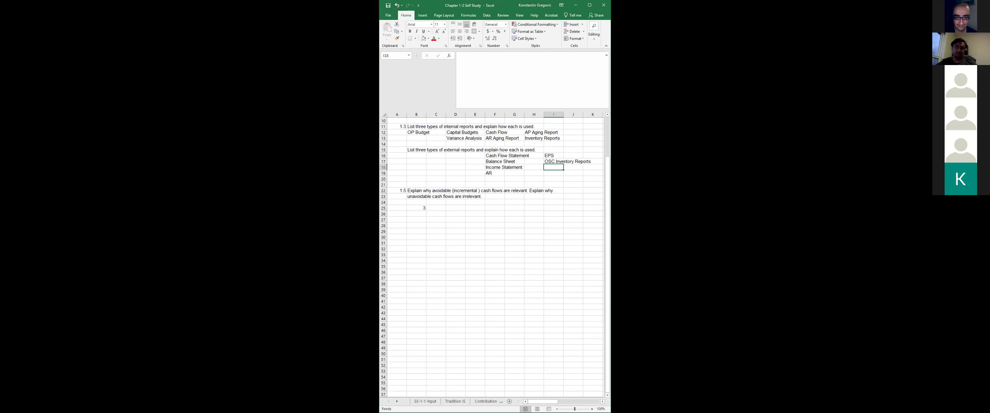
text(Auditor Report)
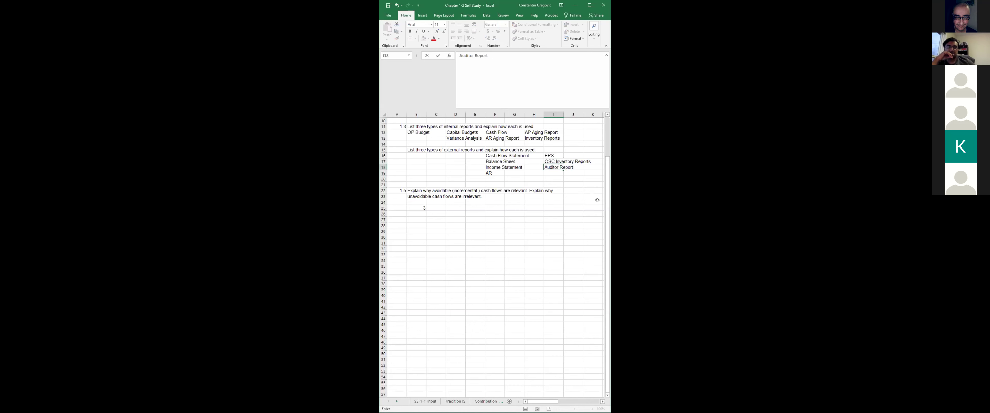
key(Return)
text(Auditin)
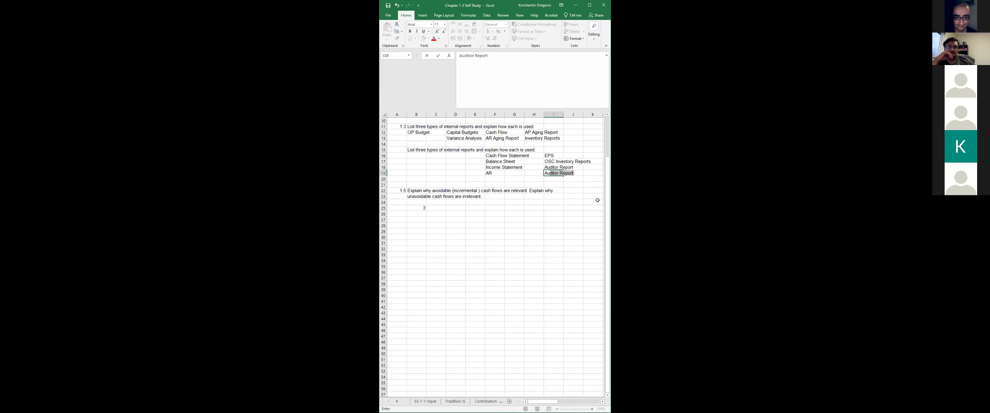
text(g P)
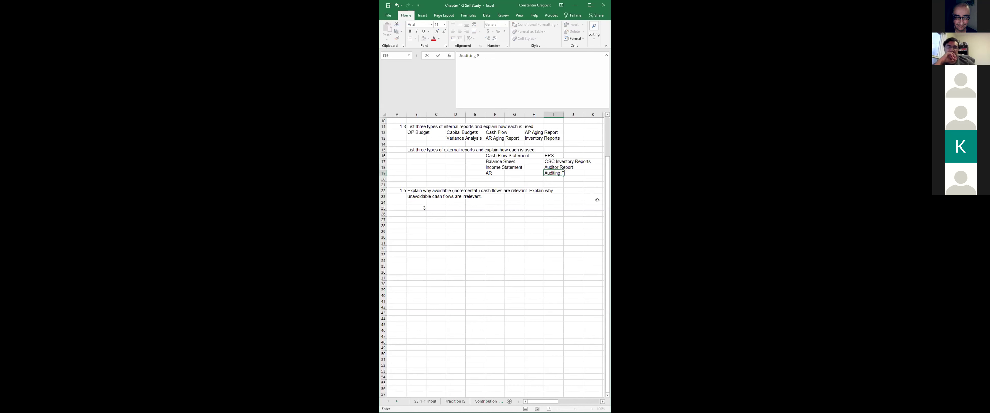
text(lan)
key(Return)
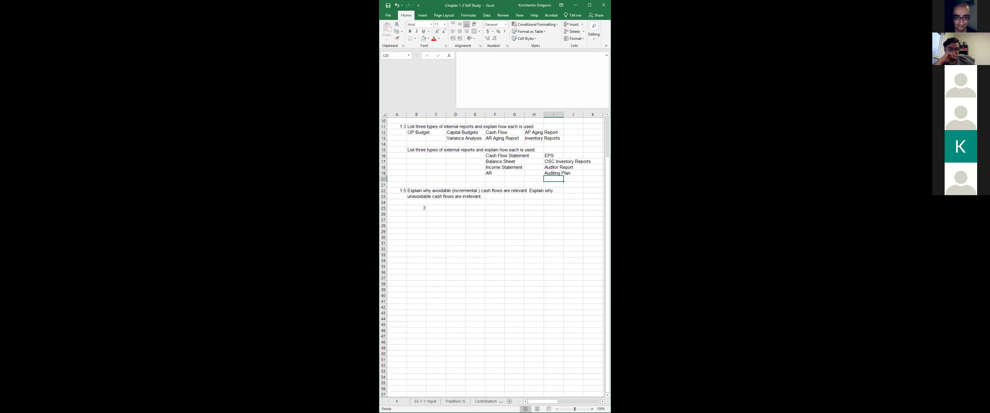
- Enter "Notes to FS" in cell K19, on the same row as the auditing plan entry
click(586, 174)
text(Notes to FS)
key(Return)
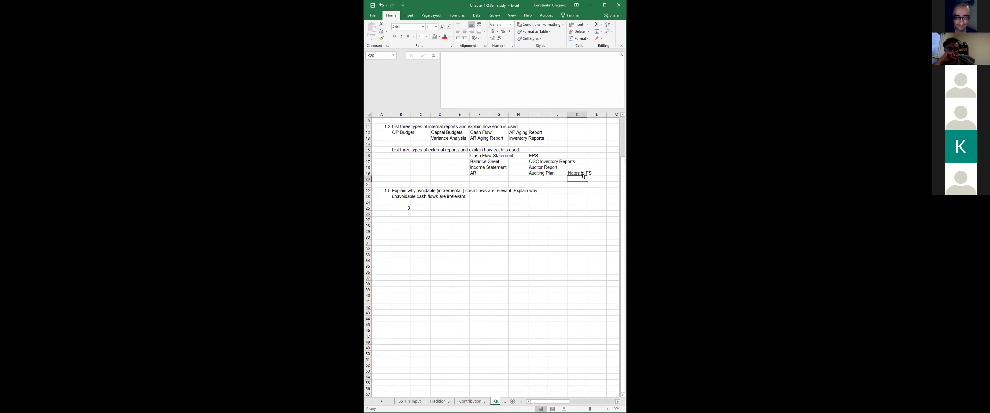
- Enter "Bank Covenants" in cell C18 of the external reports list
click(421, 167)
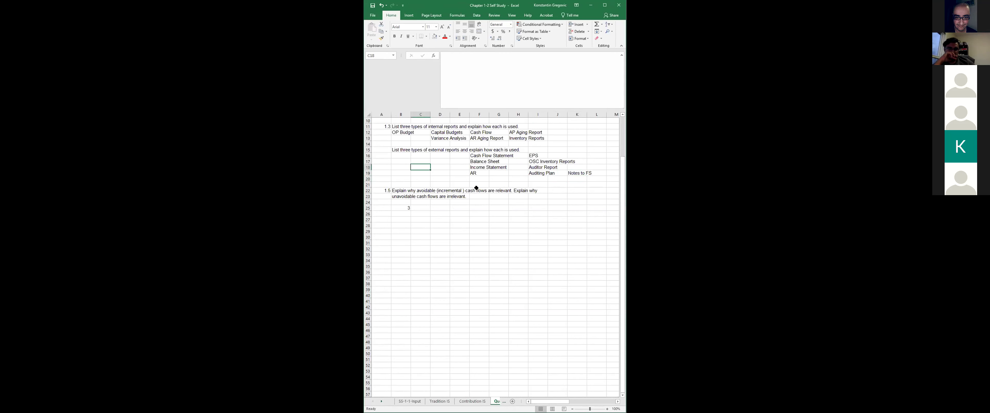
text(Bank)
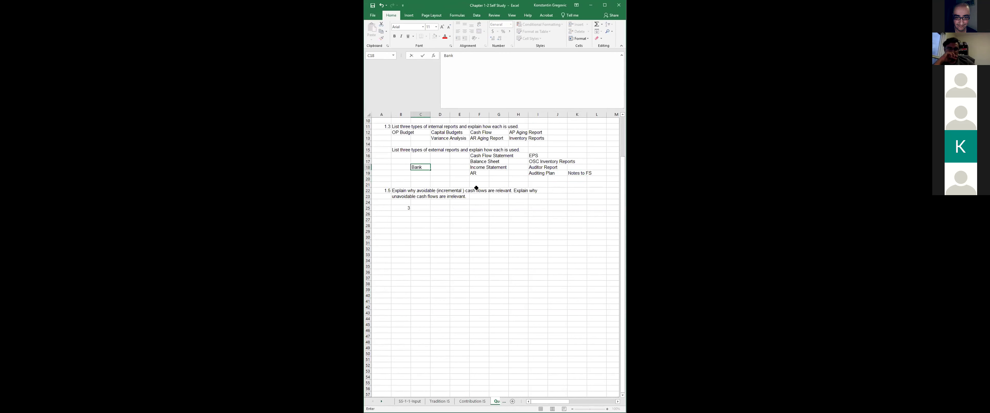
text( Covenants)
key(Return)
key(Up)
key(Up)
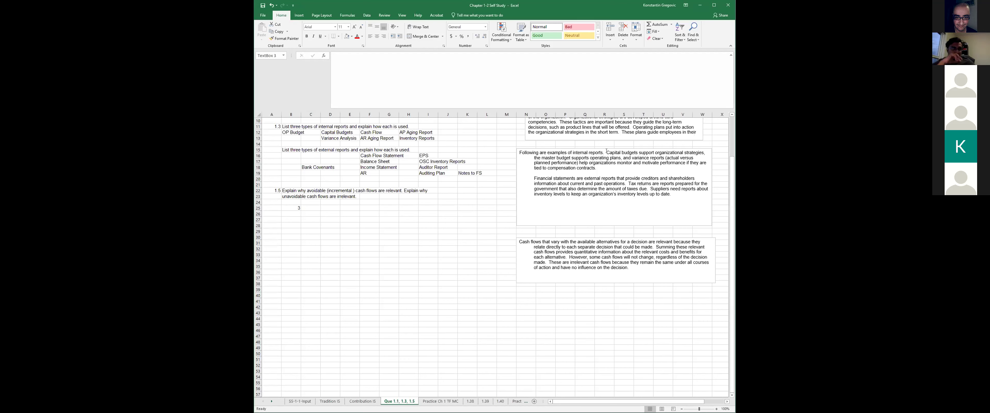
- Check the model answer on internal and external reports, and enter "Tax returns" in cell C16
click(607, 152)
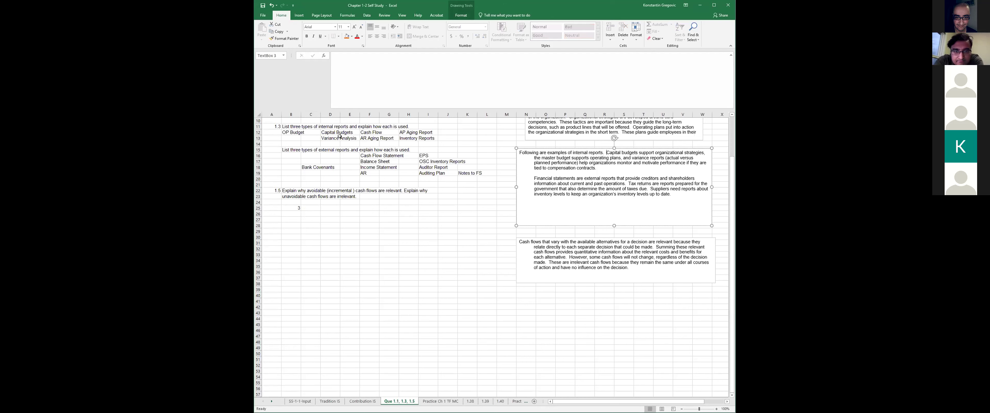
click(285, 133)
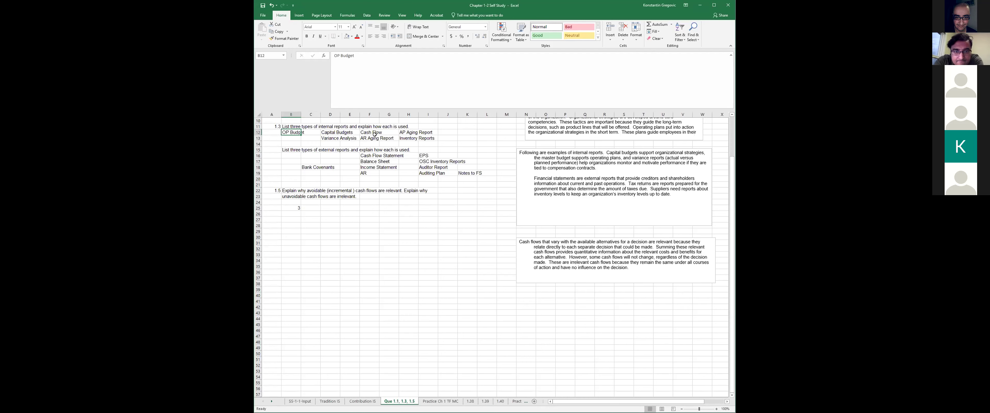
click(354, 139)
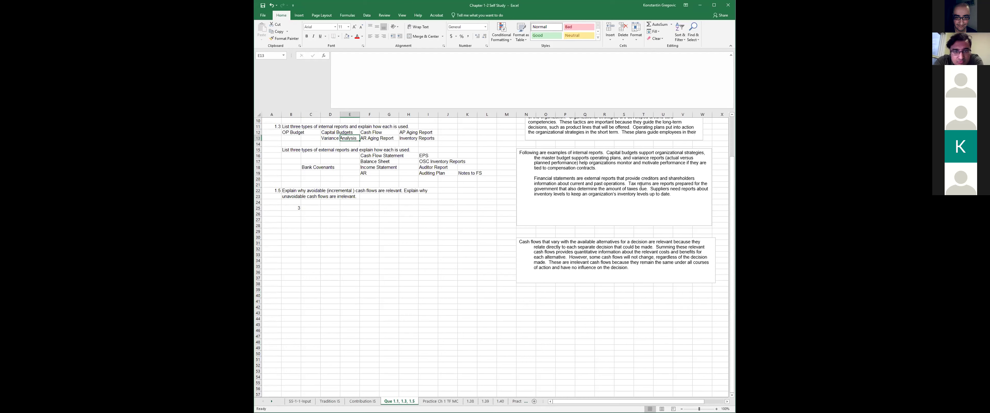
click(310, 156)
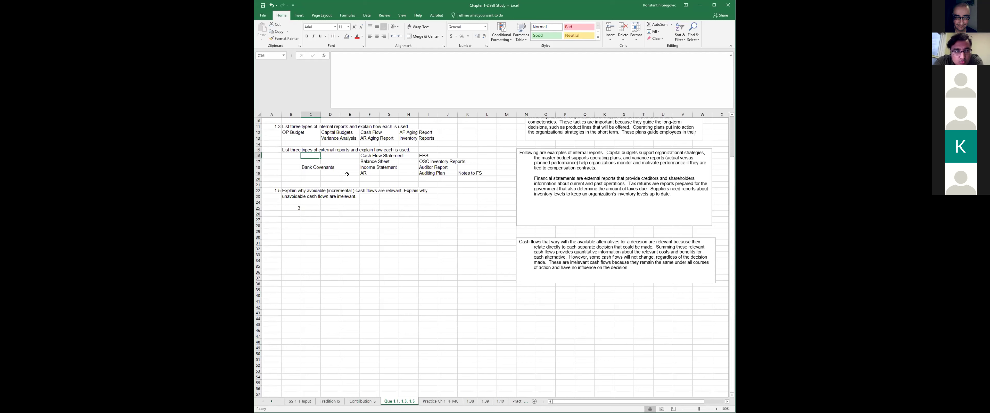
text(TS)
text(x returns)
key(Return)
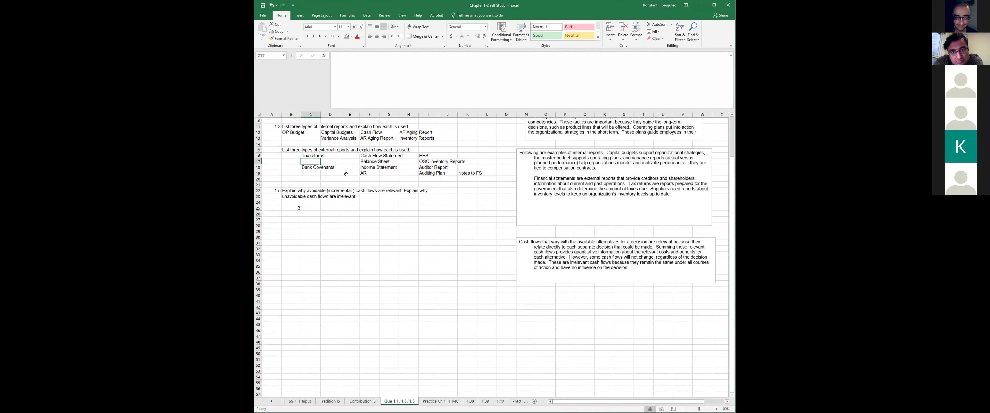
- Examine the camper problem sheet, covering the cost per trip, the required questions and the sample answers A to E
click(607, 198)
scroll(428, 259, up, 3)
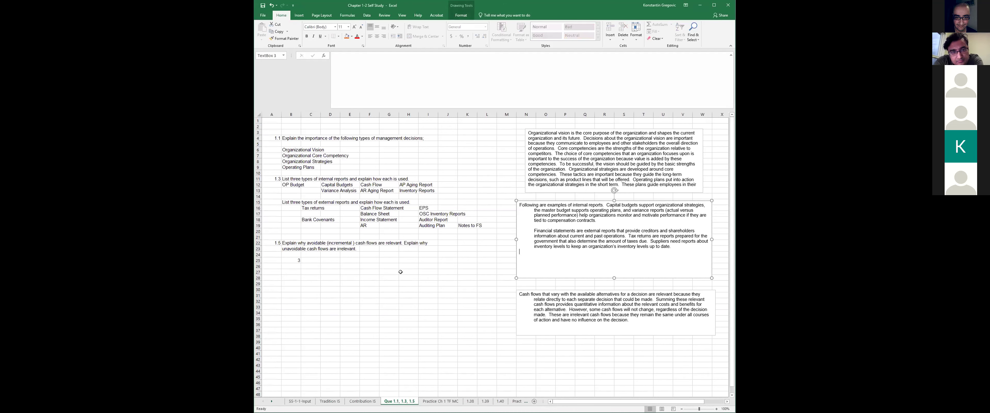
click(431, 401)
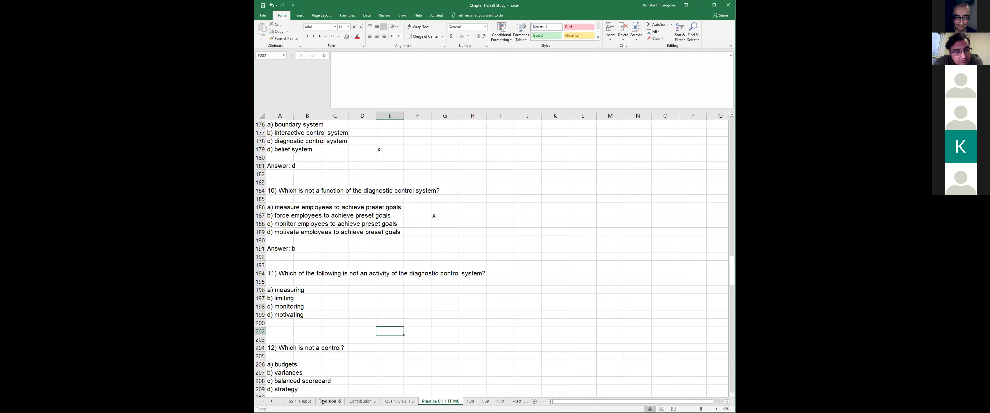
click(471, 401)
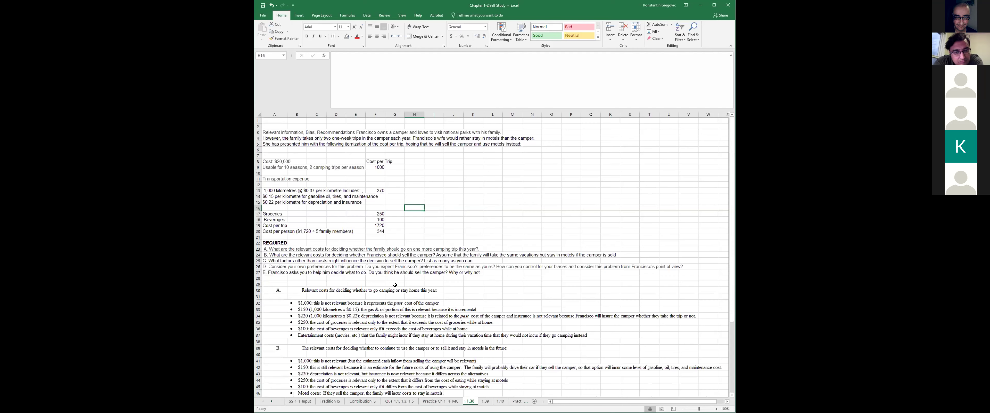
scroll(401, 188, down, 5)
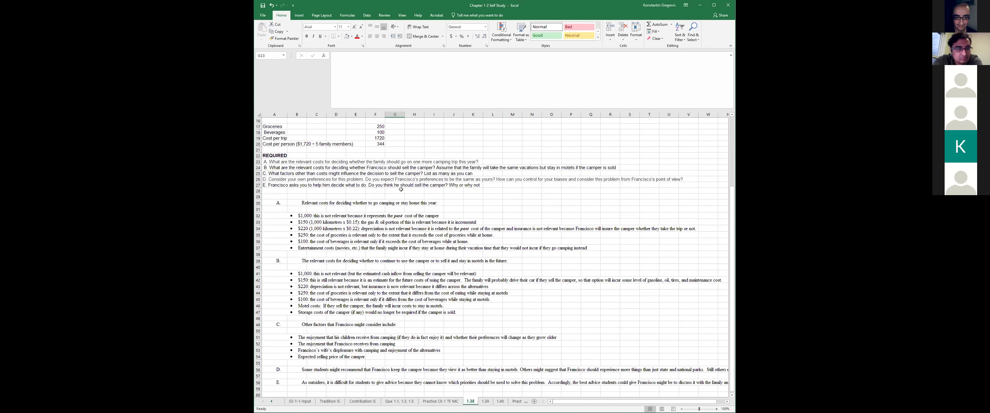
scroll(401, 188, down, 4)
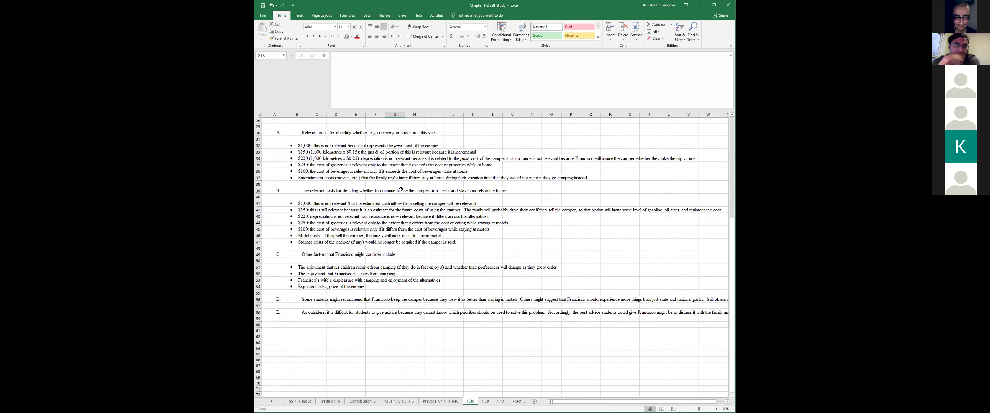
scroll(401, 189, up, 6)
scroll(401, 189, up, 3)
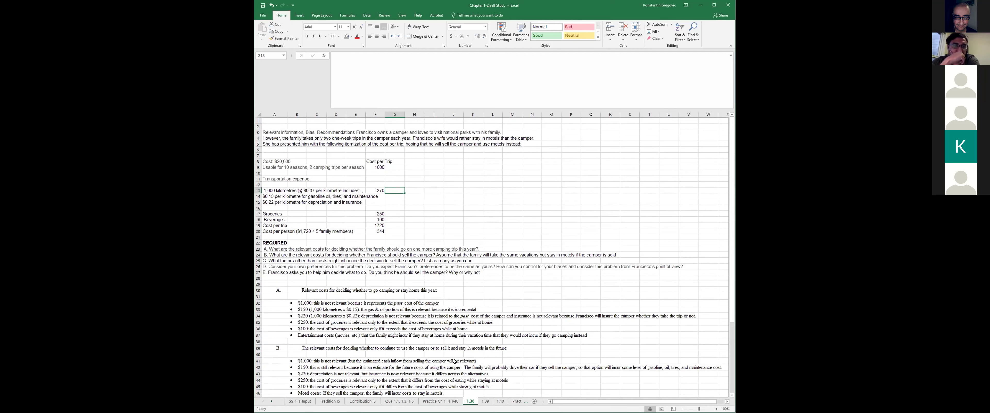
scroll(433, 242, down, 4)
scroll(432, 242, up, 4)
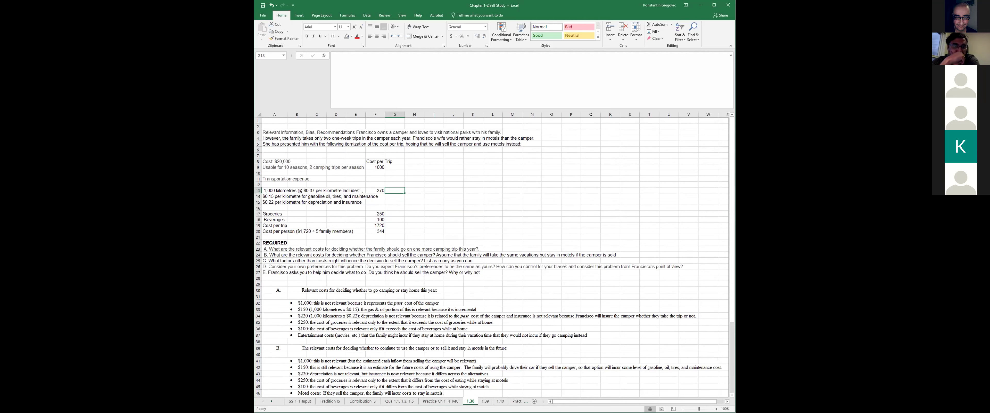
scroll(398, 400, down, 2)
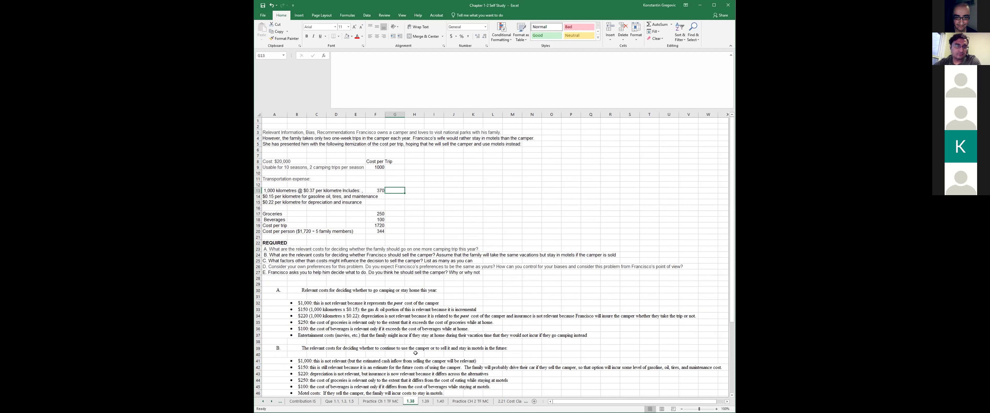
click(367, 243)
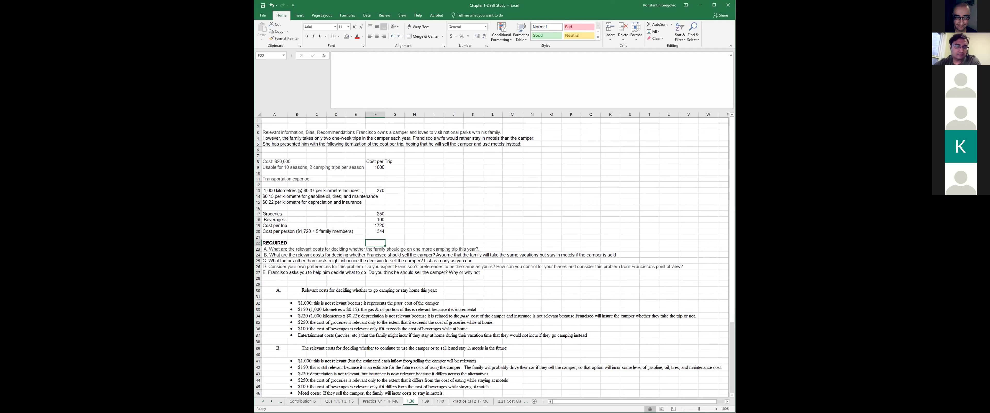
- Examine the Mouse Max problem sheet, covering the income statement data, both variable cost income statements and the written answers
click(272, 401)
click(272, 401)
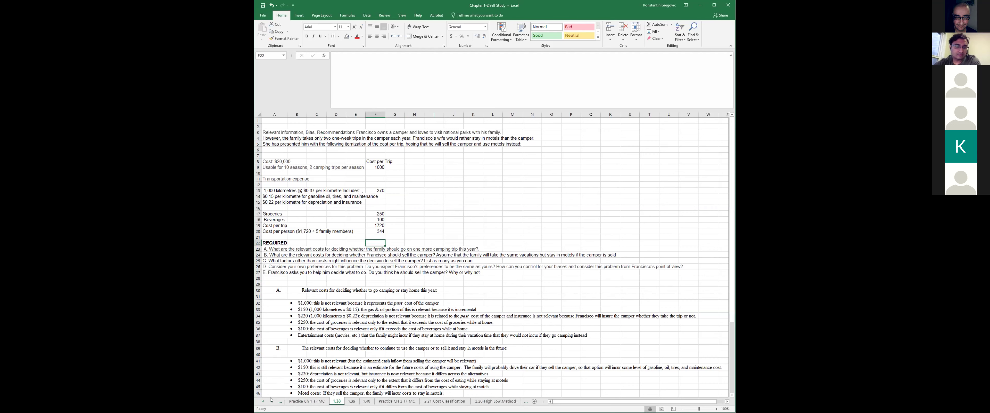
click(352, 401)
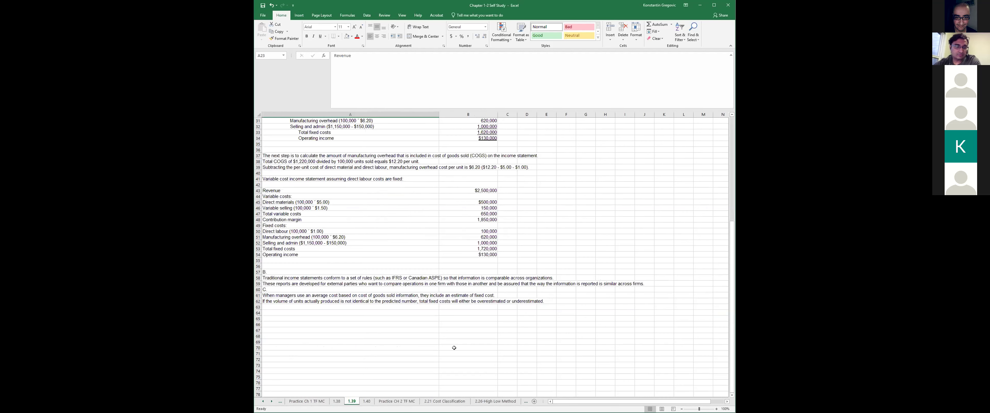
scroll(467, 298, up, 10)
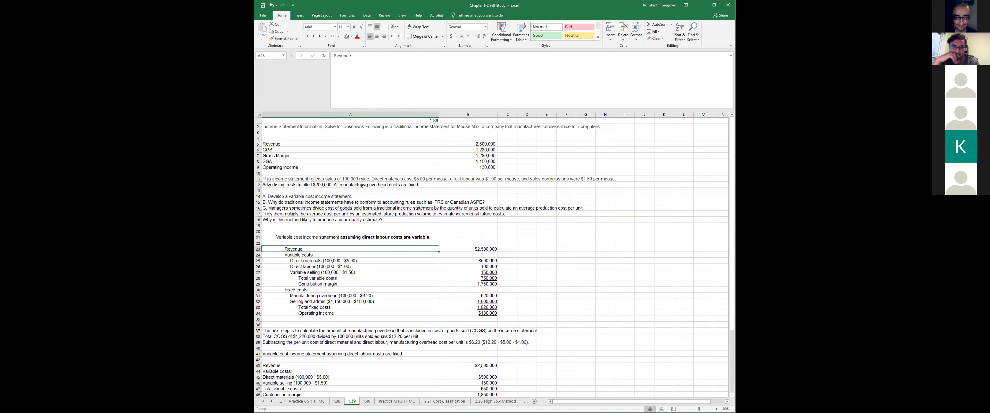
scroll(392, 281, down, 5)
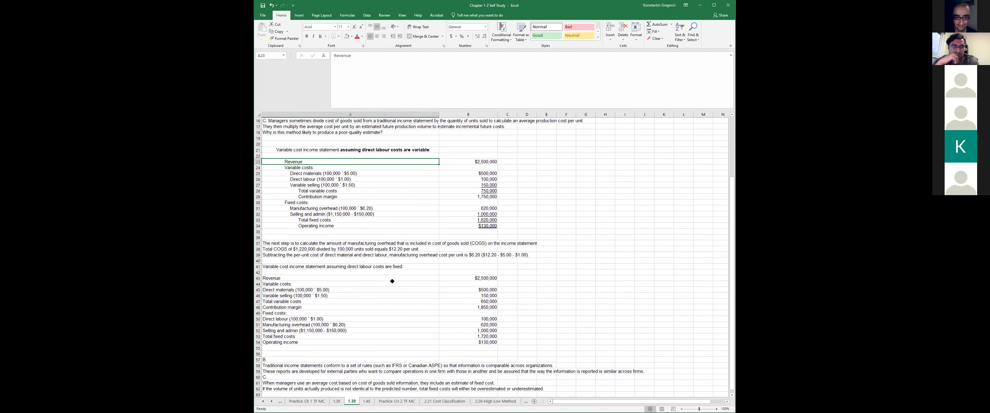
scroll(414, 284, down, 3)
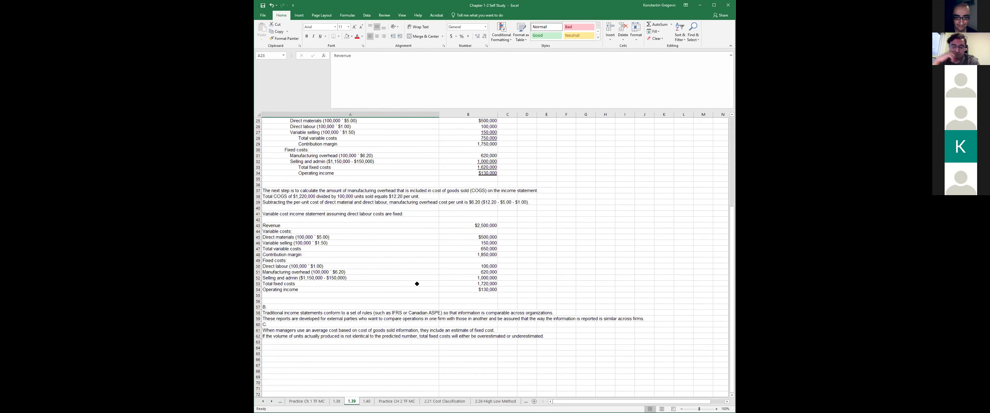
scroll(417, 283, up, 6)
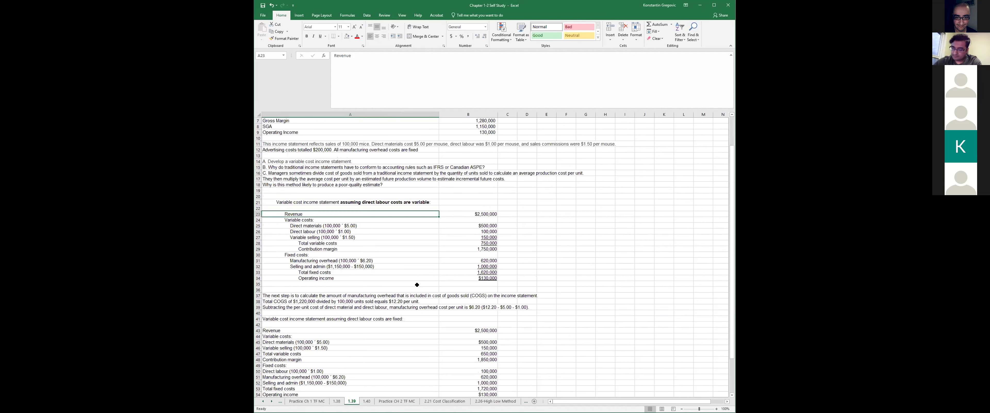
scroll(417, 284, up, 2)
click(380, 213)
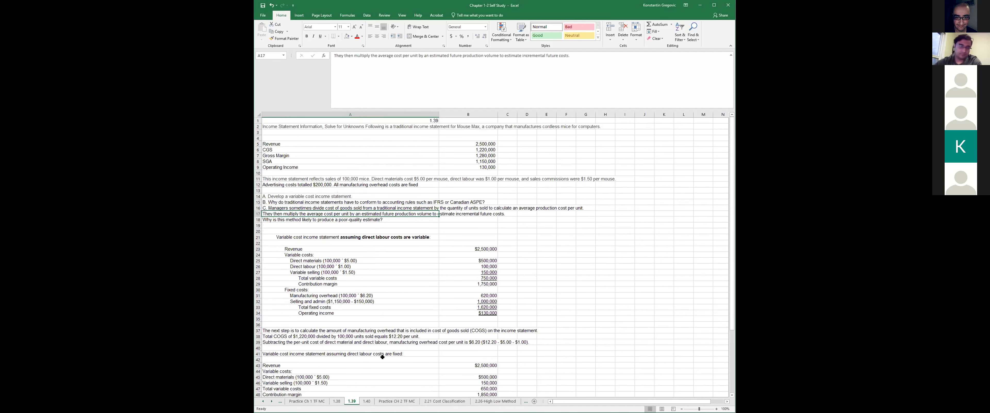
scroll(319, 316, down, 5)
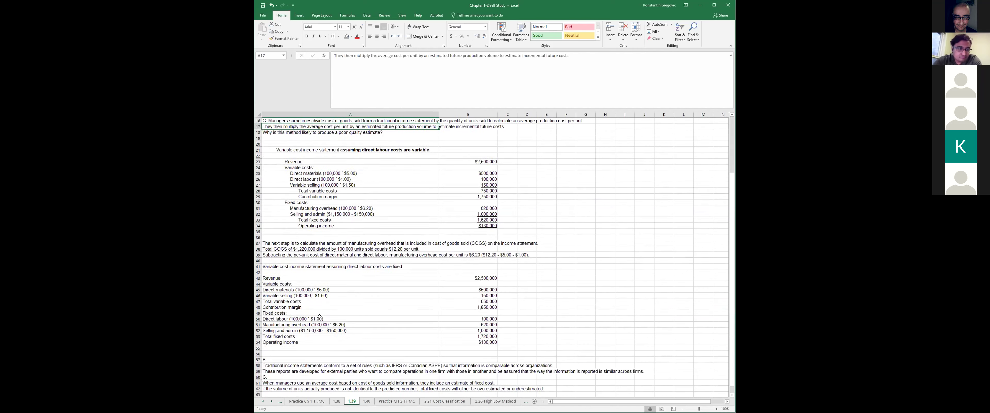
scroll(320, 317, down, 3)
scroll(327, 297, up, 4)
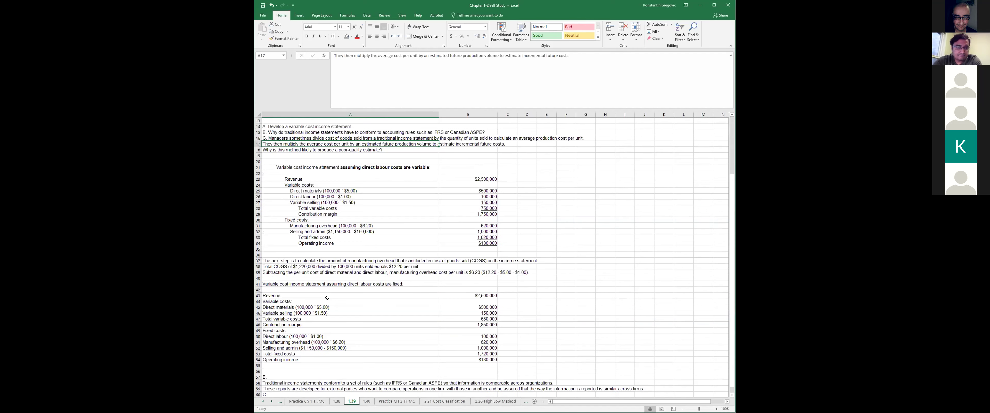
- Review the fast food restaurant strategy problem on sheet 1.40, covering required questions A to D and the sample answers
scroll(328, 298, up, 5)
click(367, 401)
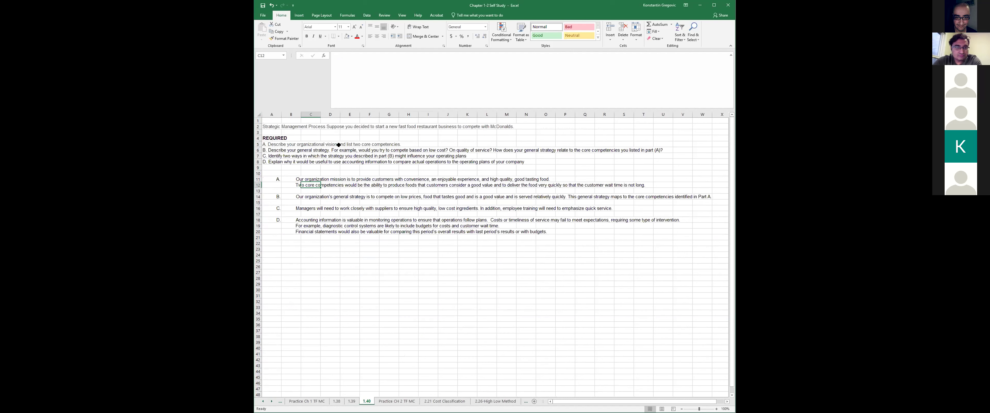
click(321, 150)
click(311, 156)
click(297, 163)
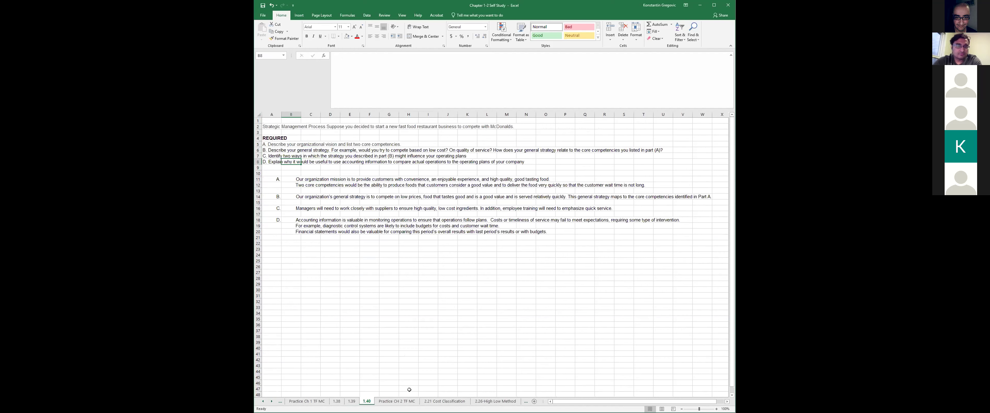
- Go to the first true/false question on the Practice CH 2 TF MC sheet
click(408, 402)
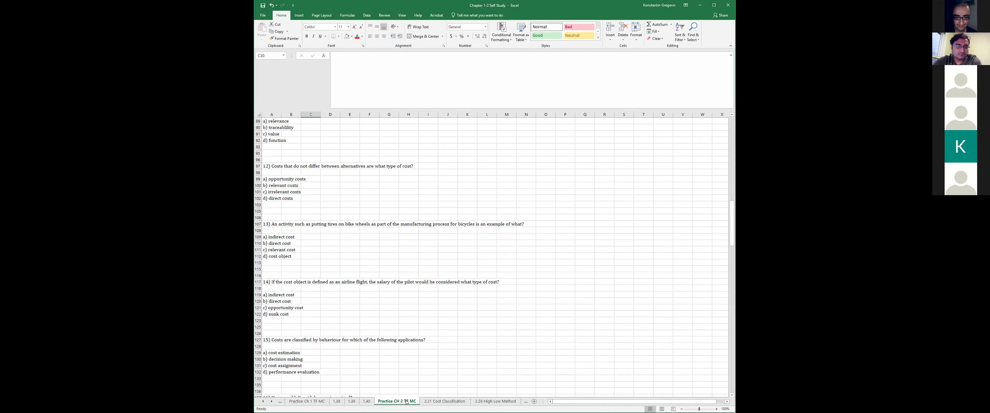
scroll(384, 309, up, 20)
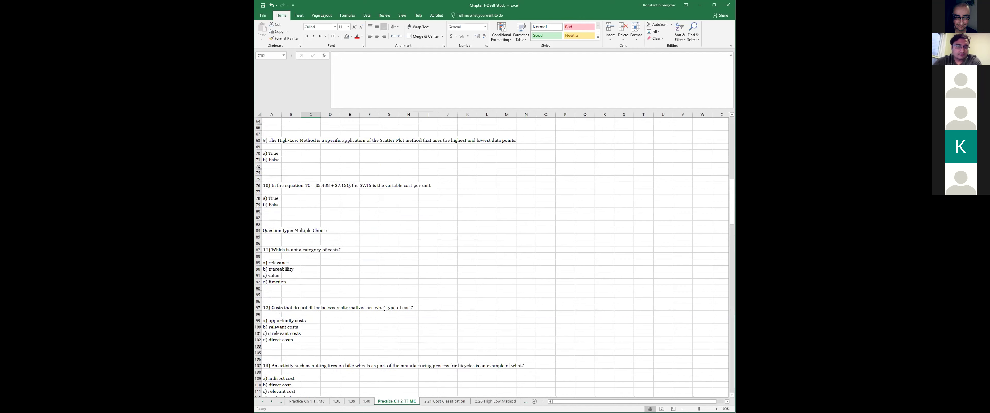
scroll(385, 308, up, 8)
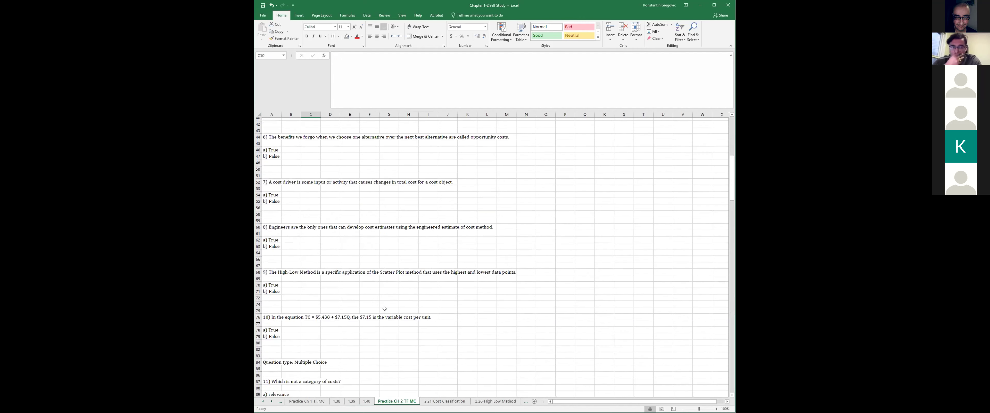
scroll(386, 308, up, 1)
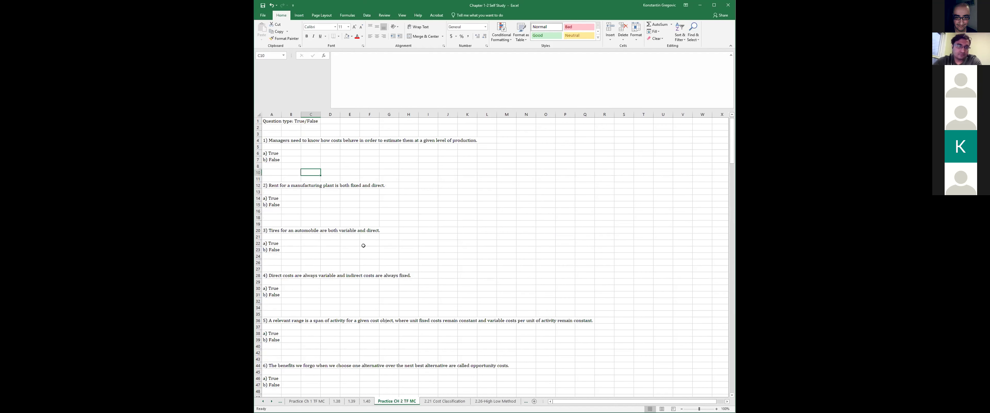
- Mark True for question 1 on cost behaviour with an x in cells B6 and C6
click(316, 147)
key(Right)
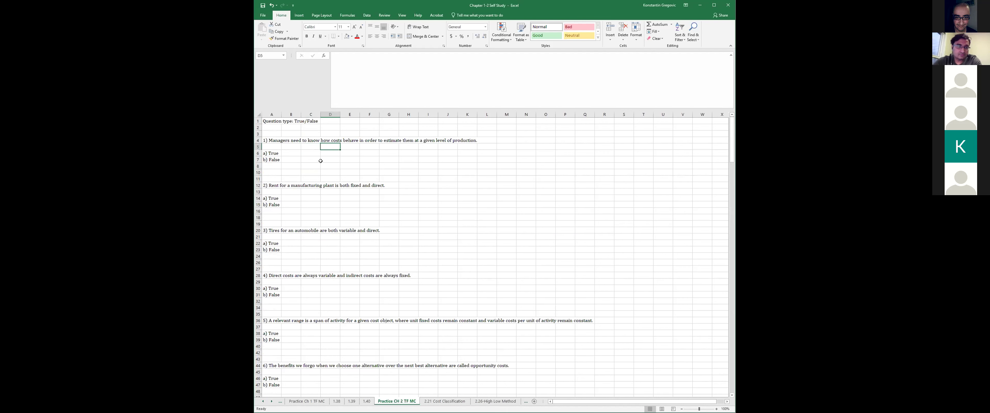
key(Left)
key(Left)
key(Left)
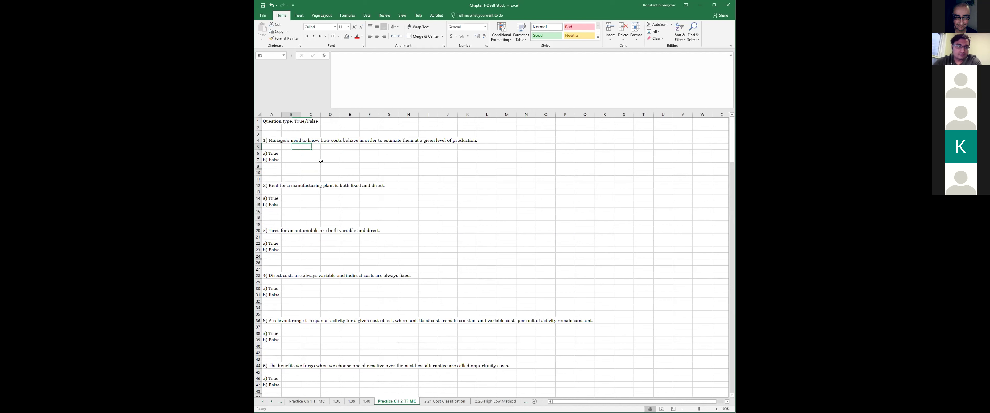
key(Down)
key(Right)
key(Right)
text(x)
key(Down)
- Unhide the answer row beneath question 1 by revealing the hidden row between rows 8 and 10
drag(258, 166, 280, 170)
right_click(280, 170)
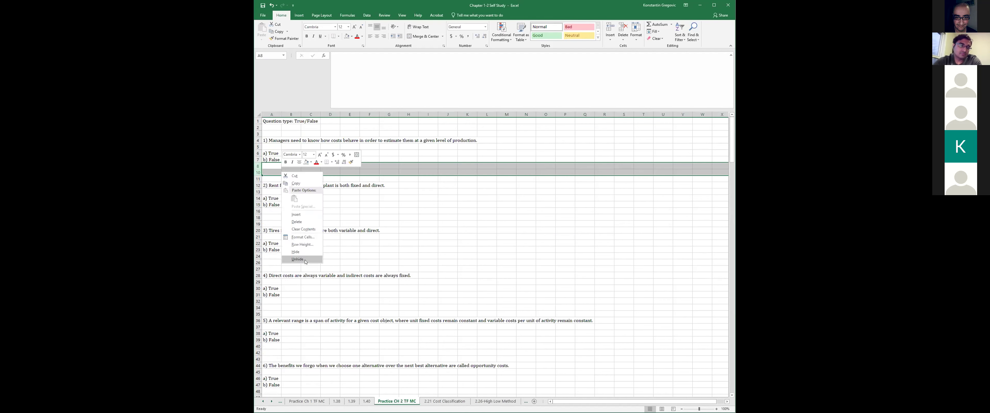
click(306, 259)
click(305, 262)
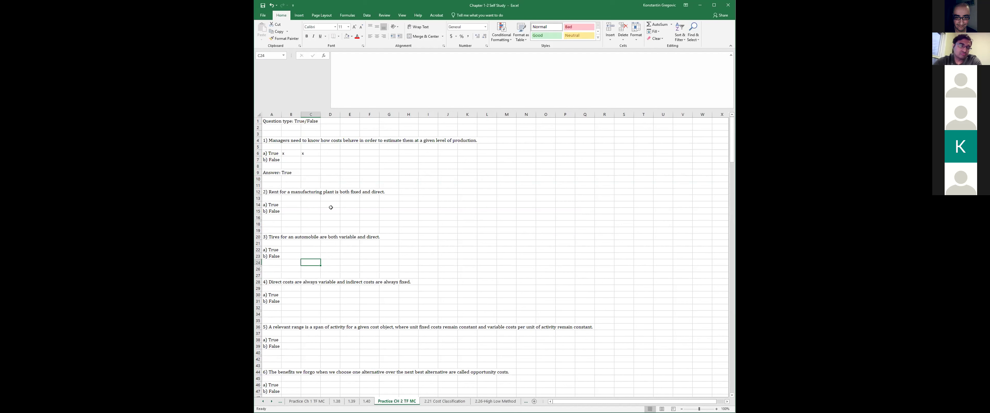
- Enter an x beside both False and True for question 2 on plant rent, in cells B15 and B14
click(292, 204)
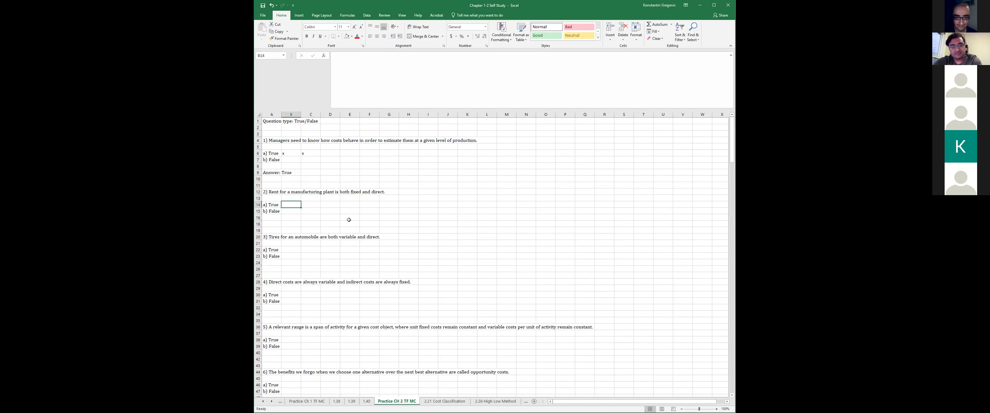
key(Down)
text(x)
key(Return)
key(Up)
key(Up)
text(x)
key(Return)
- Add another x beside False for question 2 in cell C15
key(Up)
key(Up)
key(Up)
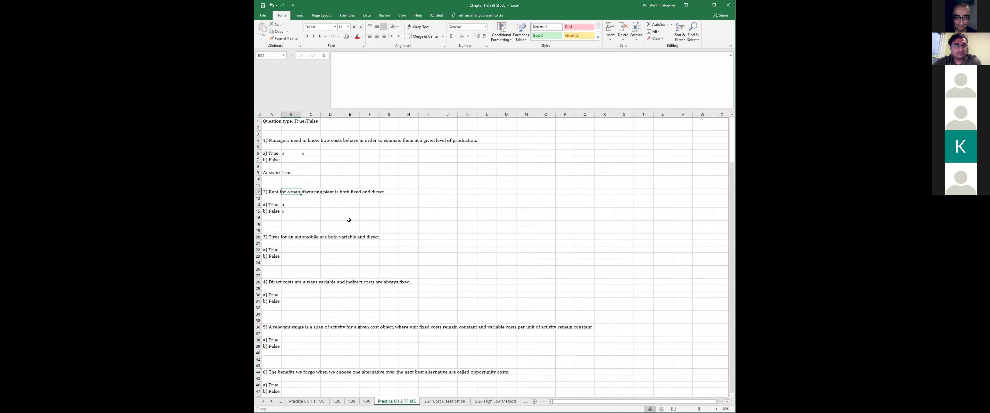
key(Left)
key(Right)
key(Right)
key(Right)
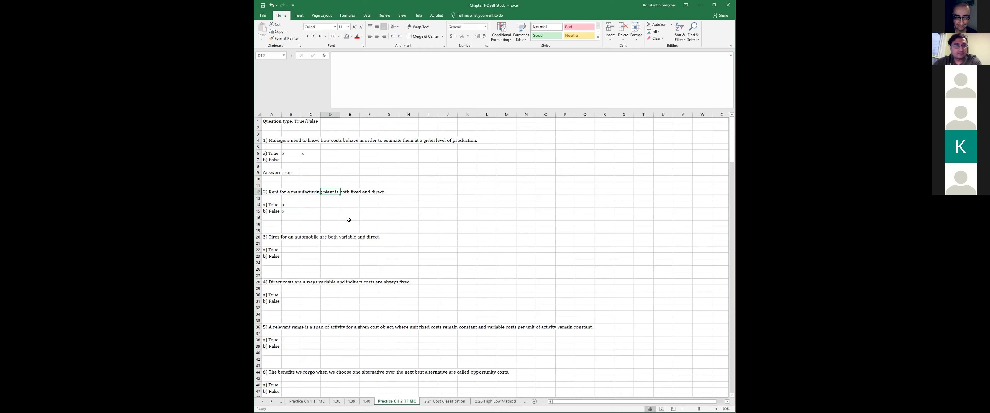
key(Down)
key(Down)
key(Down)
key(Left)
key(Return)
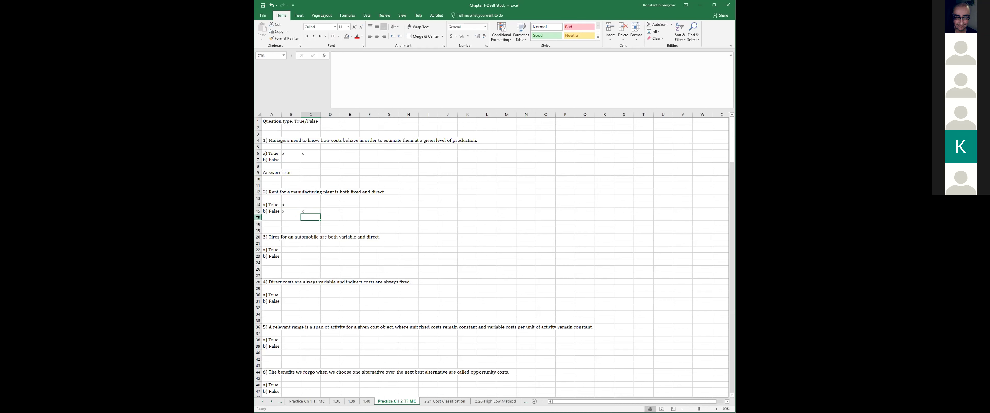
- Unhide the answer row 17 beneath question 2
drag(255, 217, 275, 226)
right_click(275, 226)
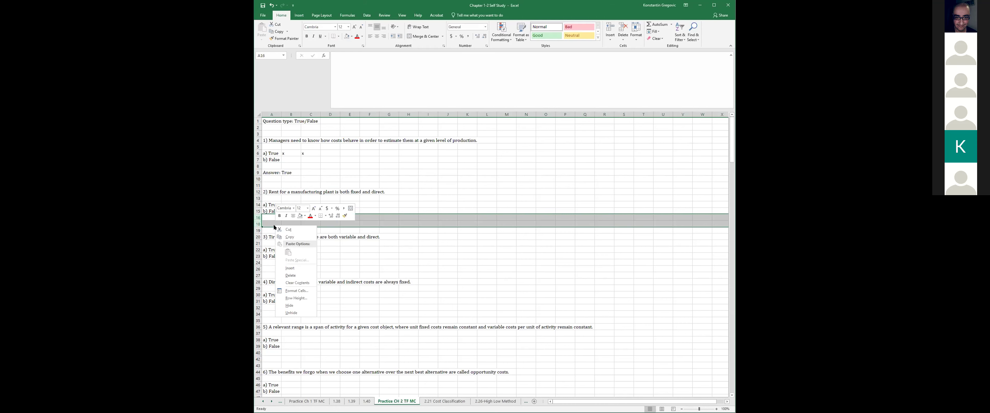
click(304, 313)
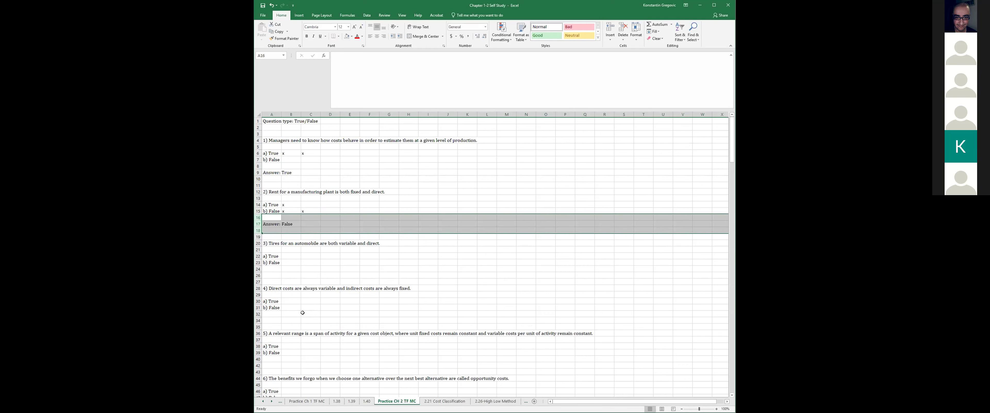
- Mark True for question 3 on automobile tires with an x in cells B22, C22 and D22
click(312, 266)
scroll(312, 266, down, 2)
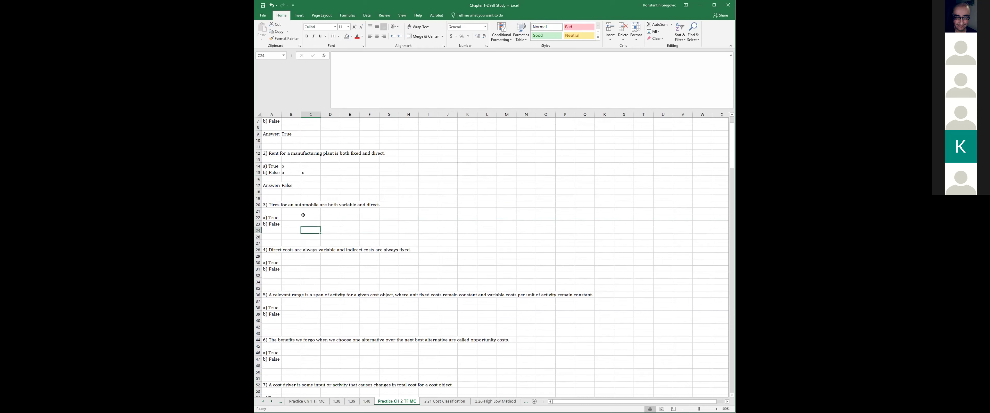
click(290, 216)
text(x)
key(Return)
click(307, 217)
text(x)
key(Tab)
text(x)
key(Return)
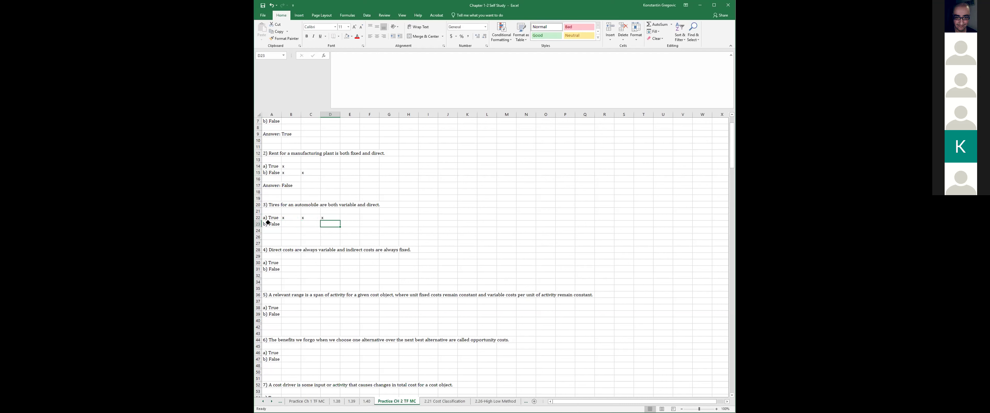
- Unhide the answer row 25 beneath question 3
click(258, 232)
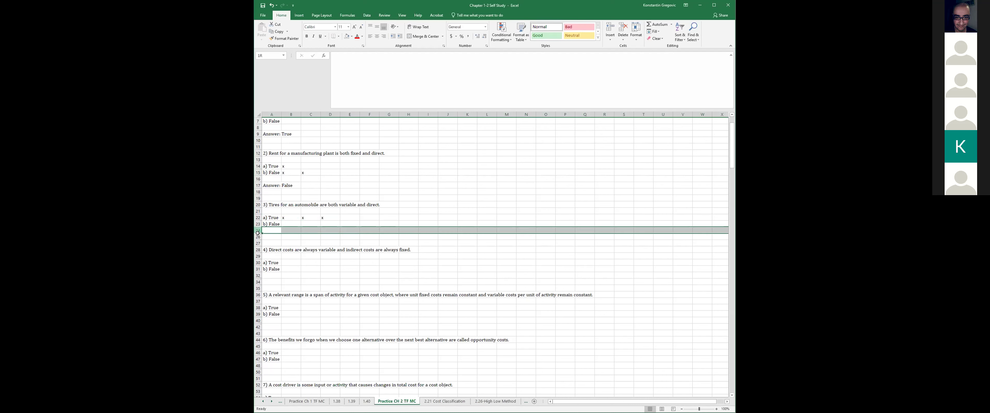
drag(258, 233, 258, 237)
right_click(258, 237)
click(295, 318)
- Add the note "over the relevant range" in cell I28 beside question 4 on direct and indirect costs
scroll(310, 316, down, 3)
drag(310, 217, 310, 211)
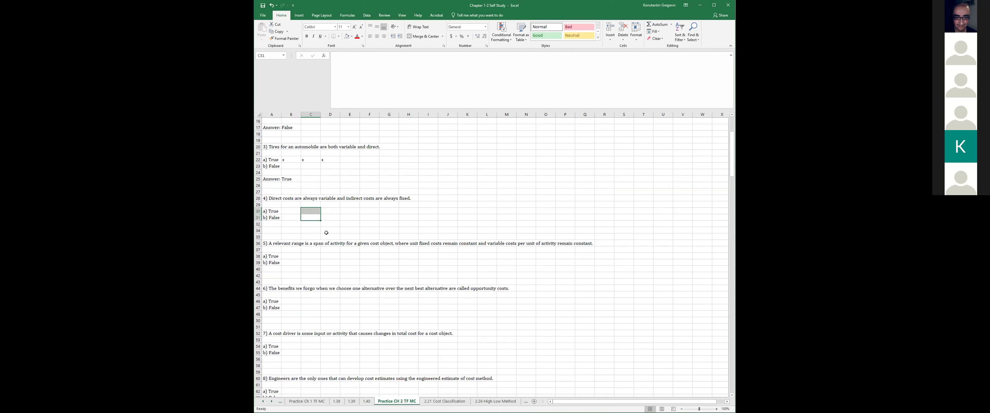
key(Left)
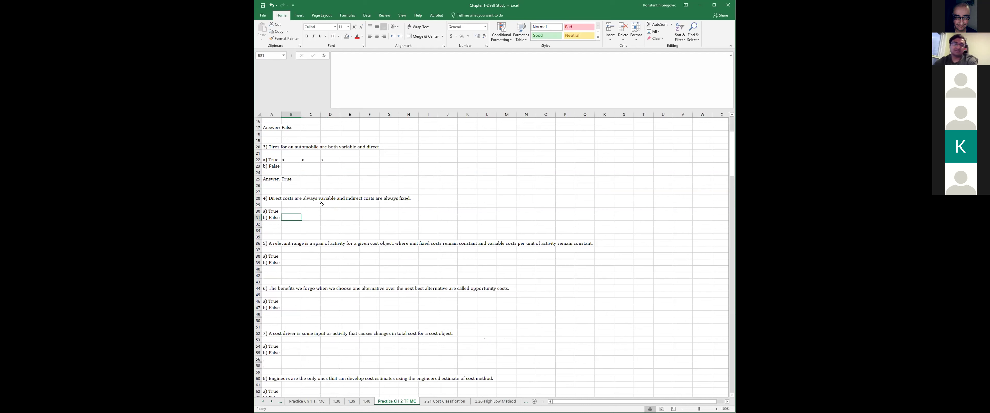
click(425, 201)
text(over the relevant range)
key(Return)
key(Left)
key(Left)
key(Left)
key(Left)
key(Down)
key(Down)
key(Left)
key(Left)
key(Left)
key(Up)
key(Up)
key(Up)
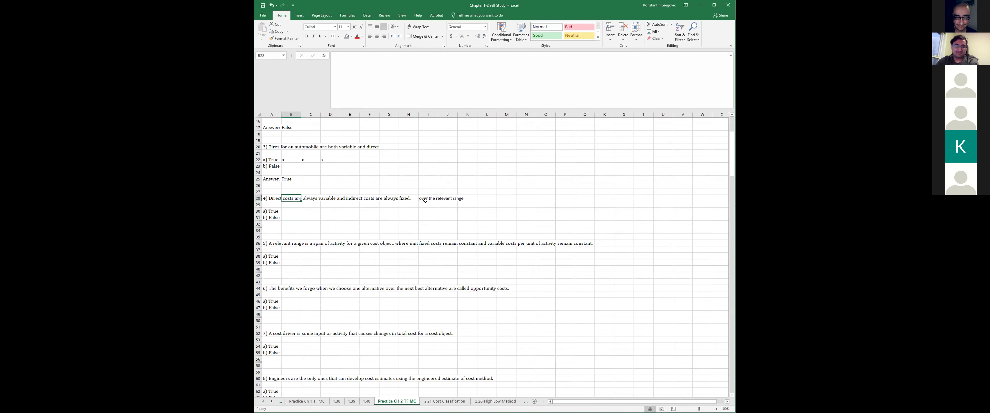
key(Down)
key(Down)
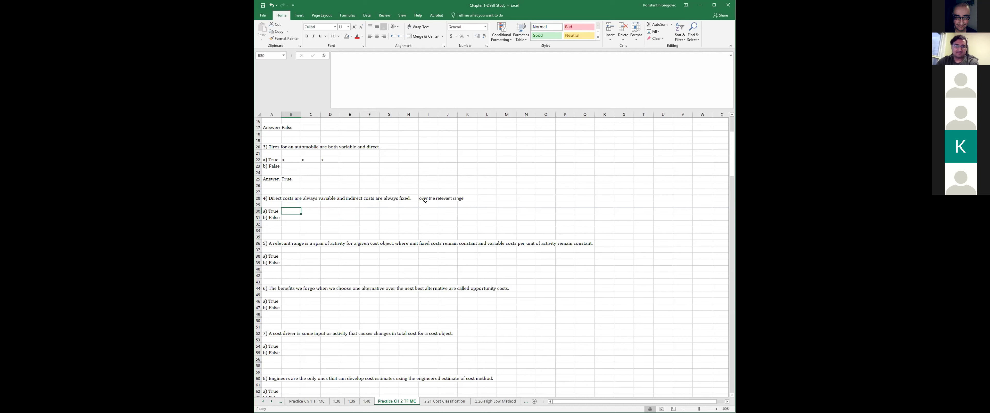
key(Right)
key(Right)
key(Right)
key(Up)
key(Up)
key(Right)
key(Right)
key(Right)
key(Right)
key(Left)
key(Left)
key(Left)
key(Left)
key(Left)
key(Left)
key(Left)
key(Left)
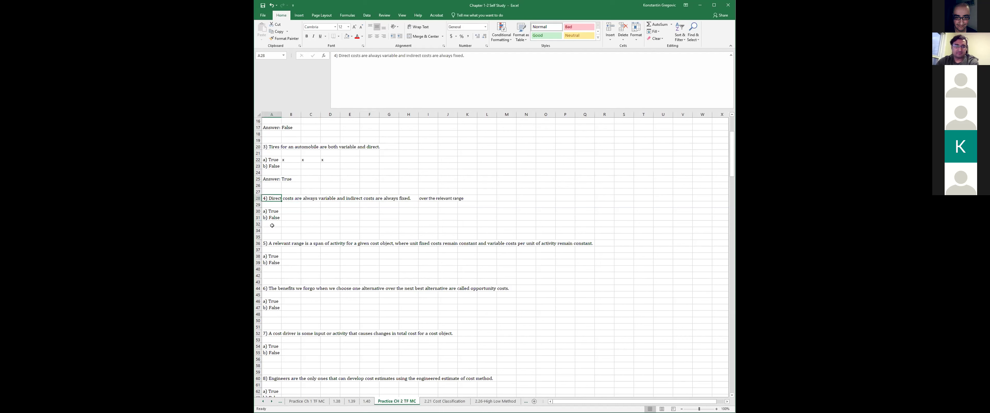
- Unhide the answer row 33 beneath question 4
click(258, 225)
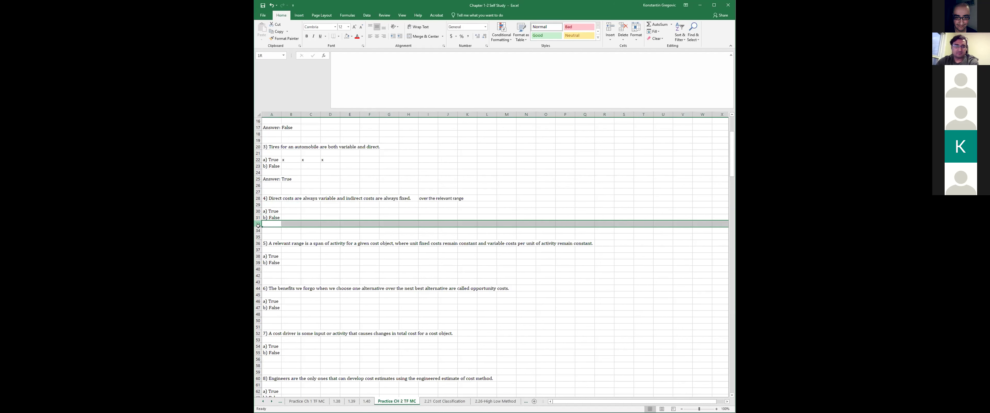
drag(307, 304, 308, 242)
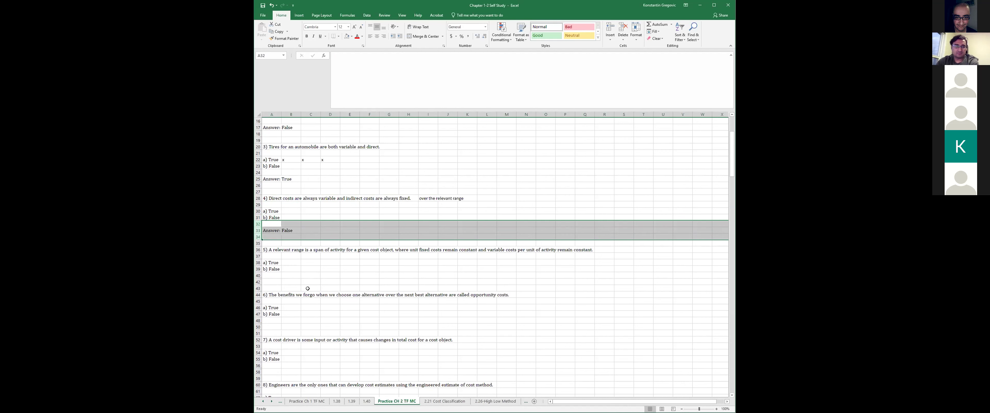
key(ctrl+shift+9)
click(326, 236)
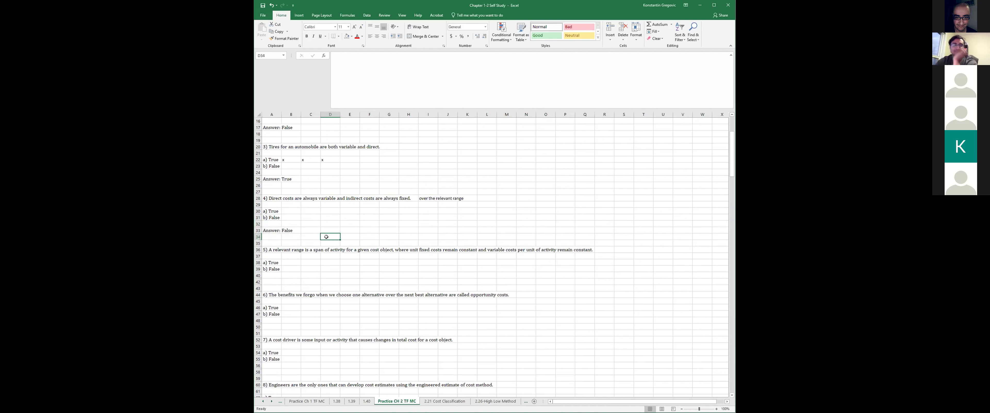
- Mark True for question 5 on the relevant range with an x in cell B38
click(427, 196)
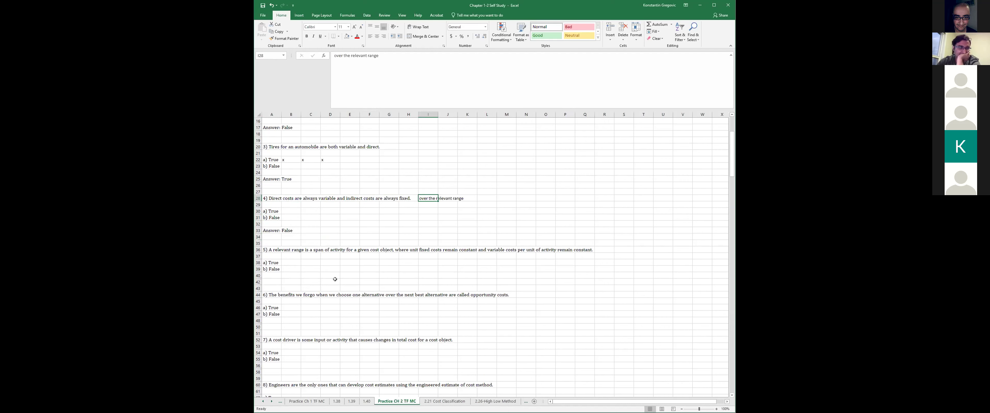
scroll(334, 279, down, 1)
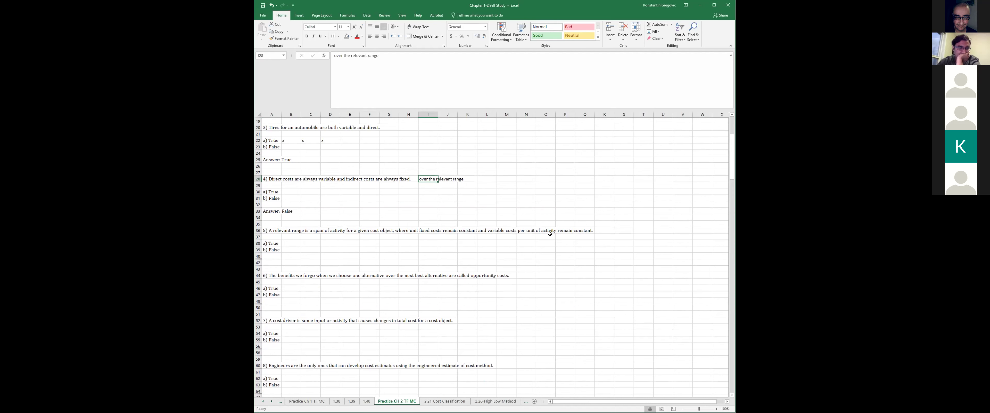
click(350, 244)
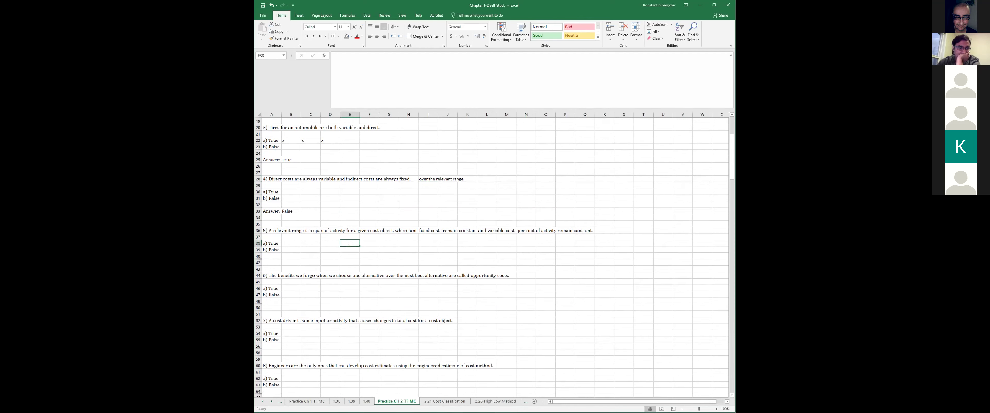
click(291, 243)
text(x)
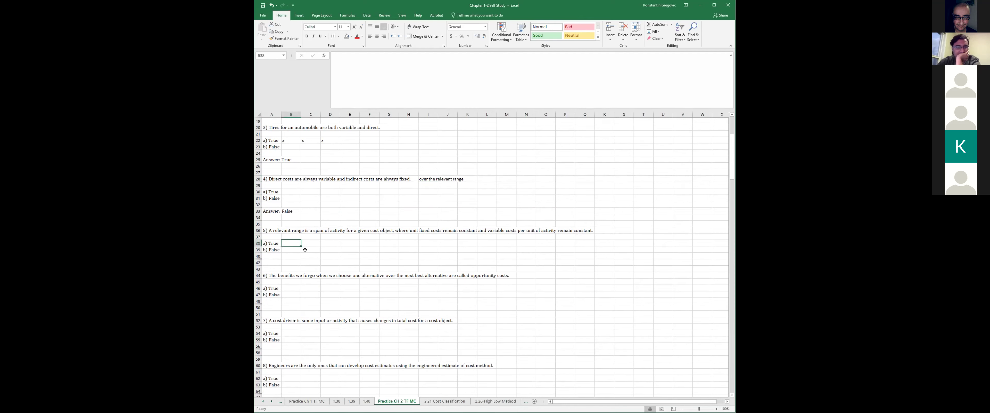
click(308, 249)
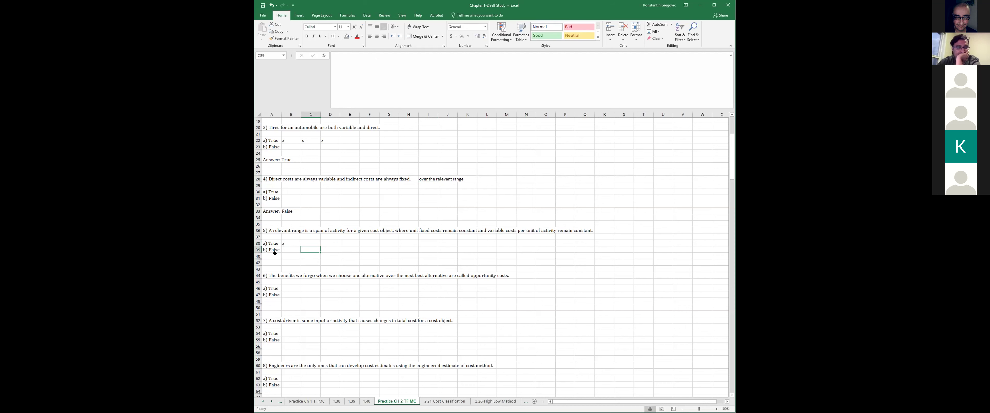
- Unhide the answer row 41 beneath question 5 and return to the question text
click(258, 249)
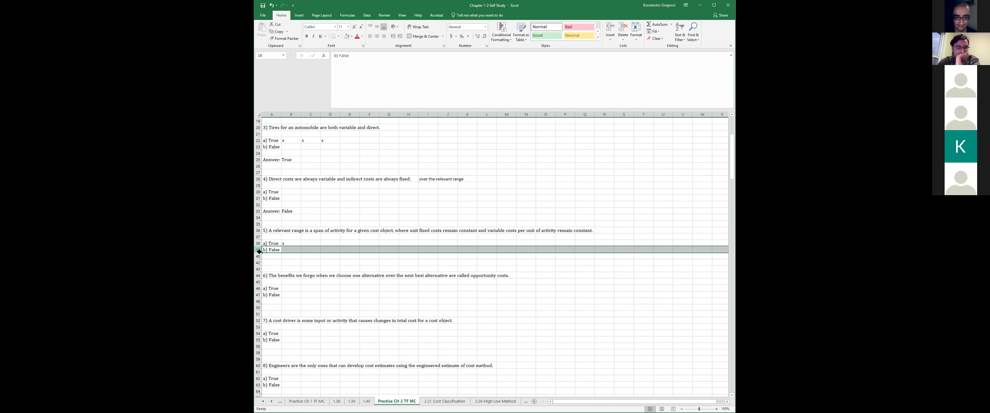
drag(259, 251, 258, 262)
right_click(291, 261)
click(310, 347)
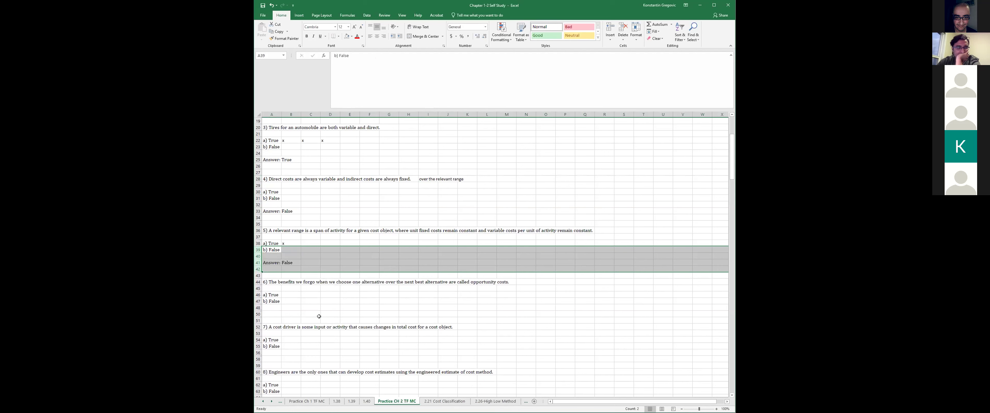
click(288, 231)
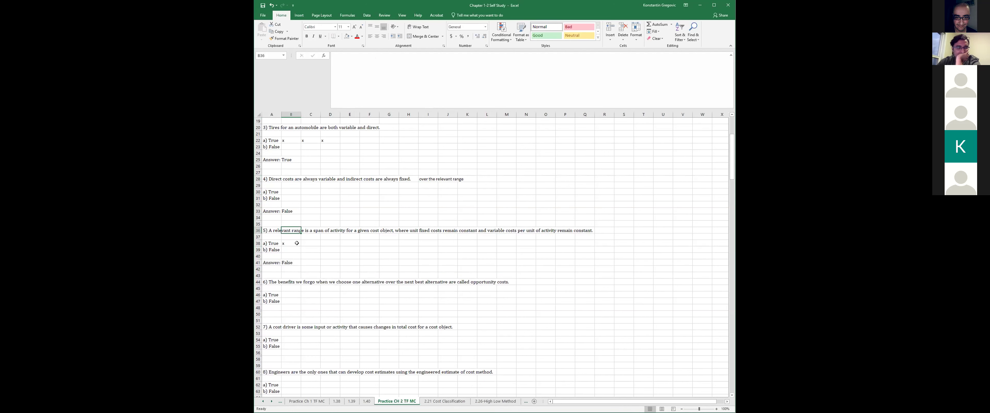
- Read through question 5's statement across row 36, checking its wording on unit fixed costs and variable costs per unit
key(Right)
key(Right)
key(Right)
key(Right)
key(Right)
key(Right)
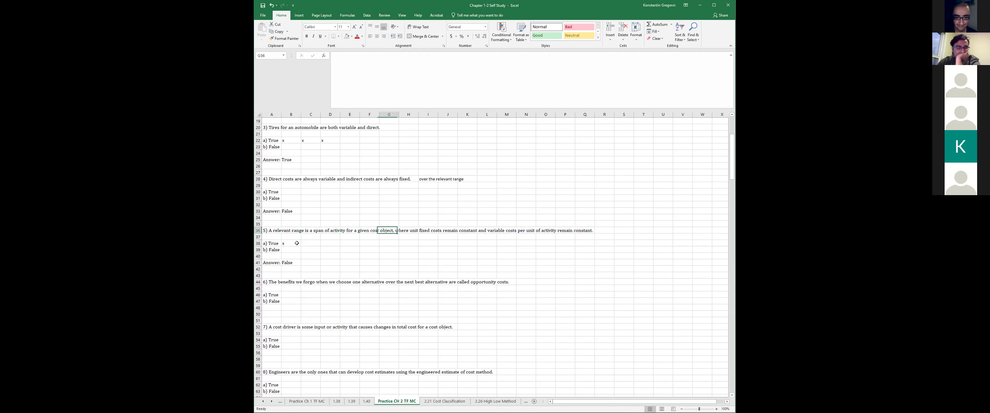
key(Right)
key(Right)
key(Right)
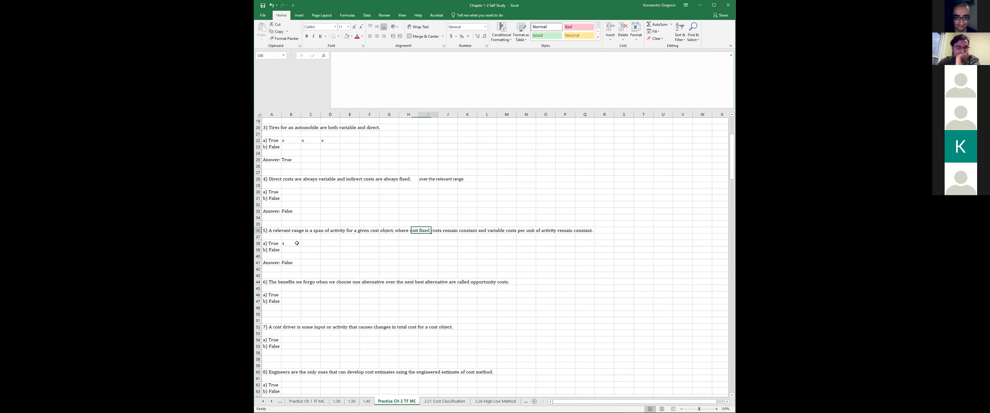
key(Right)
key(Right)
key(Right)
key(Right)
key(Right)
key(Right)
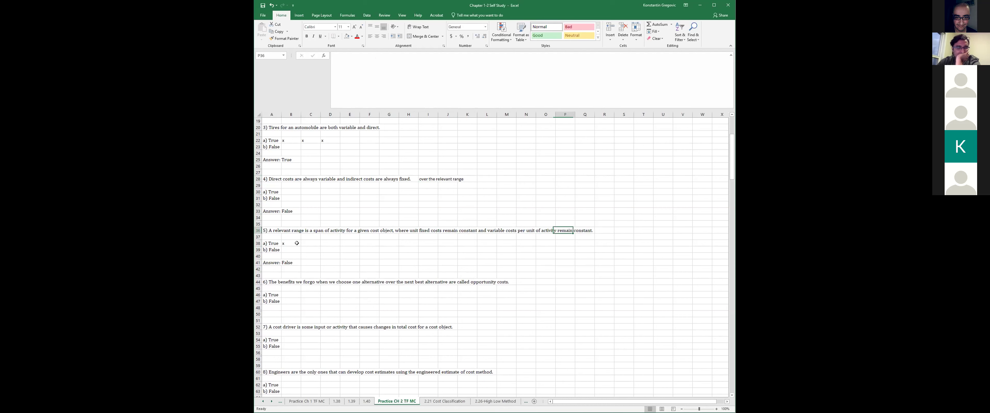
key(Left)
key(Left)
key(Left)
key(Left)
key(Left)
key(Left)
key(Left)
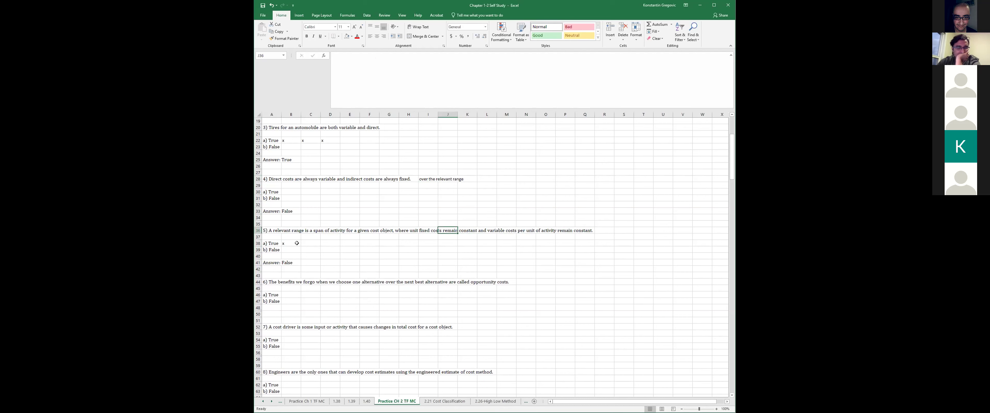
- Add the correction "decrease" in cell K35, above the word "constant" in question 5's fixed cost wording
key(Up)
key(Right)
text(decreate)
text(e)
key(Return)
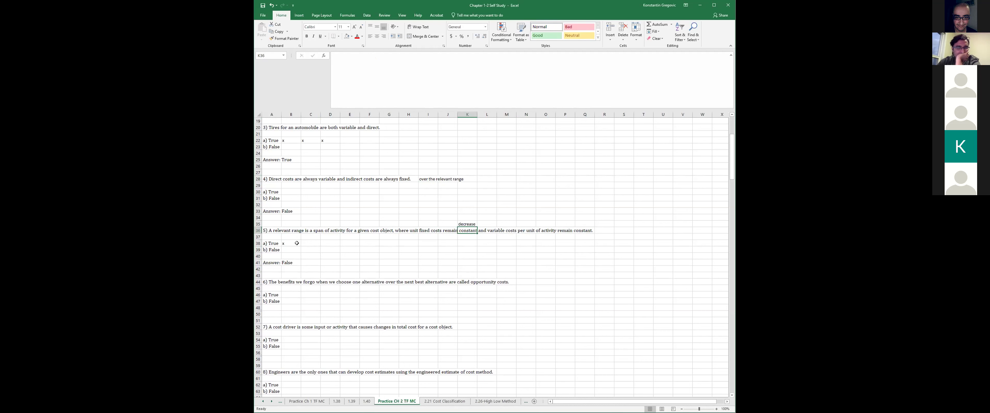
key(Up)
key(Right)
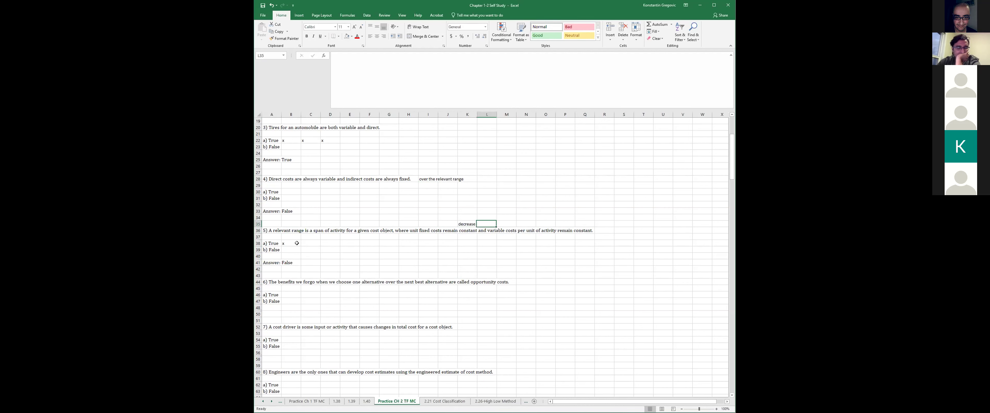
key(Left)
key(Down)
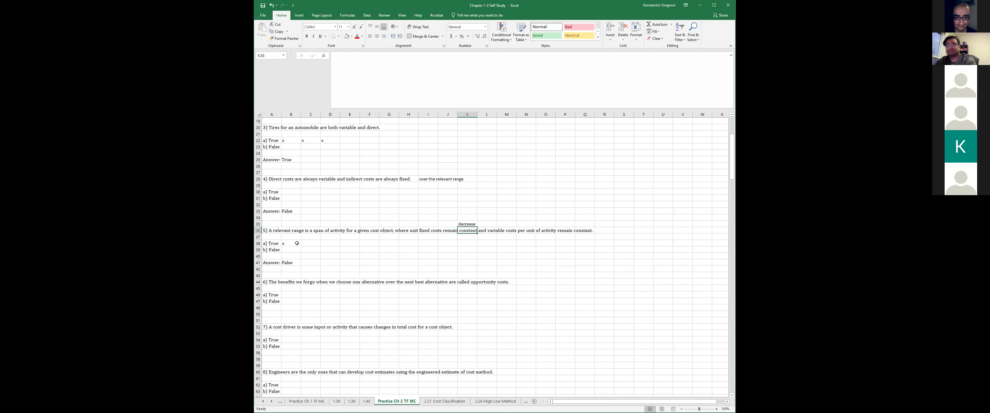
- Add the note "Unit" in cell H35, above the unit fixed costs wording in question 5
key(Left)
key(Left)
key(Up)
key(Left)
text(Unit)
key(Return)
key(Down)
key(Down)
key(Up)
key(Up)
key(Up)
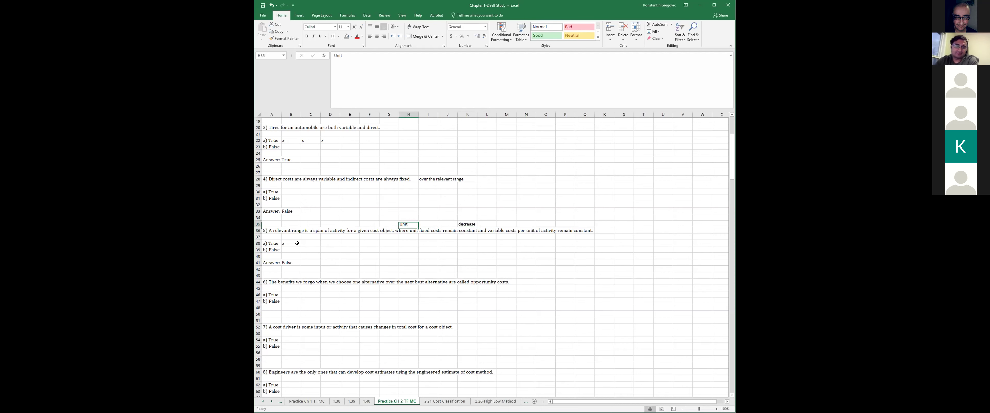
- Reread question 5's relevant range statement along row 36 against the two notes above it
key(Down)
key(Up)
key(Down)
key(Right)
key(Right)
key(Right)
key(Right)
key(Left)
key(Left)
key(Left)
key(Left)
key(Left)
key(Left)
key(Left)
key(Left)
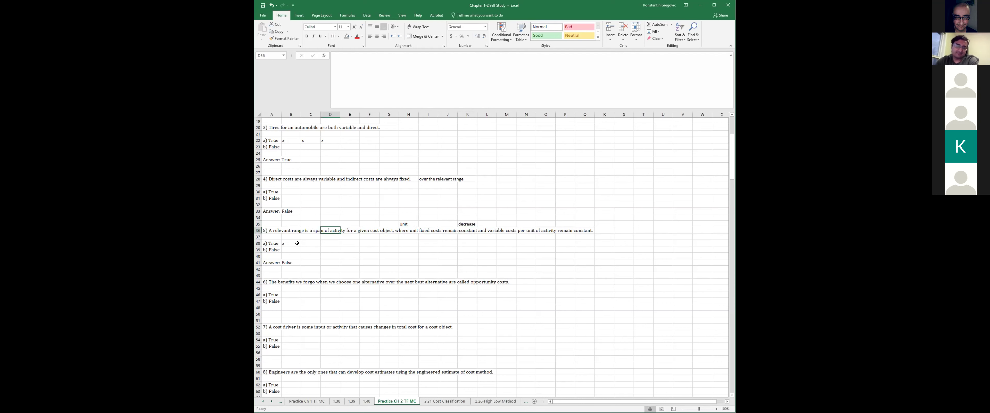
- Unhide the answer row 49 beneath question 6 on opportunity costs
scroll(325, 265, down, 2)
click(327, 265)
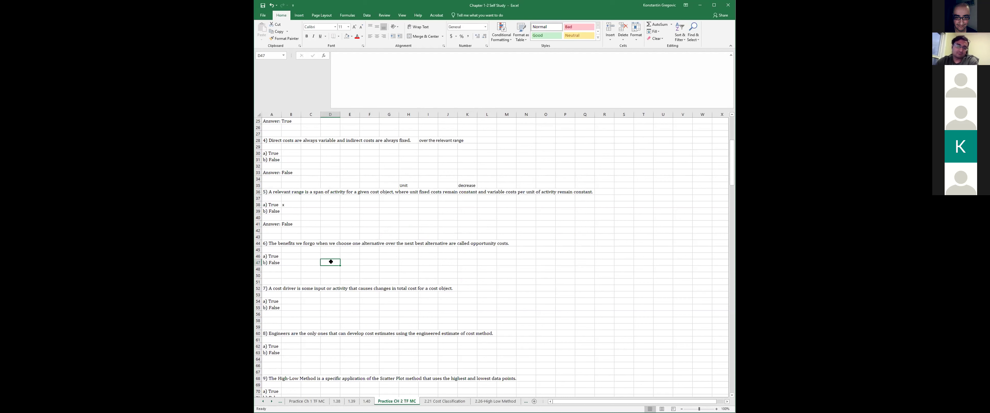
click(257, 269)
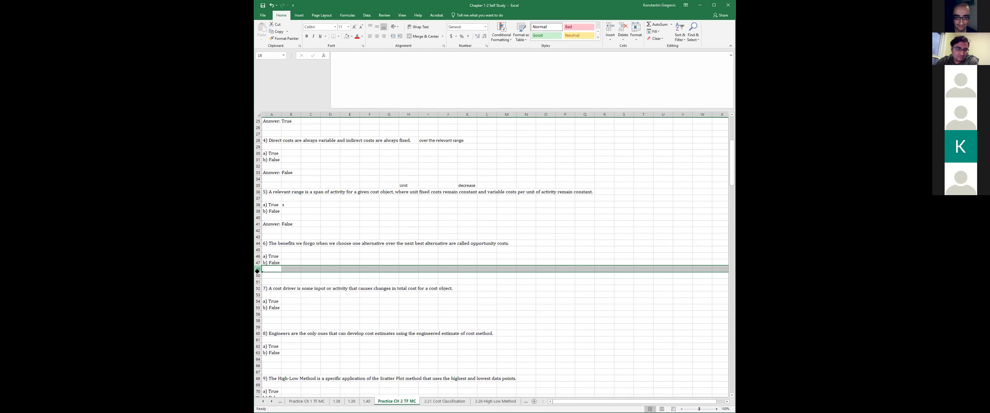
right_click(298, 269)
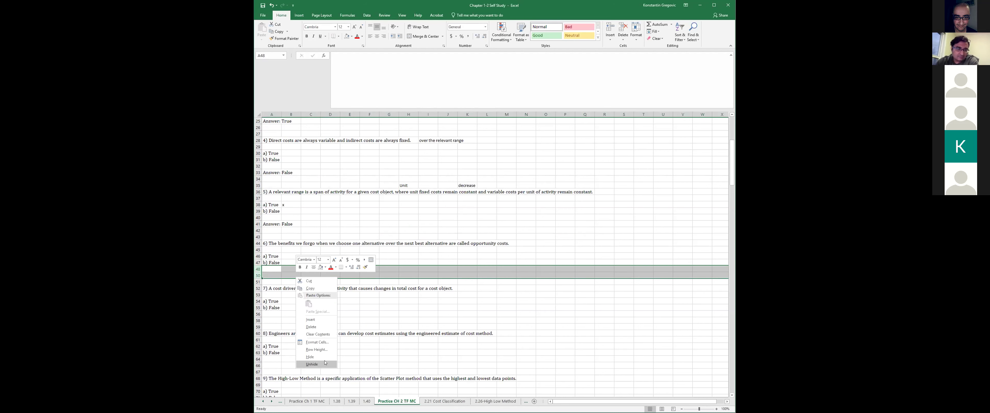
click(325, 365)
- Unhide the answer row 57 beneath question 7 on cost drivers
scroll(325, 269, down, 4)
click(312, 230)
drag(312, 233, 311, 231)
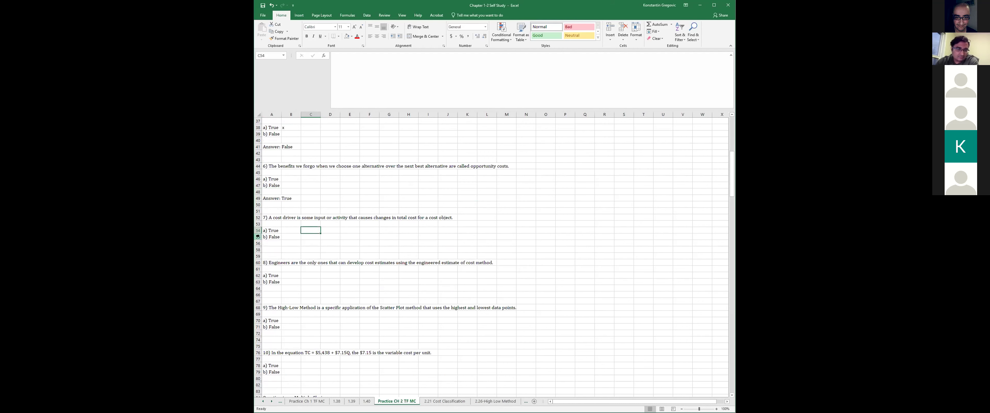
click(258, 244)
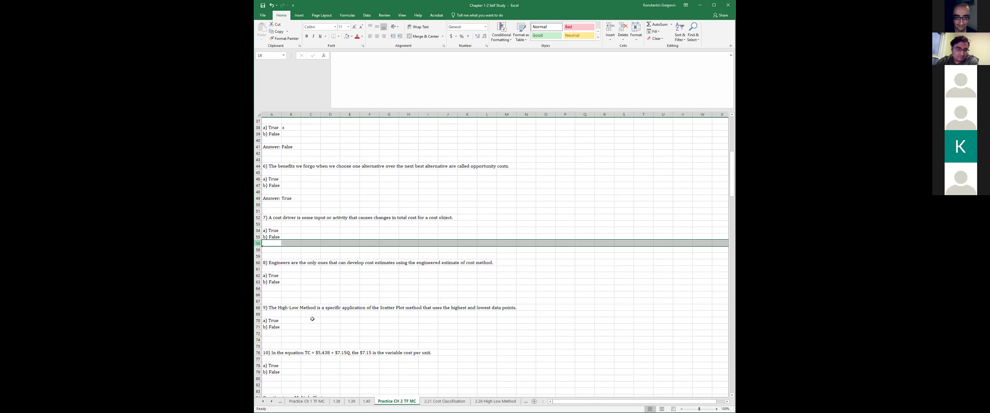
scroll(312, 319, down, 2)
- Mark False for question 8 on engineered cost estimates with an x in cell B63
click(327, 250)
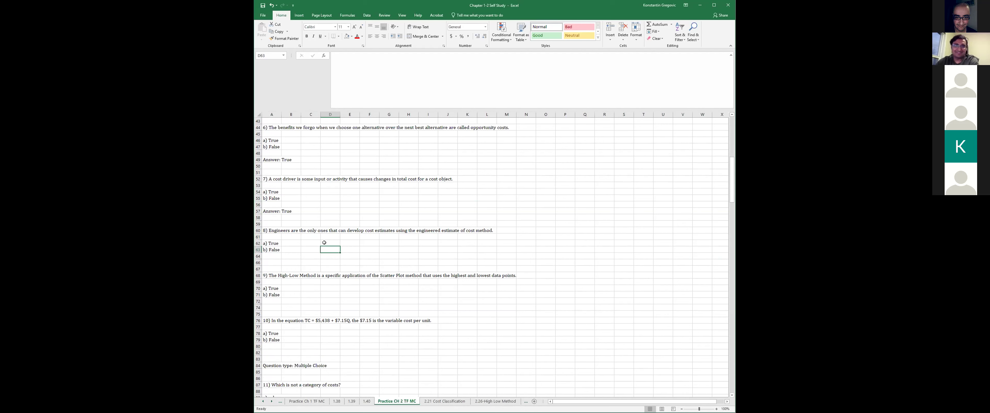
click(360, 254)
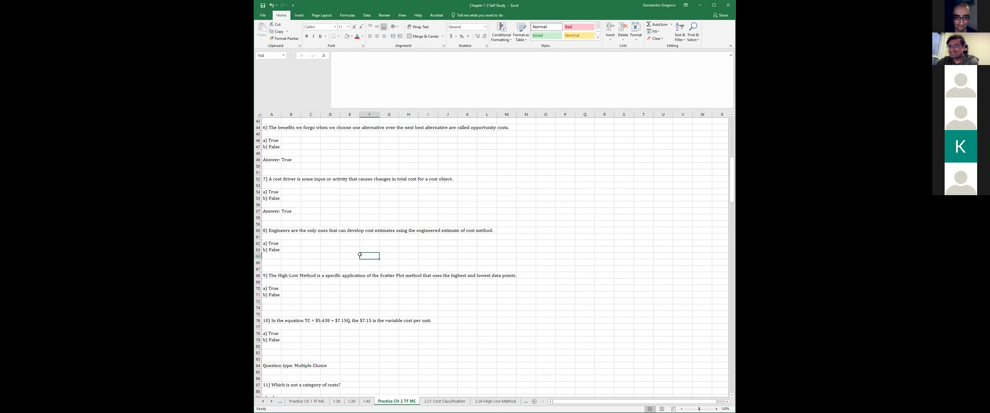
click(292, 249)
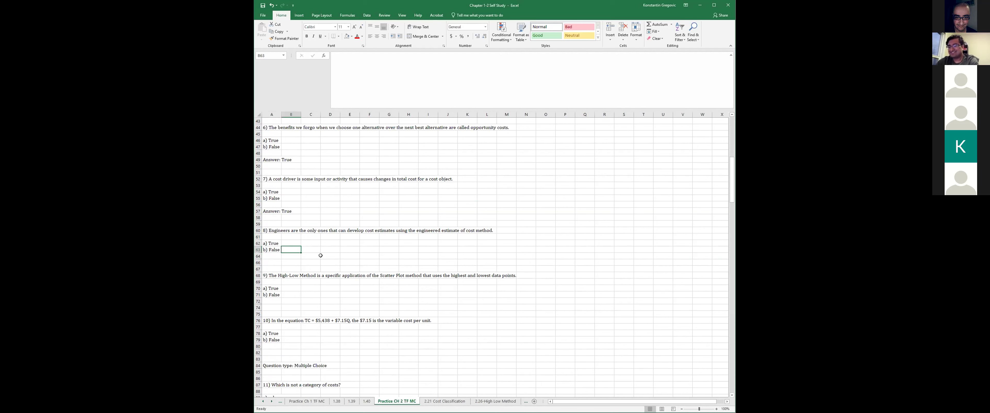
text(x)
key(Return)
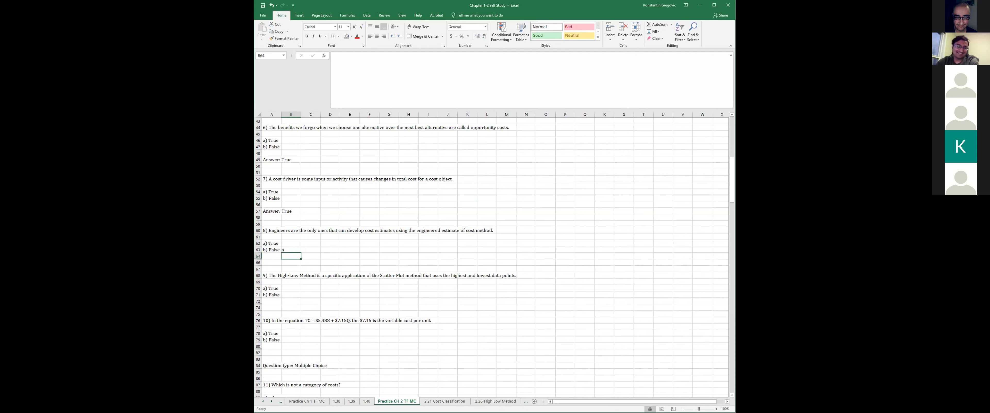
- Unhide the answer row 65 beneath question 8
click(257, 256)
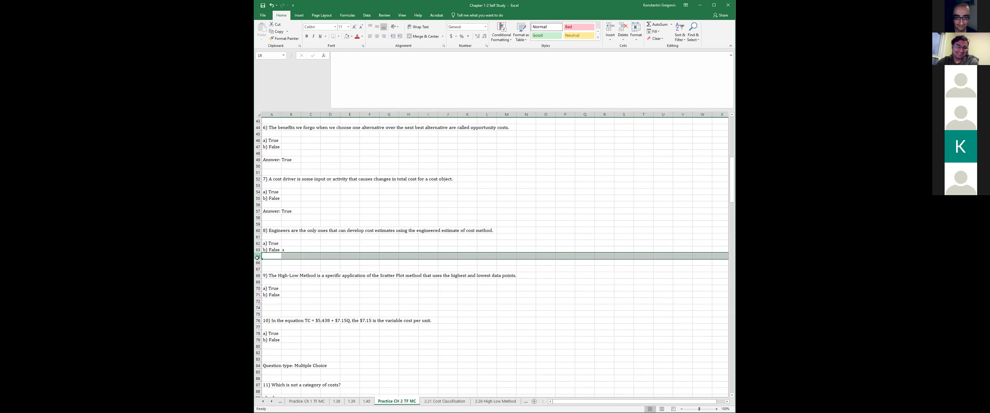
drag(257, 257, 258, 263)
right_click(298, 258)
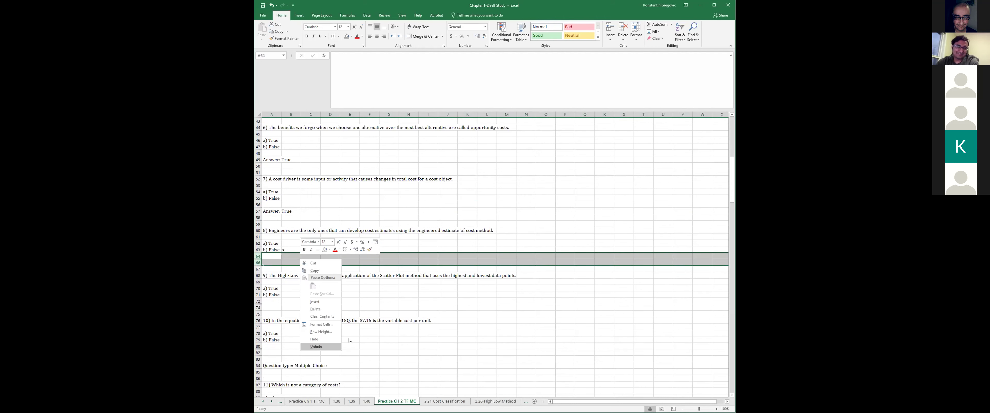
click(321, 346)
scroll(325, 280, down, 2)
- Unhide the answer row 73 beneath question 9 on the High-Low Method
click(321, 266)
click(274, 242)
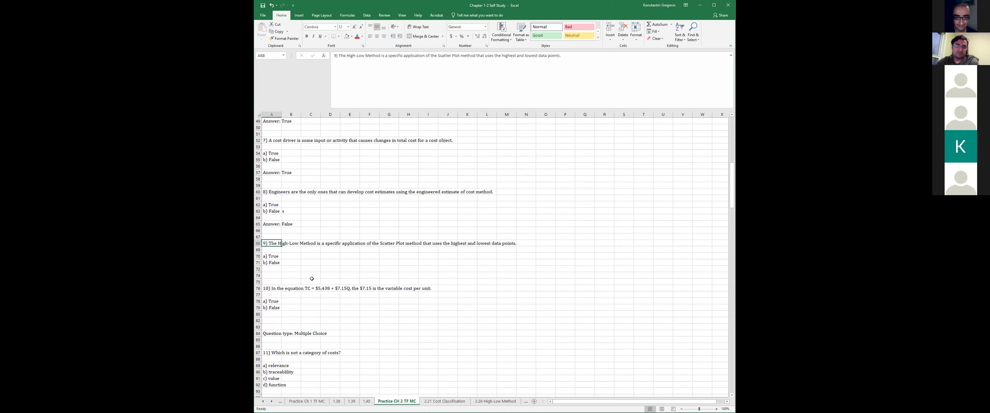
click(257, 263)
key(shift+Down)
key(shift+Down)
right_click(293, 266)
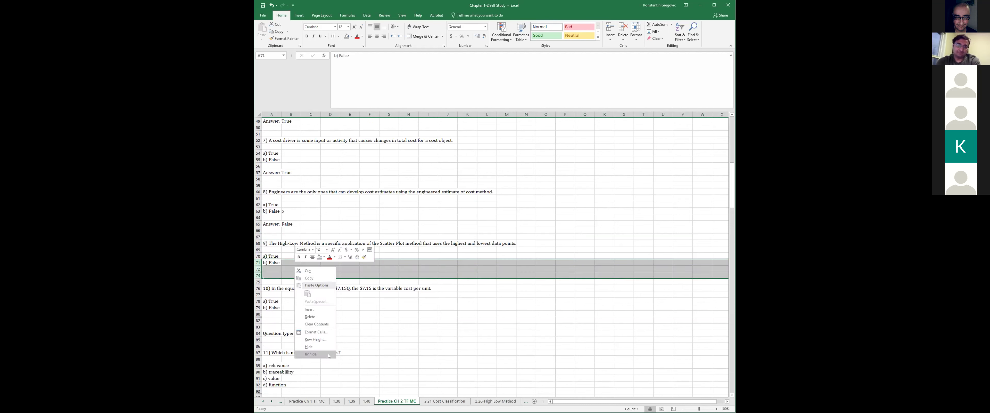
click(331, 352)
click(341, 287)
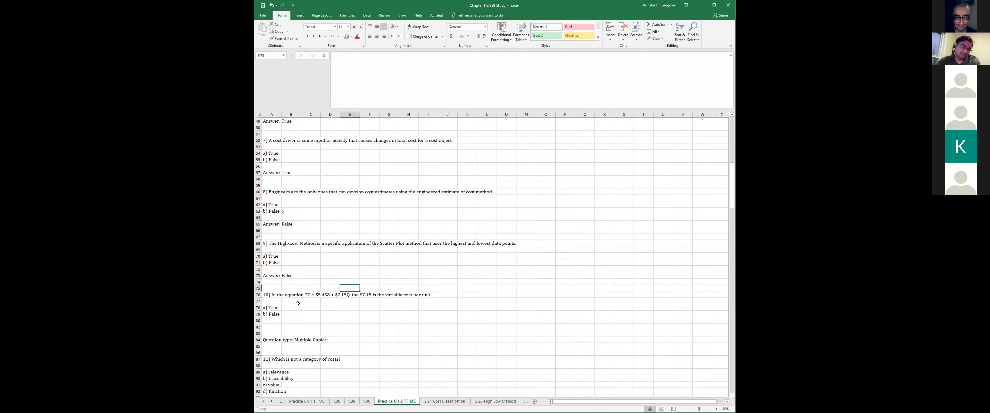
- Mark True twice for question 10 on the total cost equation, with an x in cells B78 and C78
scroll(298, 303, down, 2)
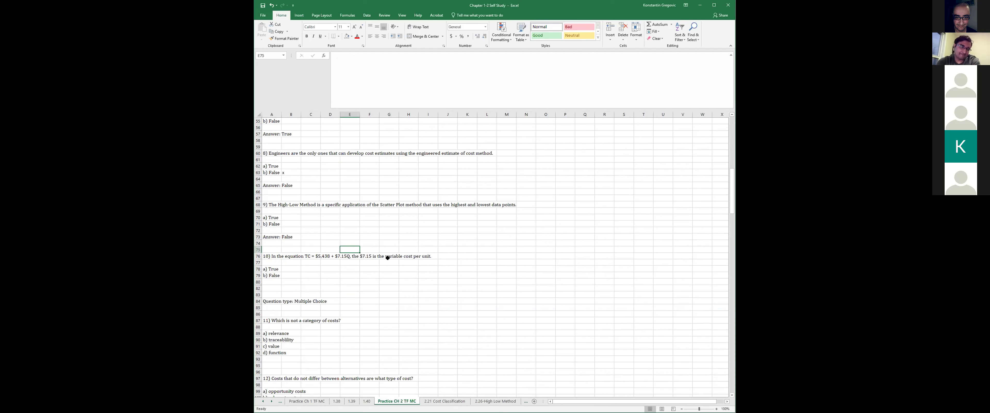
click(335, 273)
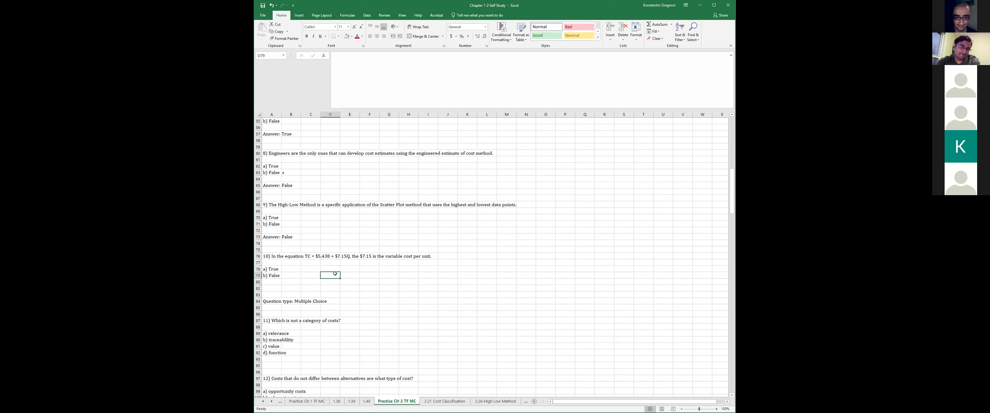
click(294, 269)
text(x)
key(Return)
key(Return)
key(Up)
key(Up)
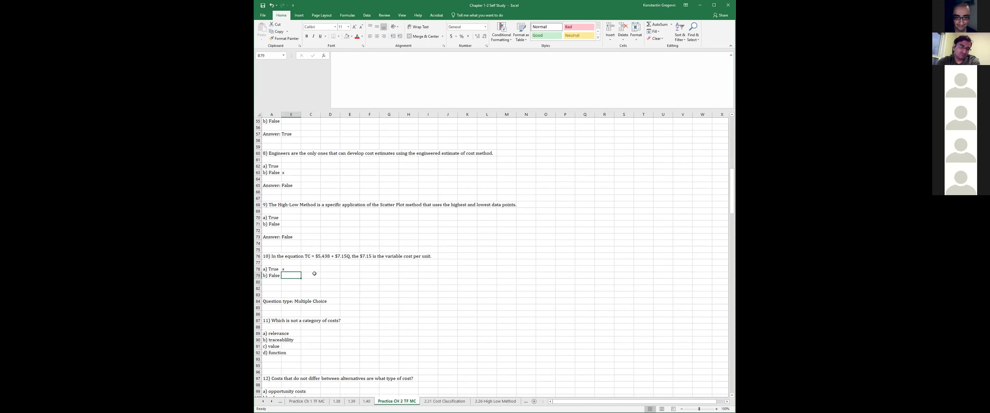
key(Right)
text(x)
key(Return)
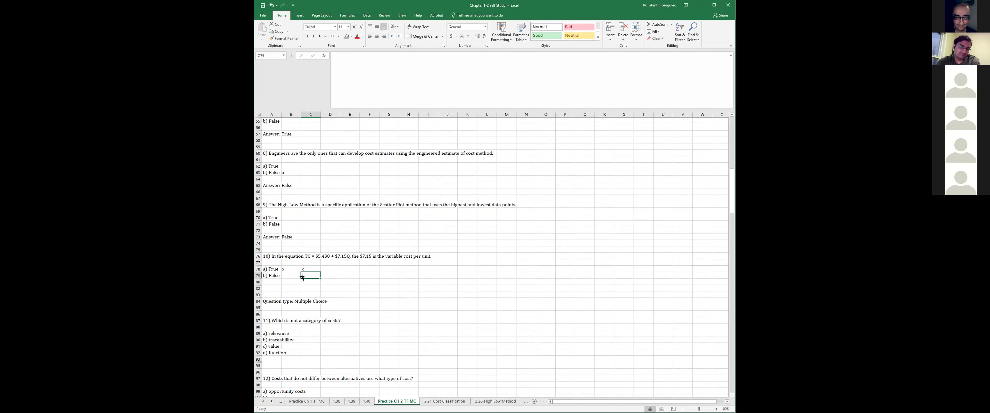
click(258, 275)
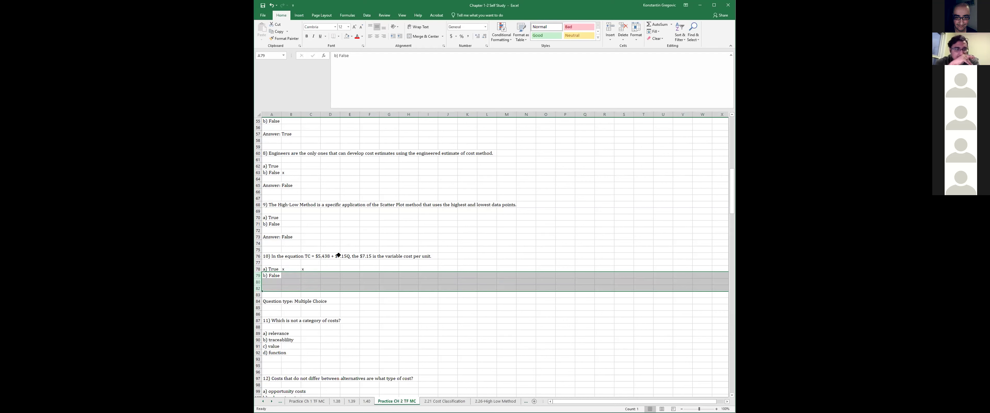
drag(337, 256, 353, 256)
click(315, 276)
click(350, 255)
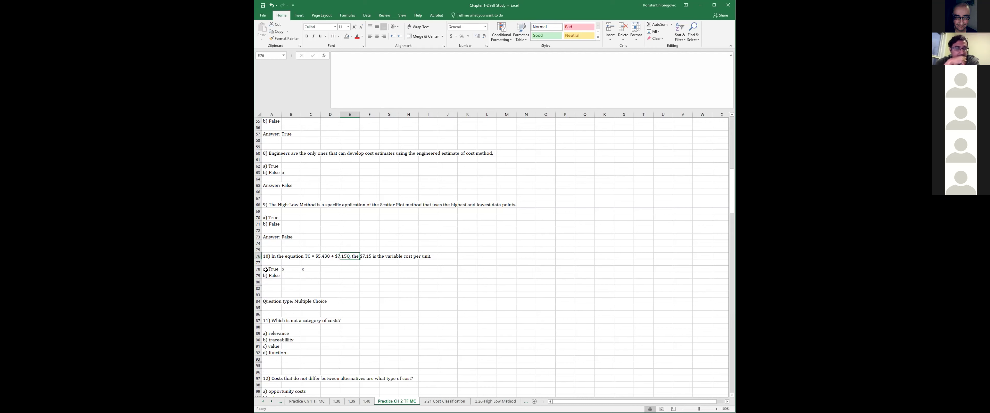
- Unhide the answer row 81 beneath question 10
click(257, 269)
drag(258, 269, 294, 288)
right_click(294, 288)
scroll(333, 328, down, 2)
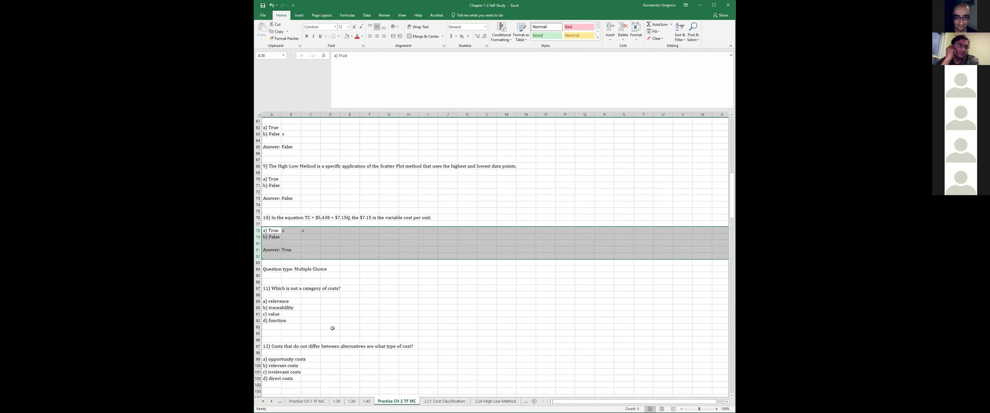
- Go to the multiple-choice section and read question 11 on cost categories with its four answer options
scroll(354, 313, down, 5)
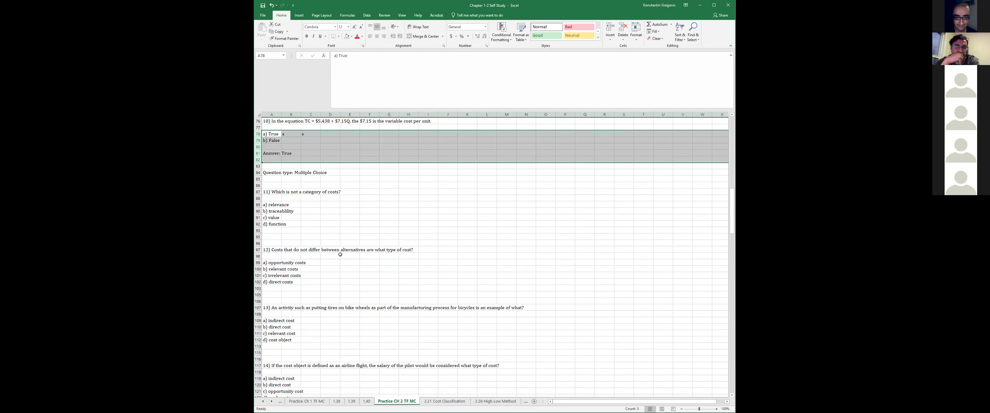
click(343, 223)
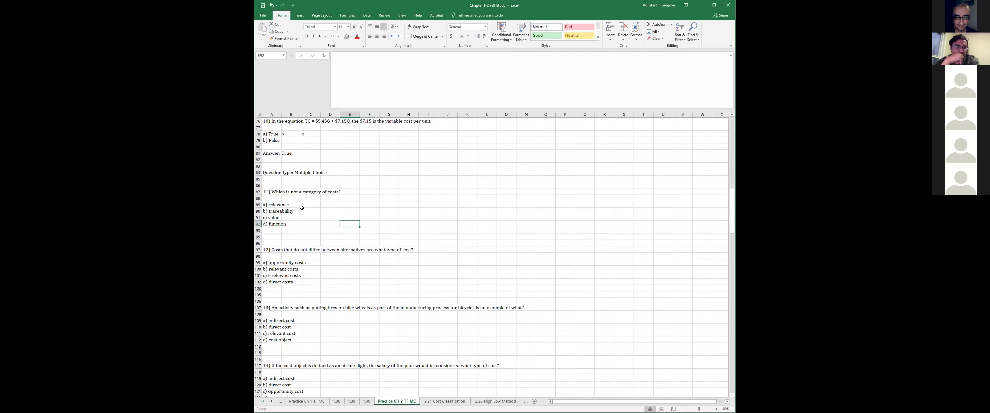
click(291, 204)
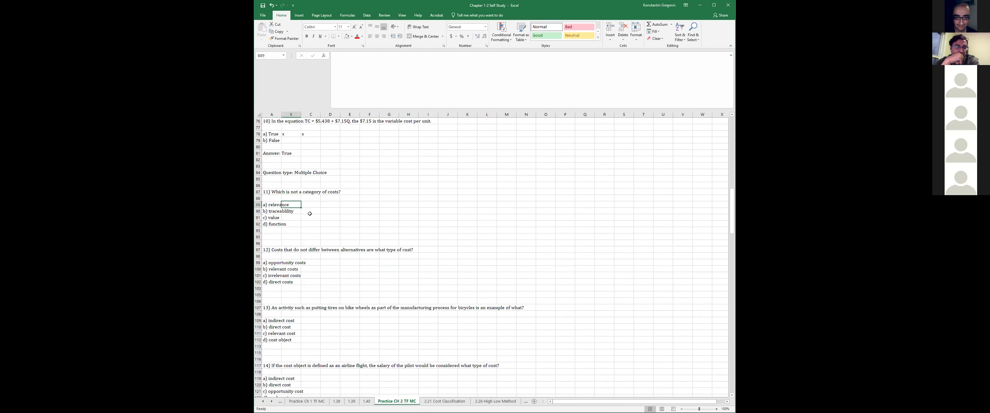
scroll(331, 255, up, 1)
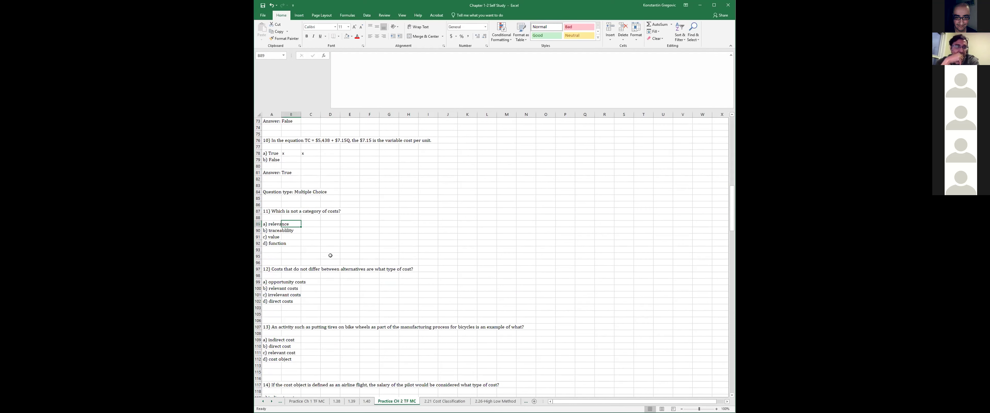
click(332, 255)
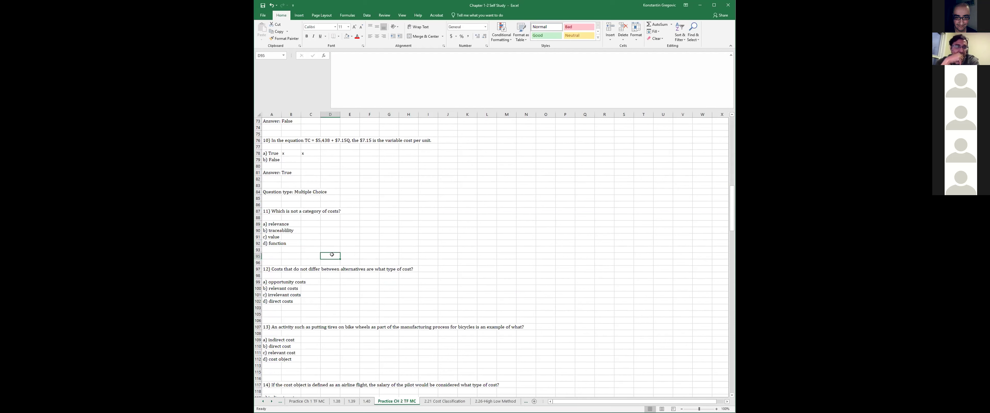
- Flag options c and d of question 11 as possible answers with question marks in cells C91 and C92
click(279, 243)
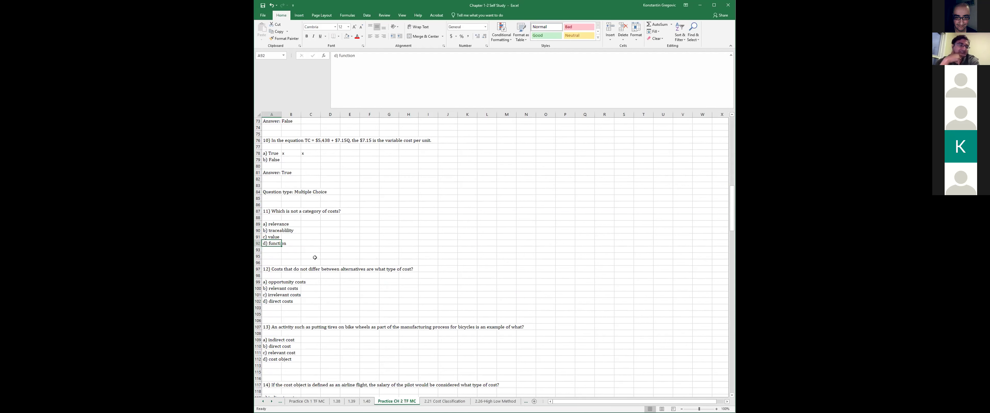
click(277, 224)
click(278, 230)
click(276, 238)
click(318, 244)
text(x)
key(Return)
key(Up)
key(Up)
key(Up)
key(Down)
key(Down)
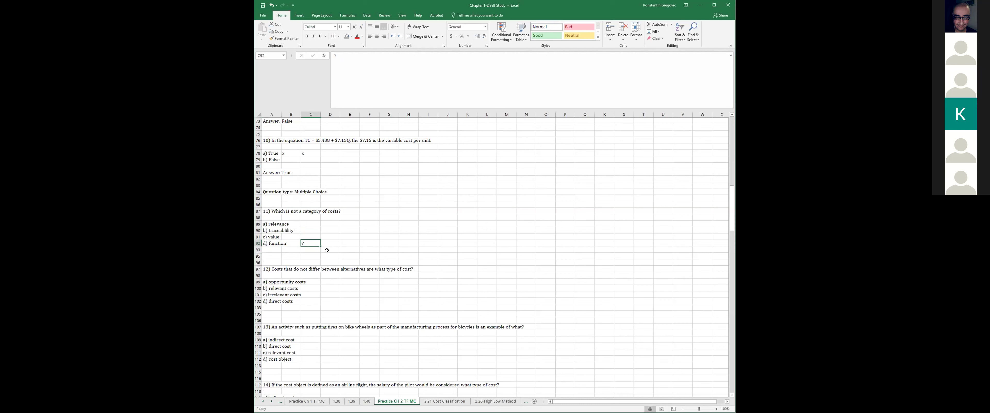
key(Up)
text(?)
key(Return)
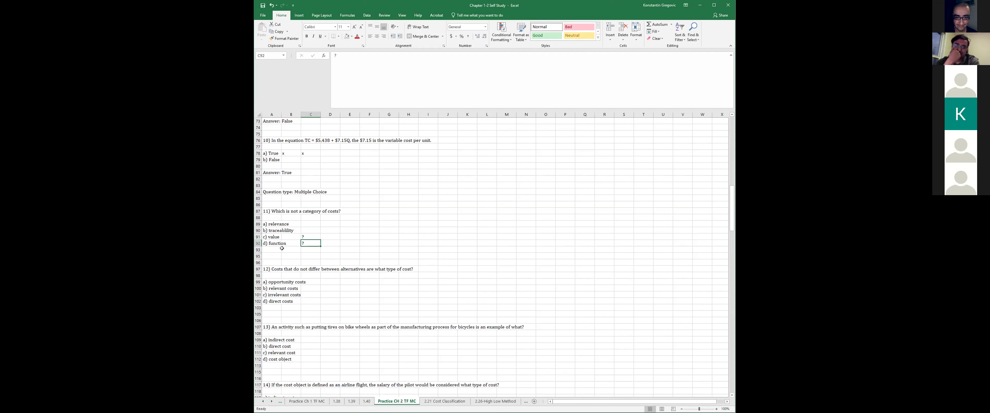
- Unhide the answer row 94 beneath question 11 on cost categories
click(258, 249)
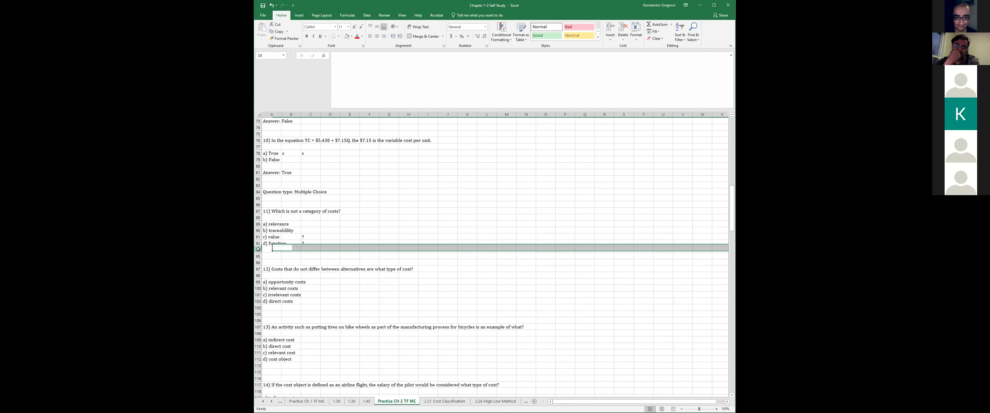
drag(258, 249, 258, 263)
right_click(258, 256)
click(303, 343)
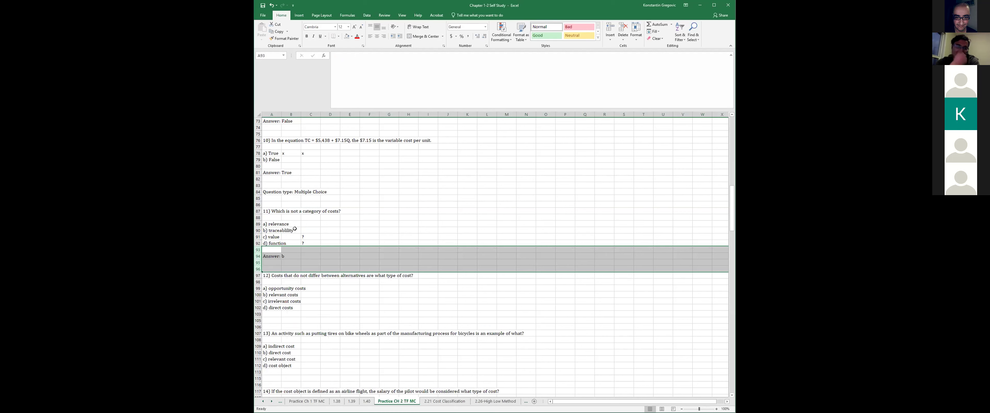
click(310, 230)
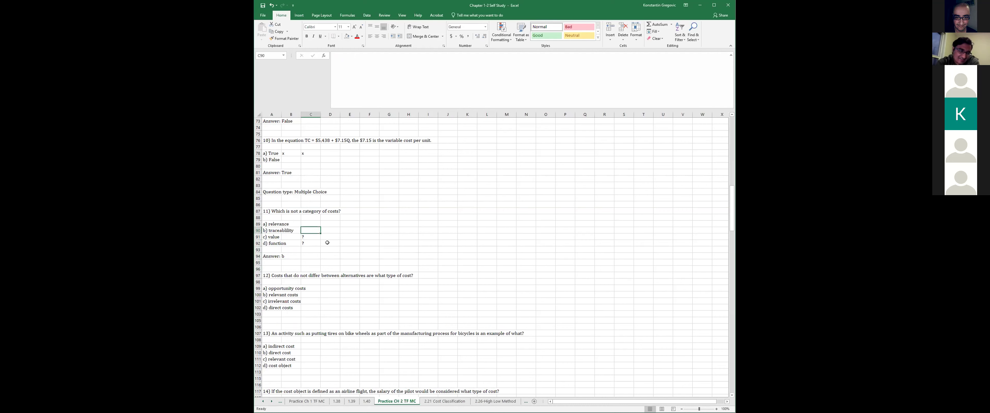
- Clear the question mark in C91 and write the note "Read the textbook" in cell D90
scroll(327, 242, up, 2)
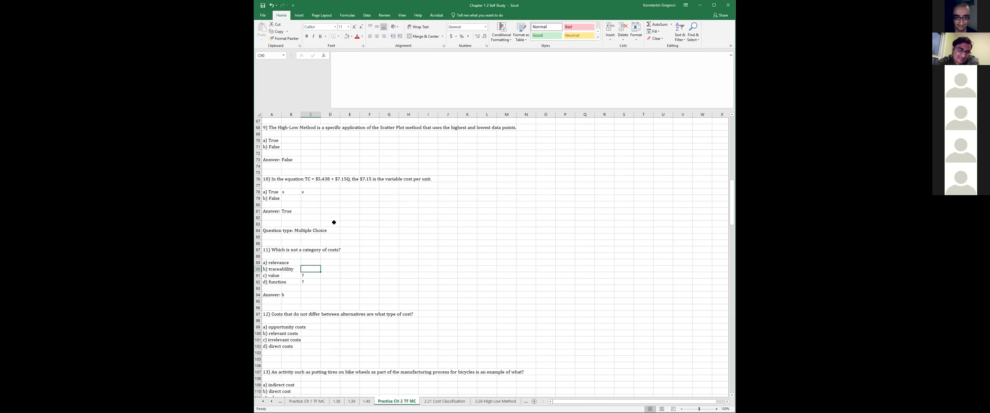
click(346, 179)
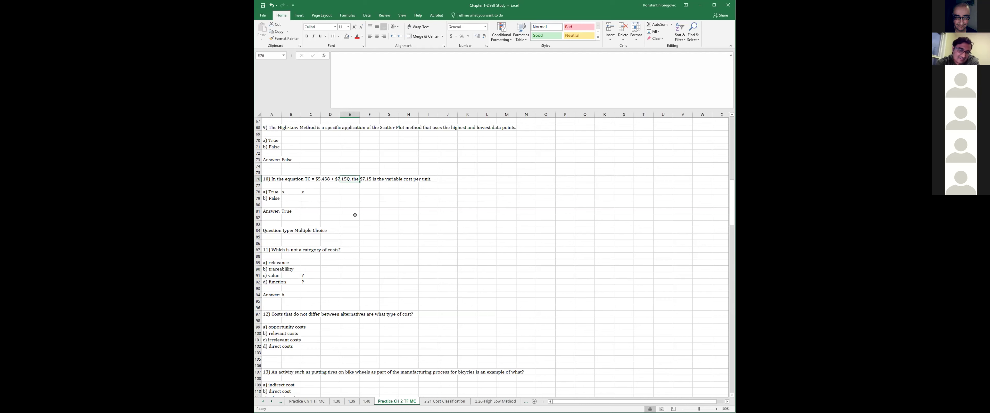
click(307, 274)
drag(307, 274, 307, 280)
key(BackSpace)
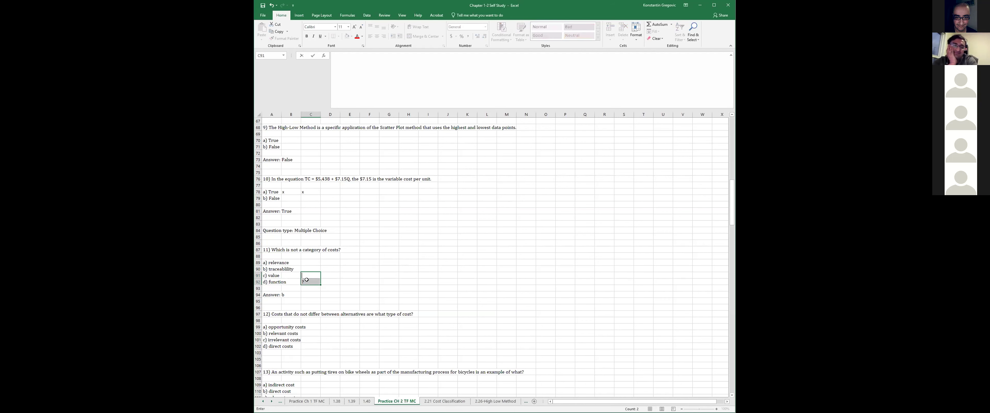
key(Up)
key(Right)
text(Read )
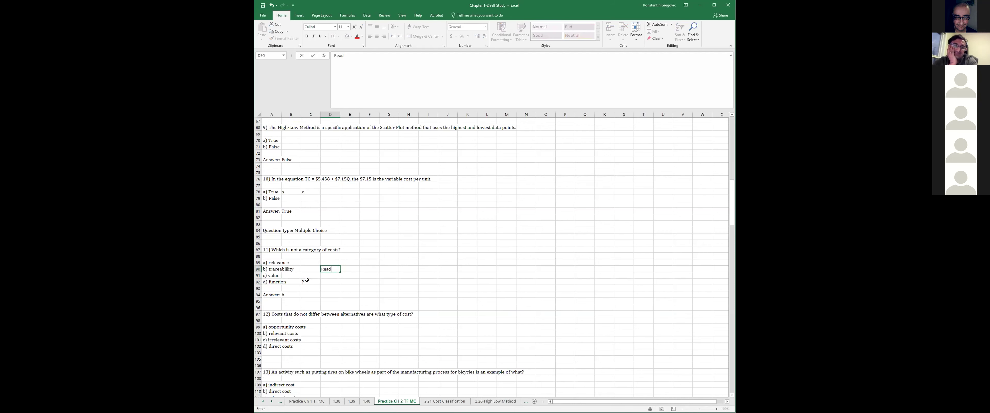
text(the textbook)
key(Return)
- Make the traceability option b of question 11 in cell A90 bold
click(307, 280)
click(281, 269)
click(306, 36)
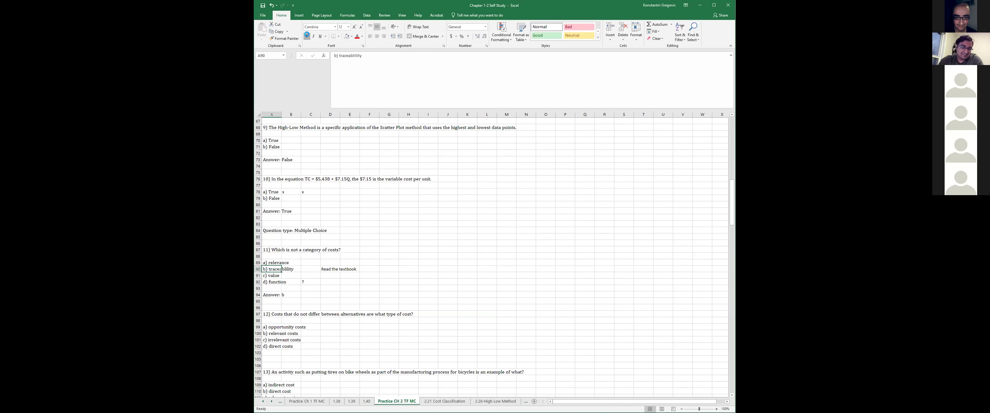
click(384, 286)
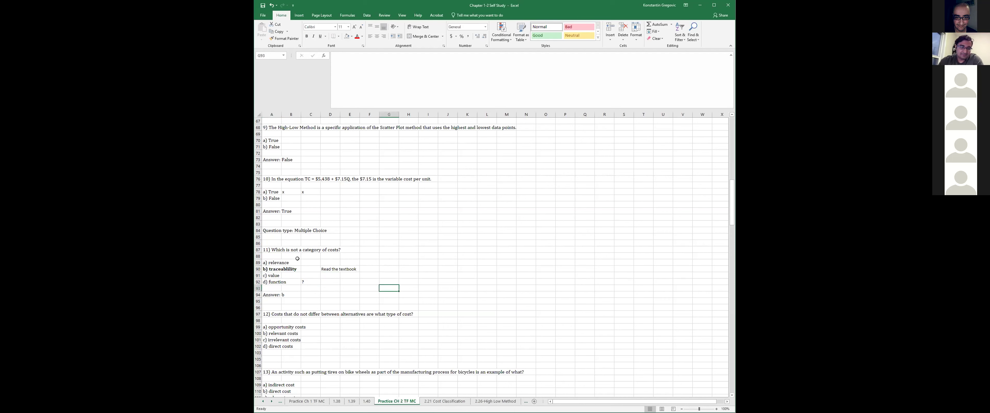
- Clear the remaining question mark beside option d of question 11 in cell C92
click(287, 262)
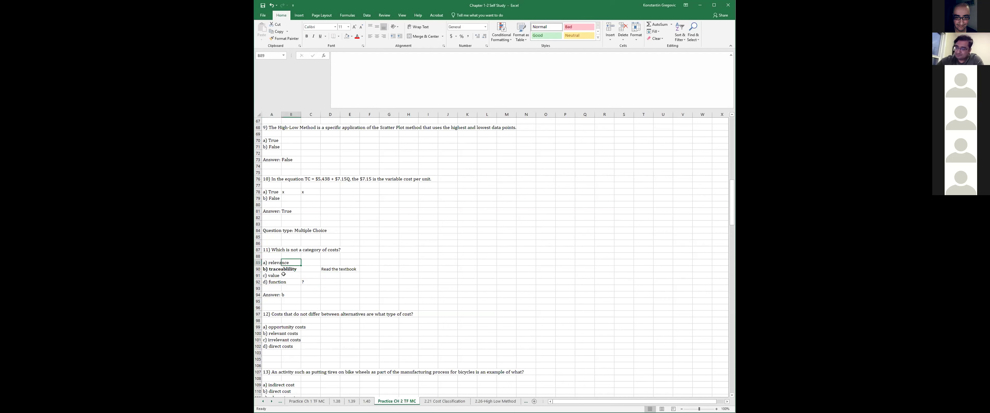
click(311, 281)
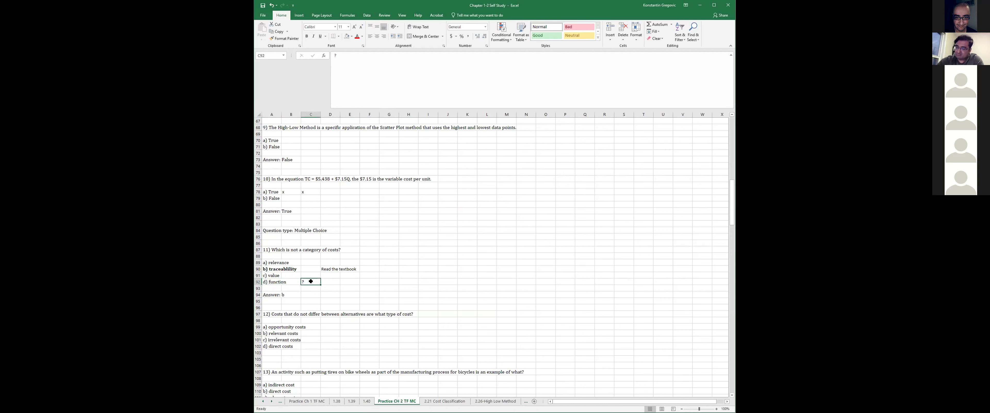
scroll(313, 287, down, 3)
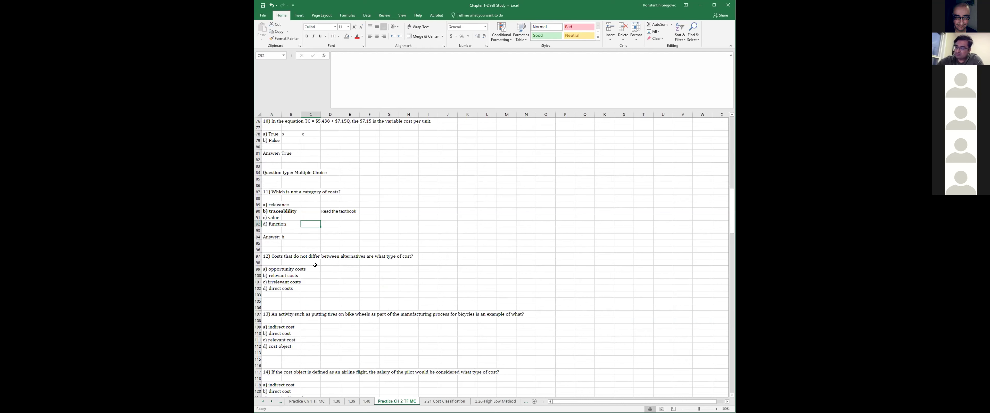
- Note "Value" in D91 and the textbook reference "Pg 42" in E91 beside option c of question 11
scroll(315, 264, down, 2)
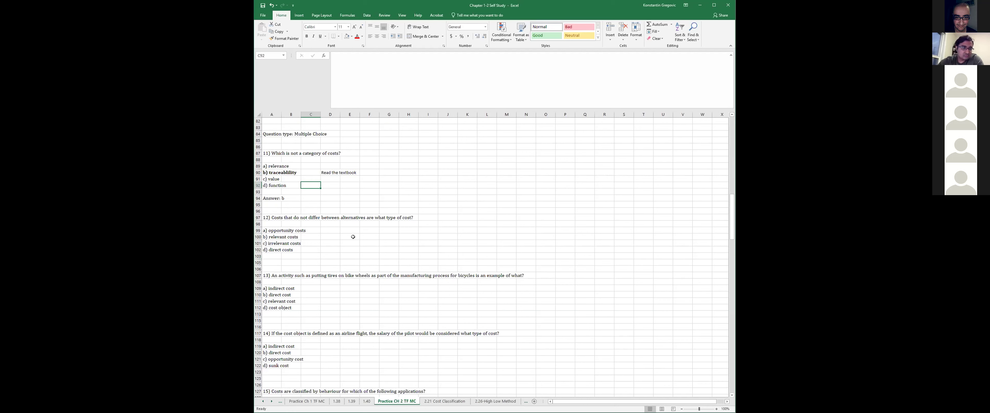
click(268, 236)
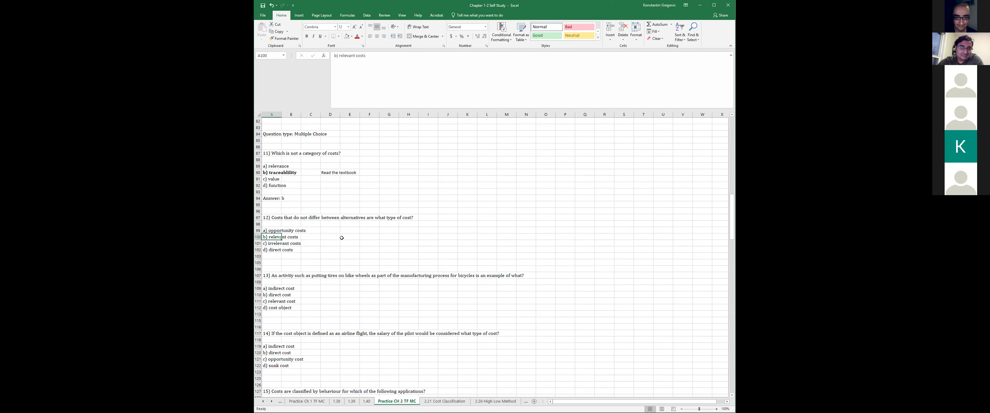
click(272, 172)
click(310, 172)
click(330, 172)
click(280, 196)
key(Up)
key(Up)
key(Up)
key(Up)
key(Right)
key(Right)
key(Right)
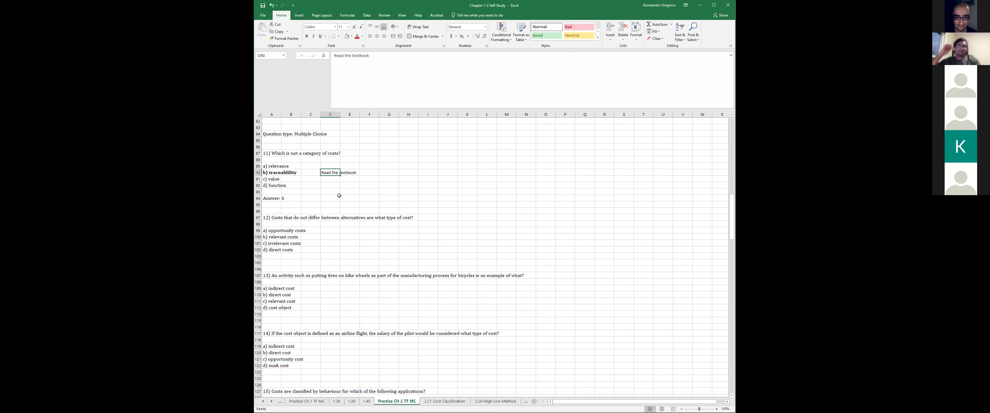
key(Down)
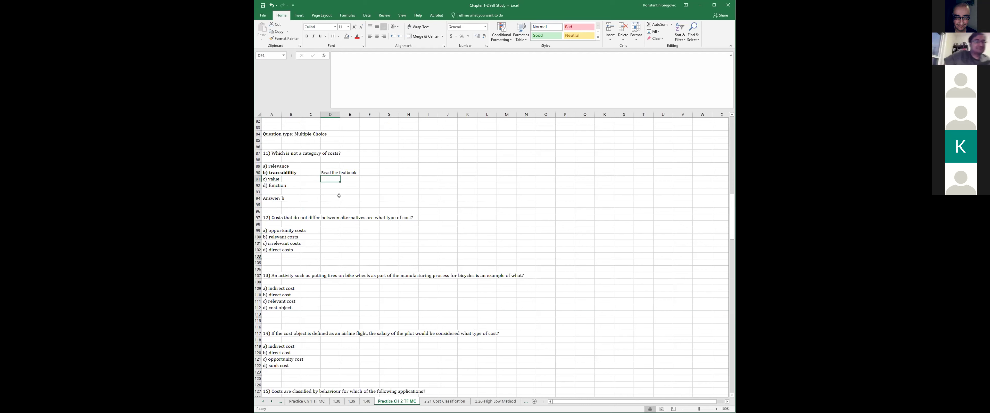
text(Value)
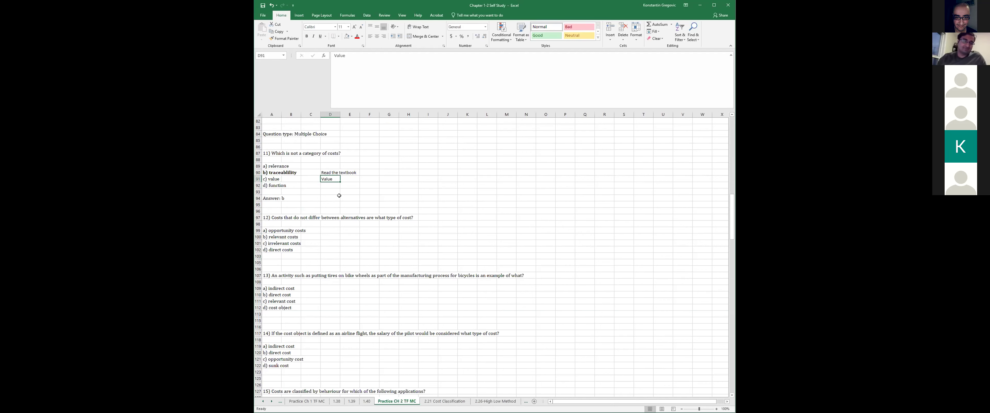
key(Tab)
text(P)
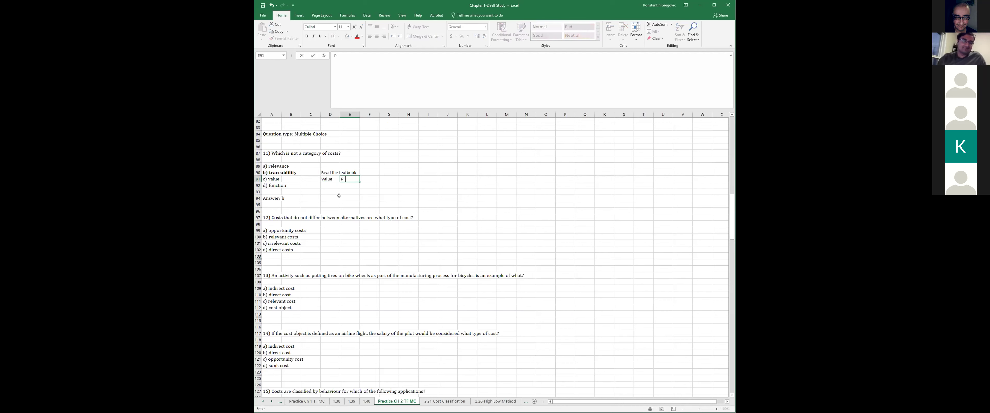
key(Return)
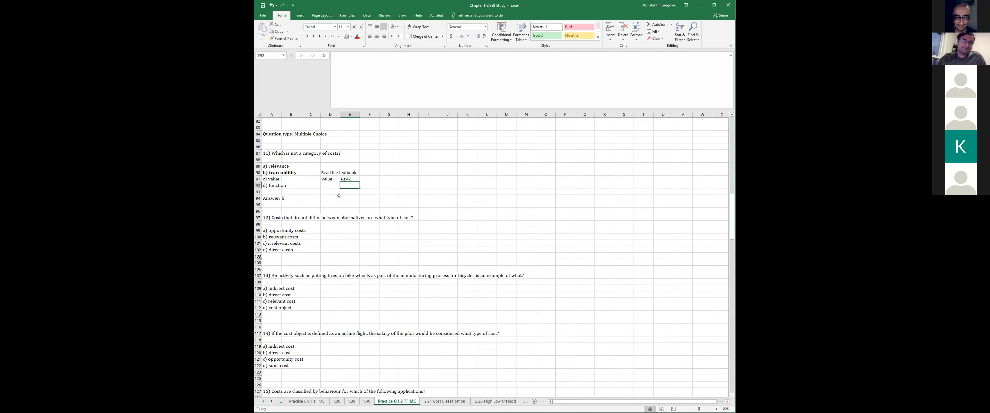
- Remove the bold from option b of question 11 and delete the "Read the textbook" note in D90
click(286, 171)
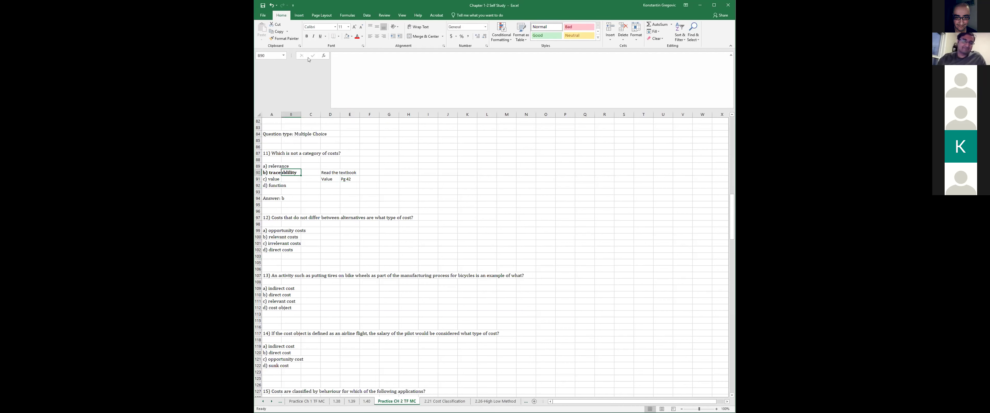
click(274, 171)
click(306, 36)
drag(327, 172, 345, 179)
click(369, 198)
key(Delete)
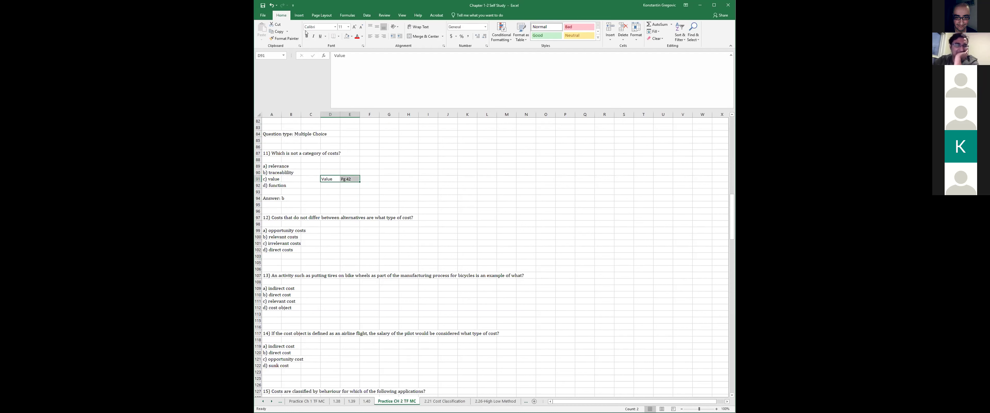
- Make the "Value" and "Pg 42" notes in D91:E91 bold
click(307, 36)
click(369, 172)
click(350, 185)
drag(350, 191, 350, 198)
- Mark relevant costs and irrelevant costs for question 12 with an x in cells D100 and D101
scroll(335, 244, down, 1)
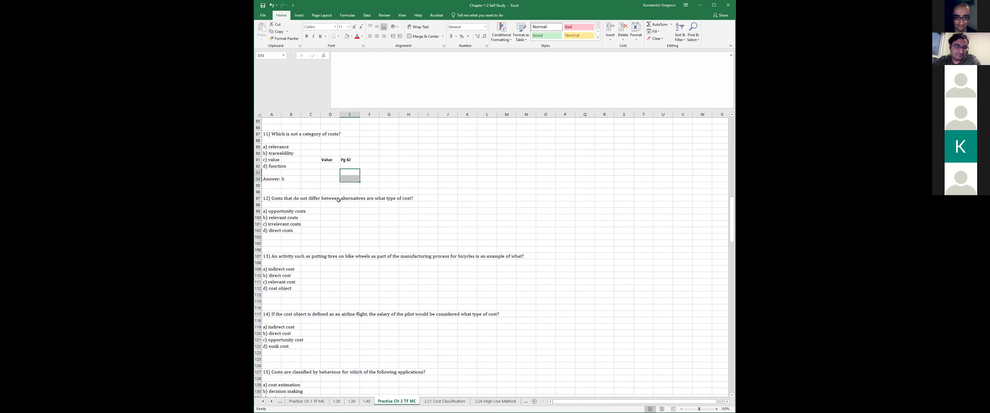
click(329, 218)
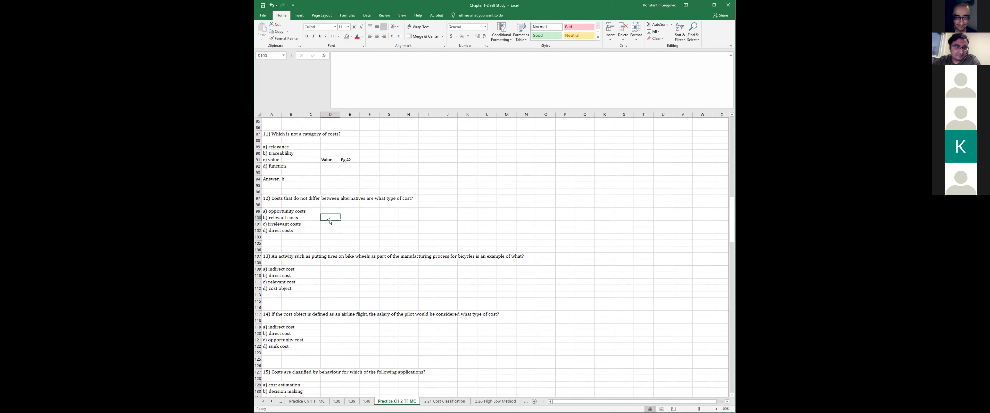
text(x)
key(Return)
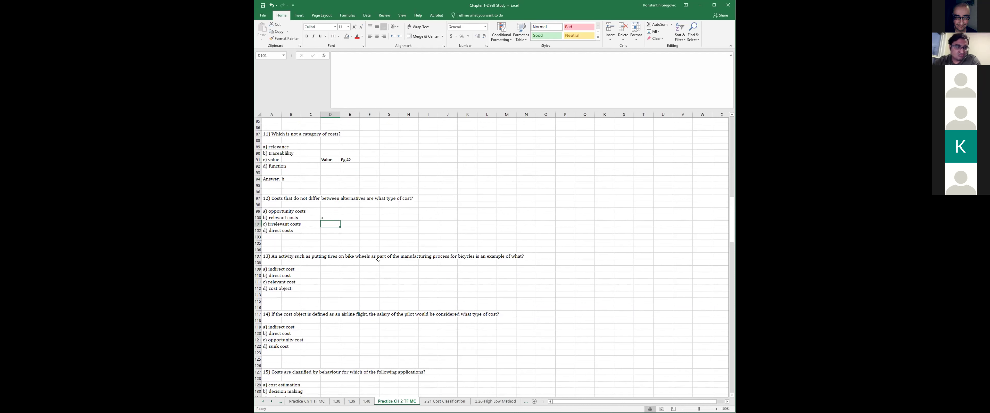
text(x)
click(369, 230)
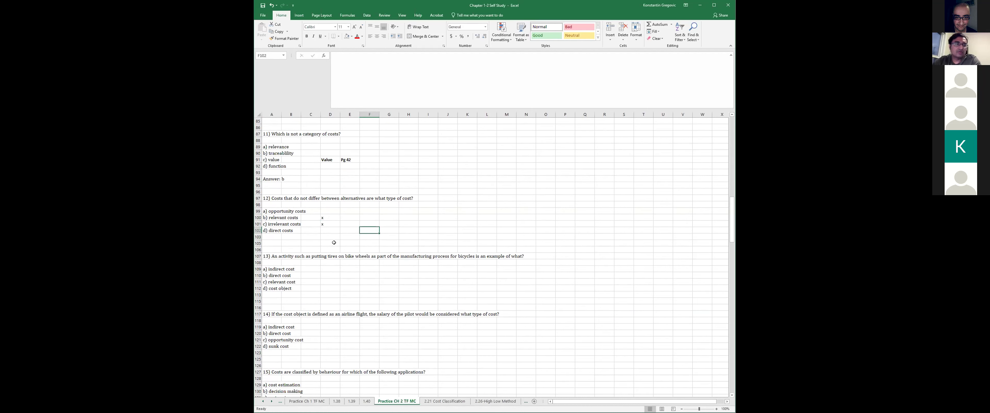
- Unhide the answer row 104 beneath question 12
click(326, 216)
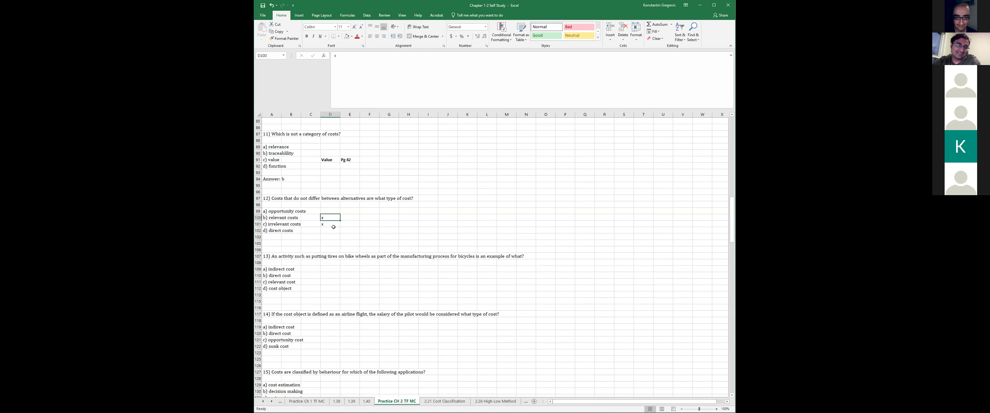
click(258, 237)
right_click(292, 237)
click(316, 294)
click(325, 237)
- Clear the x beside relevant costs in D100 and make the x beside irrelevant costs in D101 bold
click(338, 218)
key(Down)
click(306, 37)
- Go to question 13 on putting tires on bike wheels and unhide its answer row 114
scroll(365, 224, down, 2)
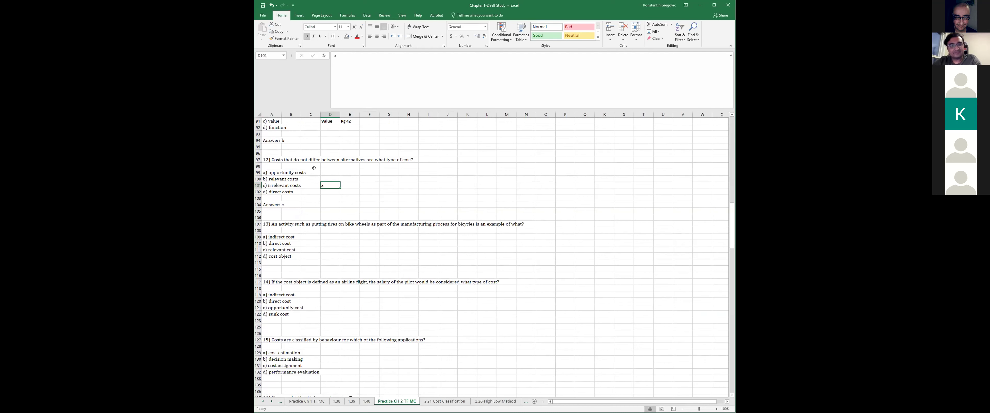
scroll(329, 245, down, 1)
click(278, 204)
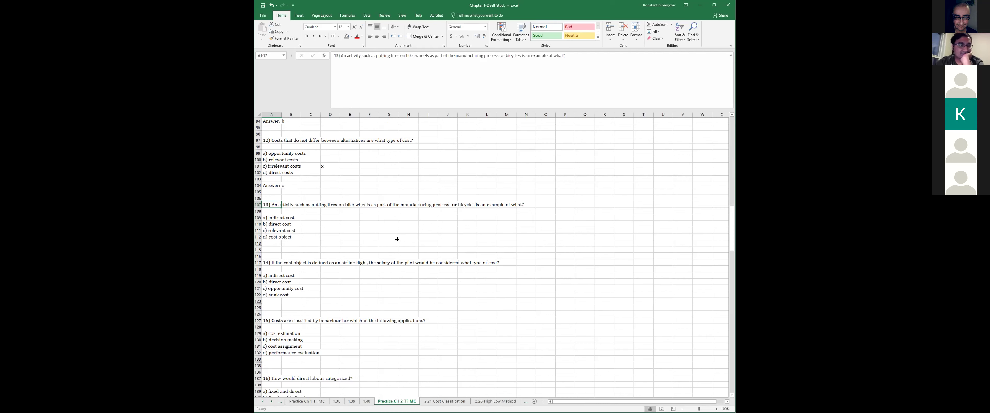
click(258, 244)
right_click(320, 262)
click(358, 308)
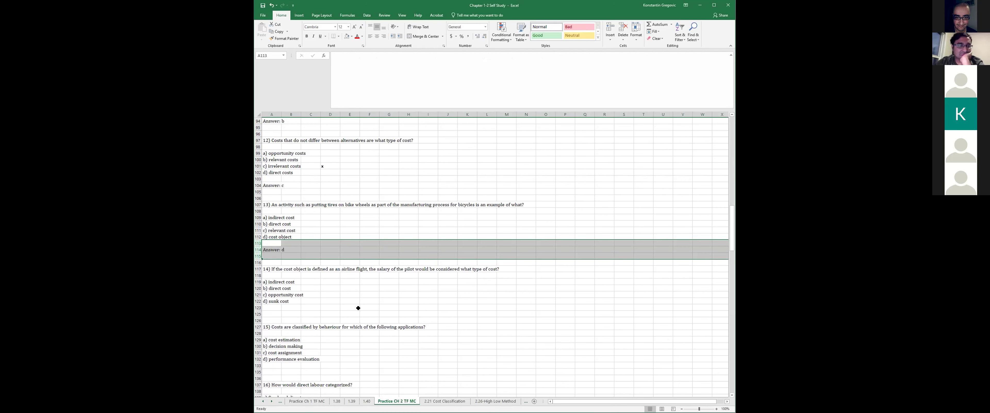
click(331, 224)
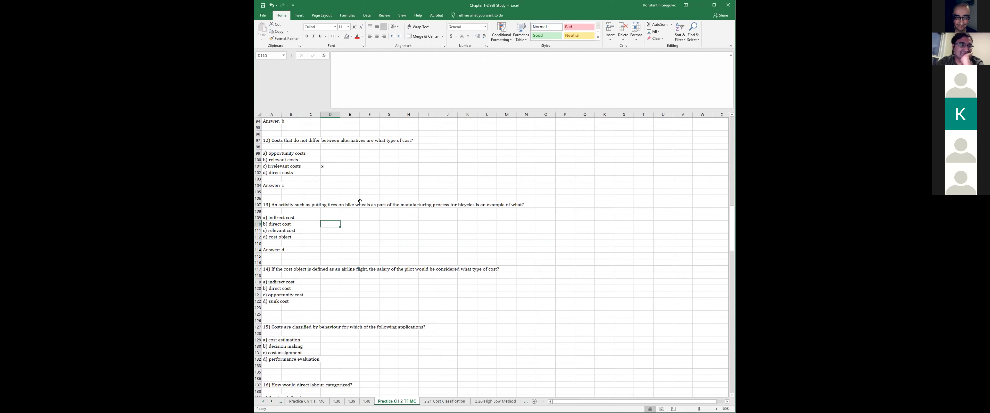
click(404, 205)
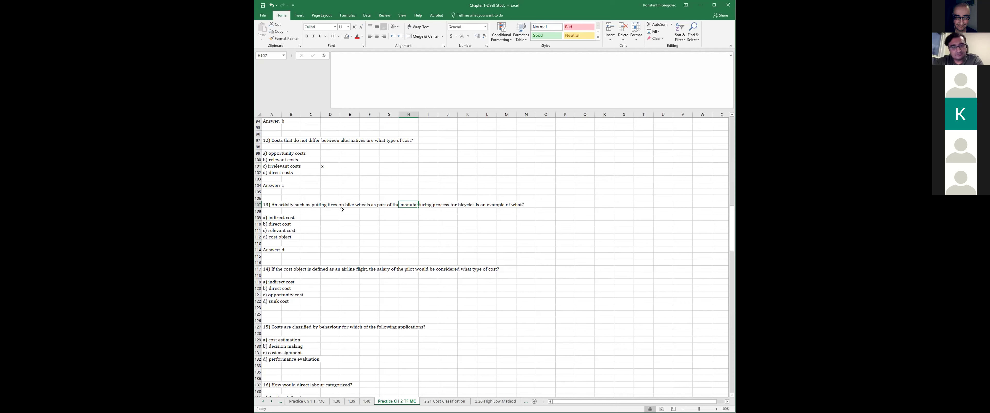
click(336, 237)
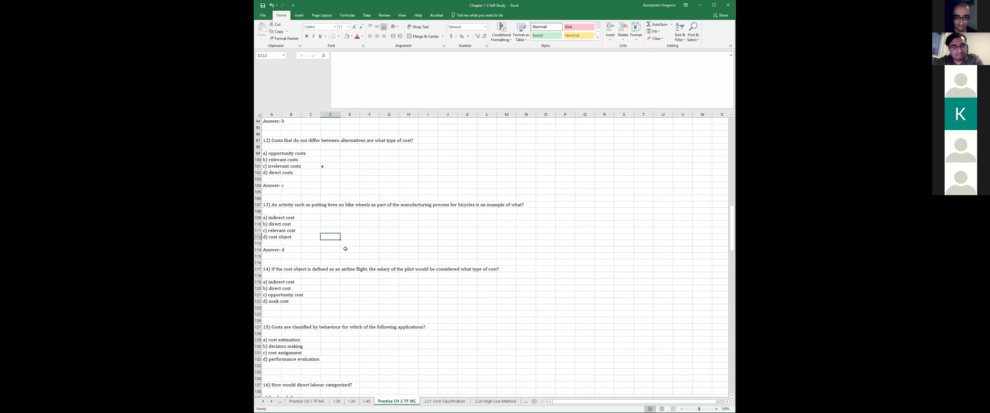
- Enter the note "Definition of Cost Object Textbook" in D112 beside the cost object option and make it bold
text(Definition of Cost Object Texbook)
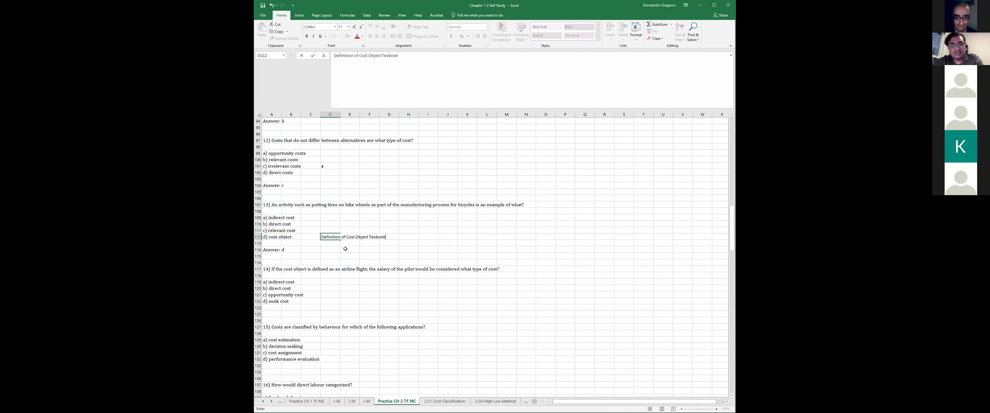
text(tbook)
key(ctrl+Return)
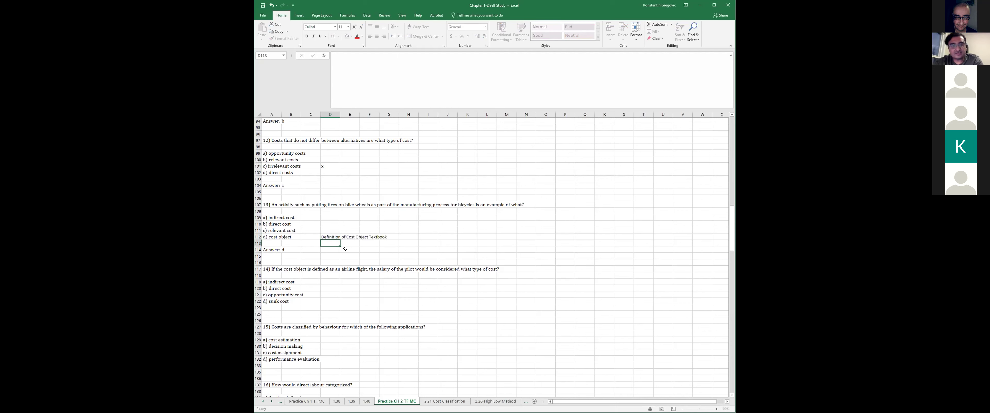
key(ctrl+b)
click(412, 236)
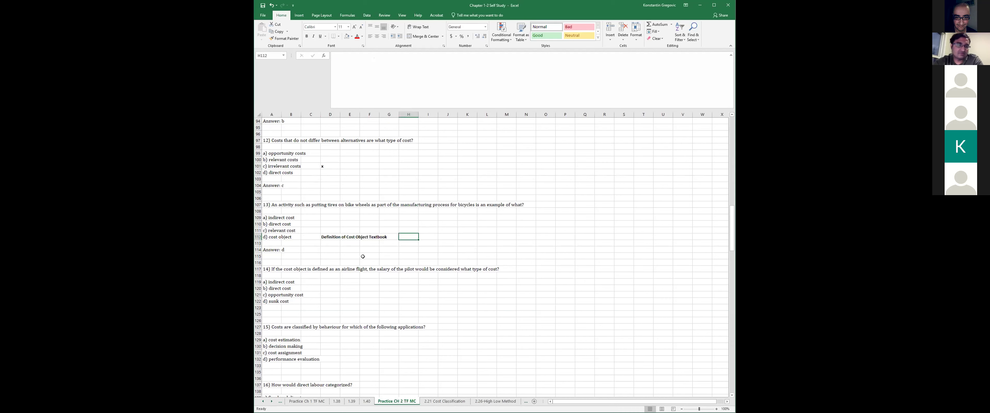
- Make answer option d) cost object of question 13 in A112 bold
click(268, 236)
click(306, 36)
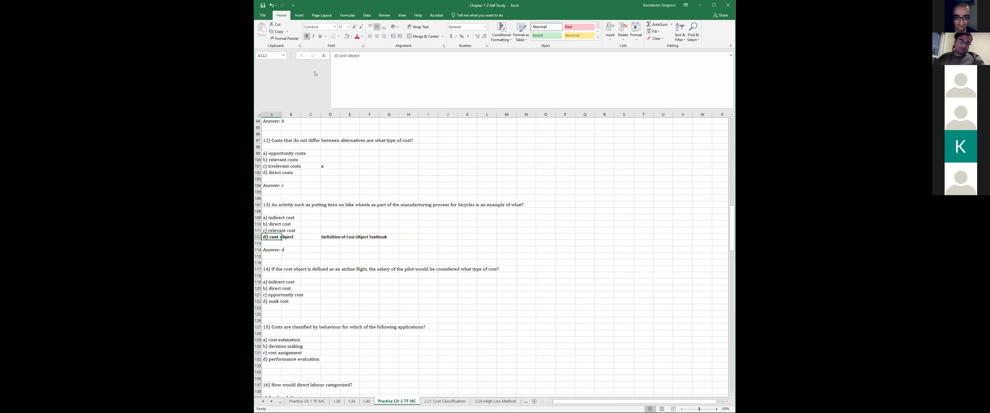
click(419, 250)
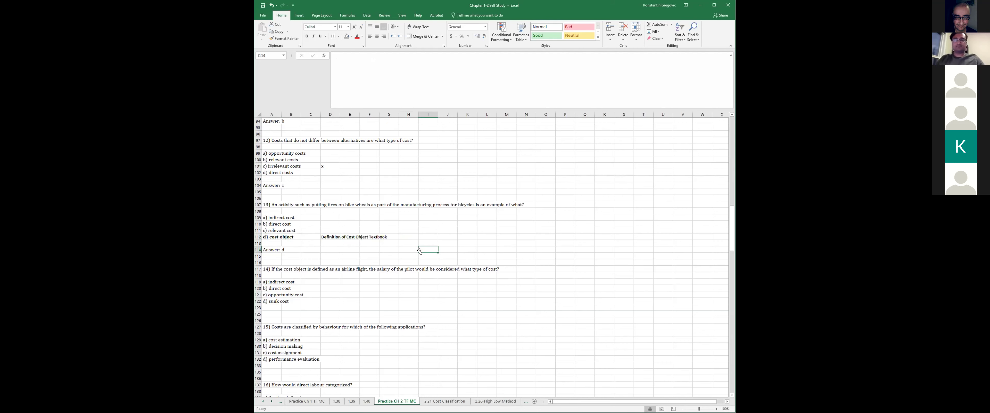
- Add the textbook reference for question 13: "Pg 42" in H112 in bold and "4th Paragraph" in I112
scroll(419, 250, down, 2)
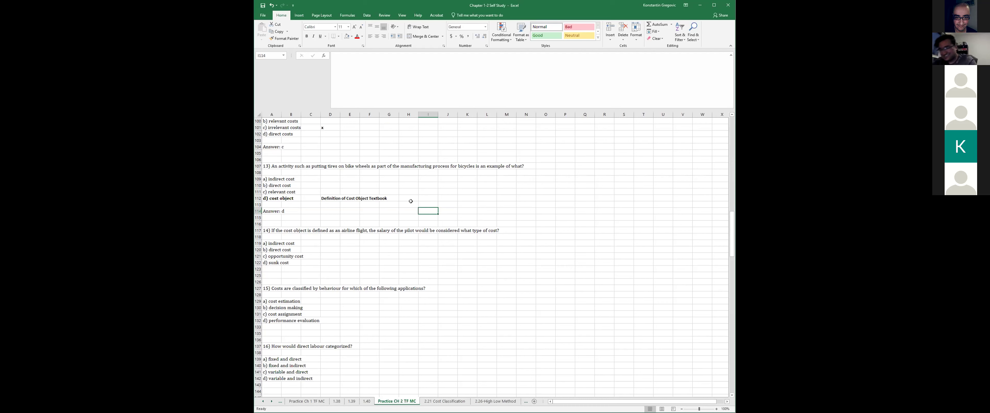
click(412, 197)
text(Pg 42)
key(ctrl+Return)
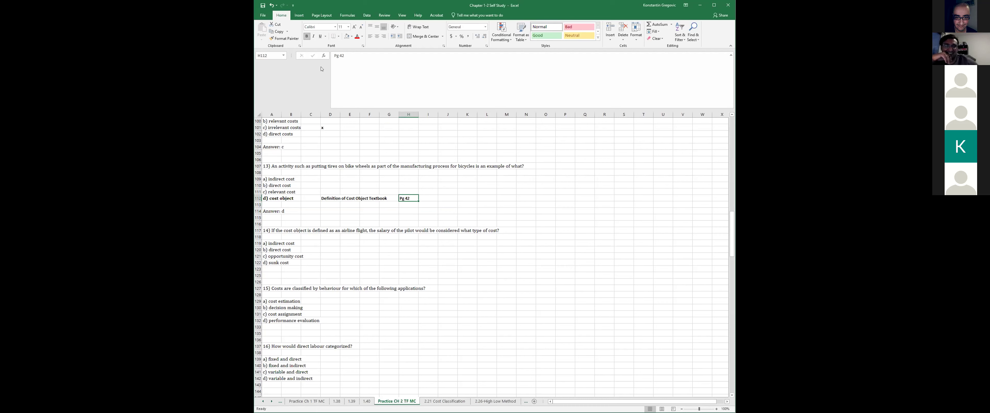
click(443, 188)
click(429, 201)
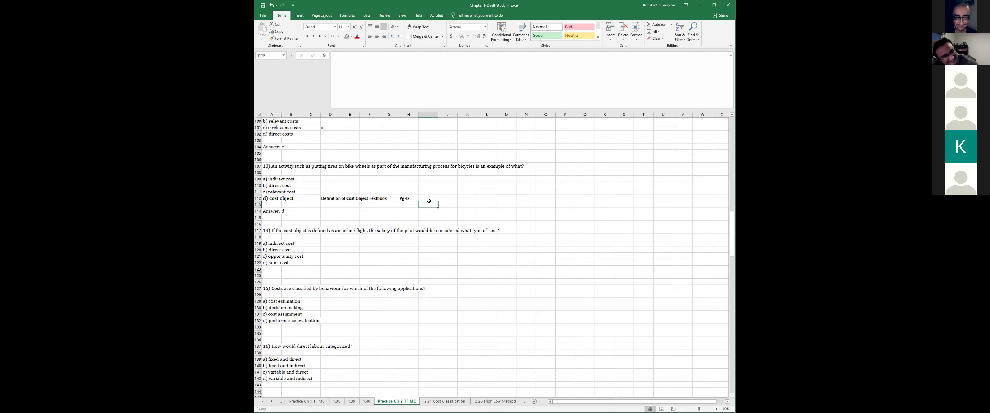
click(429, 200)
text(4th Paragraph)
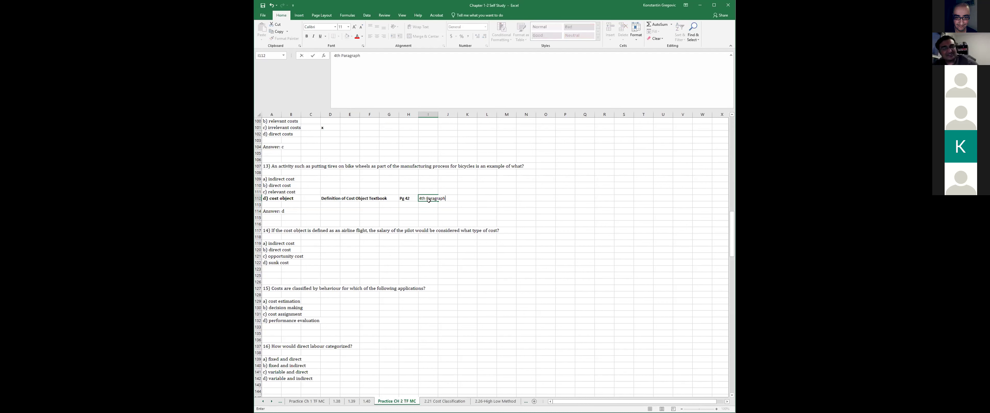
key(Return)
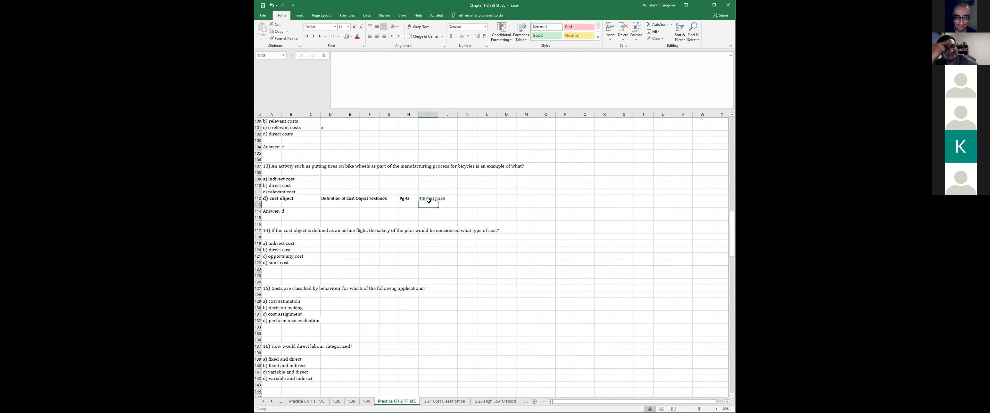
- Read question 14 on the airline pilot's salary and look over the questions around it
scroll(379, 258, down, 2)
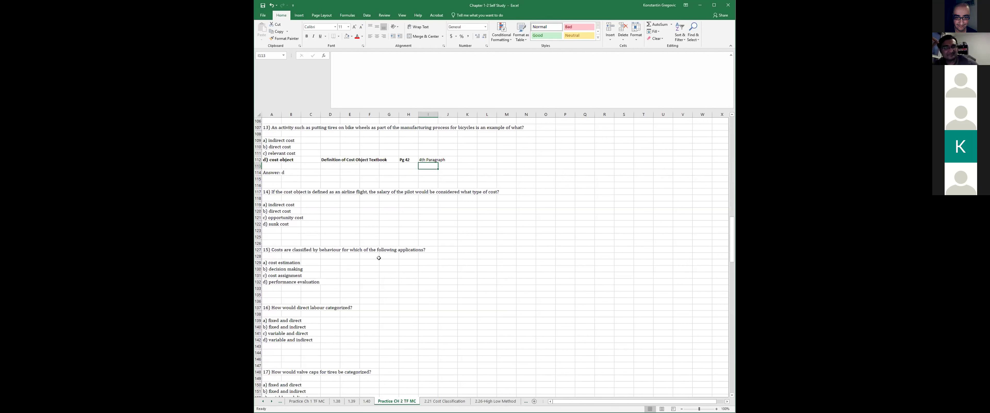
click(276, 191)
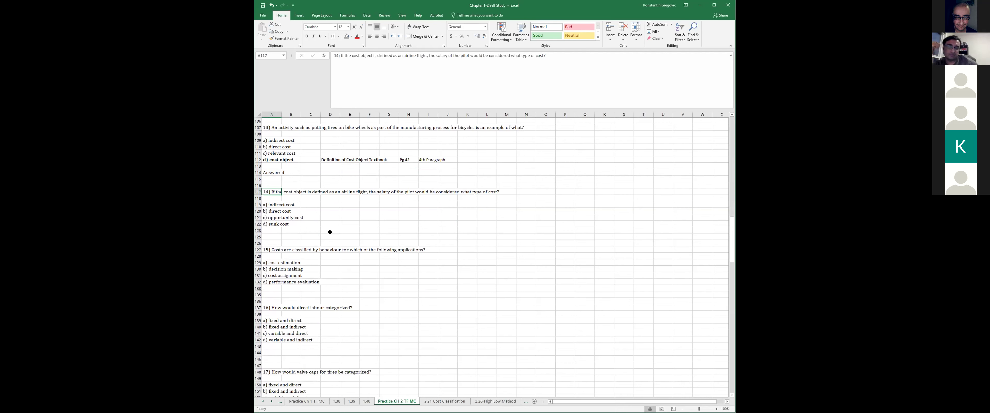
scroll(344, 242, down, 7)
scroll(347, 247, up, 6)
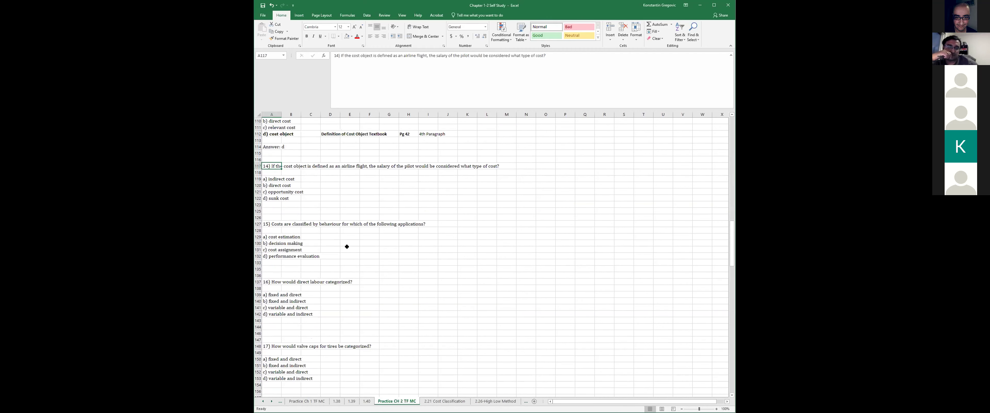
scroll(346, 246, up, 5)
scroll(347, 246, down, 4)
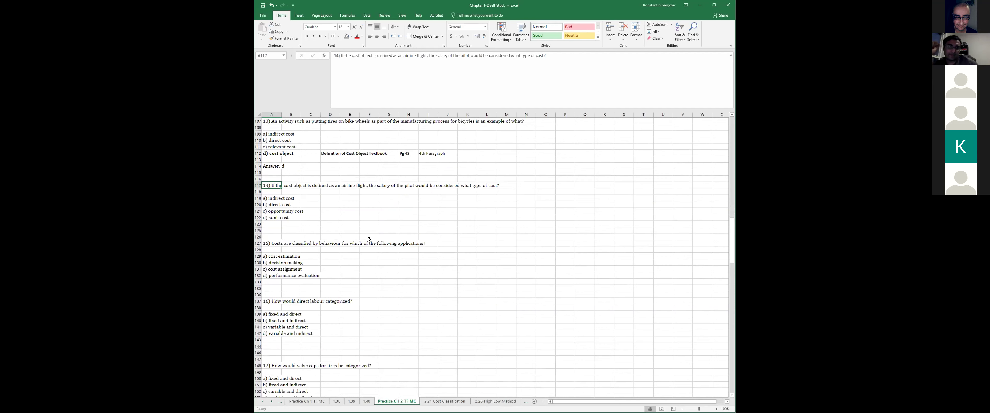
scroll(369, 239, down, 4)
scroll(369, 239, down, 1)
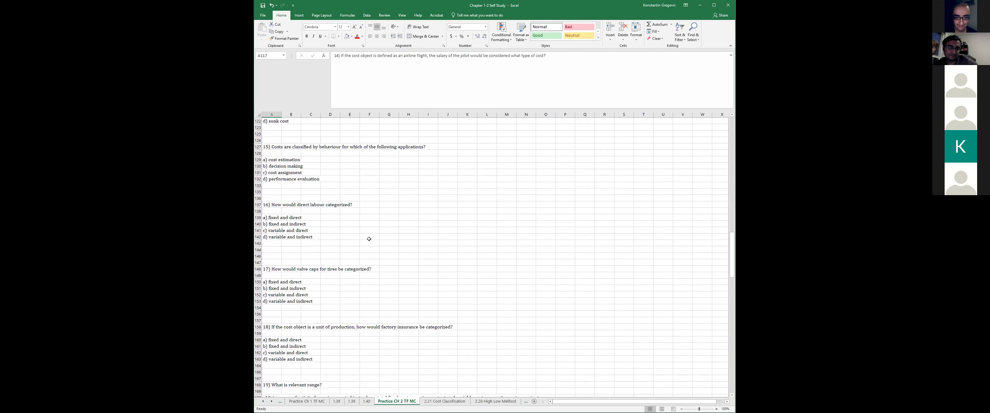
scroll(369, 239, up, 4)
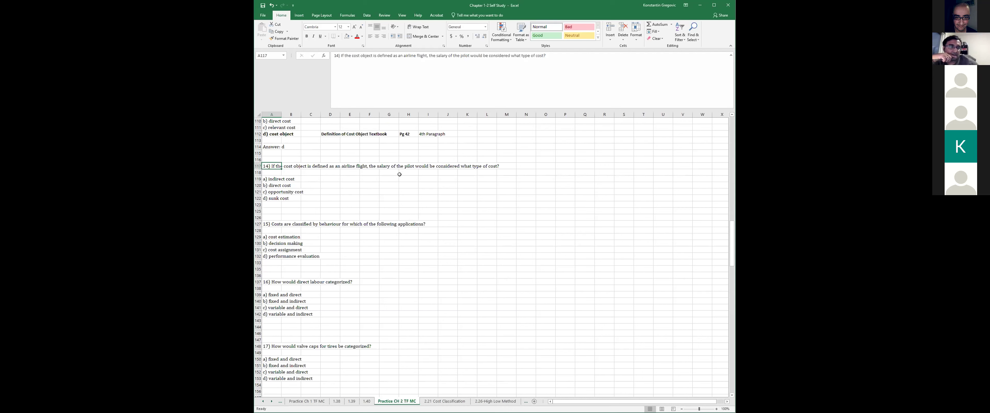
- Unhide the answer row 124 beneath question 14
click(340, 200)
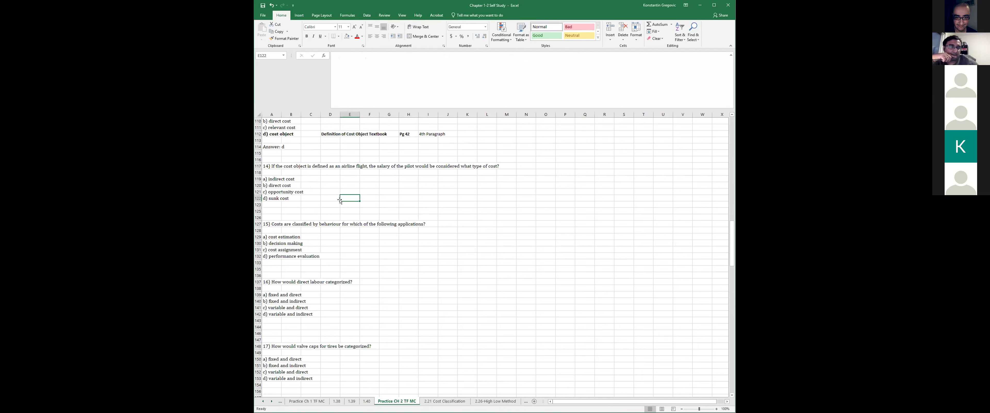
click(272, 185)
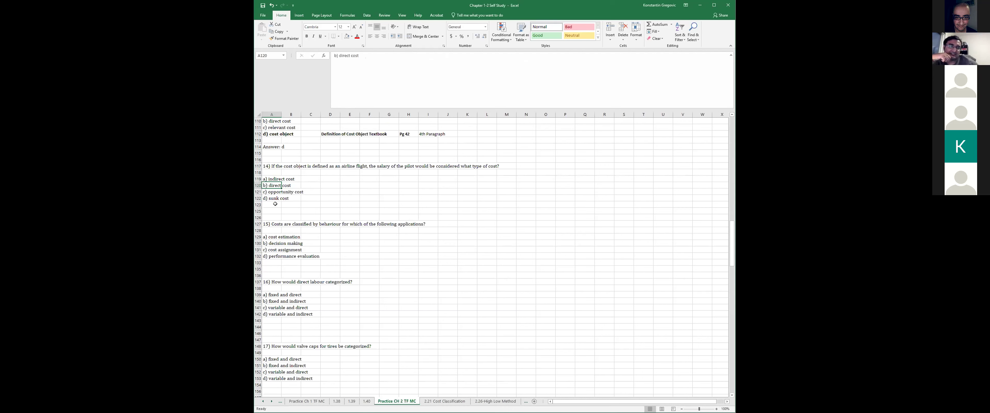
click(258, 204)
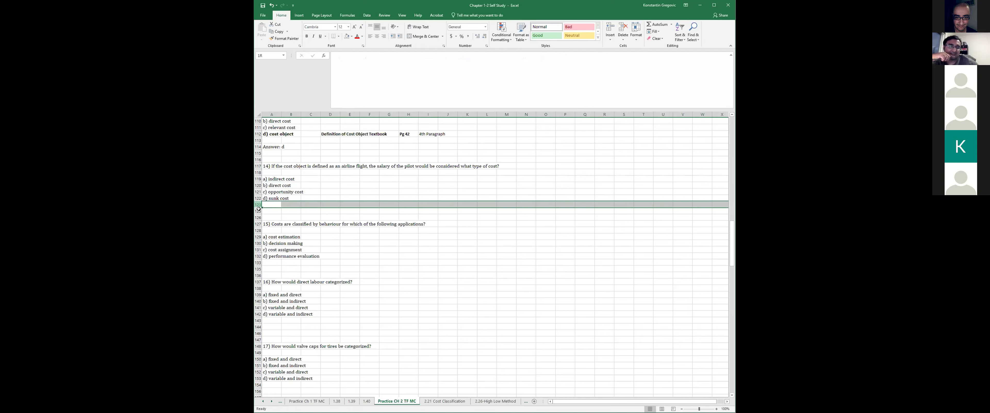
double_click(259, 209)
scroll(374, 253, down, 1)
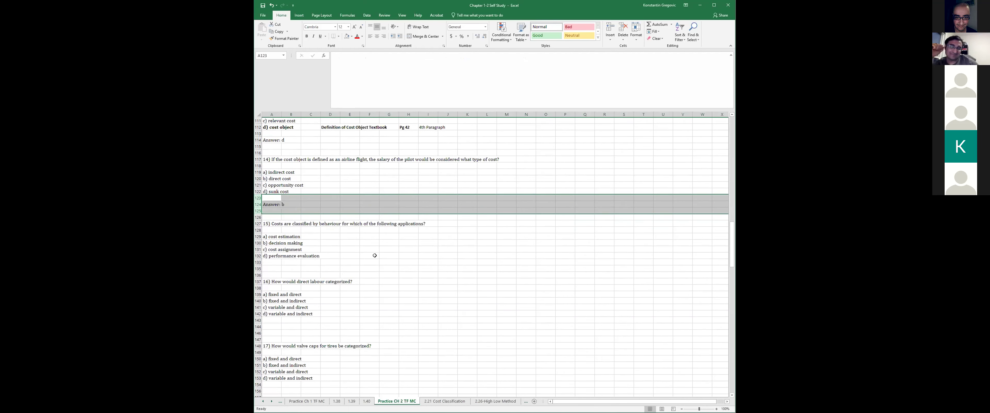
click(374, 254)
- Mark performance evaluation as the answer to question 15 with an x in E132
scroll(327, 256, down, 2)
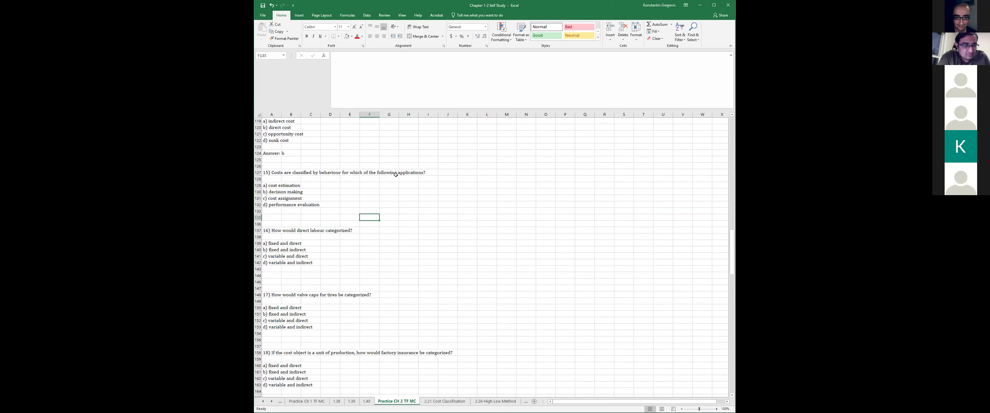
click(279, 206)
click(342, 204)
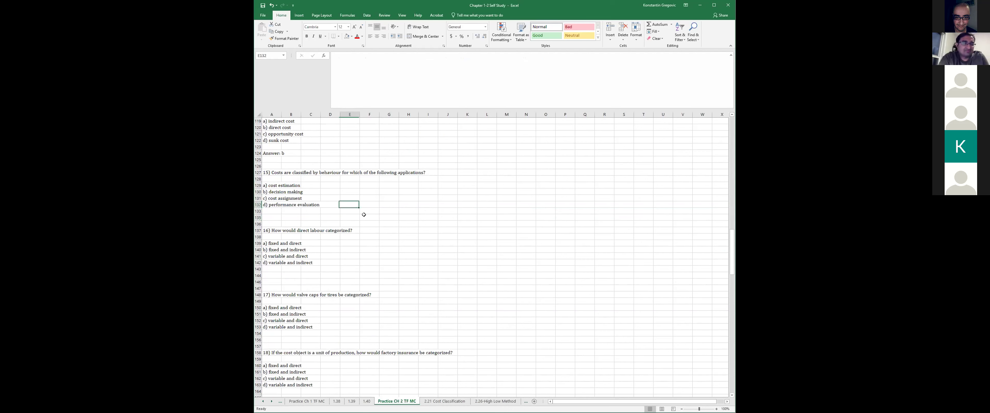
text(x)
- Review the answer options of question 15 on applications that classify costs by behaviour
key(Up)
key(Up)
key(Left)
key(Left)
key(Left)
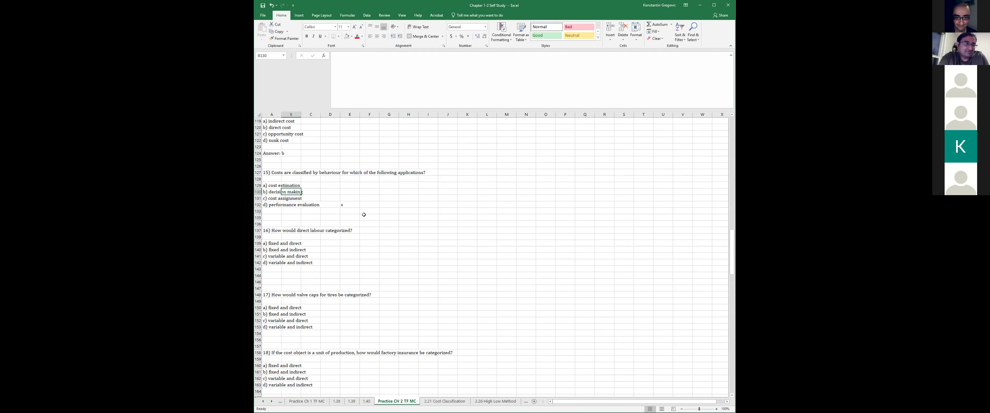
key(Up)
key(Up)
key(Up)
key(Down)
key(Down)
key(Down)
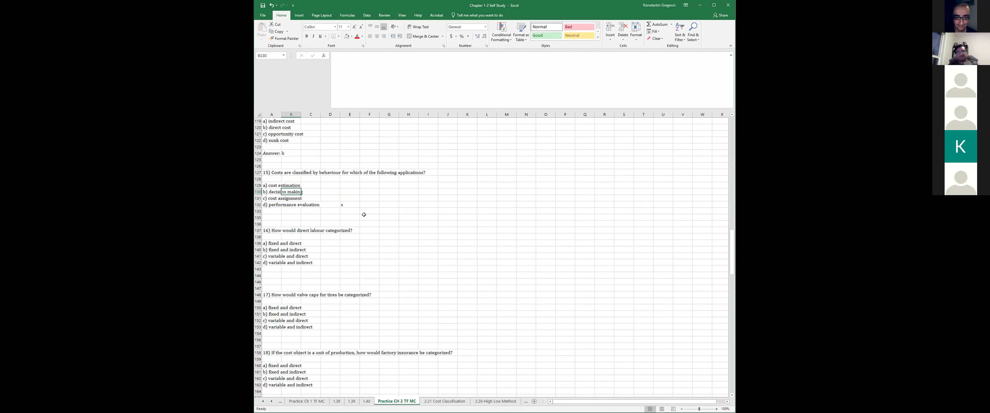
key(Up)
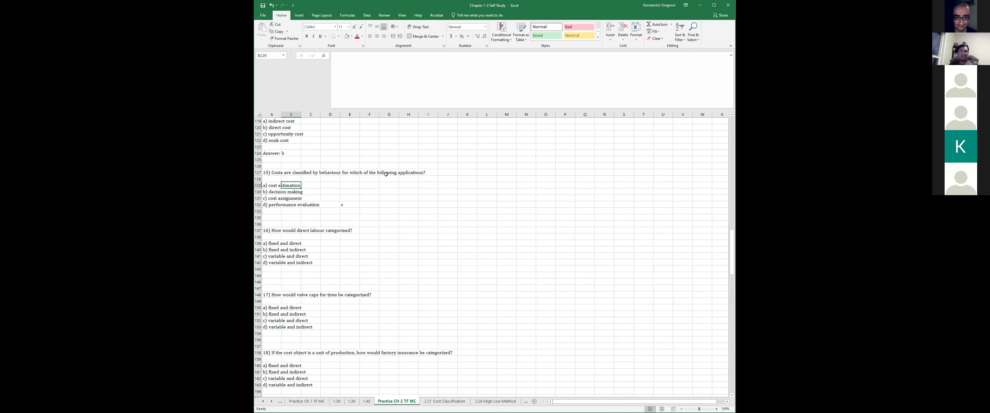
key(Down)
key(Down)
key(Right)
key(Right)
key(Right)
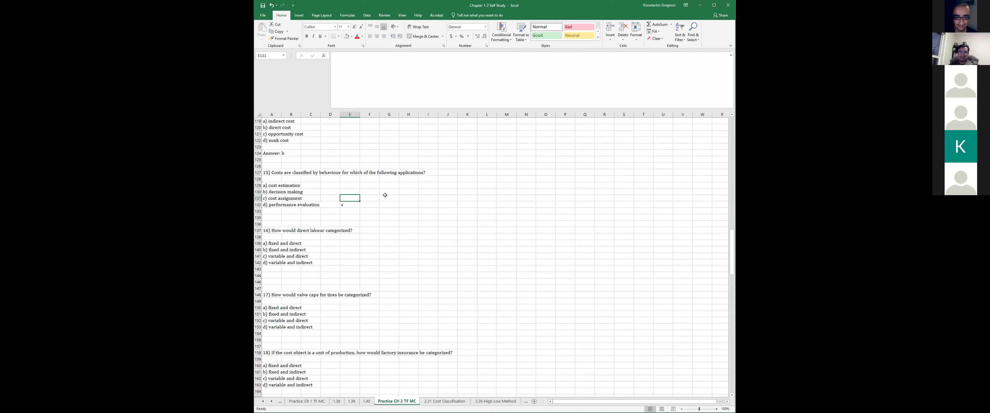
- Unhide the answer row 134 beneath question 15
drag(257, 208, 258, 217)
right_click(258, 217)
click(303, 285)
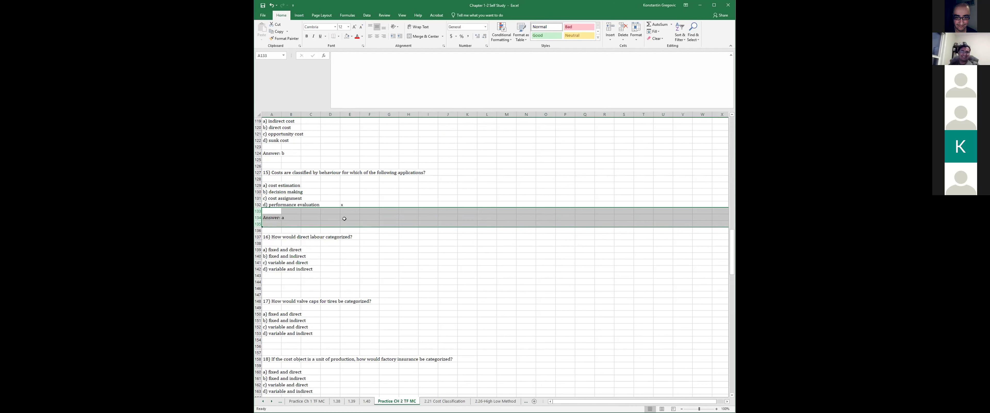
- Mark cost estimation with an x in E129 and "pg 42" in F129, and clear the x beside performance evaluation in E132
click(346, 184)
text(x)
key(Tab)
text(pg 42)
key(Return)
key(Down)
key(Down)
key(Left)
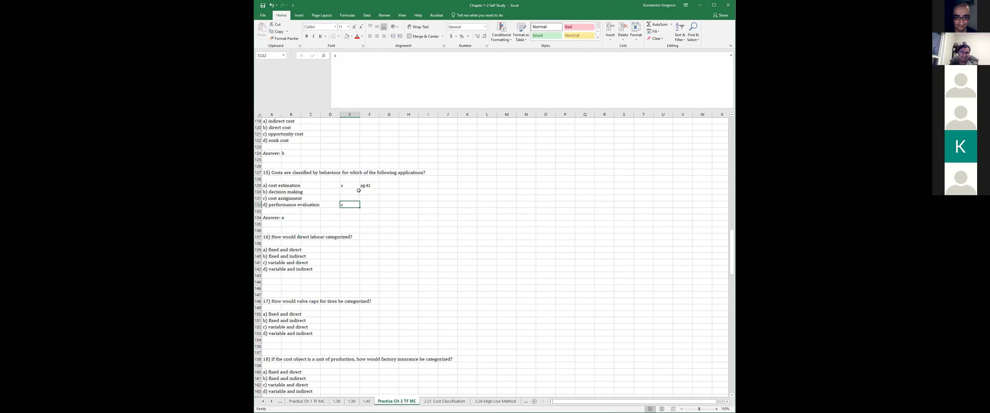
- Mark variable and direct as the answer to question 16 on direct labour with an x in D141
scroll(368, 224, down, 2)
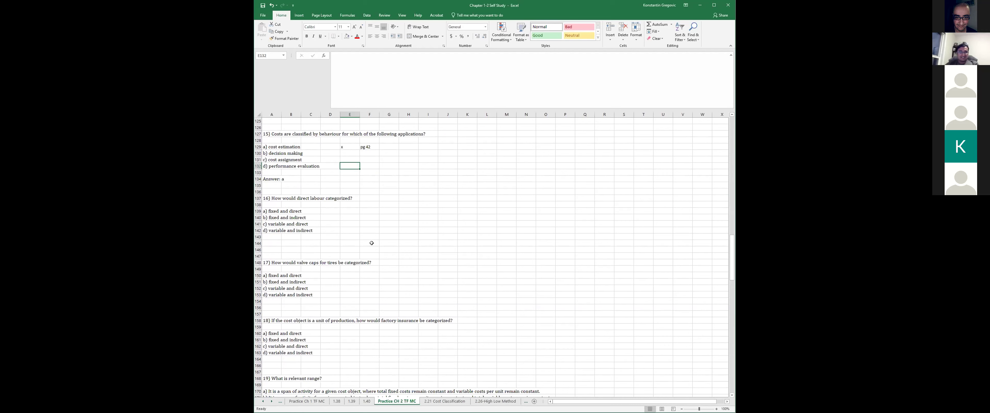
click(279, 223)
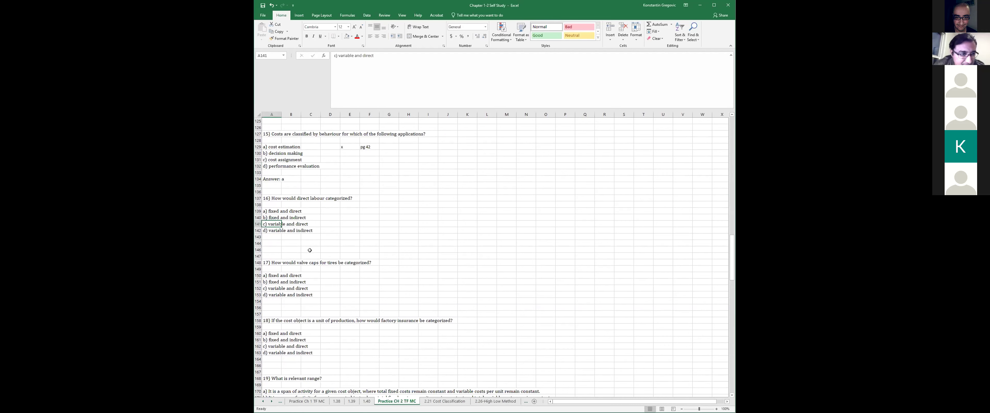
click(282, 230)
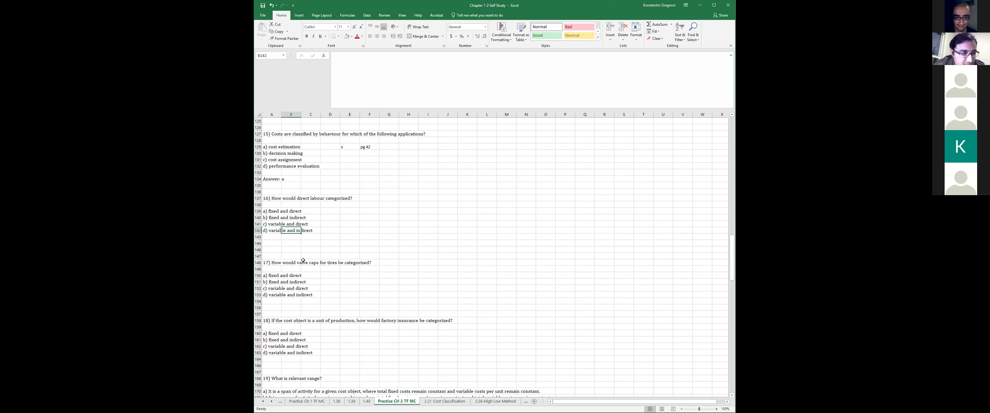
click(311, 197)
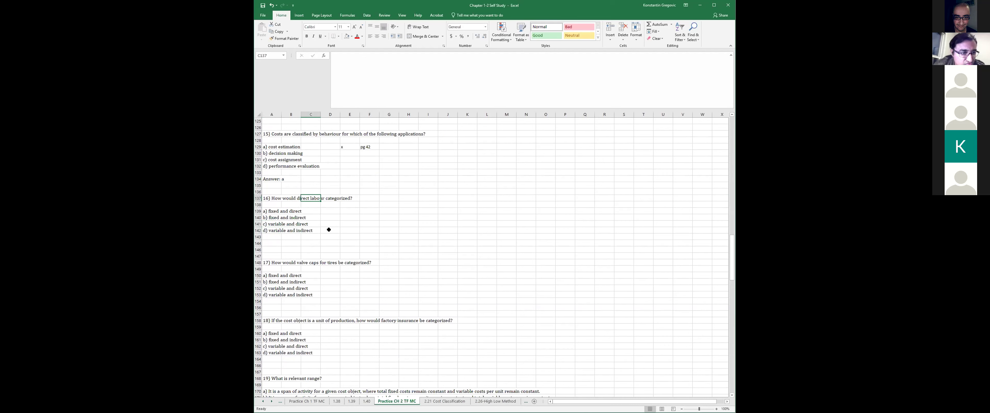
click(330, 224)
text(x)
key(Return)
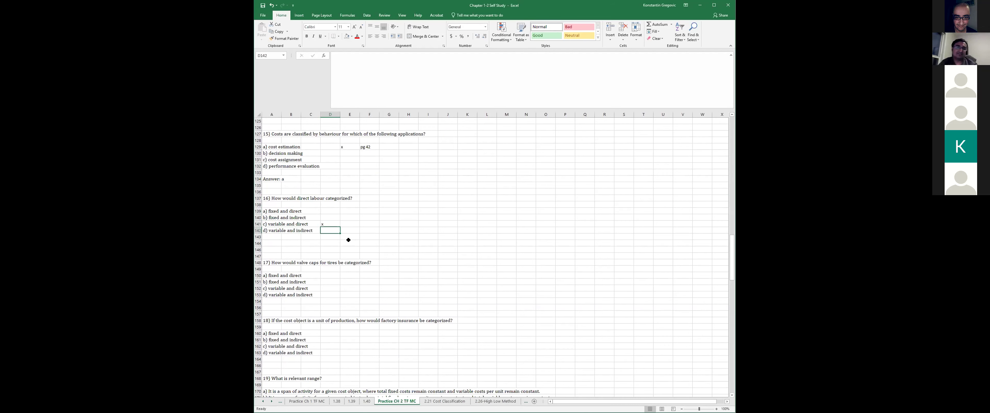
- Add two more x marks beside variable and direct in E141 and F141
key(Up)
key(Right)
text(x)
key(Return)
key(Up)
key(Right)
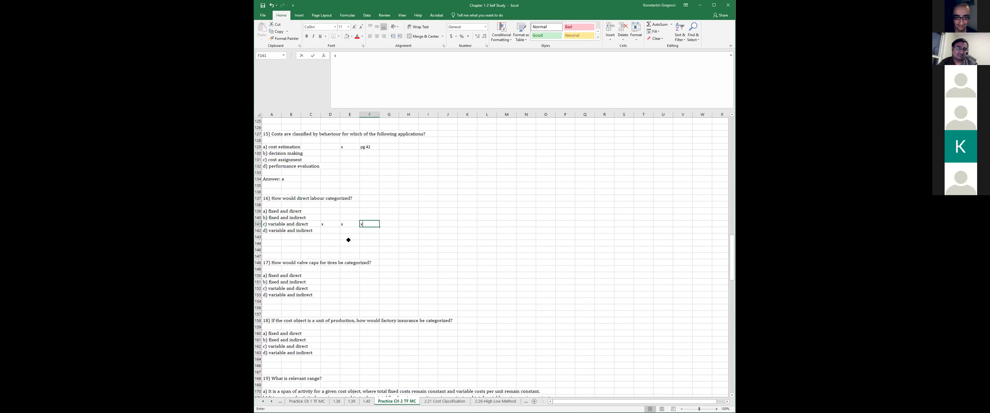
text(x)
key(Return)
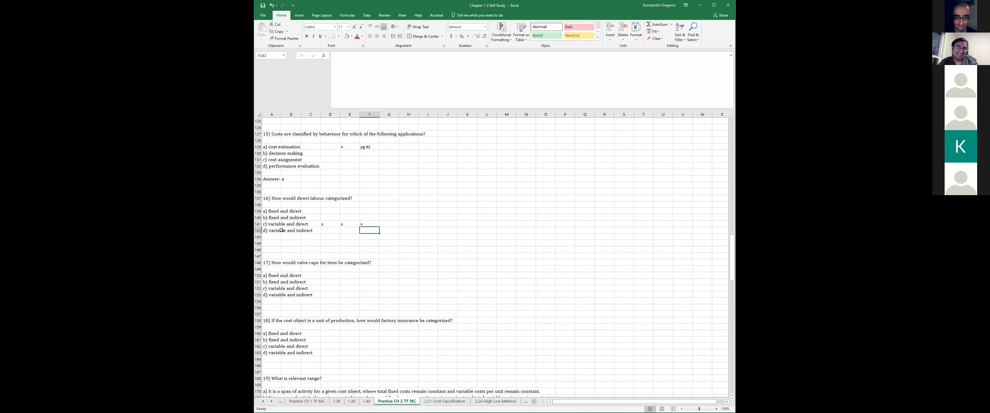
- Unhide the answer row 145 beneath question 16 on direct labour
click(258, 237)
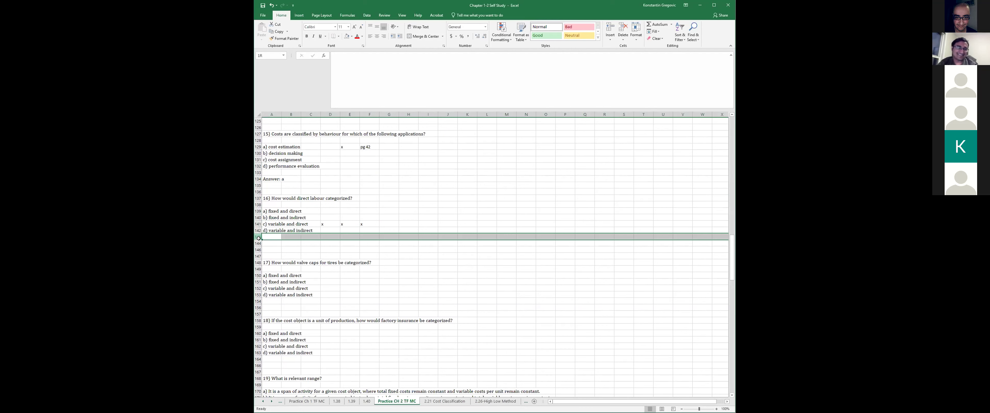
right_click(273, 245)
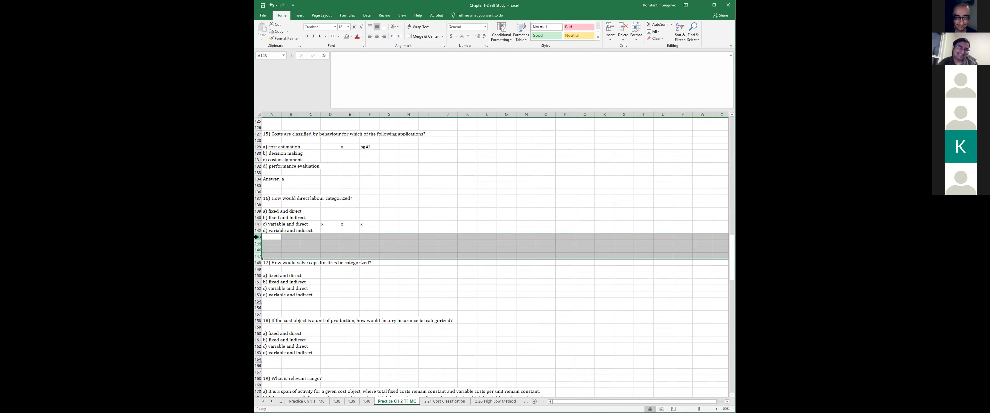
click(258, 236)
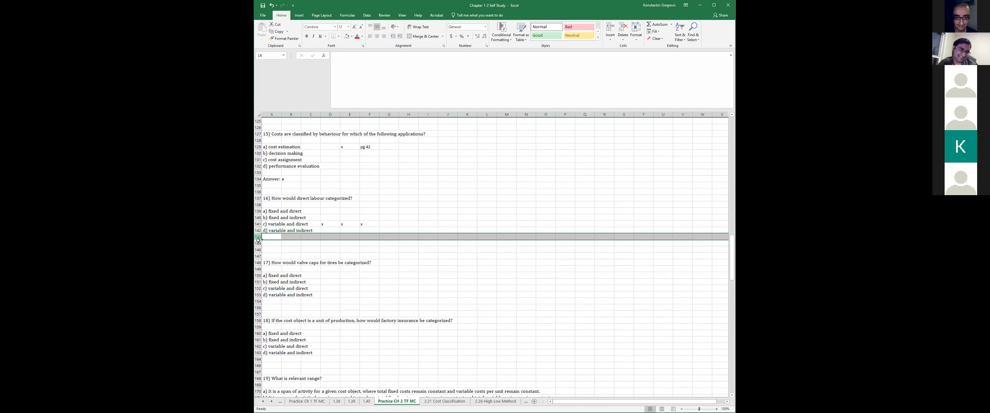
drag(258, 241, 258, 256)
key(ctrl+shift+9)
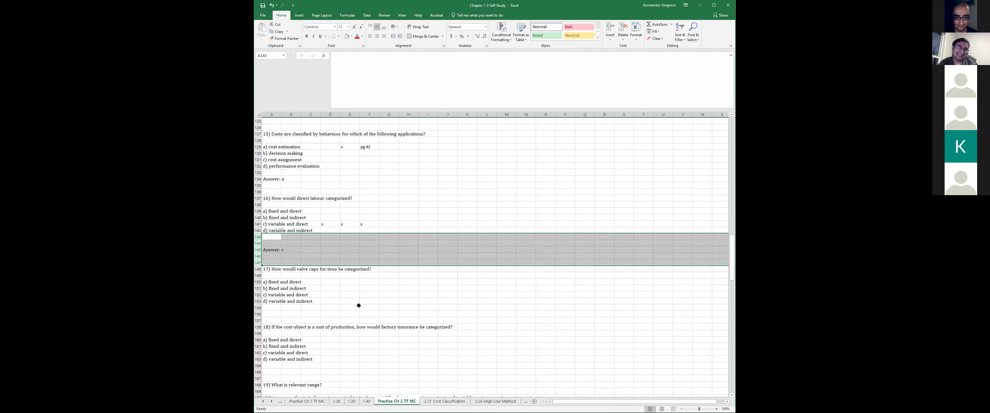
- Mark variable and indirect as the answer to question 17 on valve caps with x marks in D153 and E153
scroll(359, 303, down, 3)
click(342, 251)
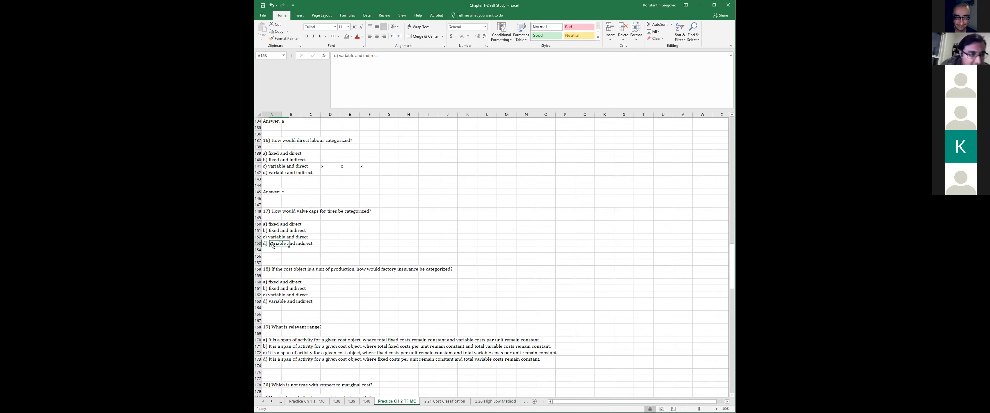
click(328, 243)
text(x)
key(Right)
text(x)
key(Return)
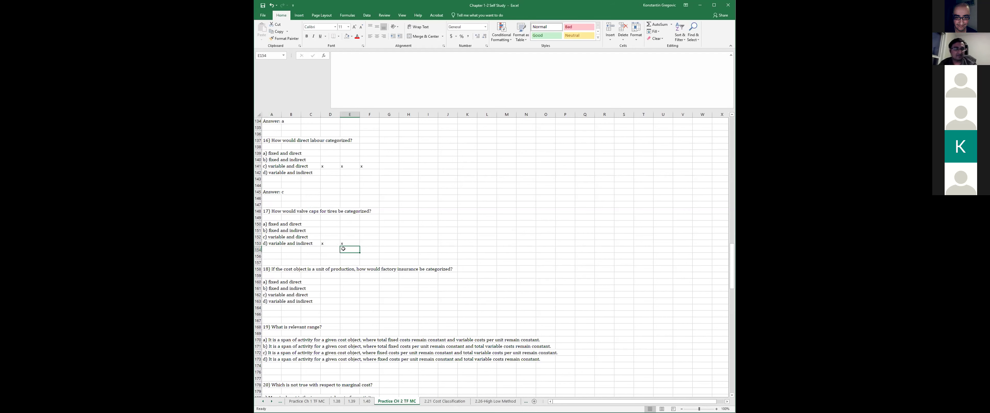
key(Up)
key(Up)
key(Up)
key(Up)
key(Left)
key(Left)
key(Down)
key(Left)
key(Left)
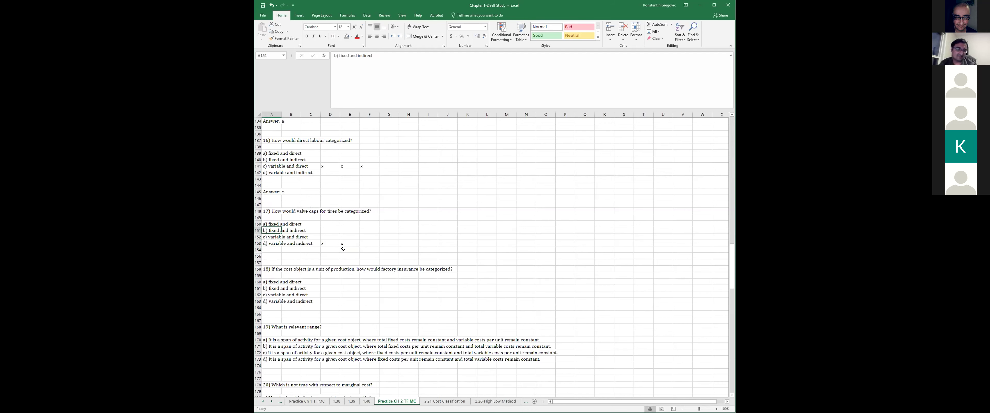
key(Right)
key(Right)
key(Right)
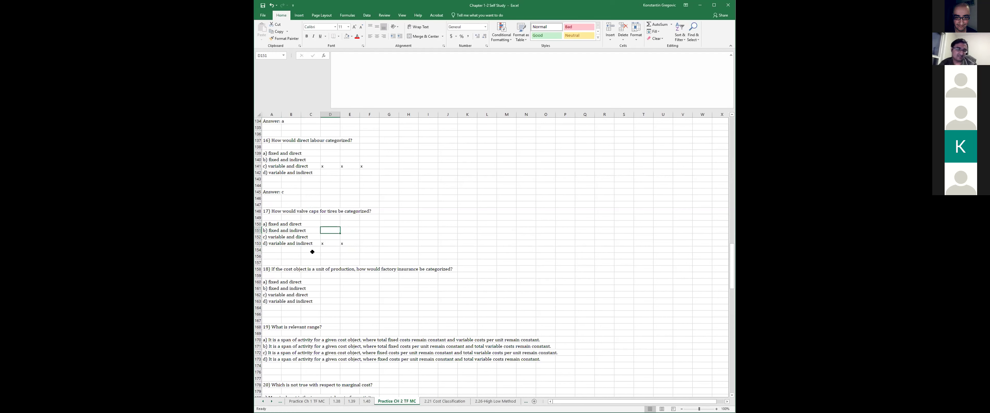
- Unhide the answer row 155 beneath question 17 on valve caps
click(257, 250)
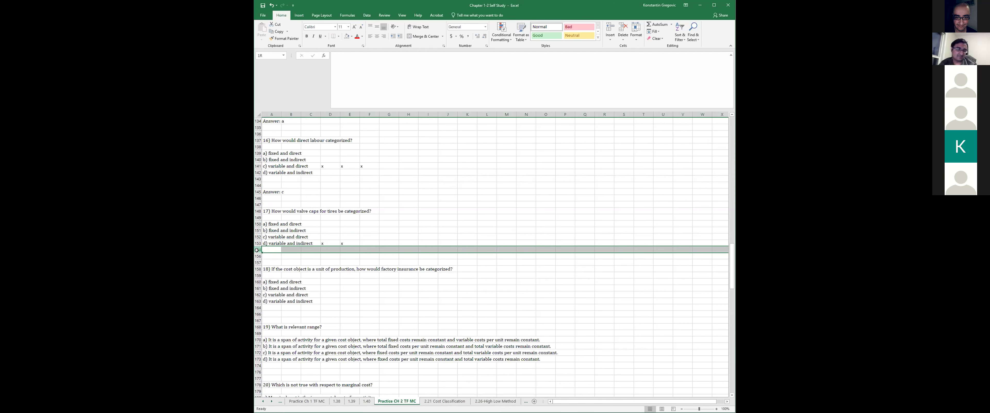
drag(256, 249, 257, 262)
right_click(286, 255)
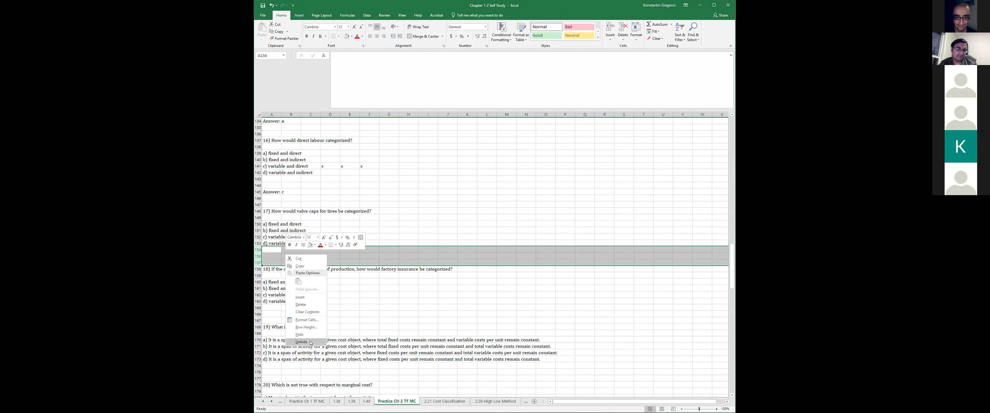
click(302, 342)
- Mark fixed and indirect as the answer to question 18 on factory insurance with x marks in D161 and E161
scroll(308, 231, down, 3)
click(370, 249)
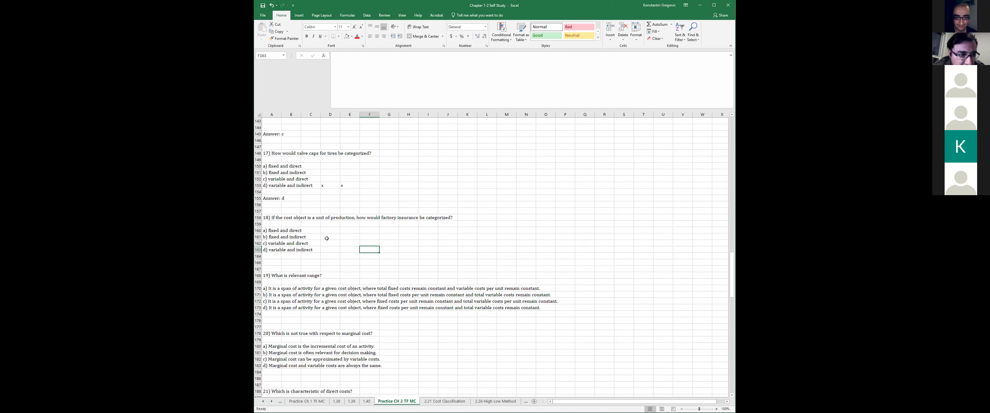
click(282, 238)
click(339, 237)
text(x)
key(ctrl+Return)
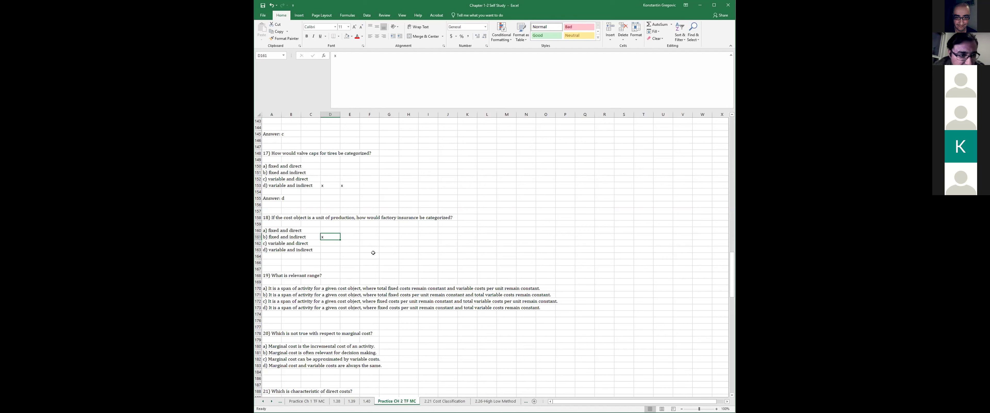
key(Right)
text(x)
key(Return)
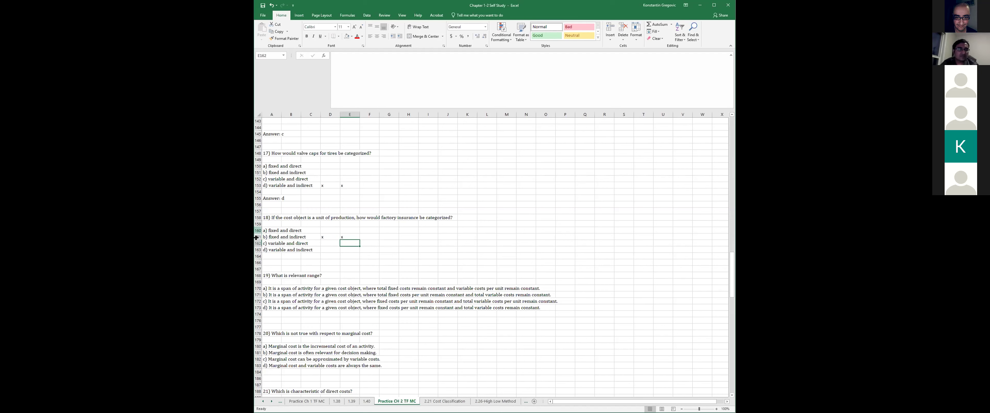
- Unhide the answer row 165 beneath question 18 on factory insurance
click(257, 256)
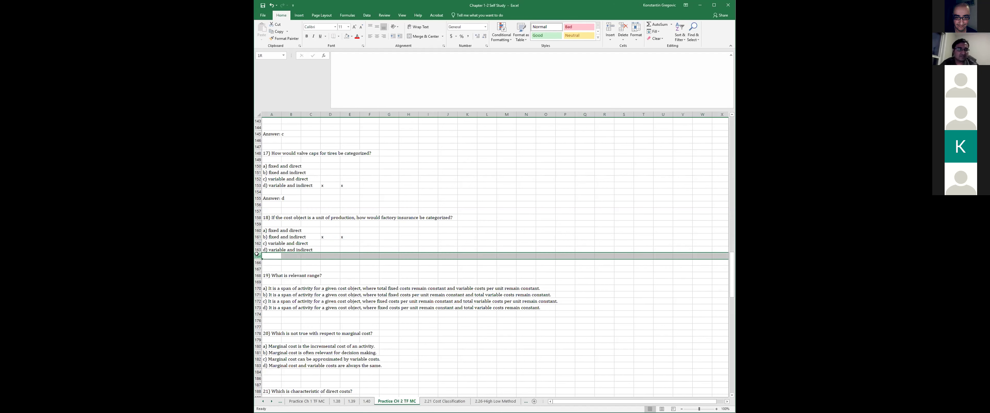
drag(257, 256, 257, 262)
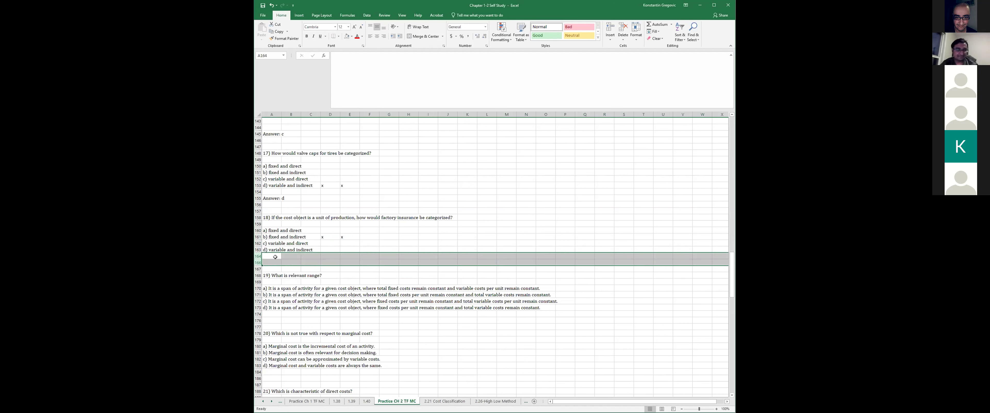
key(ctrl+shift+9)
- Look over the remaining Chapter 2 practice questions and review the answered questions 12 to 18
scroll(331, 339, down, 4)
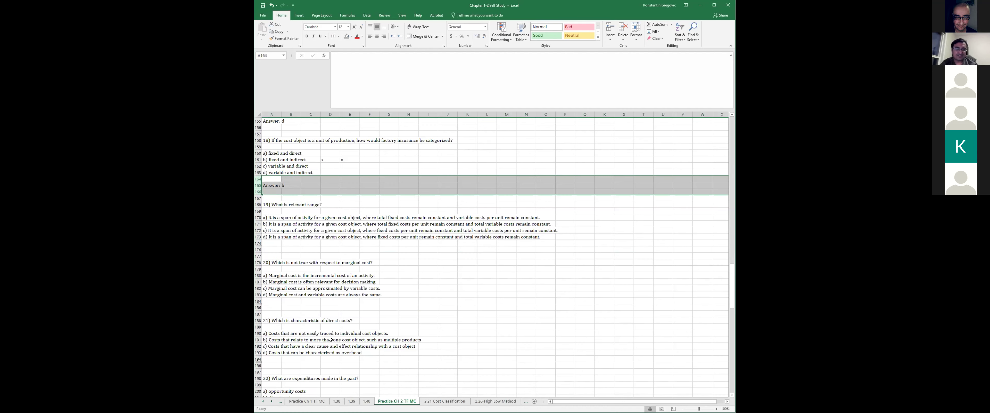
click(438, 295)
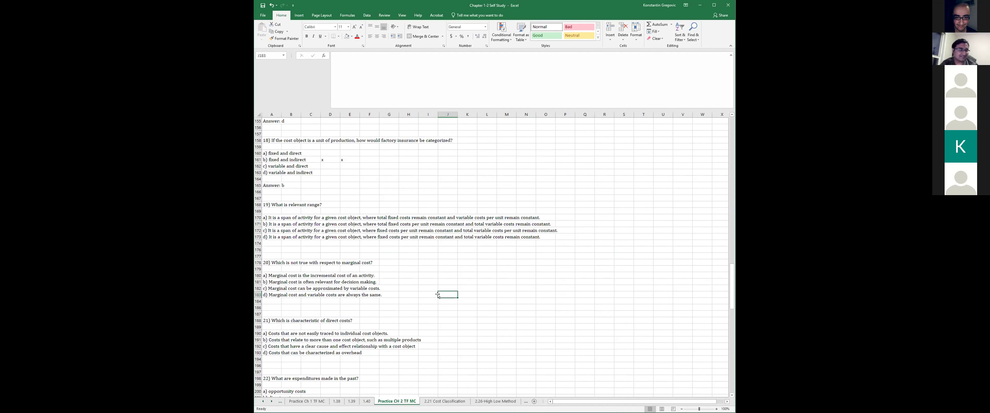
scroll(393, 303, down, 12)
scroll(393, 303, down, 20)
scroll(392, 303, up, 15)
scroll(393, 306, up, 20)
scroll(393, 306, up, 15)
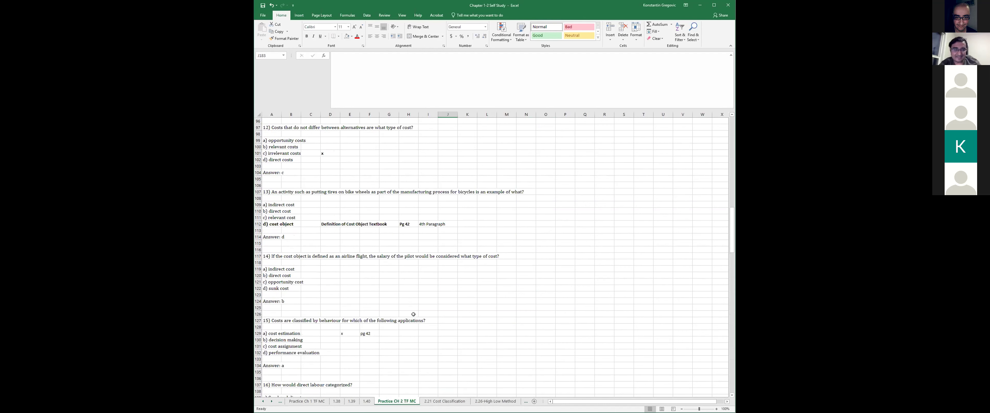
scroll(412, 319, down, 5)
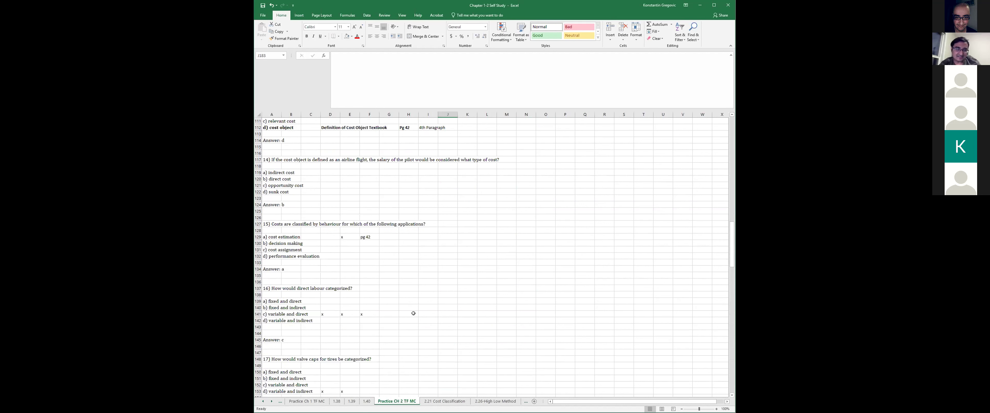
scroll(413, 312, down, 4)
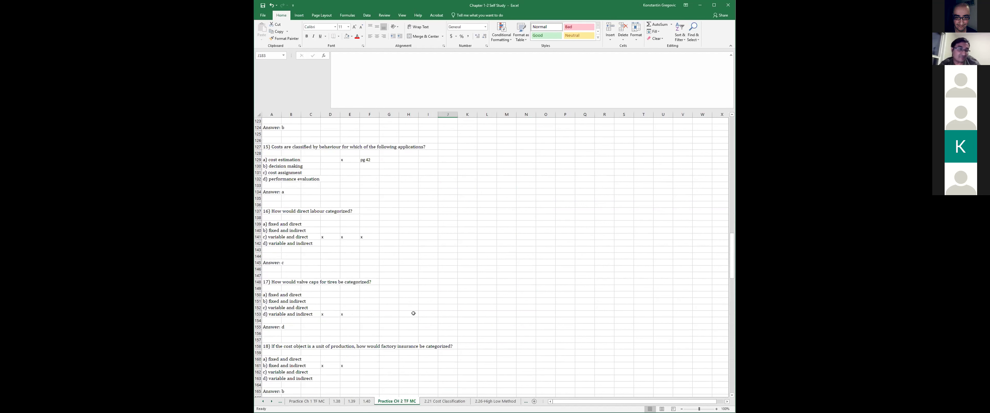
scroll(414, 313, down, 3)
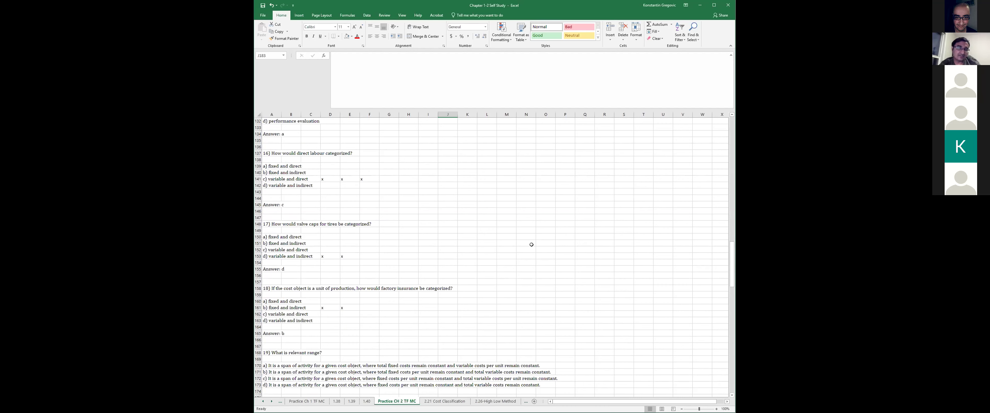
click(531, 289)
scroll(531, 289, down, 4)
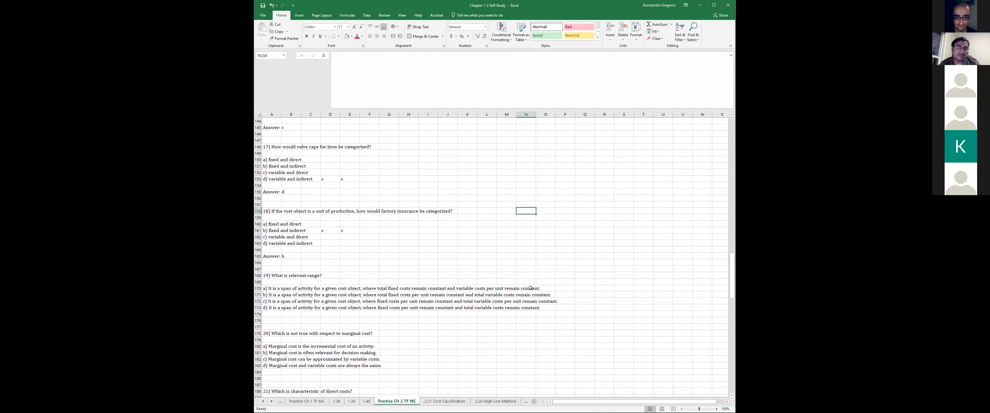
scroll(531, 287, up, 5)
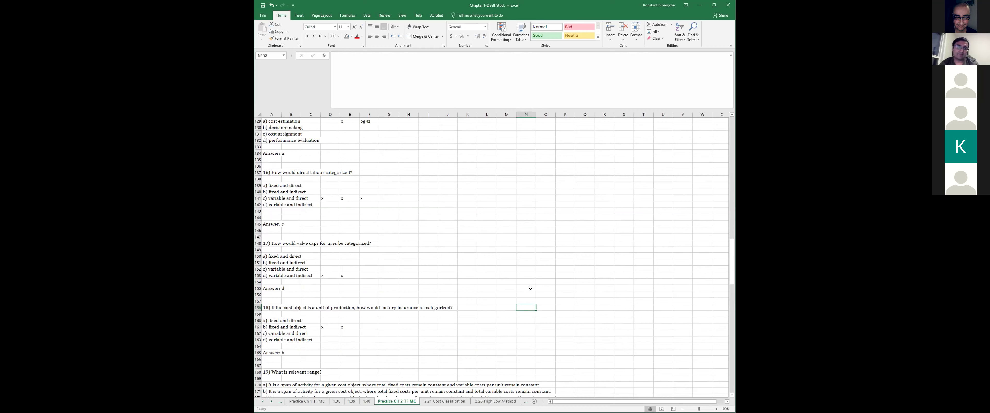
scroll(530, 288, down, 7)
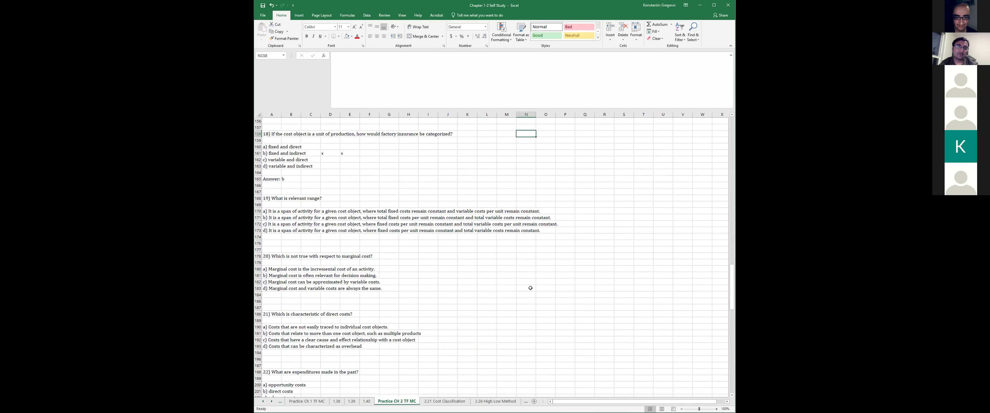
scroll(531, 287, up, 9)
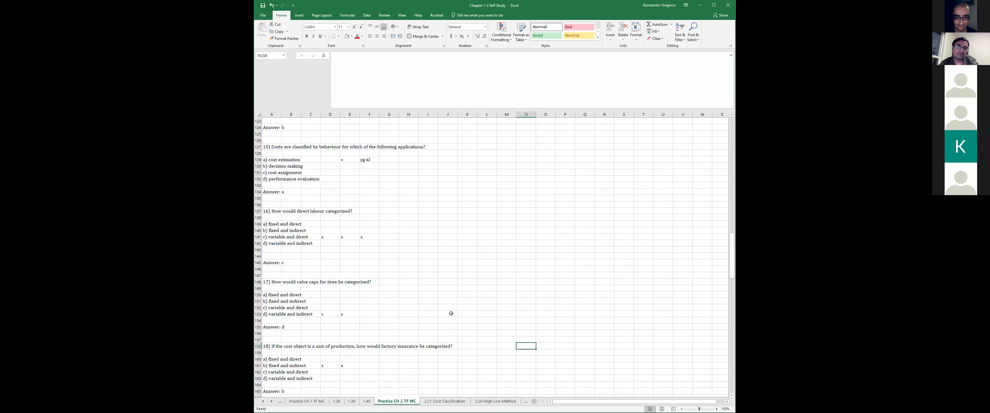
- Examine the 1.39 sheet's variable cost income statements, comparing direct labour as variable and as fixed
click(367, 401)
click(351, 401)
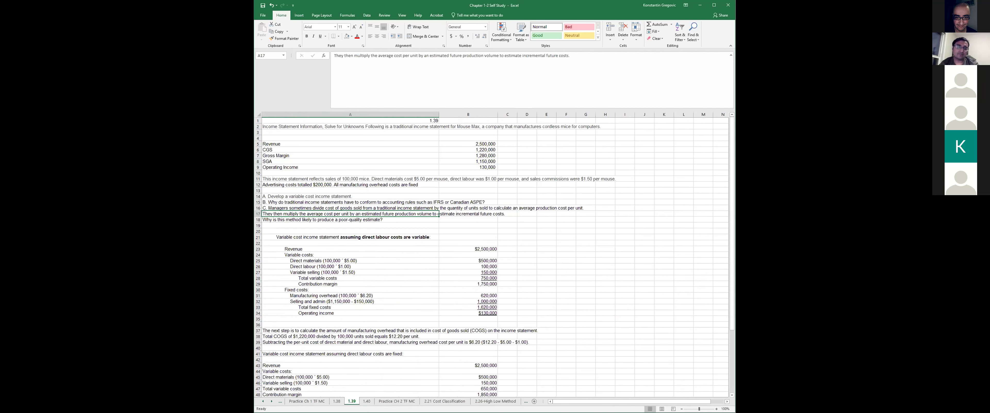
click(366, 400)
click(352, 401)
scroll(463, 305, down, 4)
scroll(459, 307, down, 2)
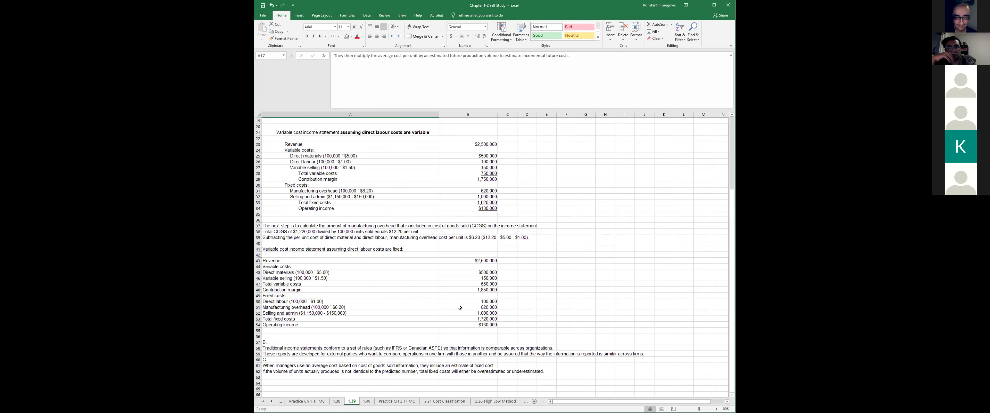
click(417, 259)
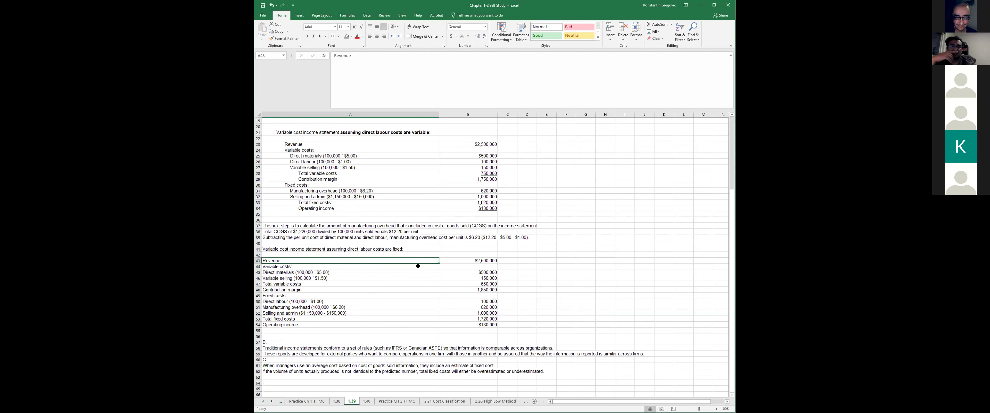
scroll(418, 269, down, 1)
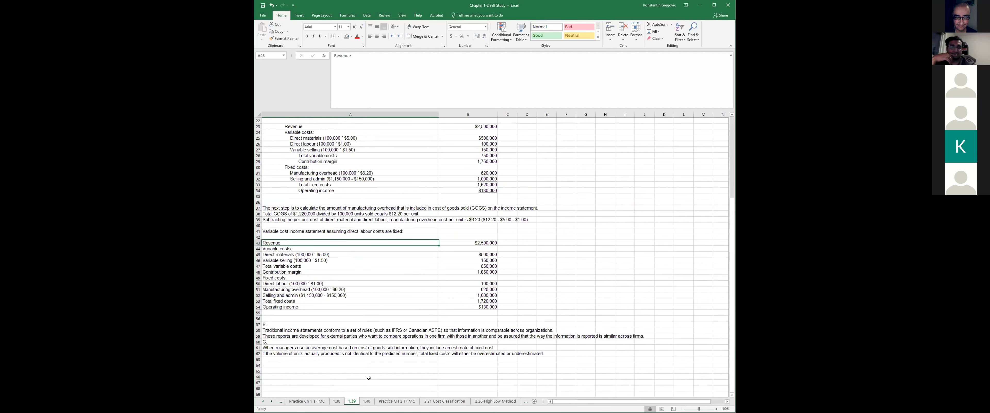
- Open the 2.21 Cost Classification sheet
click(367, 401)
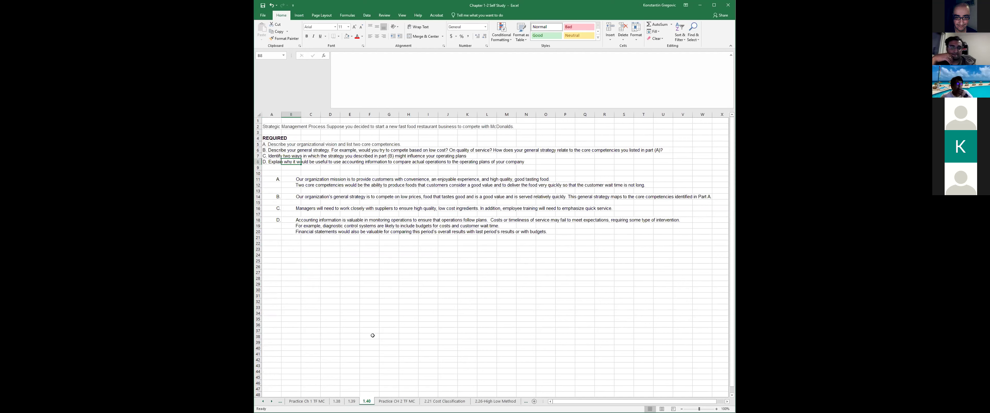
click(396, 401)
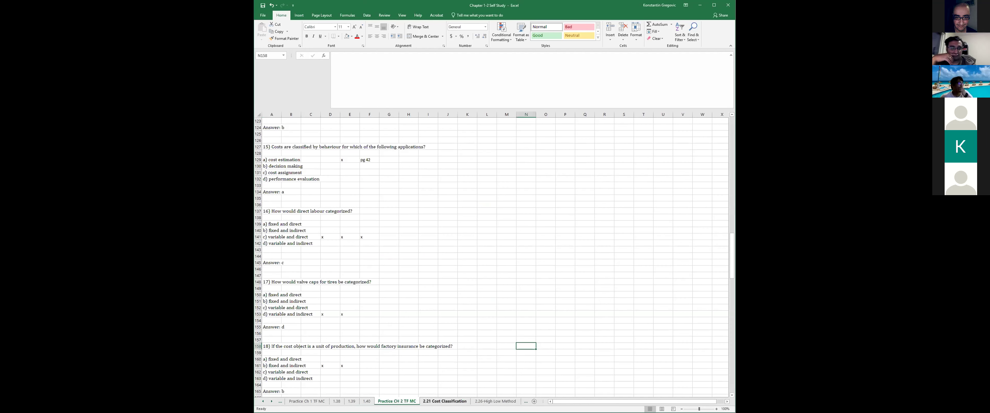
click(444, 401)
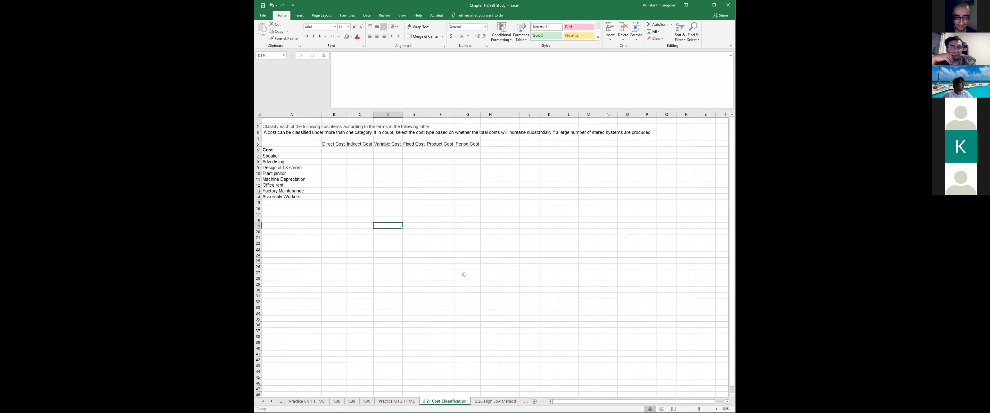
- Read the cost category headings and the instructions in rows 2 and 3 of the cost classification exercise
click(334, 144)
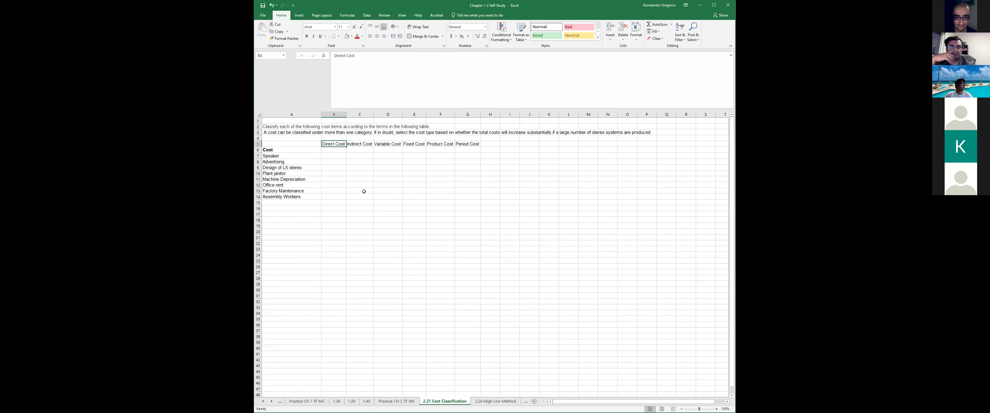
key(ctrl+c)
key(Escape)
key(Right)
key(Right)
key(Up)
key(Left)
key(Left)
key(Left)
key(Up)
key(Up)
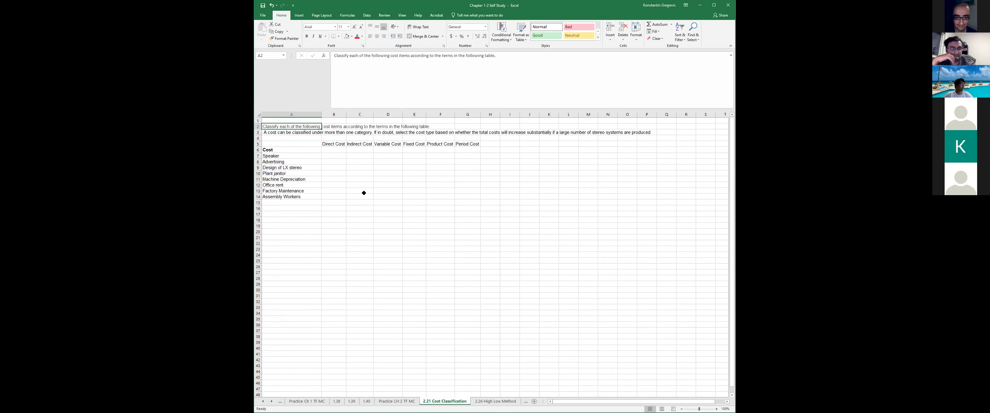
key(Right)
key(Right)
key(Right)
key(Right)
key(Right)
key(Left)
key(Left)
key(Left)
key(Left)
key(Left)
key(Down)
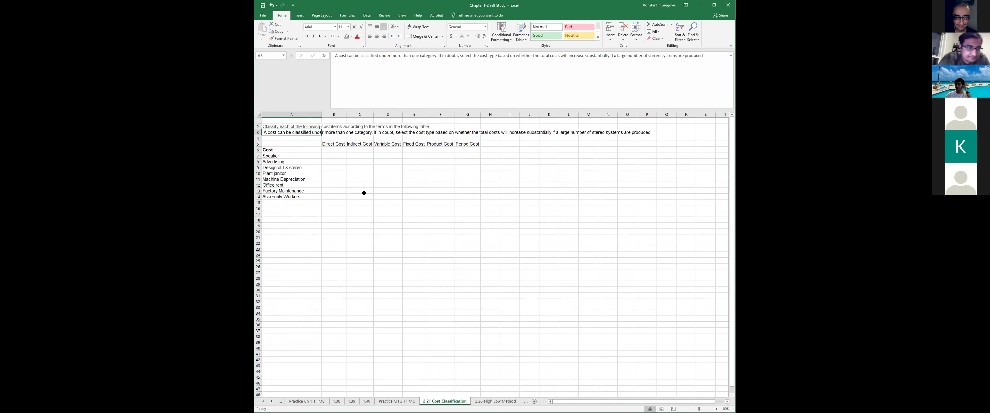
- Reread the row 3 instruction on choosing a cost type when a cost fits more than one category
key(Right)
key(Right)
key(Right)
key(Right)
key(Right)
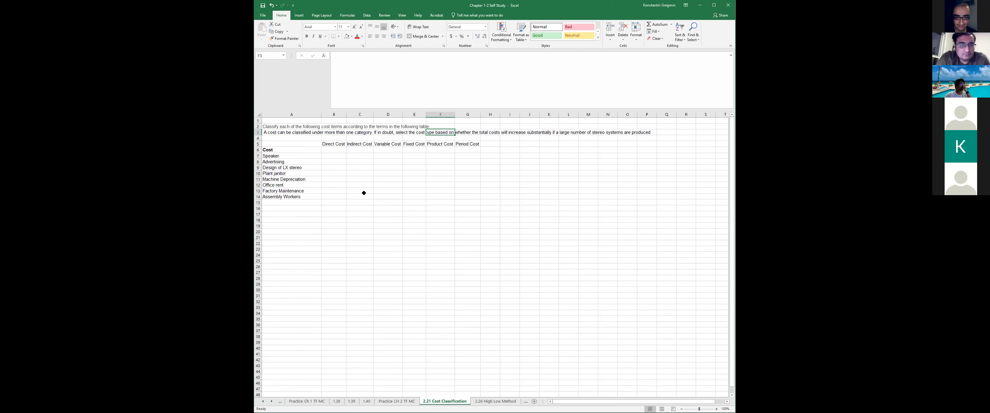
key(Left)
key(Left)
key(Right)
key(Right)
key(Right)
key(Right)
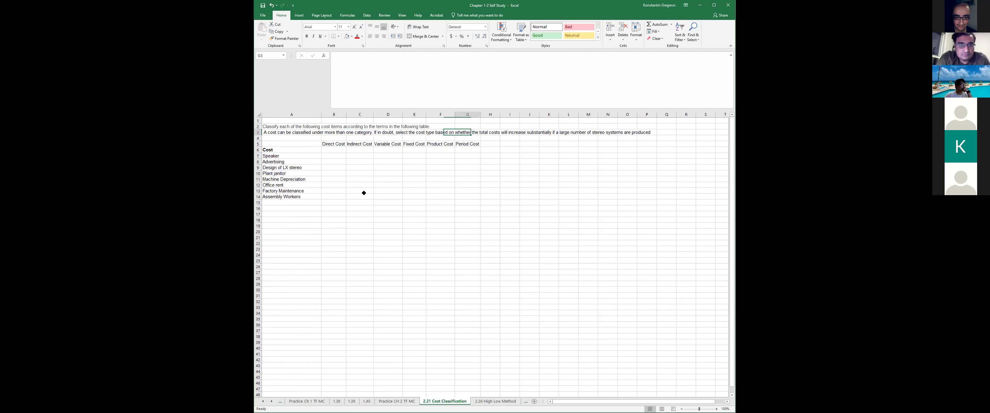
key(Right)
key(Right)
key(Right)
key(Right)
key(Right)
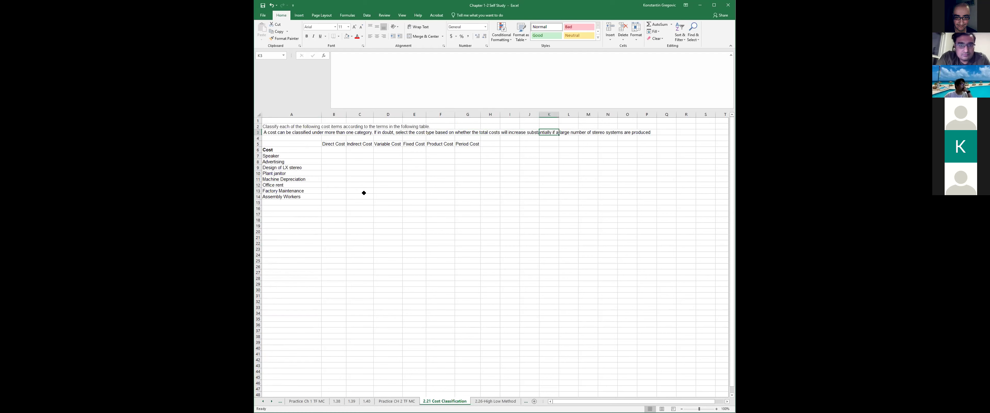
key(Right)
key(Right)
key(Left)
key(Right)
key(Right)
key(Left)
key(Left)
key(Left)
key(Left)
key(Left)
key(Left)
key(Left)
key(Left)
key(Left)
key(Left)
key(Left)
key(Left)
key(Left)
key(Left)
key(Left)
key(Right)
key(Right)
key(Right)
key(Right)
key(Right)
key(Right)
key(Right)
key(Right)
key(Right)
key(Right)
key(Right)
key(Right)
key(Right)
key(Right)
key(Right)
key(Down)
key(Down)
key(Down)
key(Down)
key(Down)
key(Down)
key(Down)
key(Down)
key(Down)
key(Down)
key(Down)
key(Down)
key(Down)
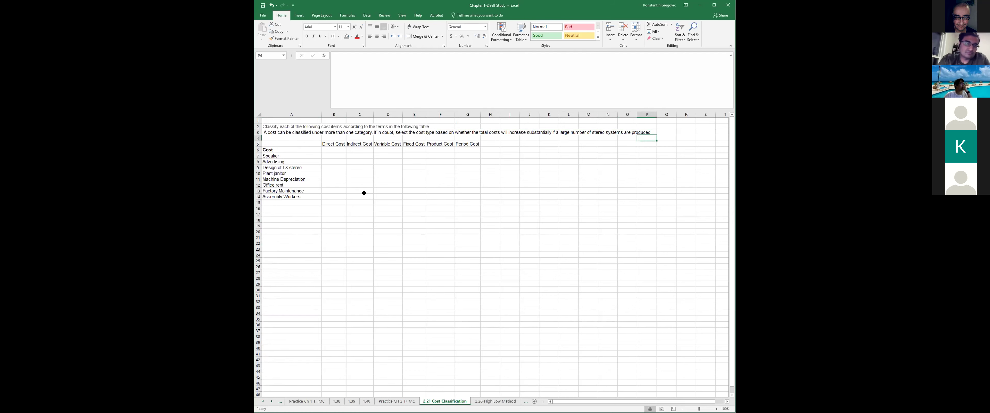
- Examine the Speaker row against each cost category, from Direct Cost through Period Cost
key(Left)
key(Left)
key(Left)
key(Left)
key(Left)
key(Left)
key(Left)
key(Left)
key(Left)
key(Left)
key(Left)
key(Left)
key(Left)
key(Left)
key(Left)
key(Up)
key(Up)
key(Up)
key(Up)
key(Up)
key(Up)
key(Up)
key(Up)
key(Up)
key(Right)
key(Right)
key(Right)
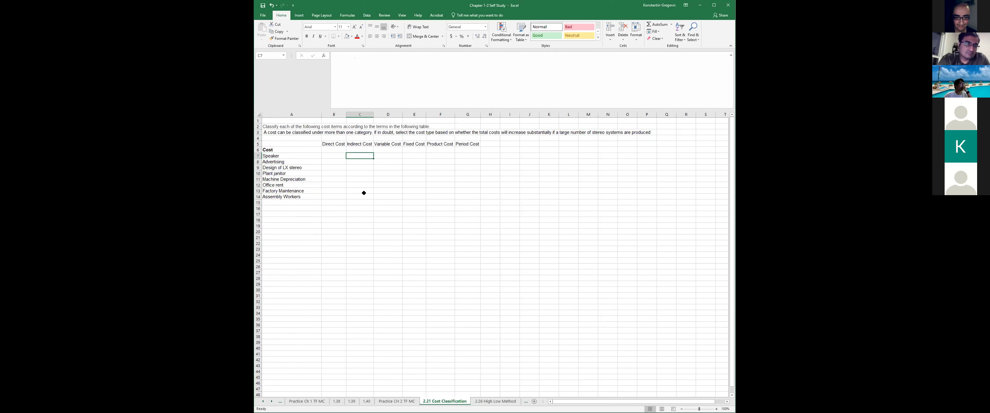
key(Right)
key(Right)
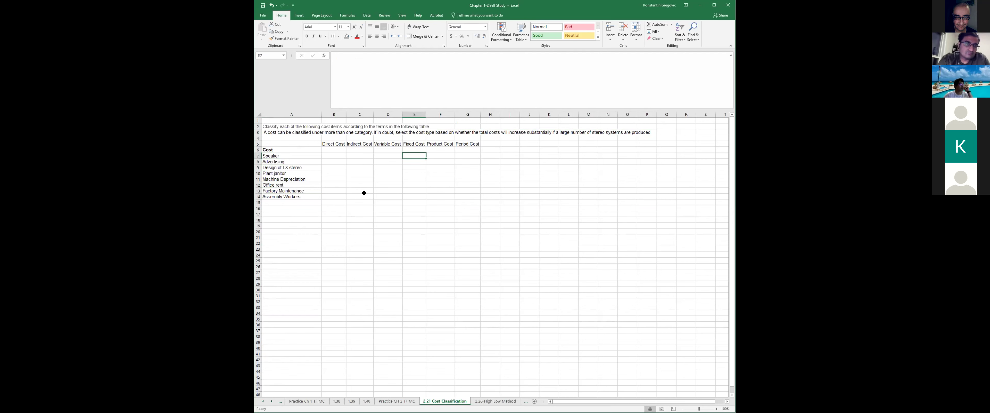
key(Right)
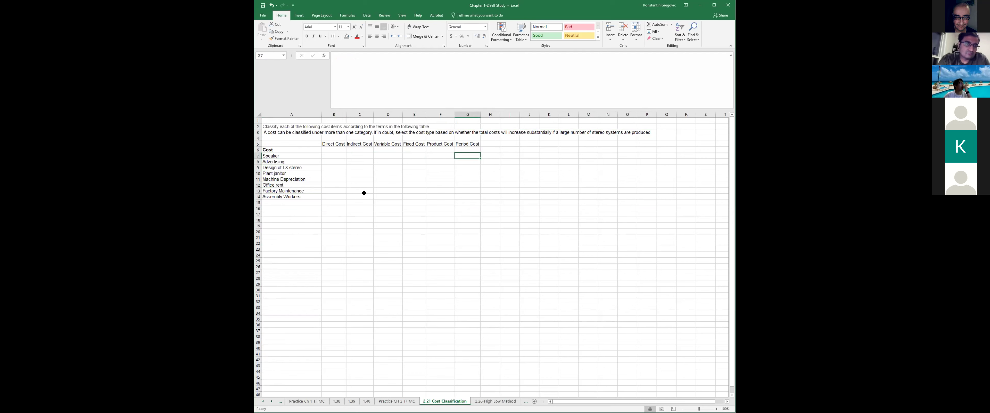
- Try out bold formatting on the cost category headings in row 5
drag(338, 143, 412, 144)
key(ctrl+b)
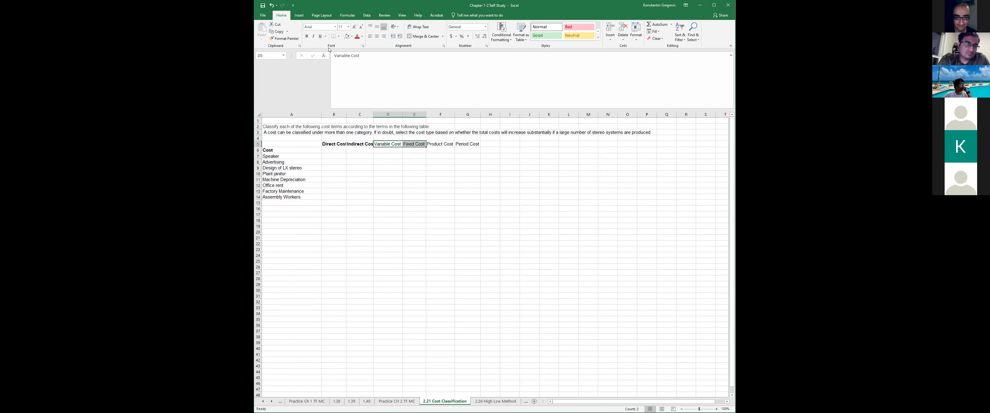
key(ctrl+b)
click(333, 150)
drag(334, 143, 460, 143)
click(307, 36)
- Mark Speaker with an x in the Indirect Cost column
click(335, 167)
click(337, 154)
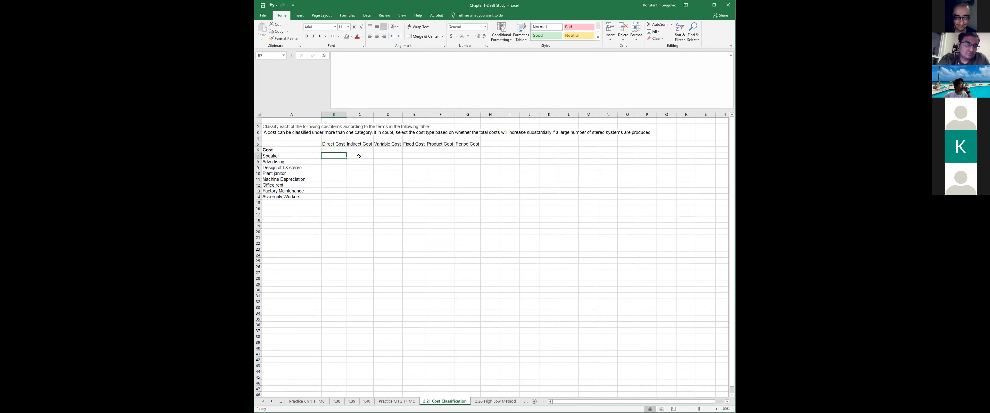
click(359, 157)
key(Left)
key(Right)
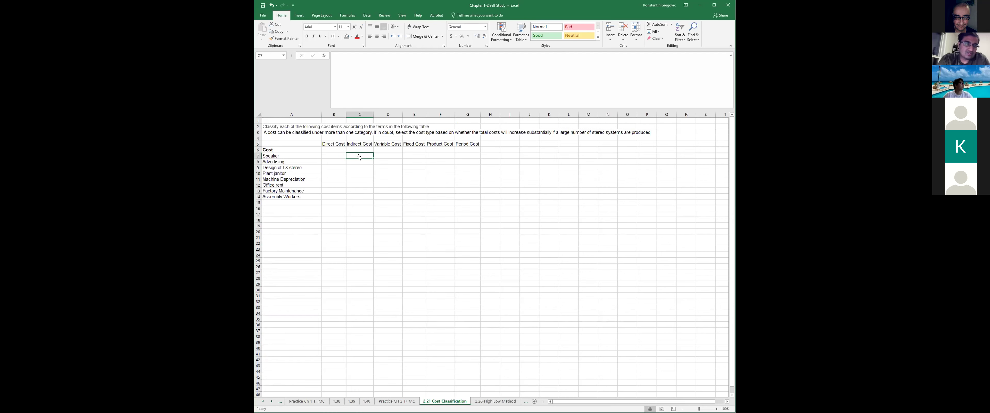
text(x)
key(Tab)
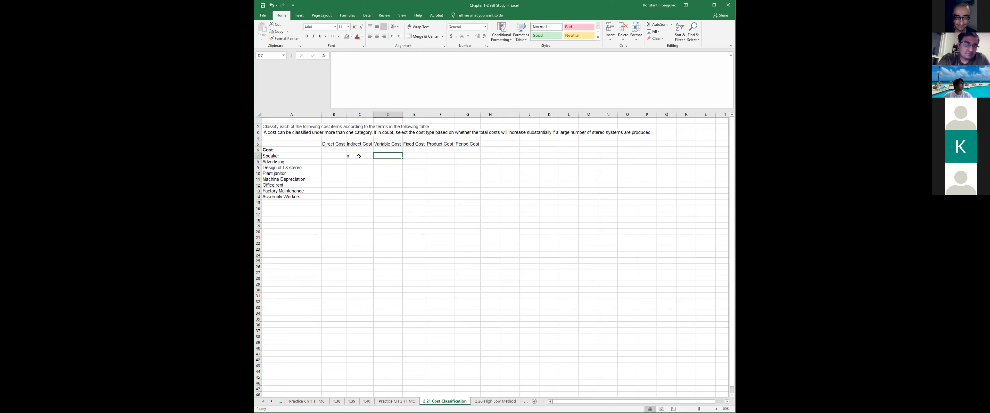
- Mark Speaker with an x under both Fixed Cost and Variable Cost
text(x)
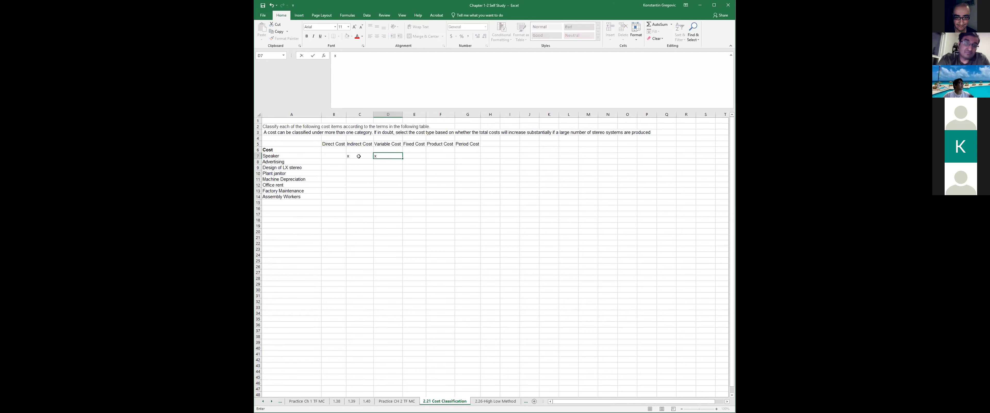
key(BackSpace)
key(Tab)
text(x)
key(Left)
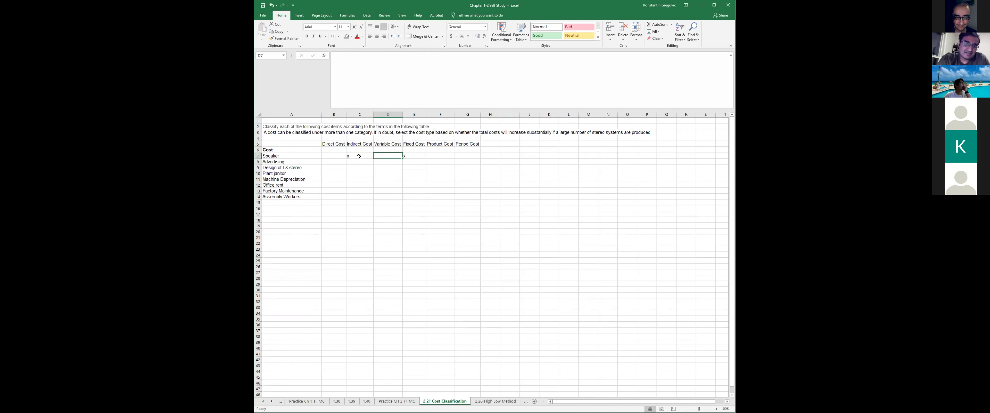
text(x)
key(Return)
key(Up)
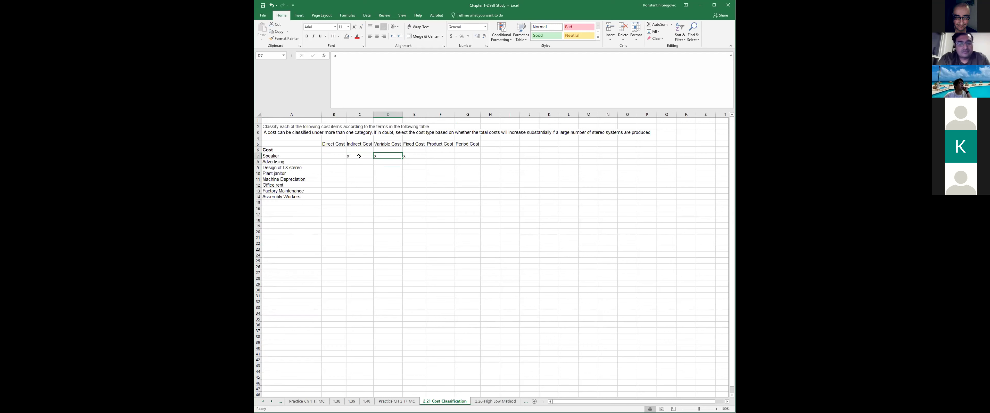
- Add the note "More stereos you product, the more speakers you produce?" in cell I7, beside the Speaker row
key(Right)
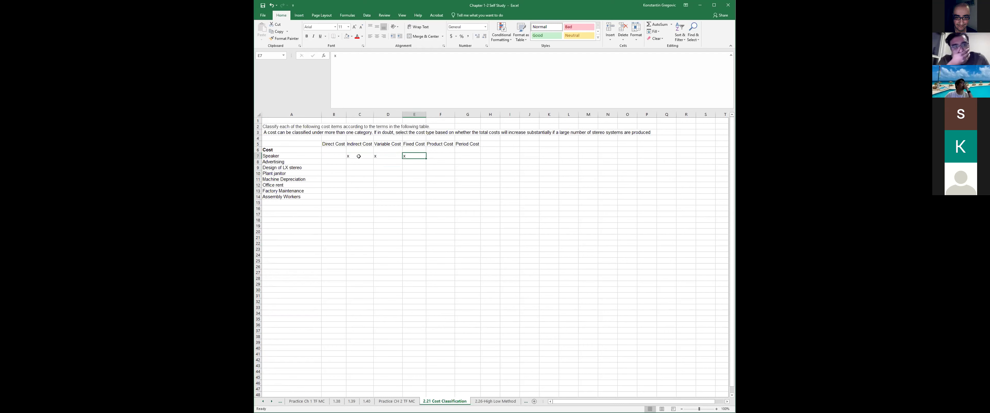
key(Left)
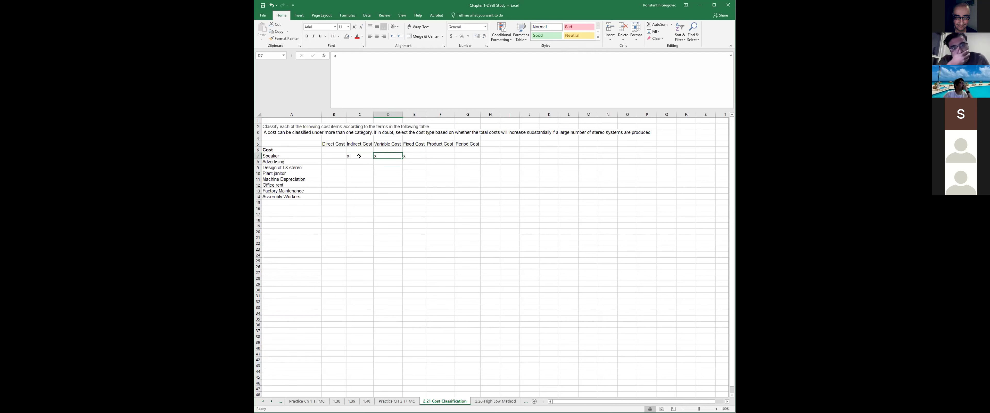
key(Left)
key(Home)
click(359, 157)
key(Right)
key(Up)
key(Up)
key(Down)
key(Down)
key(Right)
key(Right)
key(Right)
key(Right)
key(Right)
text(More)
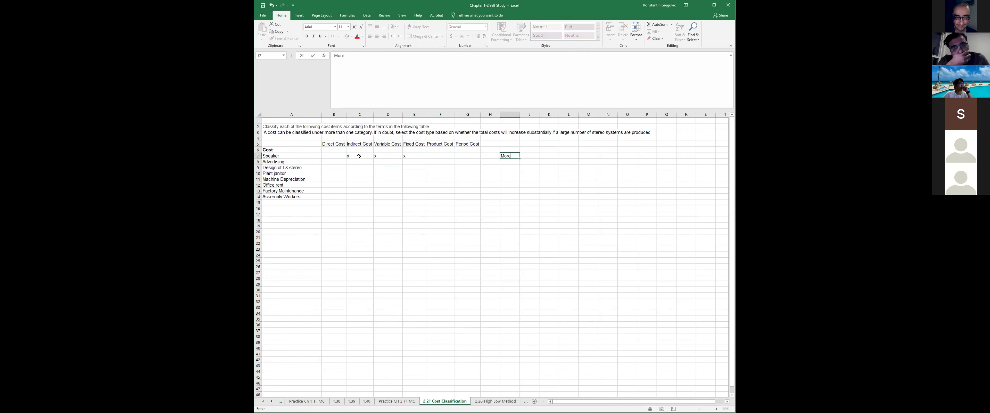
text( stereos you product,)
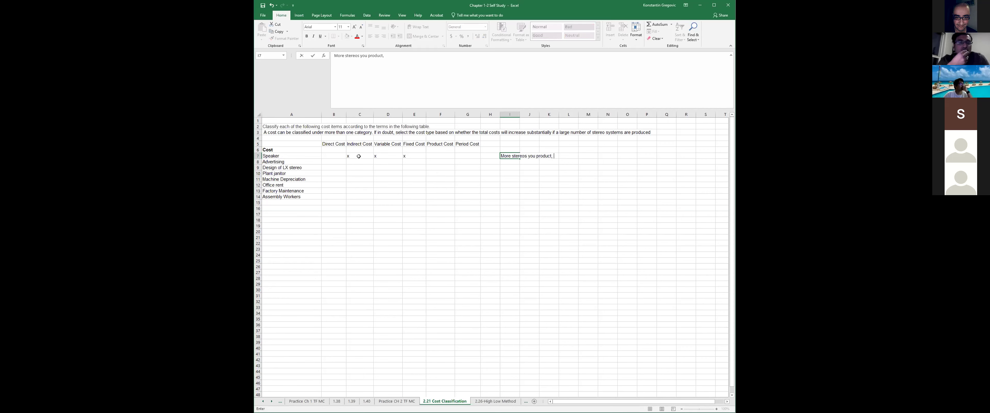
text( the more )
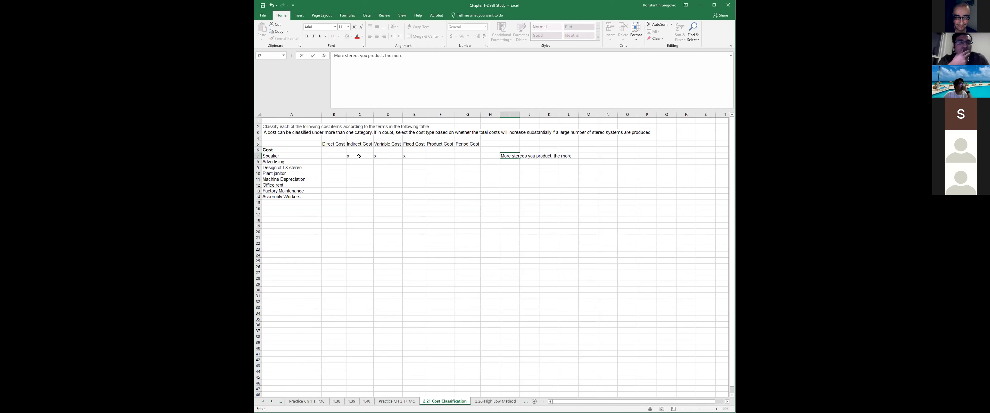
text(speakers you produc)
key(Return)
- Bold the Speaker row's x under Variable Cost
key(Up)
key(Right)
key(Right)
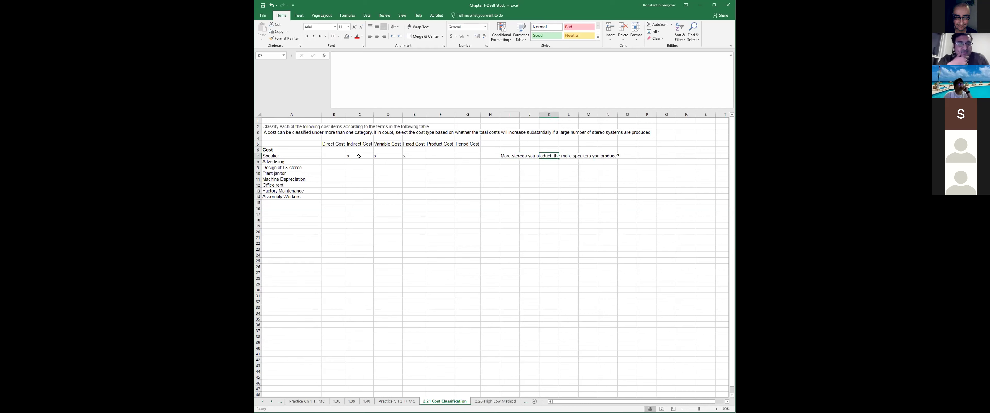
key(Left)
key(Left)
key(Left)
key(Left)
key(Left)
key(Left)
key(Left)
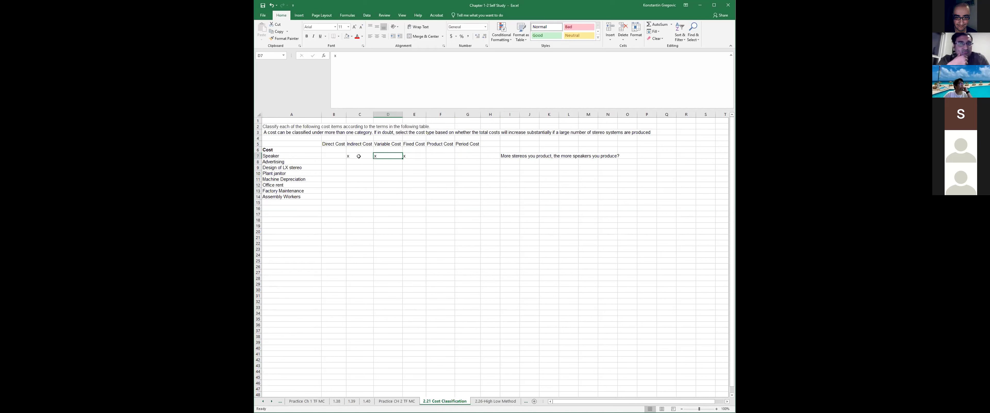
key(Right)
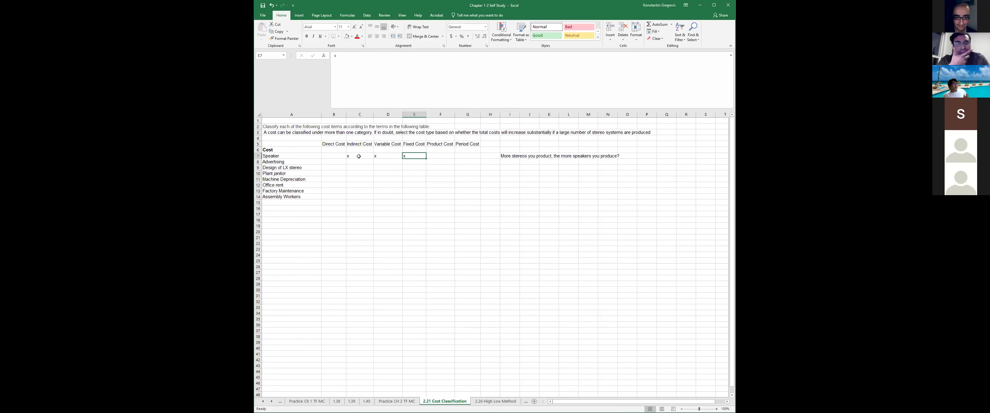
key(Left)
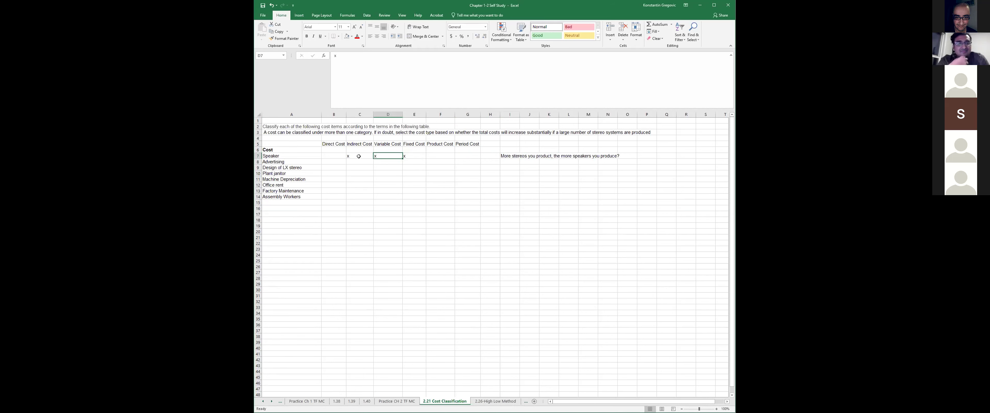
click(307, 36)
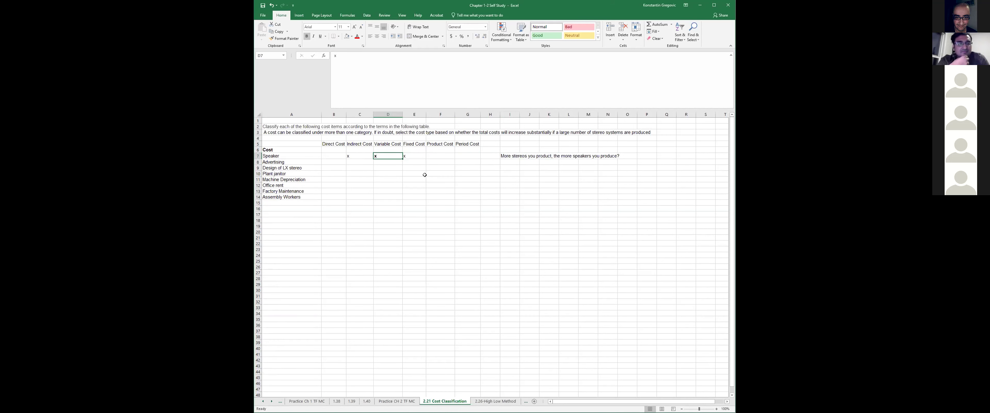
- Bold the Speaker row's x under Indirect Cost
click(416, 155)
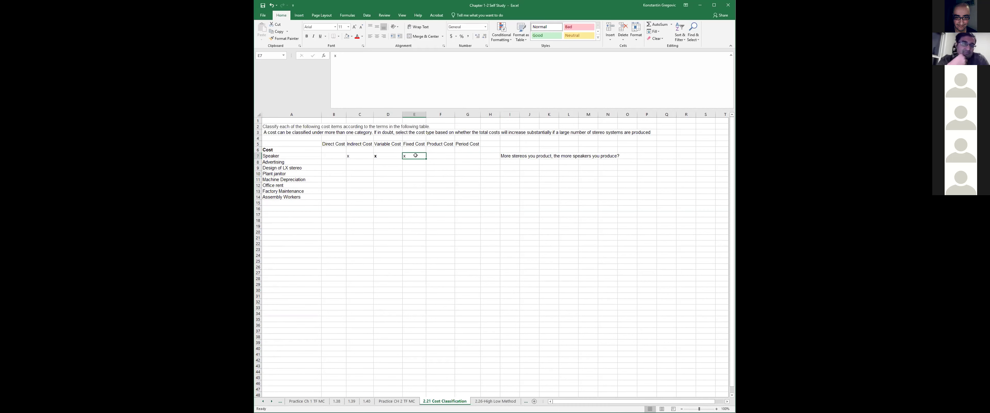
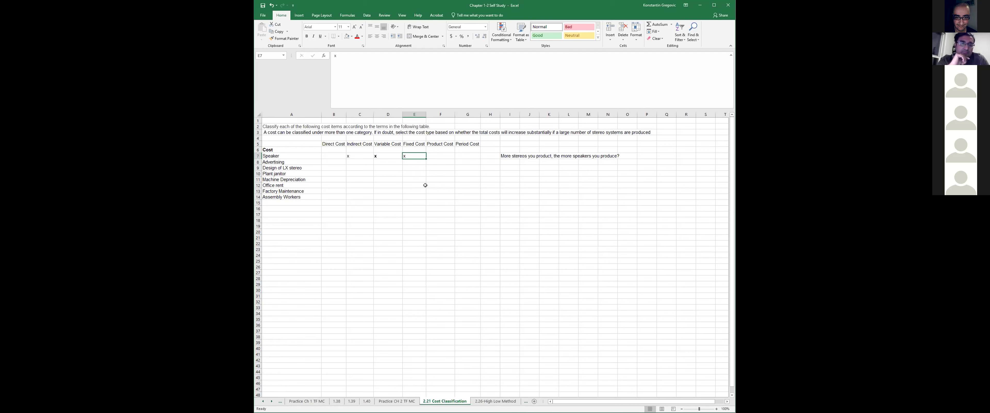
key(Left)
key(Left)
key(Left)
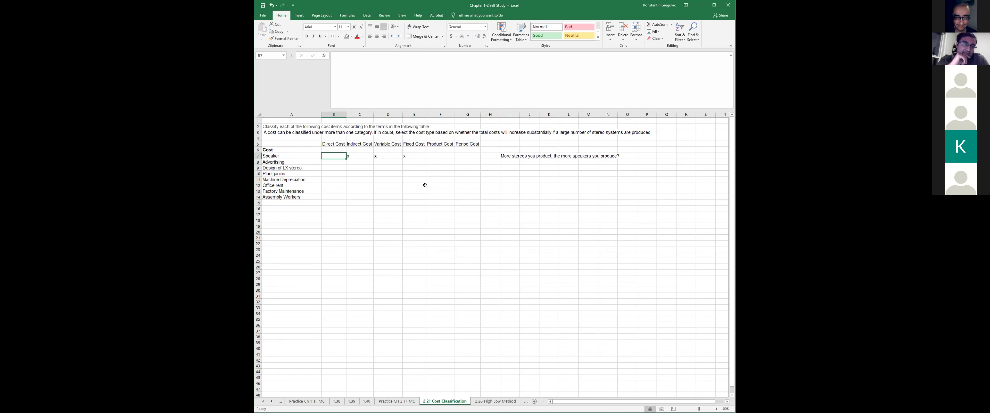
key(Right)
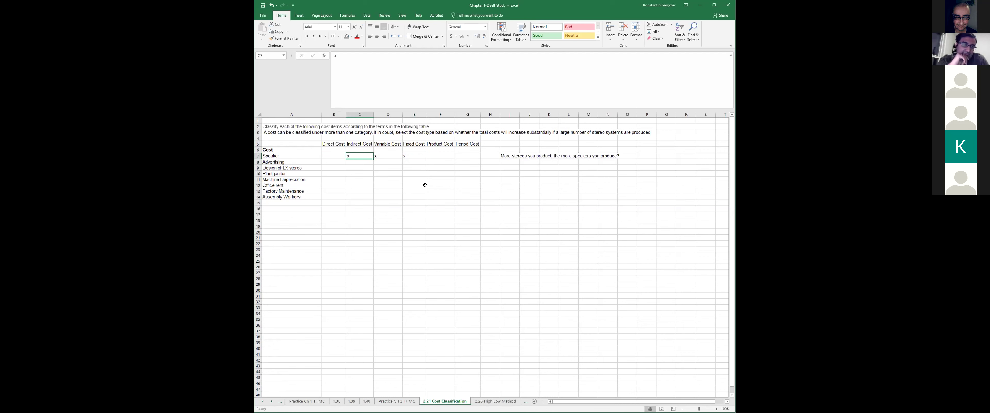
key(ctrl+b)
- Mark Speaker with an x under Direct Cost and clear its x under Indirect Cost
key(Left)
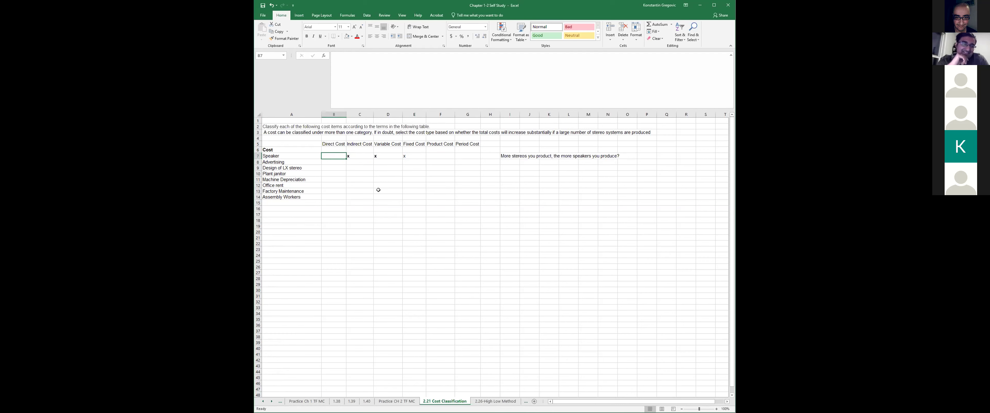
text(x)
key(Return)
key(Up)
key(Right)
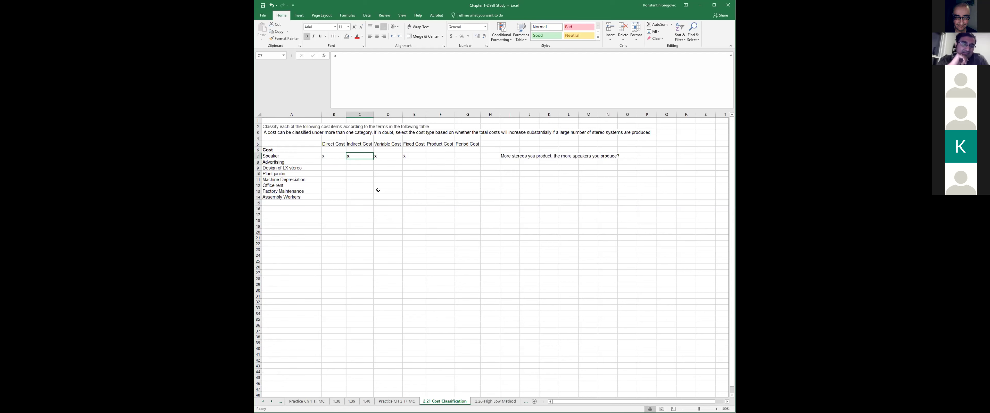
key(Left)
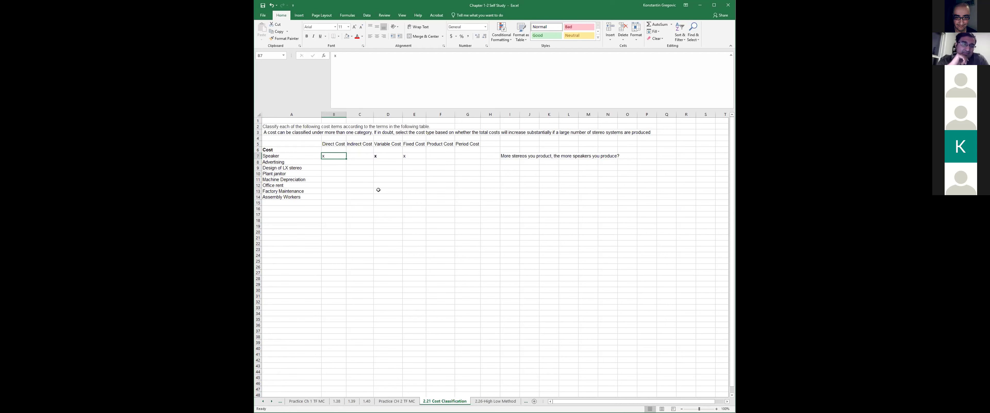
- Clear the Speaker row's x under Fixed Cost and mark Speaker with an x under Product Cost
click(419, 156)
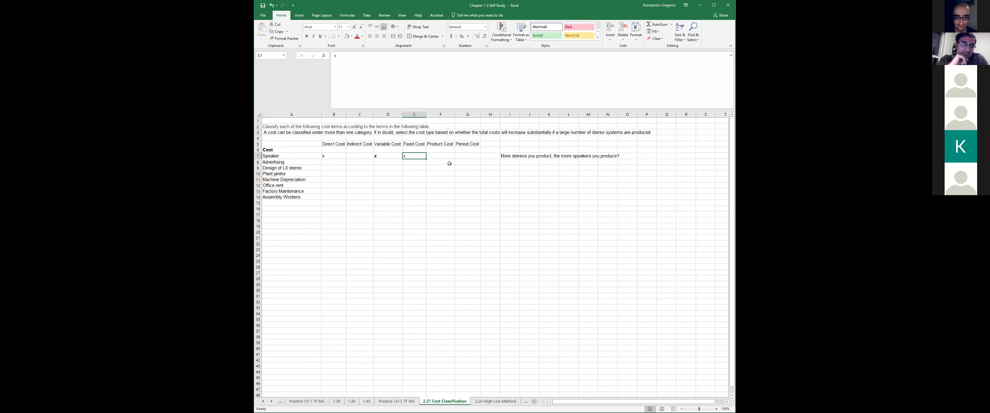
key(Right)
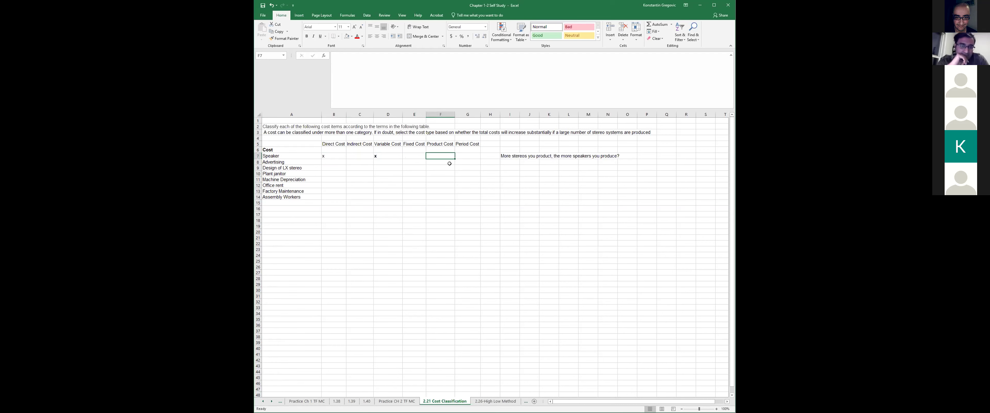
key(Right)
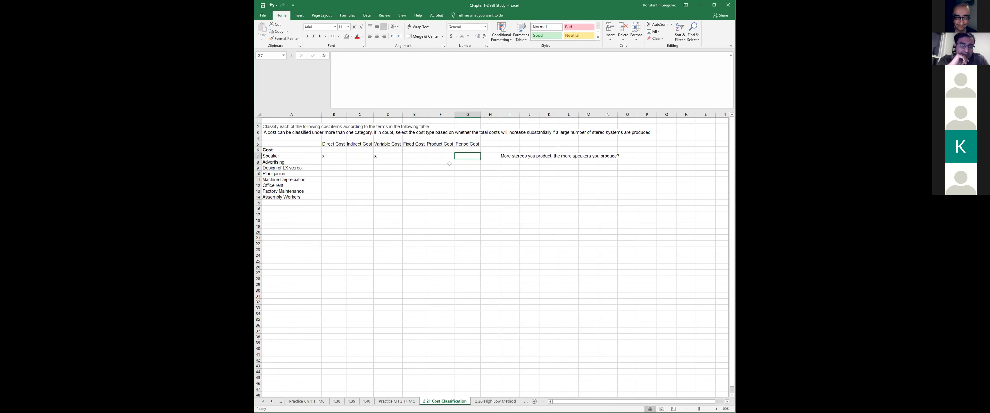
key(Left)
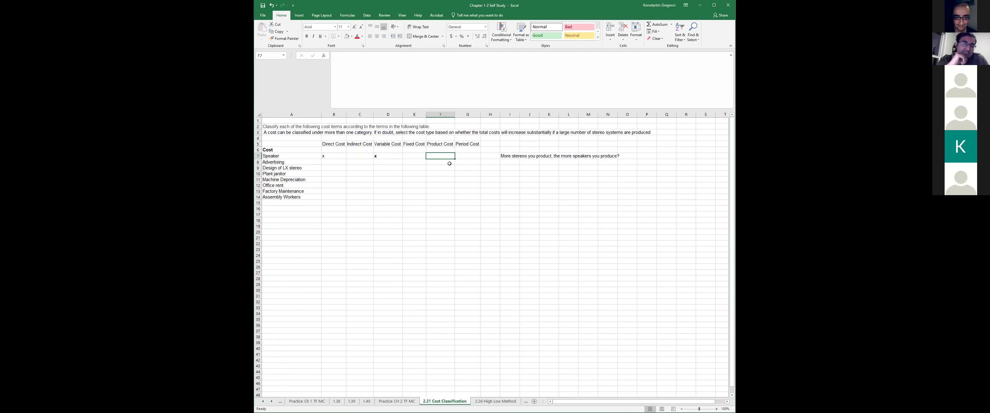
text(x)
- Mark Advertising with an x under Indirect Cost
key(Left)
key(Left)
key(Left)
key(Left)
key(Down)
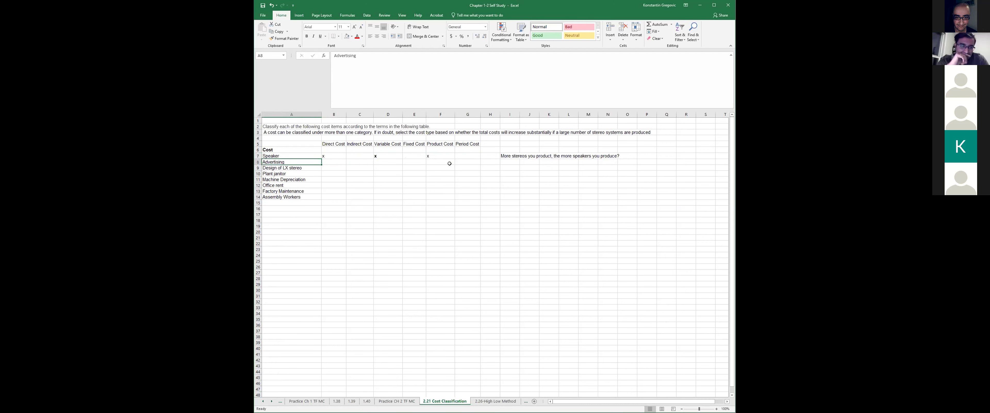
key(Right)
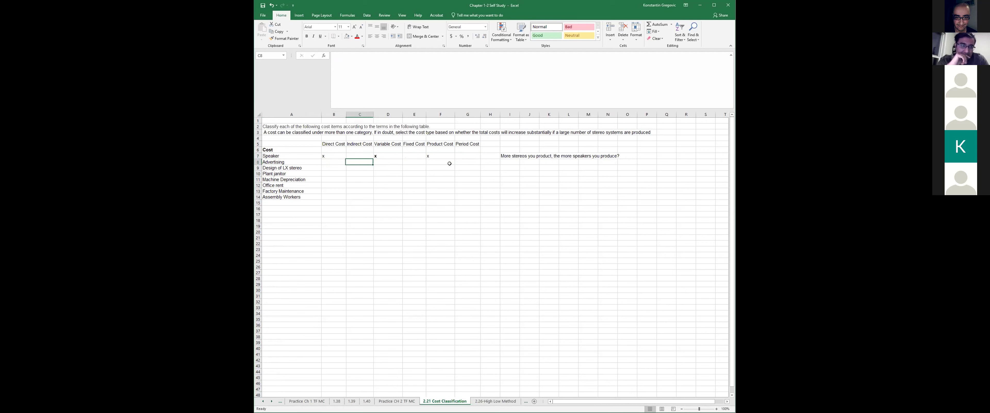
text(x)
key(Return)
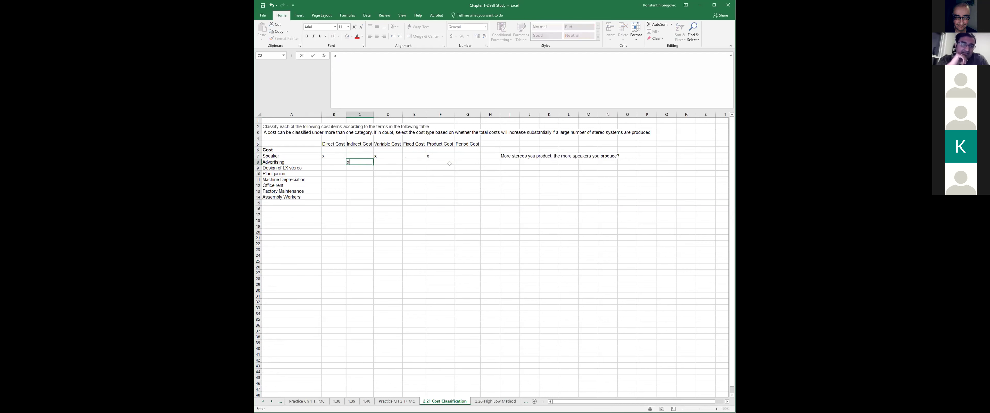
- Mark Advertising with an x under both Fixed Cost and Period Cost
key(Up)
key(Right)
key(Right)
text(x)
key(Right)
key(Right)
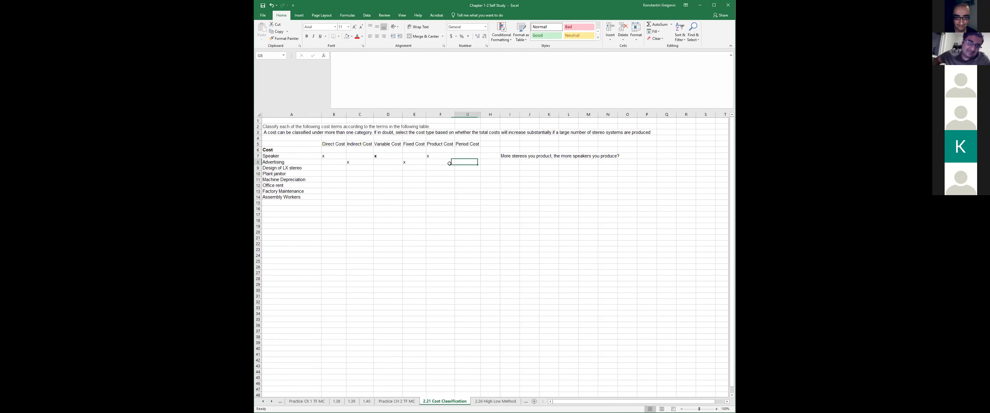
text(x)
key(Return)
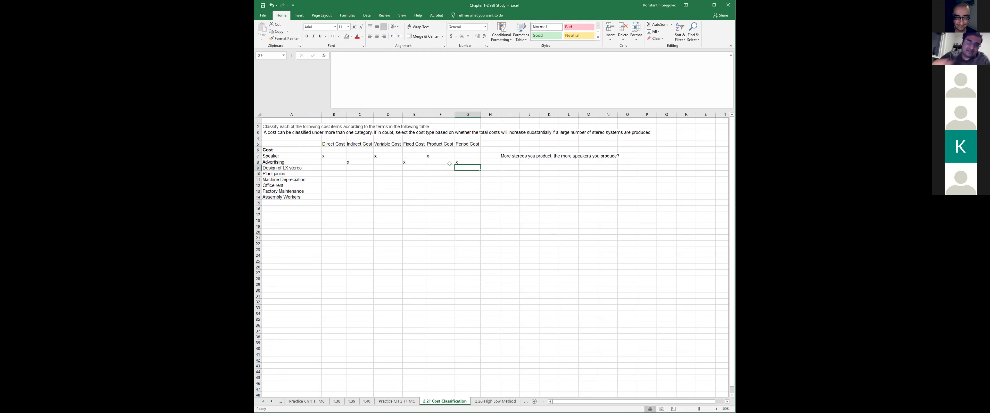
- Mark Design of LX stereo with an x under Direct Cost
key(Left)
key(Left)
key(Left)
key(Left)
key(Left)
key(Left)
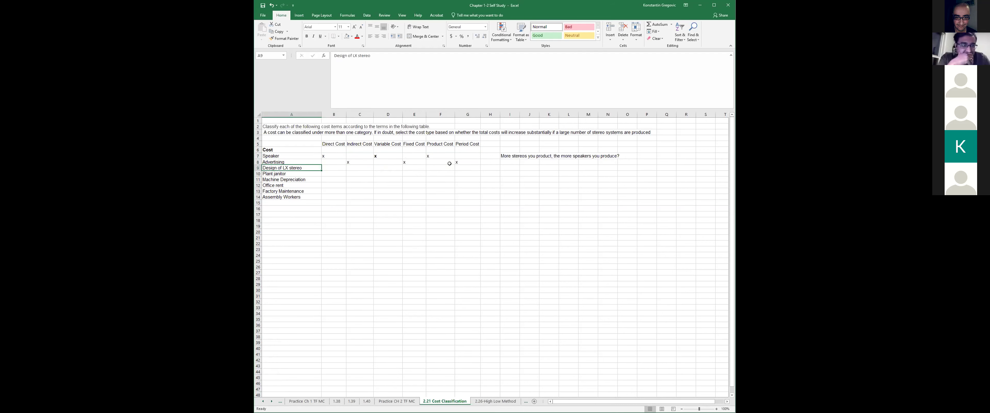
key(Right)
key(Right)
key(Left)
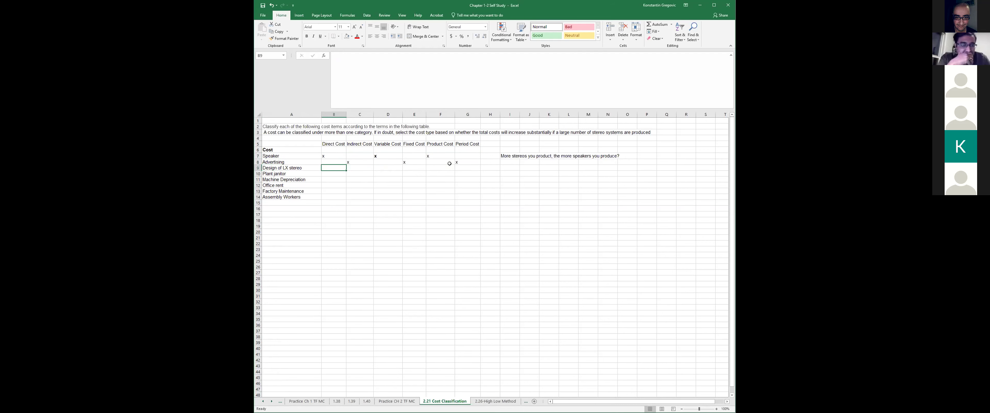
key(Right)
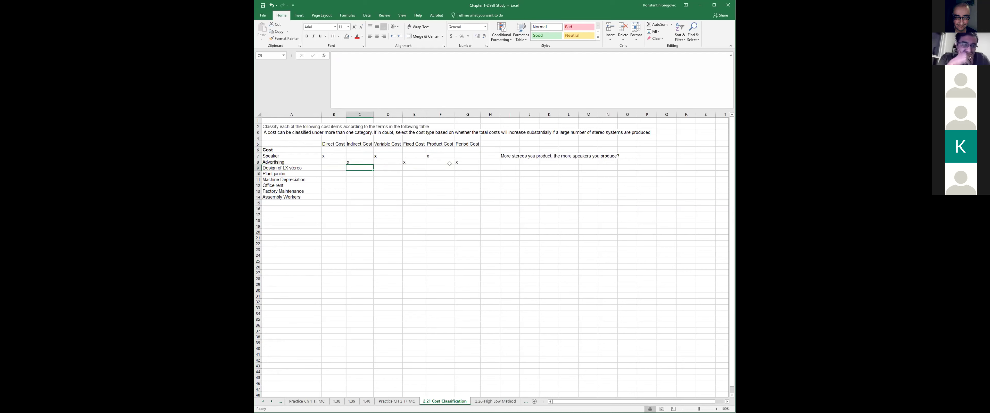
text(x)
key(Return)
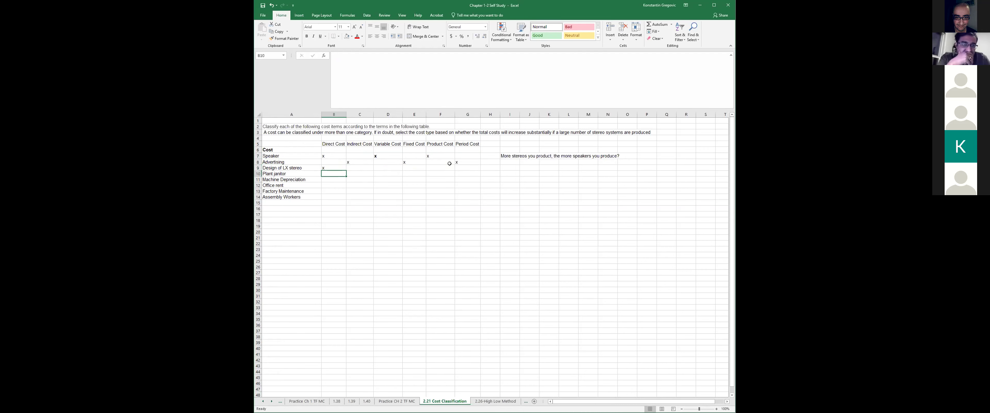
- Mark Design of LX stereo with an x under Fixed Cost
key(Up)
key(Right)
key(Right)
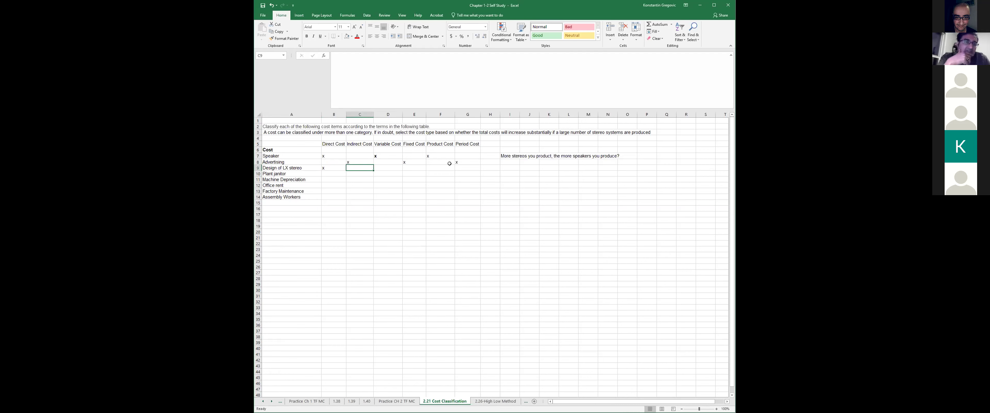
key(Right)
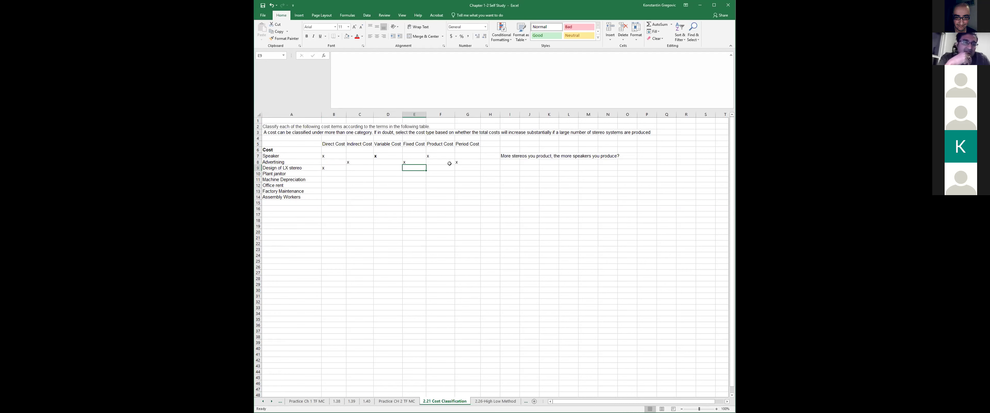
text(x)
key(Return)
- Try an x under Period Cost for Design of LX stereo and clear it
key(Up)
key(Right)
key(Right)
text(x)
key(Return)
key(Left)
key(Left)
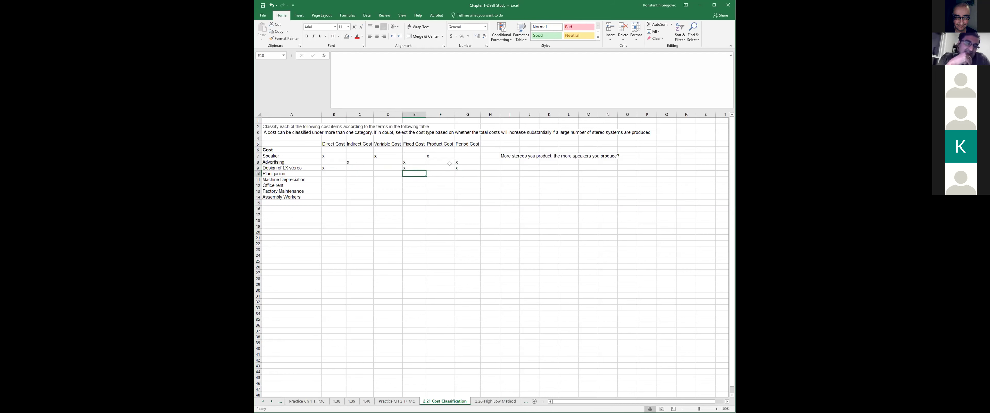
key(Up)
key(Right)
key(Right)
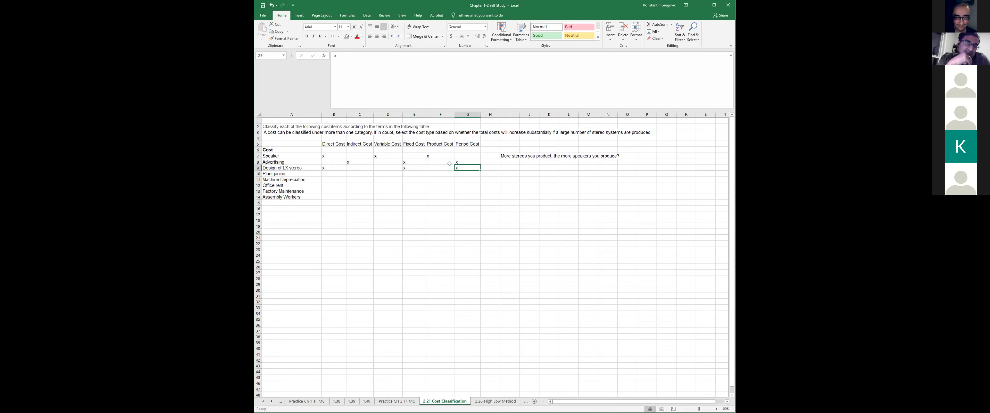
- Mark Design of LX stereo with an x under Product Cost
key(Left)
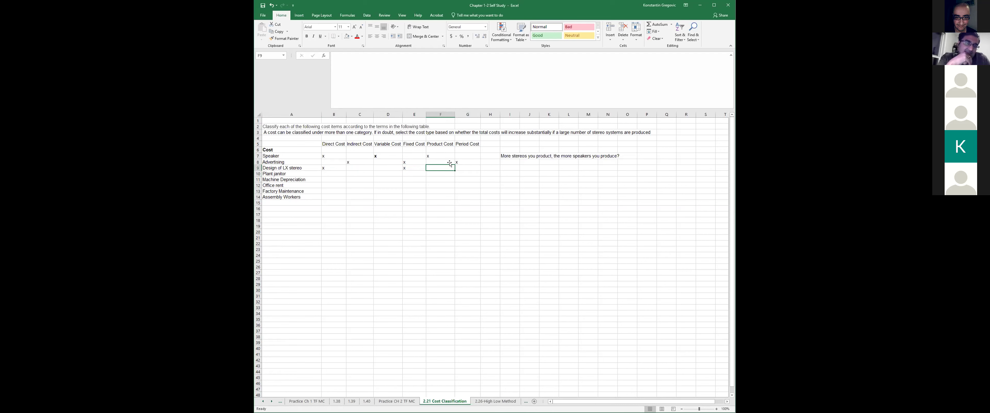
key(Left)
key(Left)
key(Left)
key(Right)
key(Right)
key(Right)
text(x)
- Enter an x under Period Cost for Design of LX stereo once more and remove it
key(Right)
text(x)
key(Return)
key(Up)
key(Left)
key(Right)
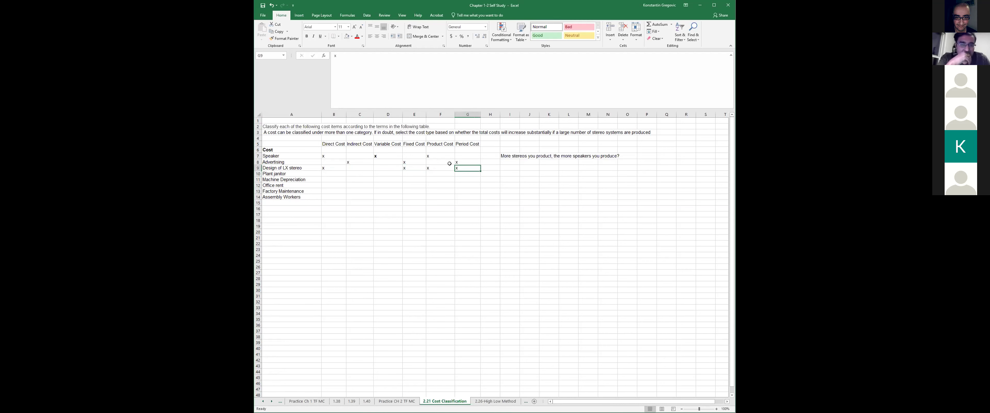
- Add the note "Capitalize as product" in cell I9, beside the Design of LX stereo row
key(Right)
key(Right)
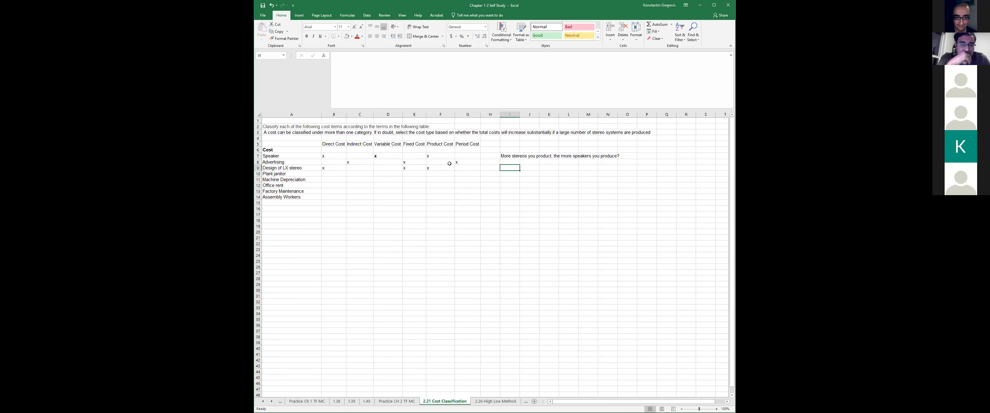
text(Capikt)
key(BackSpace)
text(talize as product)
key(Return)
- Mark Design of LX stereo with an x under Period Cost in addition to Product Cost
key(Left)
key(Left)
key(Left)
key(Up)
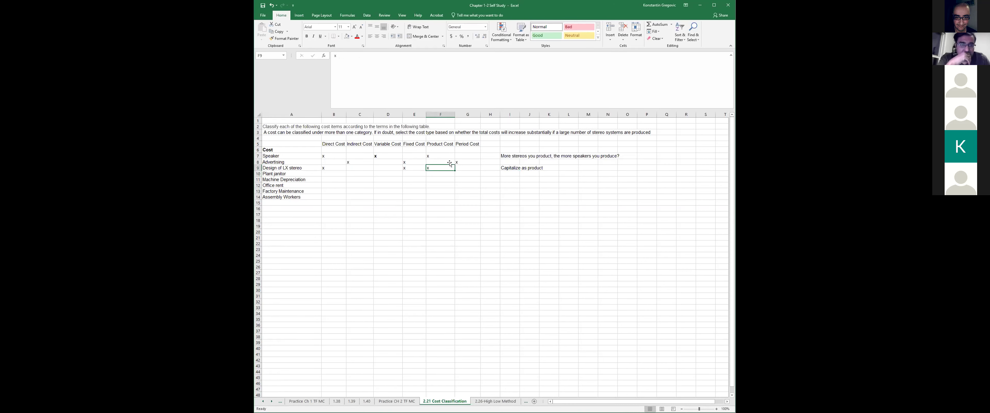
key(Right)
key(Left)
key(Right)
key(Left)
key(Right)
key(Left)
key(Right)
text(x)
key(Return)
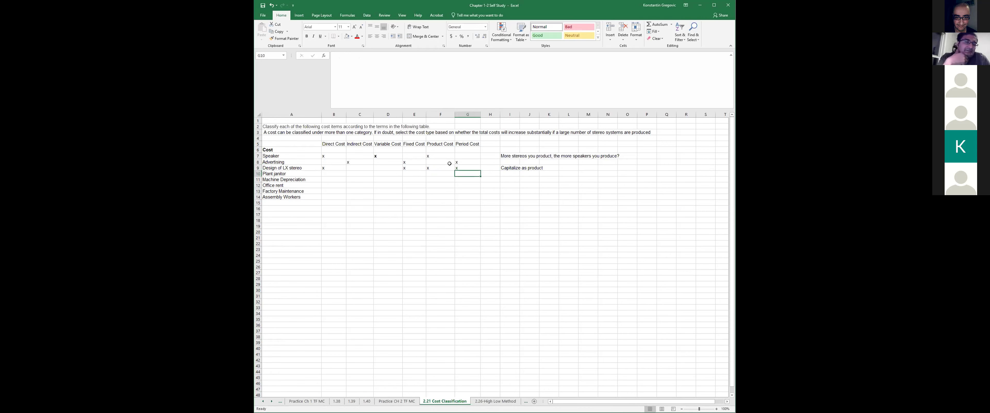
- Review the Design of LX stereo row's classification across all the cost categories
key(Up)
key(Left)
key(Left)
key(Left)
key(Left)
key(Right)
key(Right)
key(Right)
key(Right)
key(Left)
key(Left)
key(Left)
key(Left)
key(Left)
key(Left)
key(Right)
key(Right)
key(Right)
key(Right)
key(Right)
key(Right)
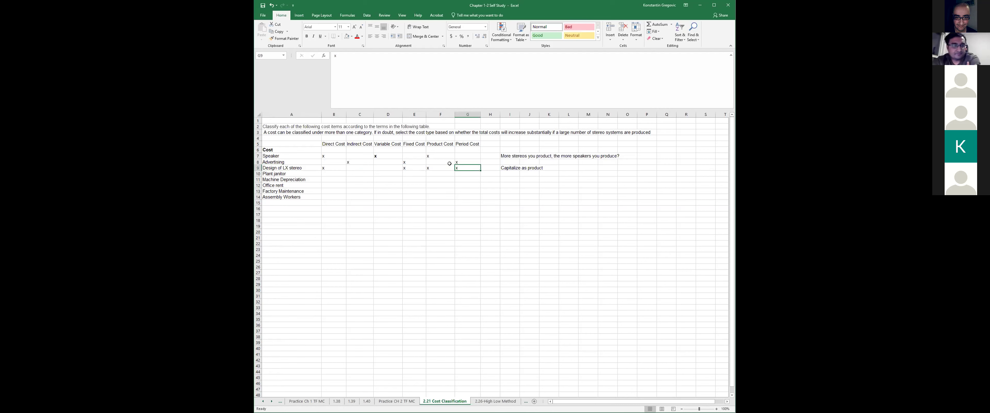
- Add the note "Depends on company policy and IFRS, GAPP , design if in market" in cell L9
key(Right)
key(Right)
key(Right)
key(Right)
key(Right)
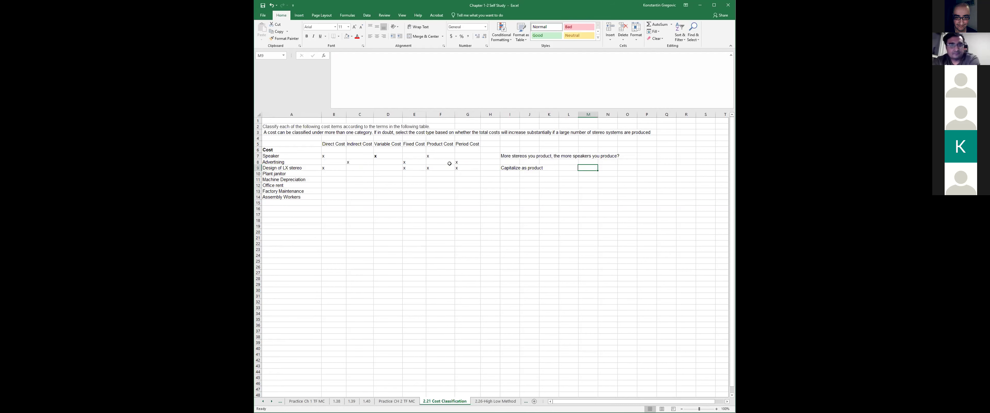
text(Depends on )
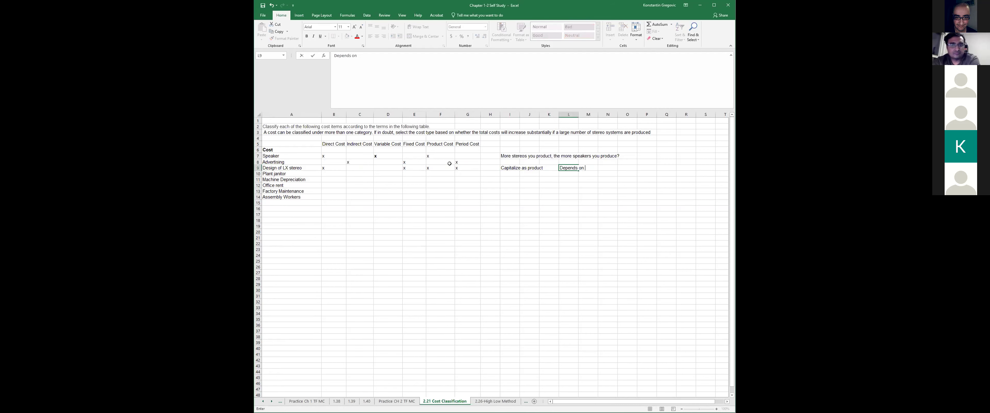
text(company policy an)
text(d sta)
key(BackSpace)
key(BackSpace)
key(BackSpace)
text(ifrs)
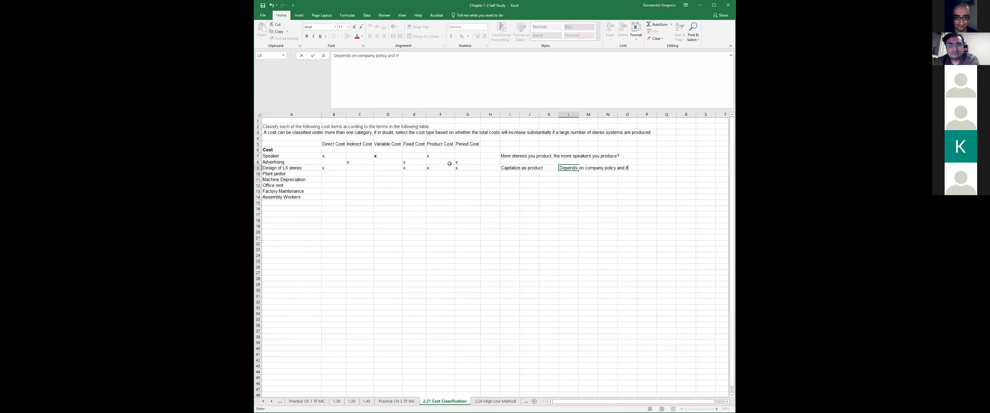
text(IFRS, GAPP , deswign)
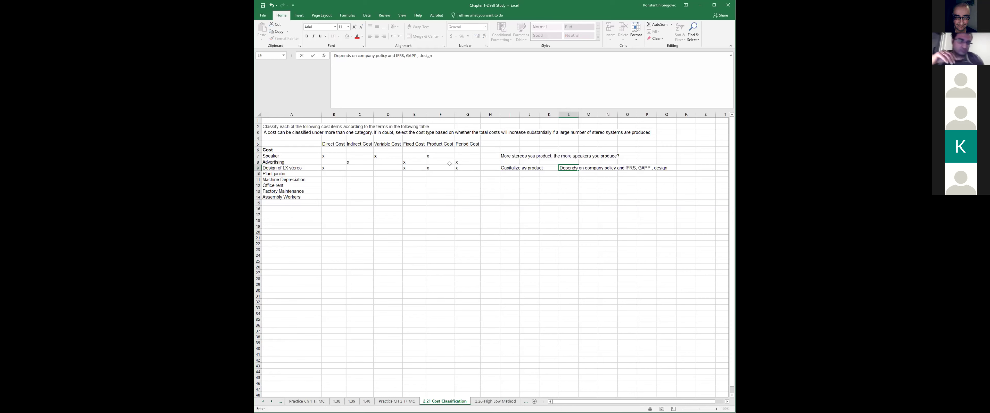
text(i)
text(f in market)
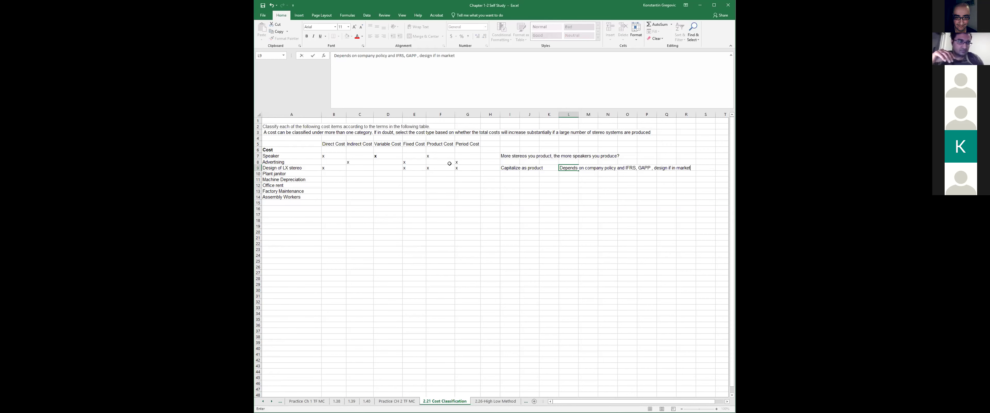
key(Return)
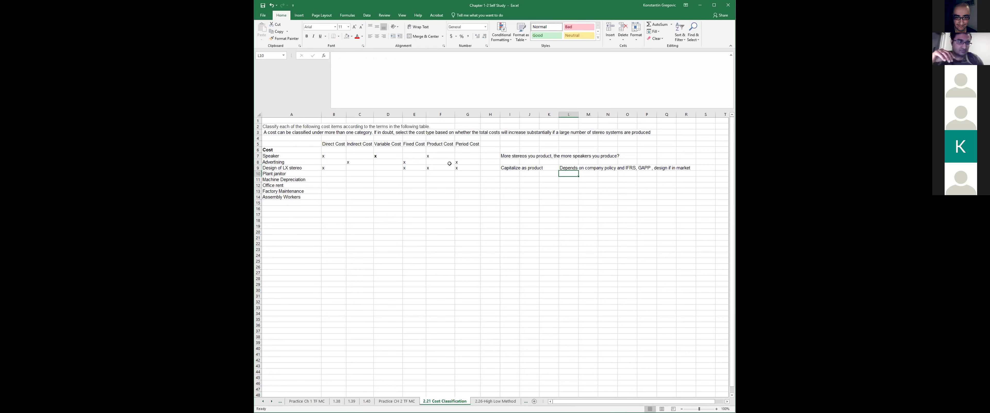
key(Up)
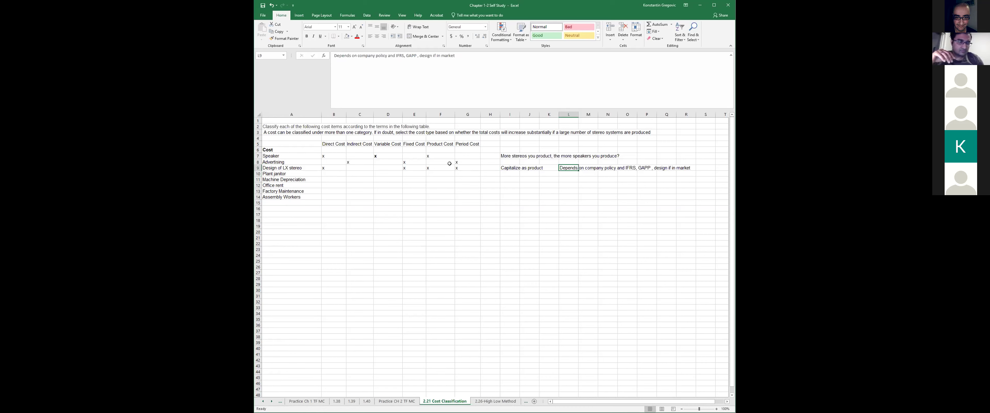
key(Left)
key(Left)
key(Left)
key(Left)
key(Left)
key(Left)
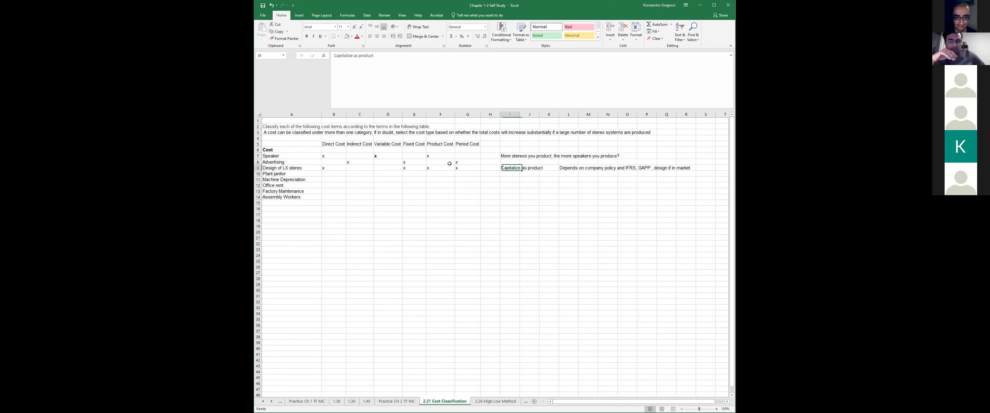
key(Right)
key(Right)
key(Right)
key(Right)
key(Right)
key(Right)
key(Right)
key(Left)
key(Left)
key(Left)
key(Left)
key(Left)
key(Left)
key(Left)
key(Left)
key(Left)
key(Left)
key(Left)
key(Right)
- Mark Plant janitor with an x under Indirect Cost
key(Left)
key(Left)
key(Down)
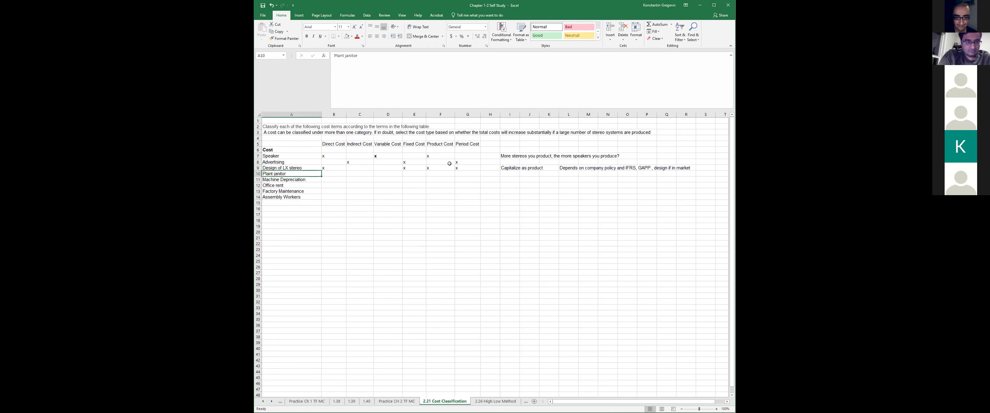
key(Right)
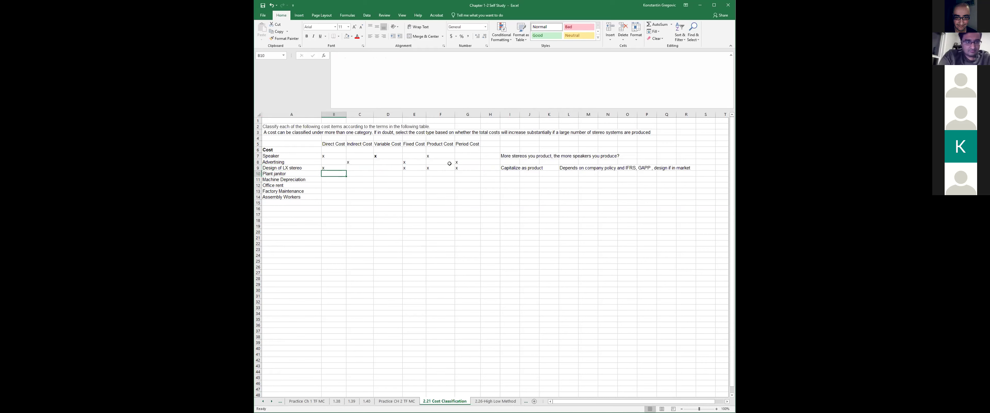
key(Left)
key(Right)
key(Right)
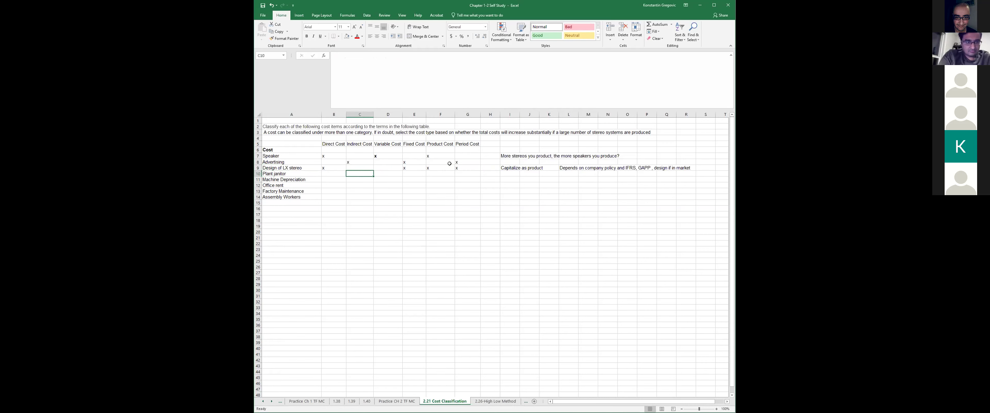
text(x)
key(Right)
key(Right)
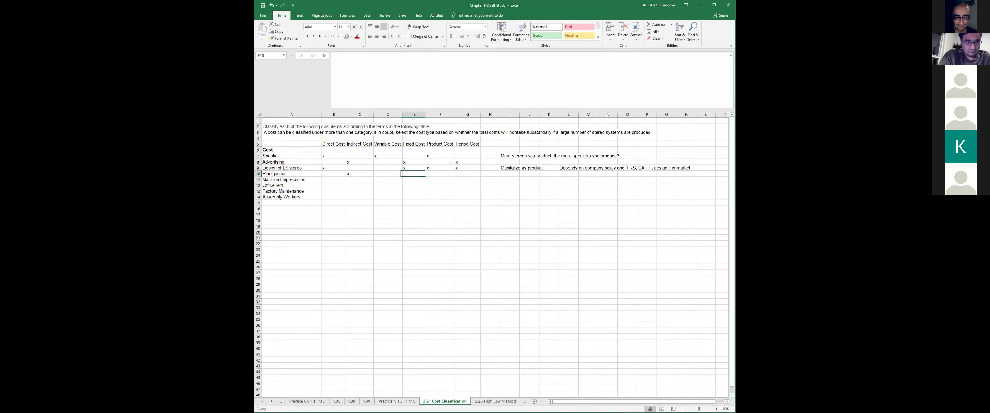
- Try marking Plant janitor with an x under Variable Cost and clear that mark again
key(Left)
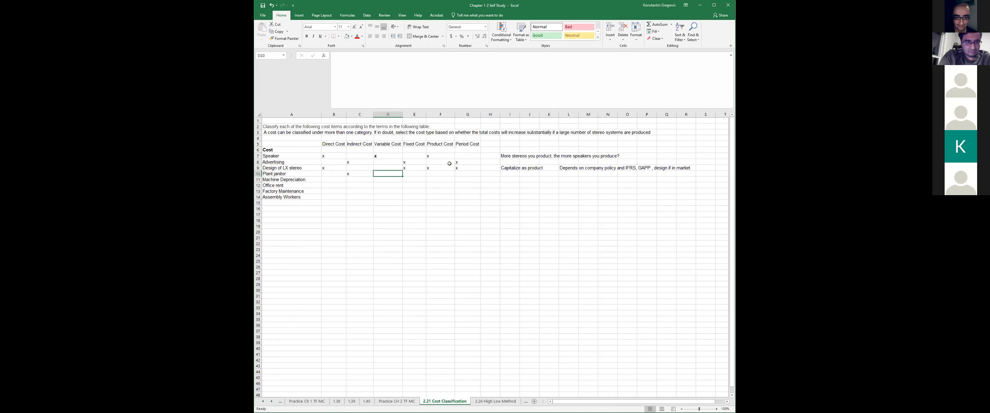
text(x)
key(Return)
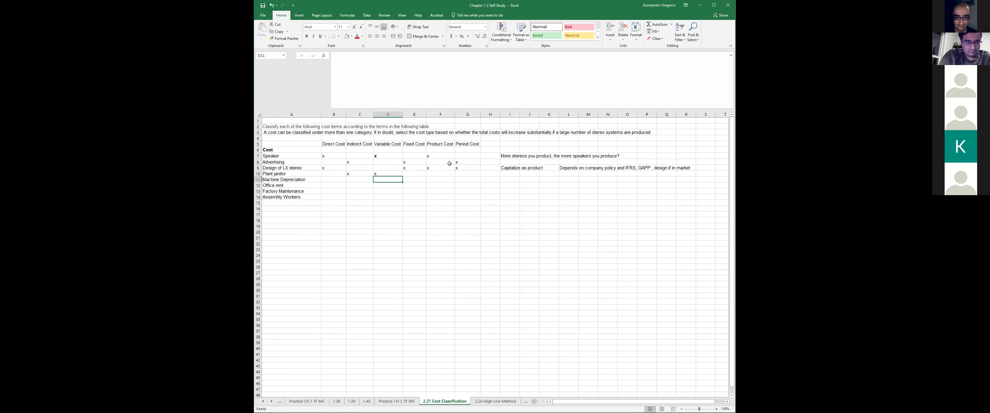
key(Up)
key(Return)
key(Up)
key(Delete)
- Mark Plant janitor with an x under Fixed Cost
key(Right)
text(x)
key(Return)
key(Up)
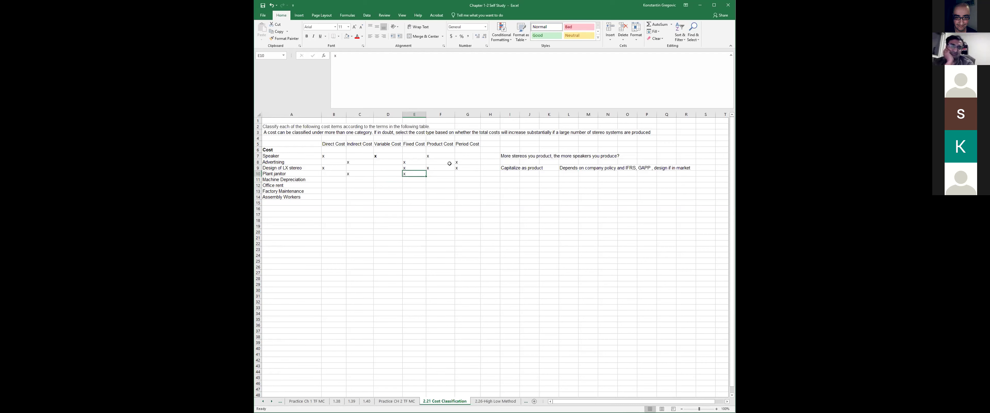
- Mark Plant janitor with an x under Variable Cost in addition to Fixed Cost
key(Left)
key(Right)
key(Left)
key(Return)
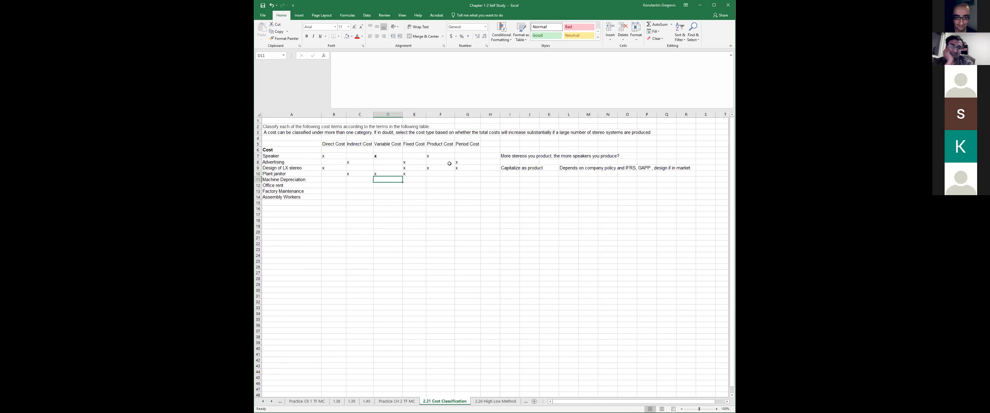
- Review the earlier cost items from Plant janitor back up to Speaker and Advertising for comparison
key(Up)
key(Up)
key(Up)
key(Left)
key(Left)
key(Left)
key(Up)
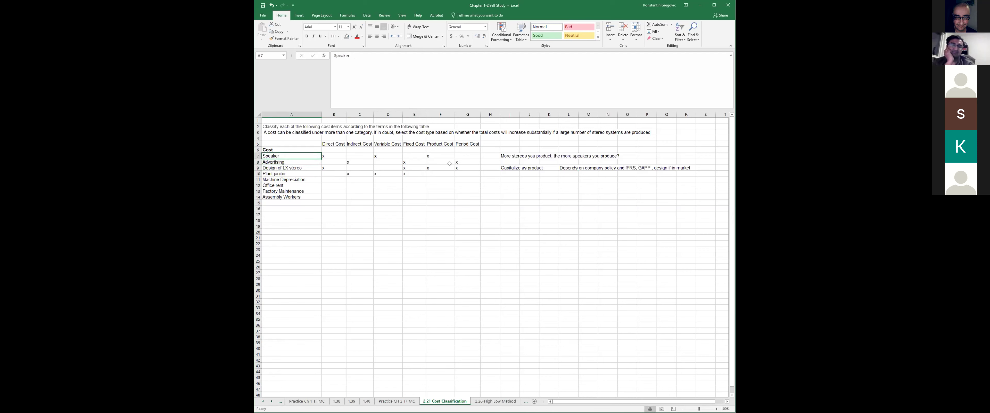
key(Down)
key(Down)
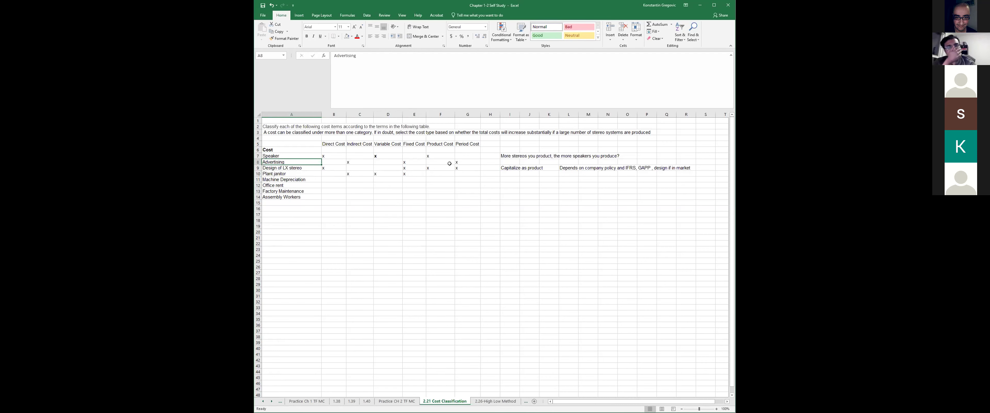
- Clear Plant janitor's Variable Cost mark and enter an x under Period Cost for that item
key(Down)
key(Right)
key(Right)
key(Right)
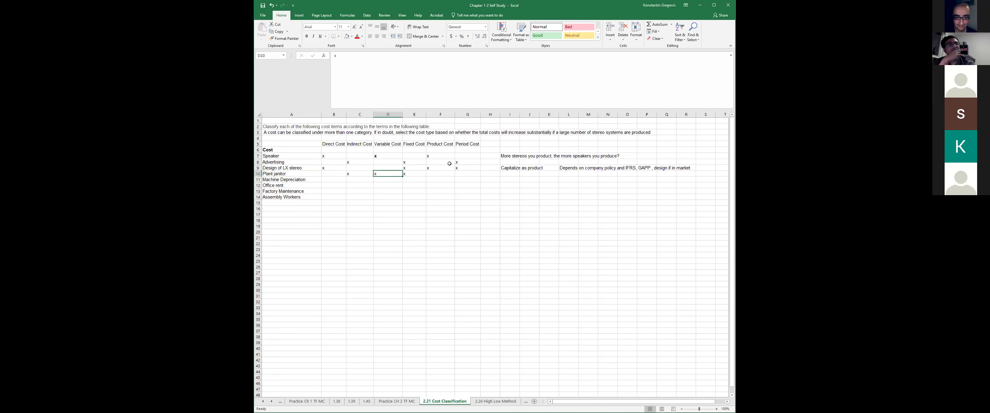
key(Delete)
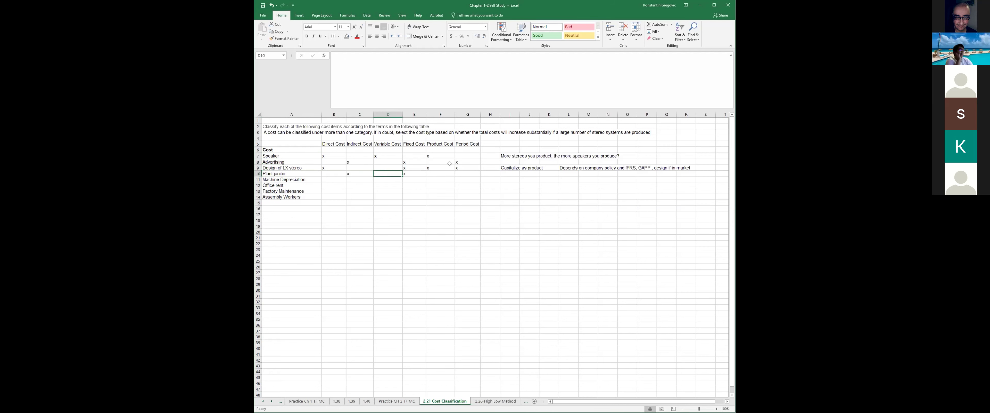
key(Right)
key(Right)
key(Right)
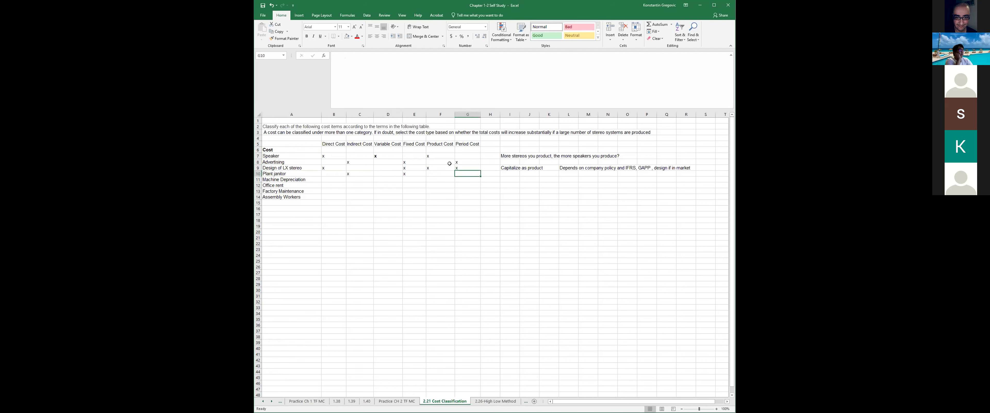
text(x)
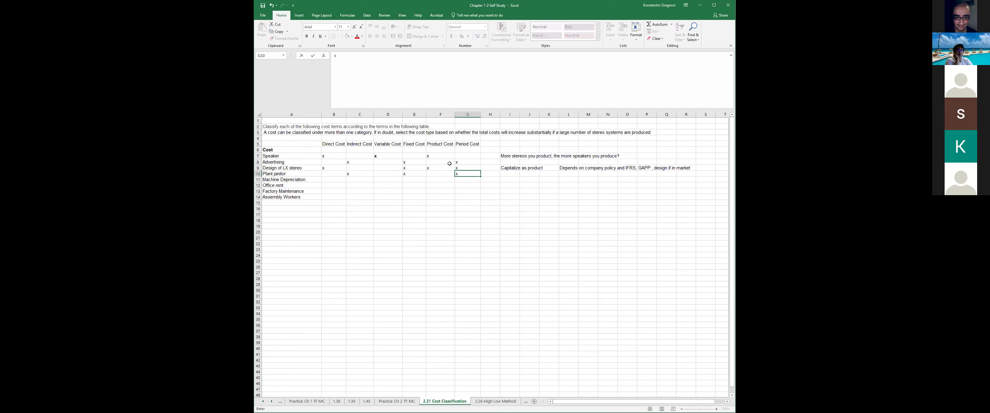
key(Return)
- Mark Machine Depreciation with an x under Indirect Cost
key(Left)
key(Left)
key(Left)
key(Left)
key(Left)
key(Left)
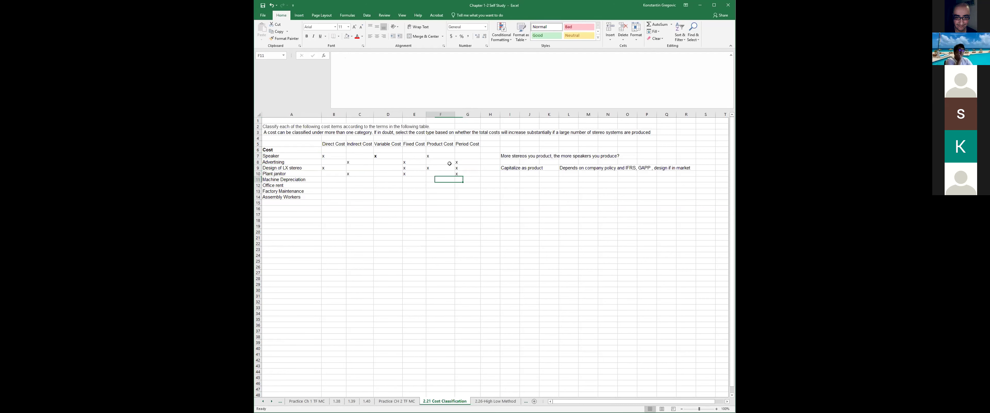
key(Right)
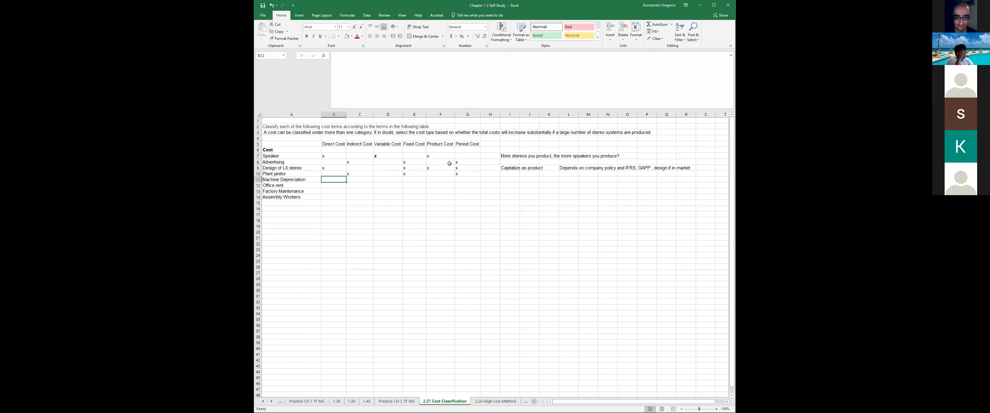
key(Right)
text(x)
key(Return)
key(Up)
key(Left)
key(Right)
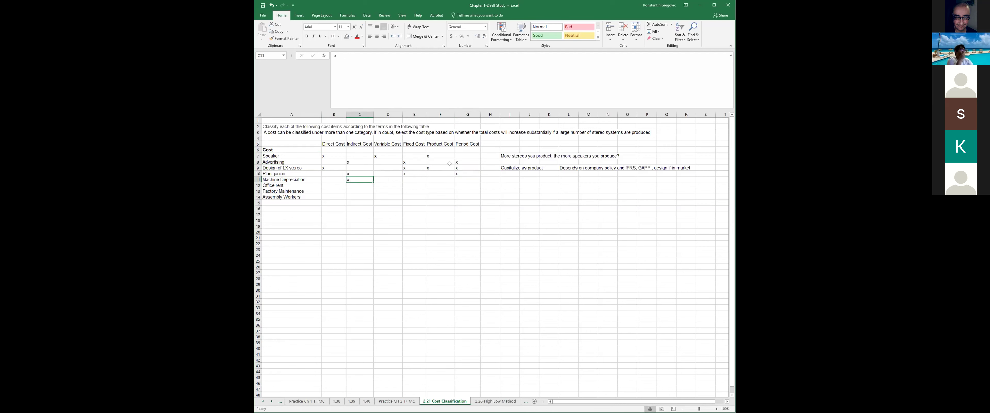
- Mark Machine Depreciation with an x under Fixed Cost and under Period Cost
key(Right)
key(Right)
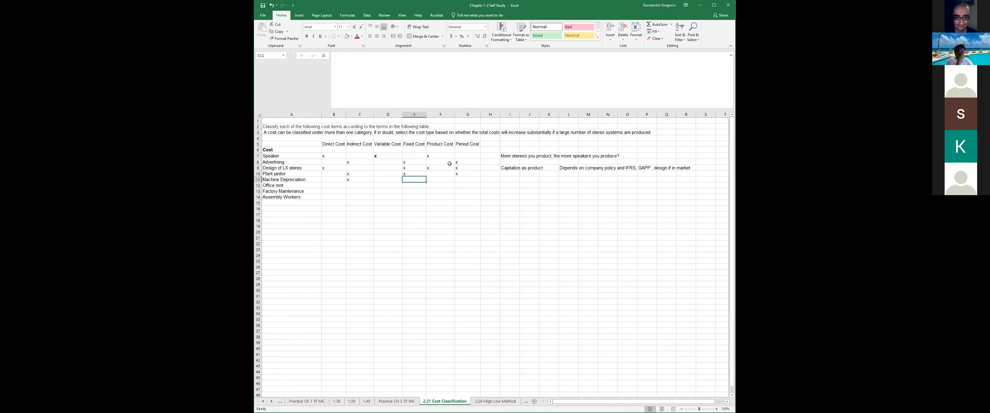
key(Left)
key(Right)
text(x)
key(Right)
key(Right)
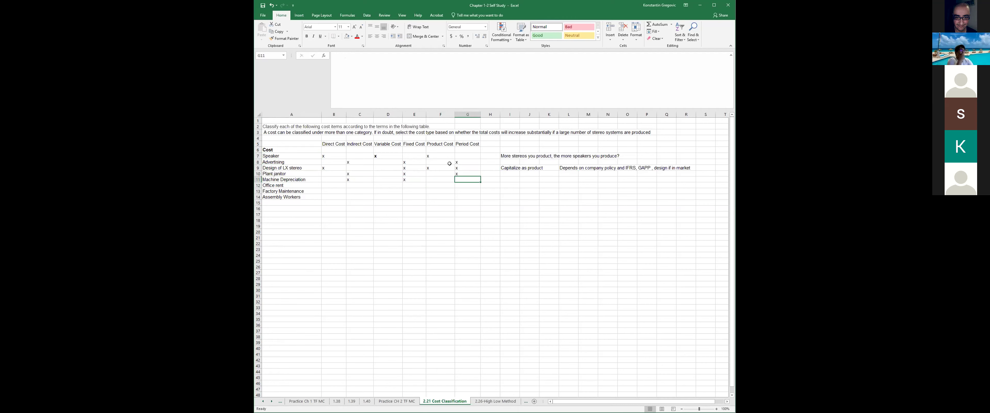
text(x)
key(Return)
- Mark Office rent with an x under Indirect Cost
key(Left)
key(Left)
key(Right)
key(Left)
key(Left)
key(Right)
key(Right)
key(Left)
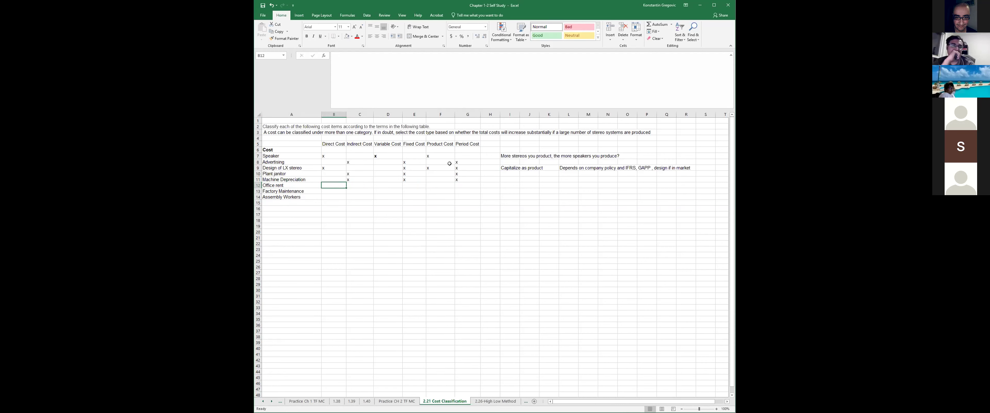
key(Right)
text(x)
key(Return)
- Mark Office rent with an x under Fixed Cost and under Period Cost
key(Up)
key(Right)
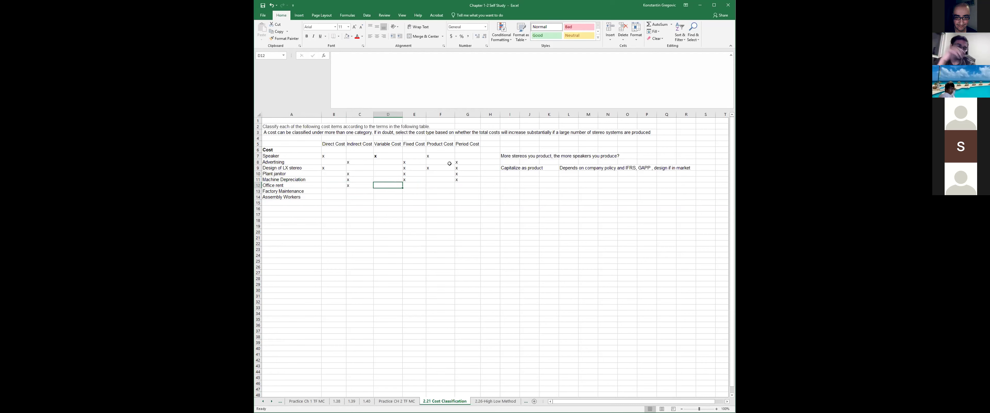
key(Right)
text(x)
key(Right)
key(Right)
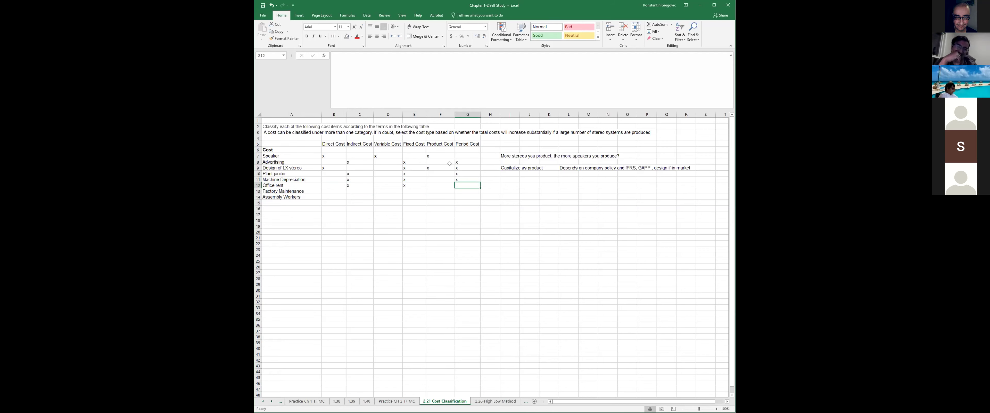
text(x)
key(Return)
- Mark Factory Maintenance with an x under Indirect Cost
key(Left)
key(Left)
key(Left)
key(Left)
key(Left)
key(Right)
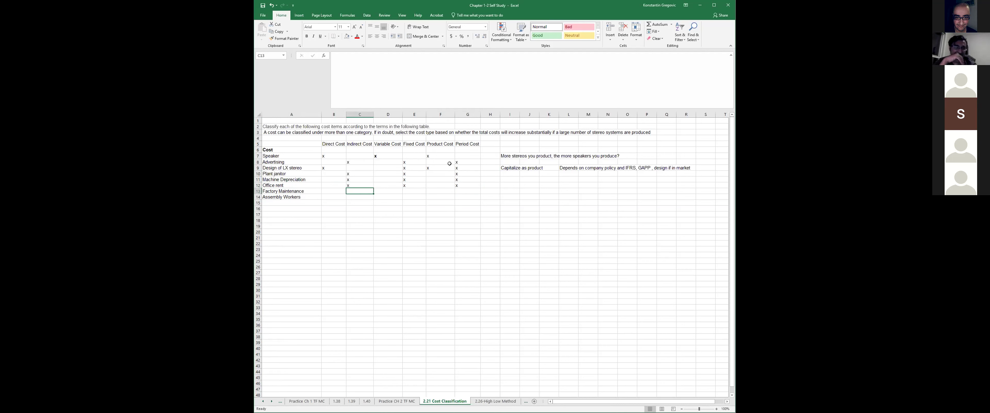
text(x)
key(Return)
- Mark Factory Maintenance with an x under Fixed Cost and under Period Cost
key(Up)
key(Right)
key(Right)
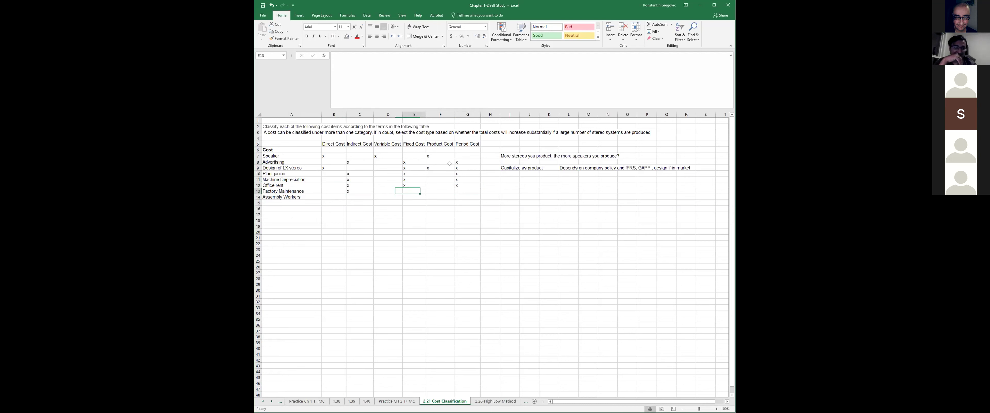
text(x)
key(Right)
key(Right)
key(Left)
key(Right)
text(x)
key(Left)
key(Right)
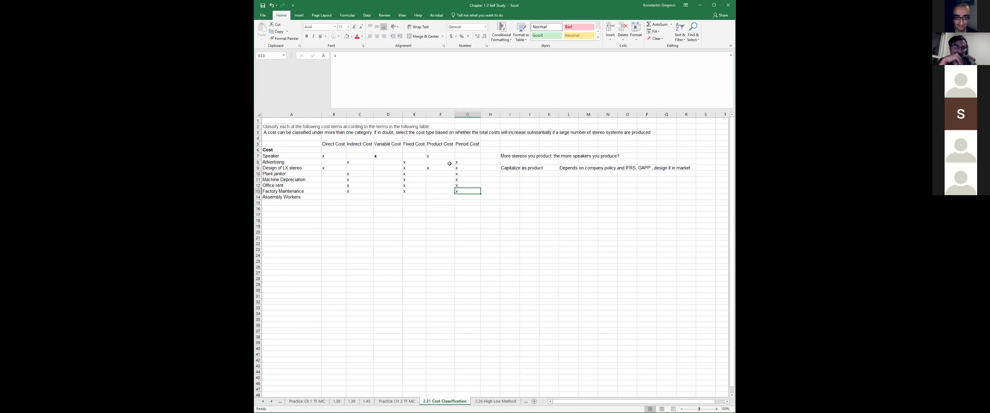
- Replace Factory Maintenance's Period Cost mark with an x under Product Cost
key(Left)
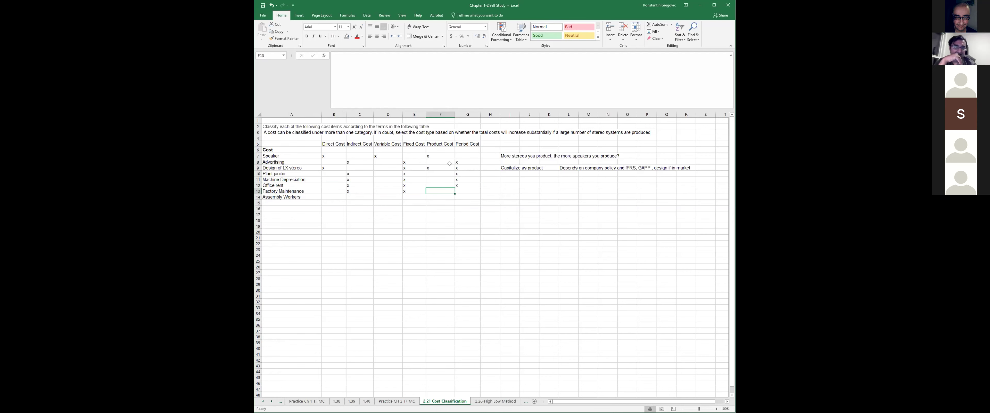
text(x)
key(Return)
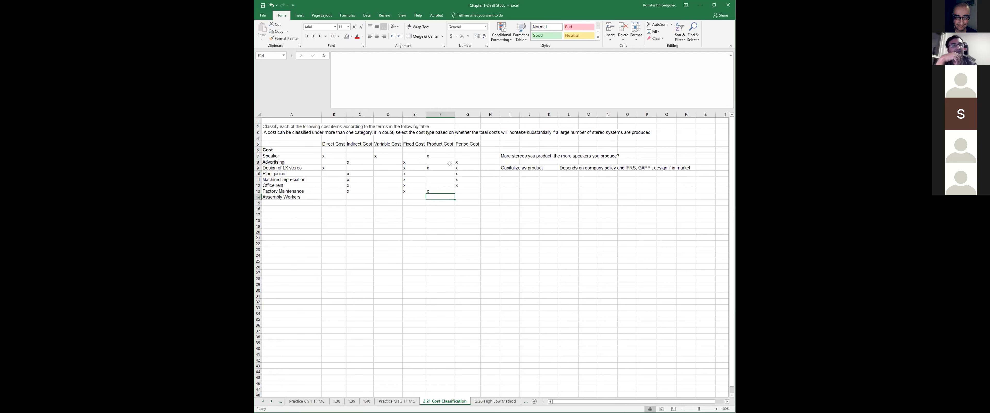
key(Up)
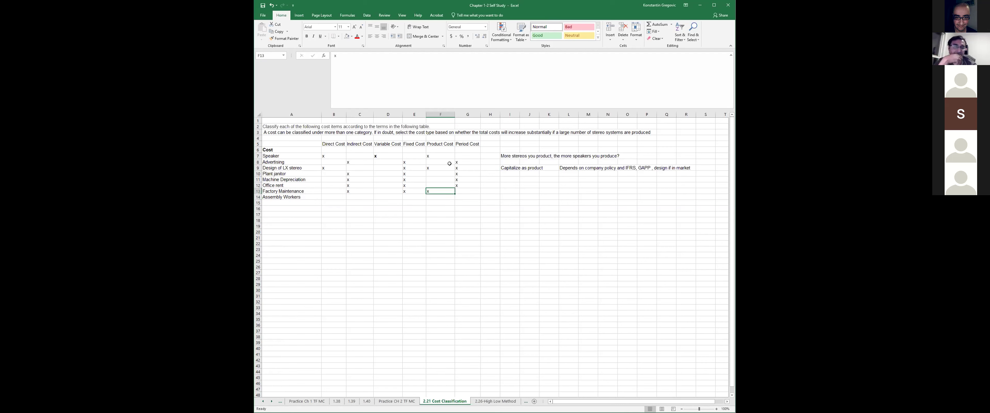
- Add an x under Period Cost for Factory Maintenance alongside its Product Cost mark
key(Right)
key(Left)
key(Left)
key(Right)
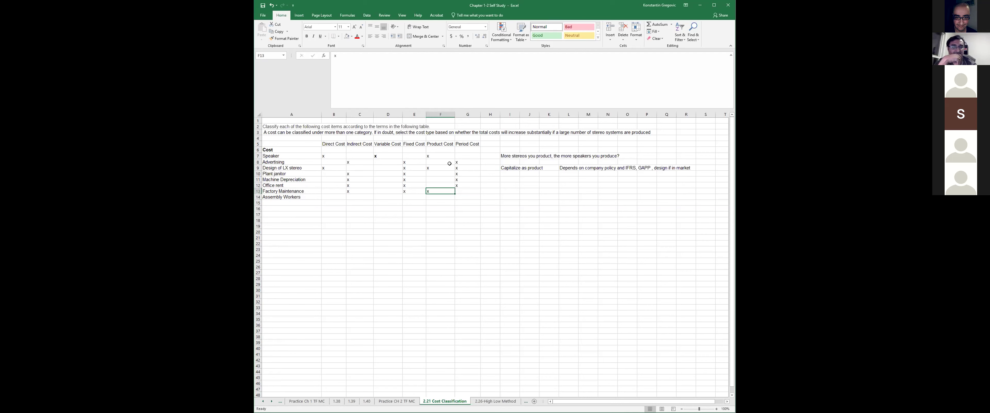
key(Tab)
text(x)
key(Return)
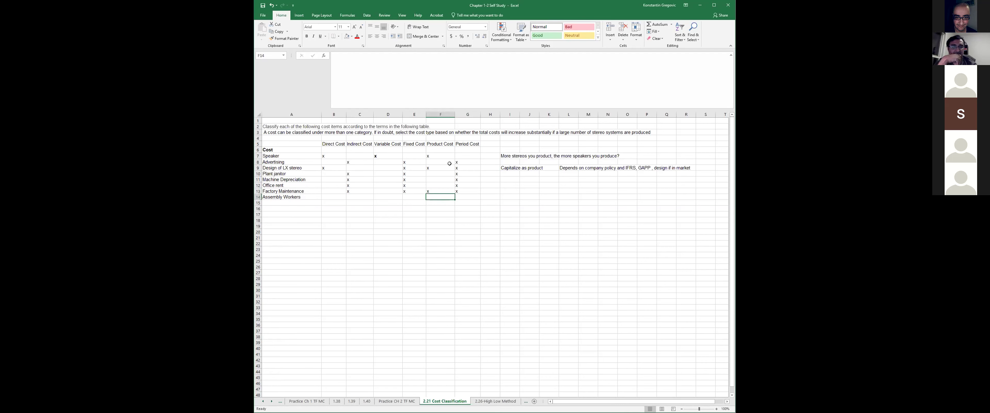
- Enter the note "Factory related to manufacturing OH" in cell I13 of the Factory Maintenance row
key(Left)
key(Left)
key(Left)
key(Left)
key(Left)
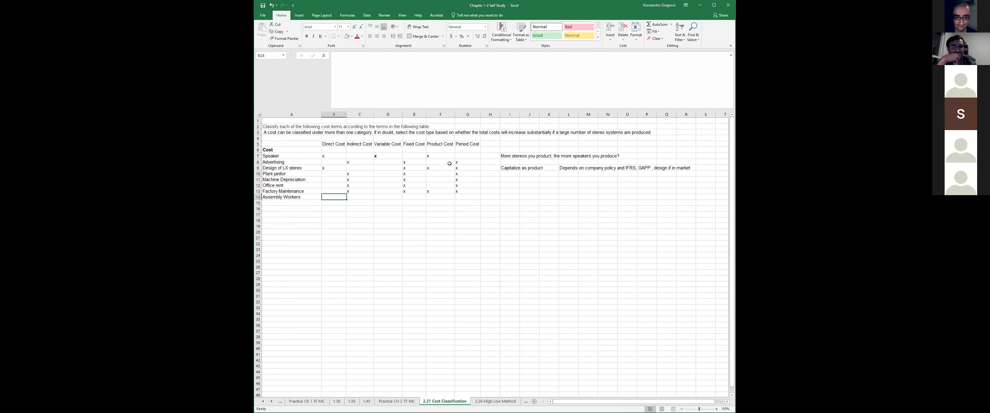
key(Up)
key(Right)
key(Right)
key(Right)
key(Right)
key(Right)
key(Right)
key(Right)
key(Right)
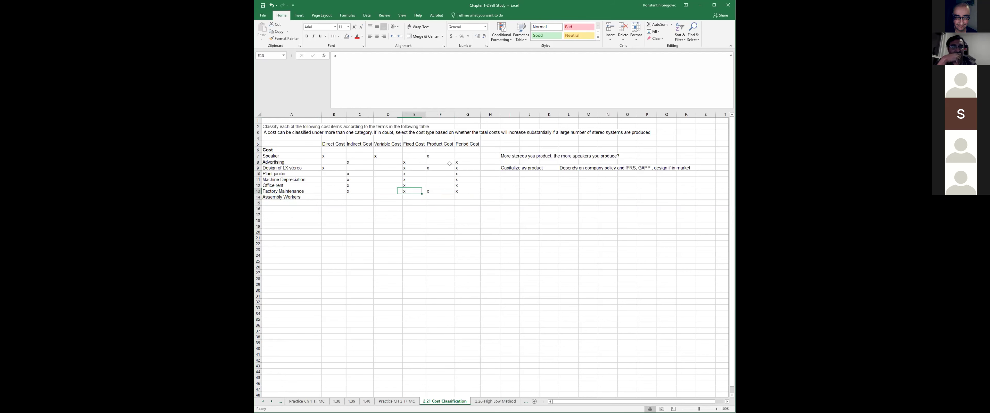
text(Factor)
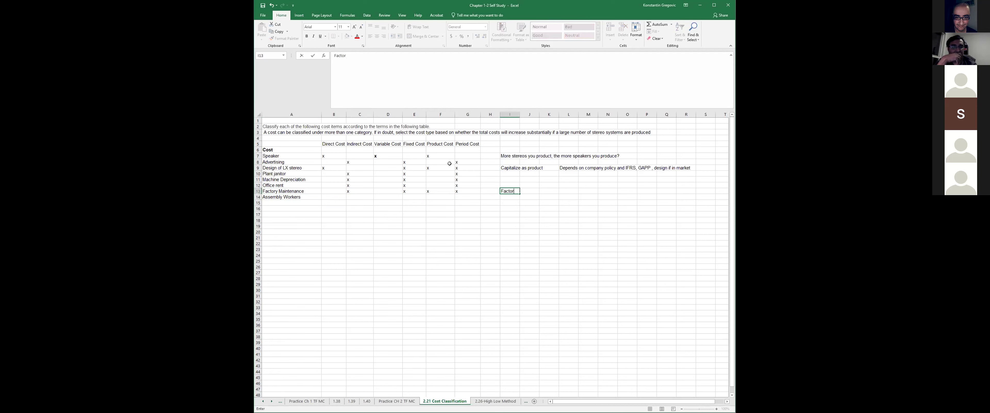
text(y related to manu)
text(factuirng)
key(BackSpace)
key(BackSpace)
text(ring O)
key(Return)
- Examine the Product Cost and Period Cost column headings to compare the two categories
key(Left)
key(Left)
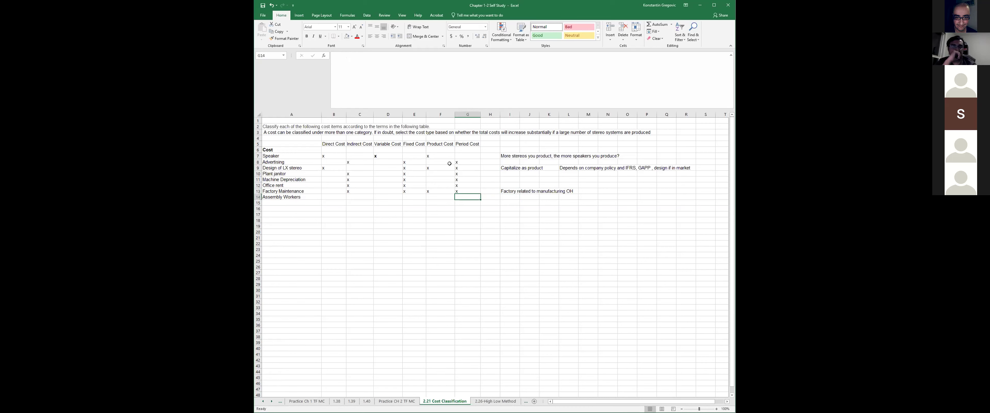
key(Up)
key(Up)
key(Up)
key(Up)
key(Up)
key(Up)
key(Up)
key(Up)
key(Up)
key(Left)
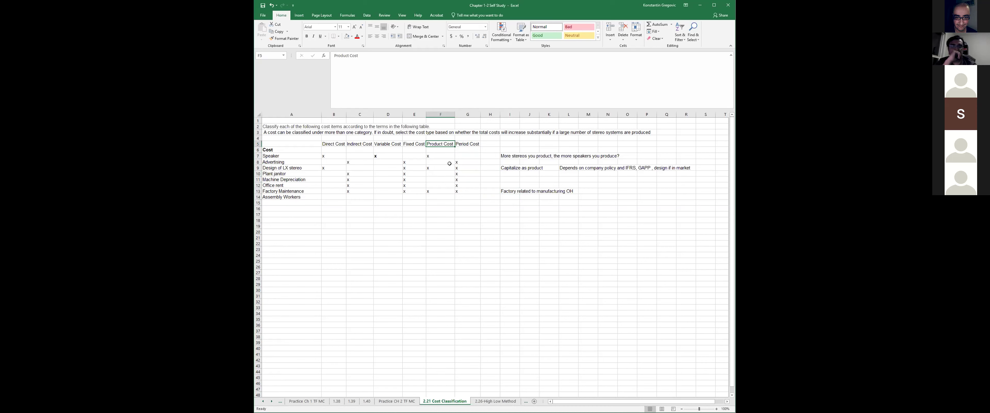
key(Right)
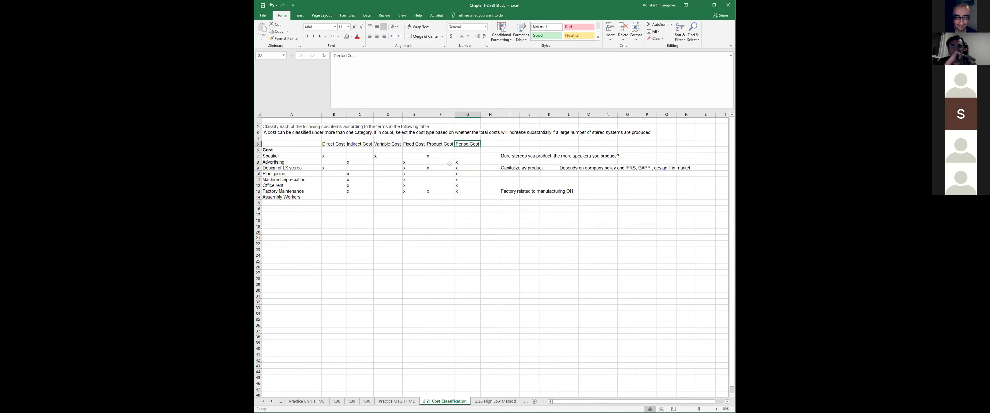
key(Right)
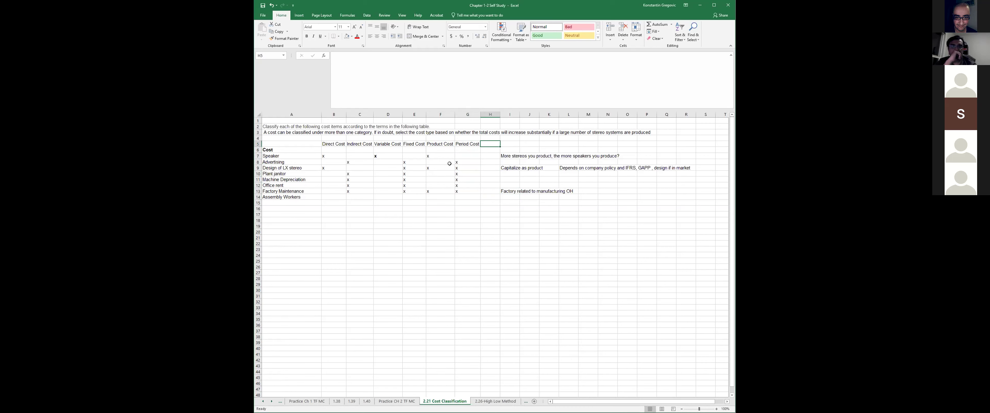
key(Left)
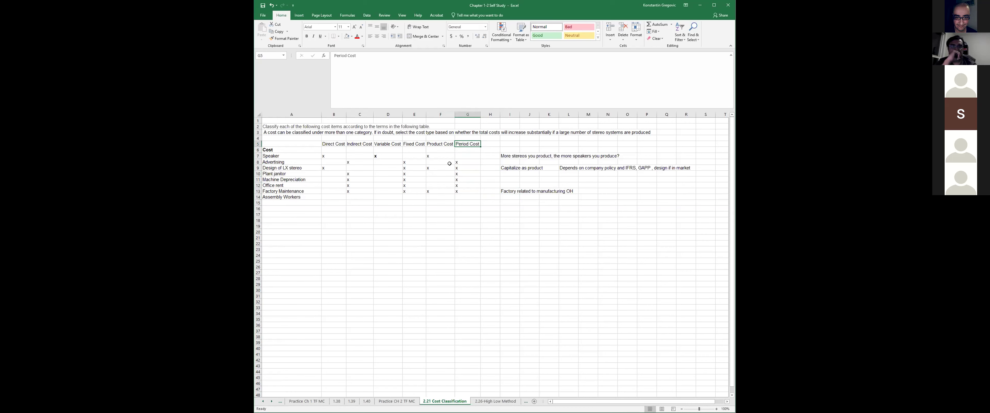
key(Left)
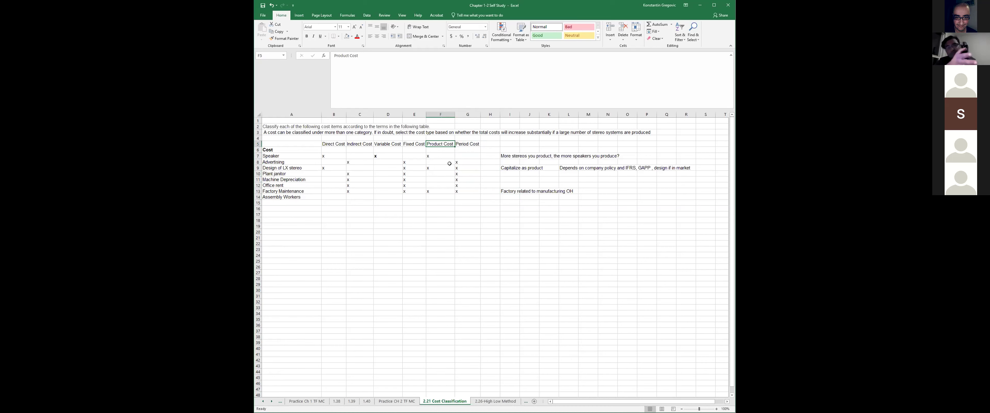
key(Right)
key(Right)
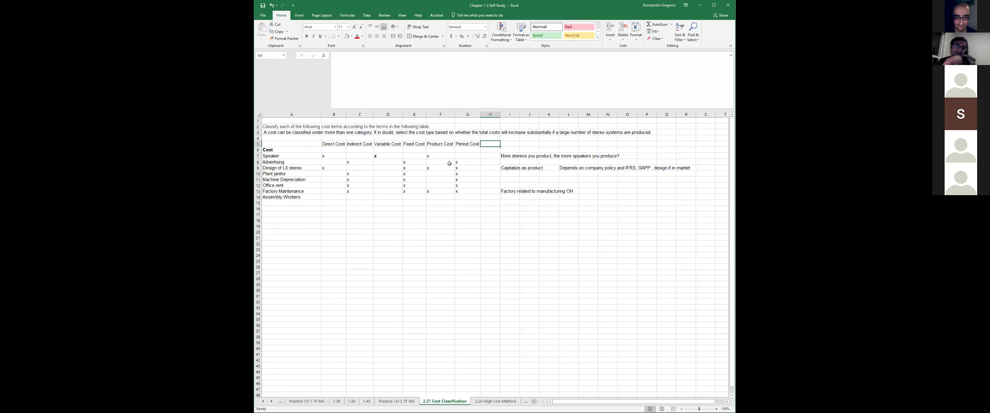
key(Left)
- Review the Product Cost and Period Cost marks in the Factory Maintenance row
key(Down)
key(Down)
key(Down)
key(Down)
key(Down)
key(Down)
key(Down)
key(Down)
key(Down)
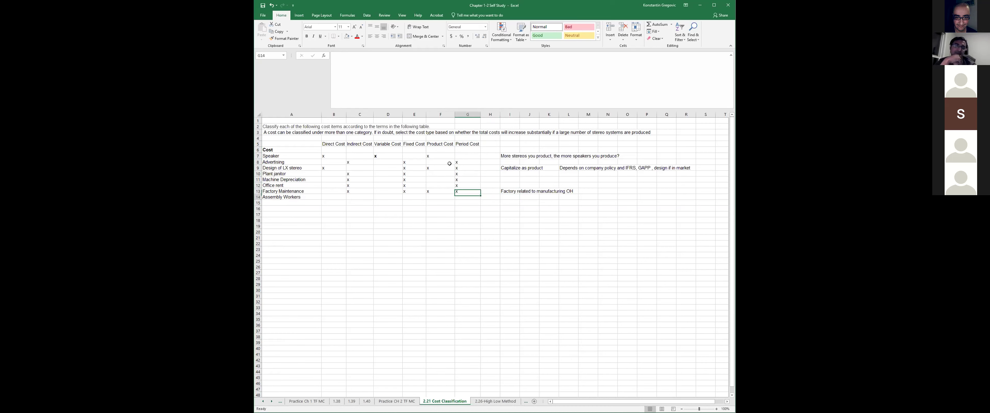
key(Left)
key(Left)
key(Up)
key(Right)
key(Right)
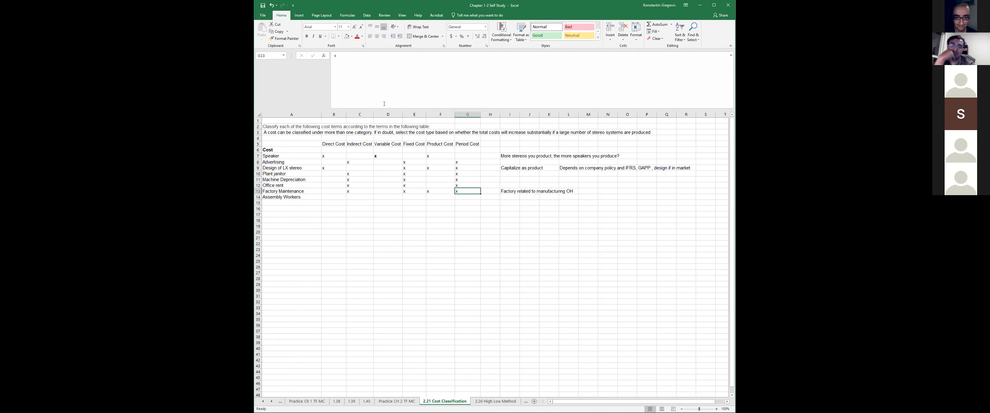
click(452, 190)
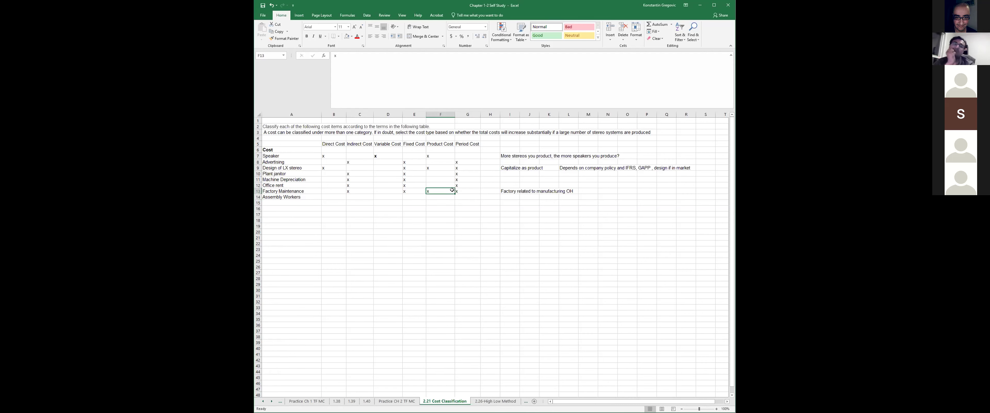
mouse_move(453, 190)
mouse_down()
mouse_move(483, 191)
mouse_move(442, 202)
mouse_move(458, 189)
mouse_up()
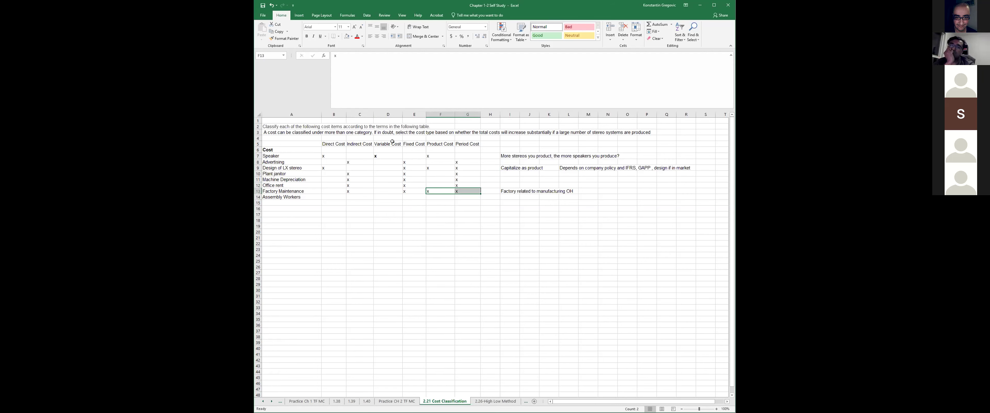
click(417, 240)
key(ctrl+Up)
key(Right)
key(Right)
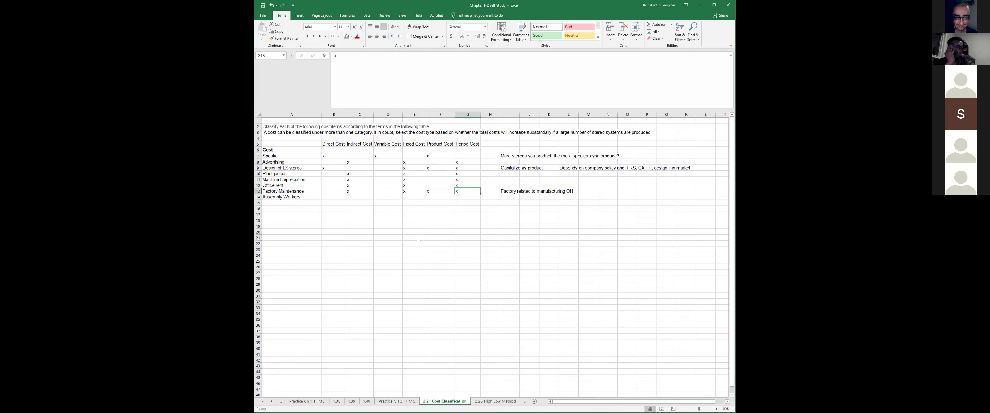
- Review all Factory Maintenance classifications across the row together with the manufacturing overhead note
key(Left)
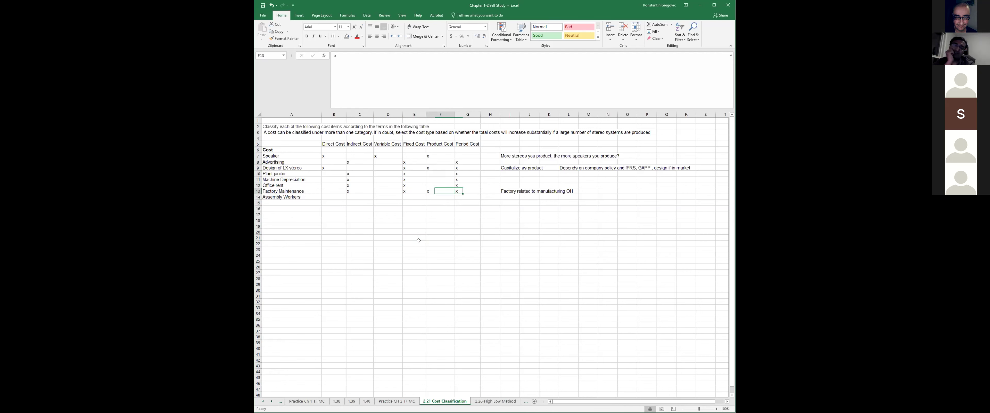
key(Right)
key(Left)
key(Left)
key(Left)
key(Left)
key(Left)
key(Right)
key(Right)
key(Left)
key(Left)
key(Left)
key(Right)
key(Right)
key(Left)
key(Left)
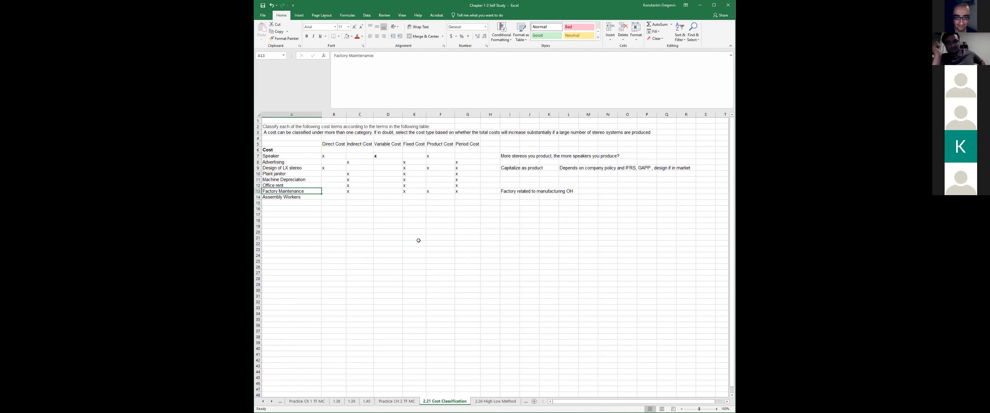
key(Right)
key(Right)
key(Right)
key(Right)
key(Right)
key(Right)
key(Right)
key(Right)
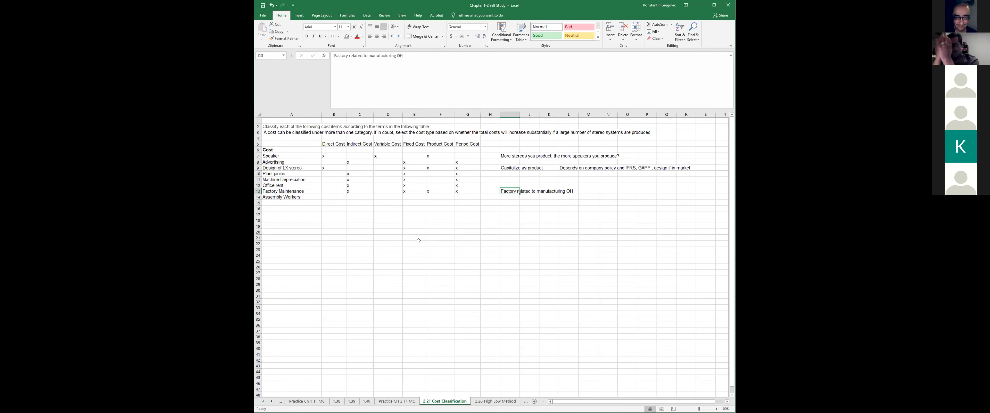
key(Left)
key(Left)
key(Left)
key(Left)
key(Left)
key(Left)
key(Left)
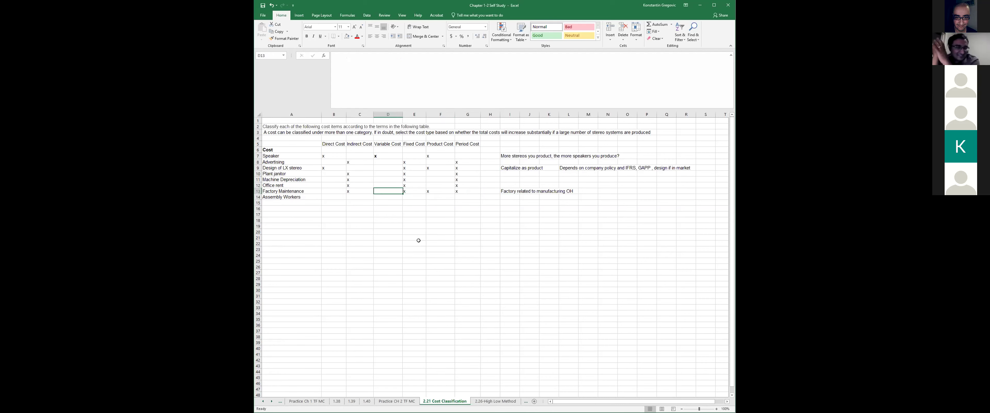
- Mark Assembly Workers as a direct cost with an x in cell B14
key(Down)
key(Right)
key(Left)
key(Left)
key(Right)
key(Right)
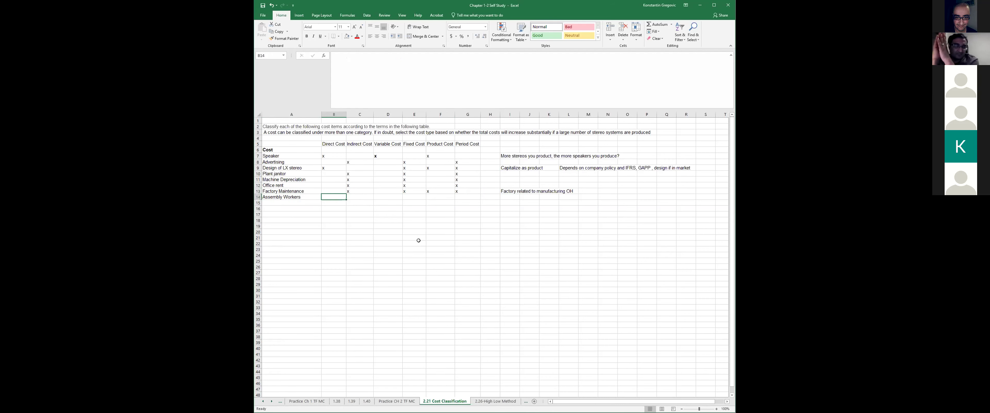
key(Left)
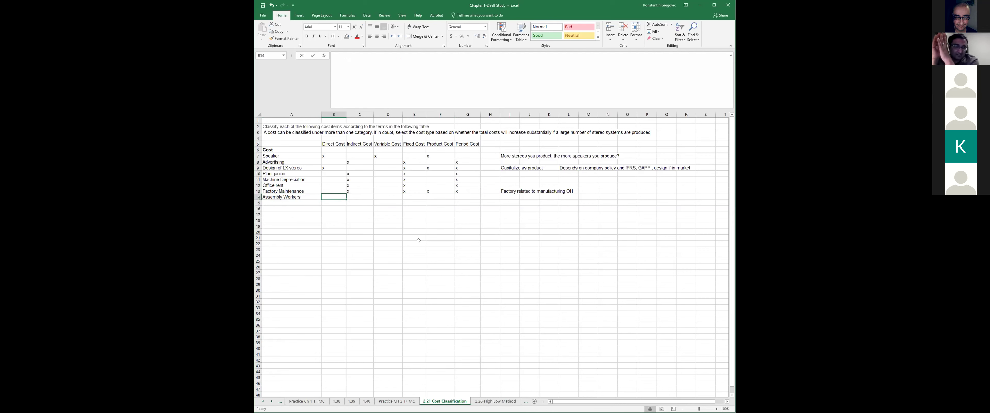
text(x)
- Mark Assembly Workers as a variable cost with an x in cell D14
key(Right)
key(Right)
key(Right)
key(Left)
key(Right)
key(Left)
key(Right)
key(Left)
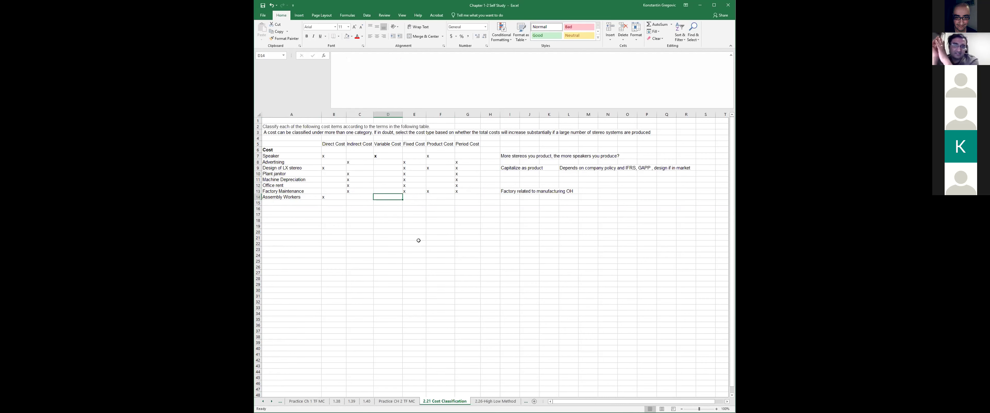
key(Right)
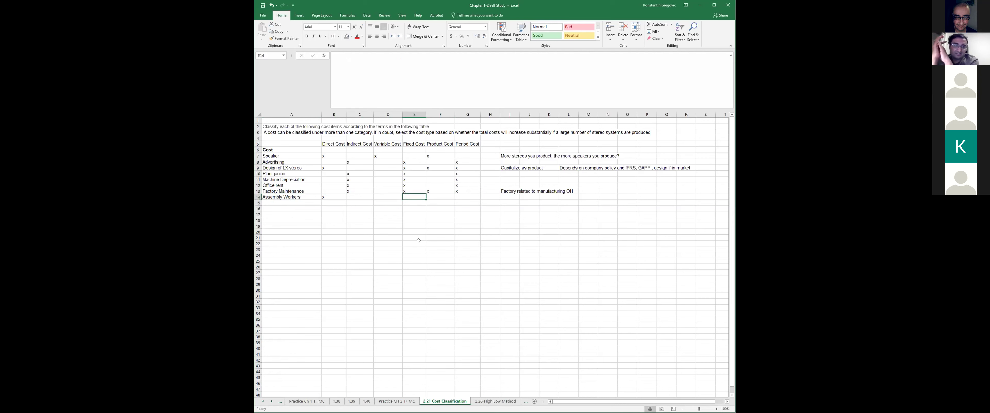
key(Left)
text(x)
key(Return)
- Mark Assembly Workers as a product cost with an x in cell F14
key(Right)
key(Right)
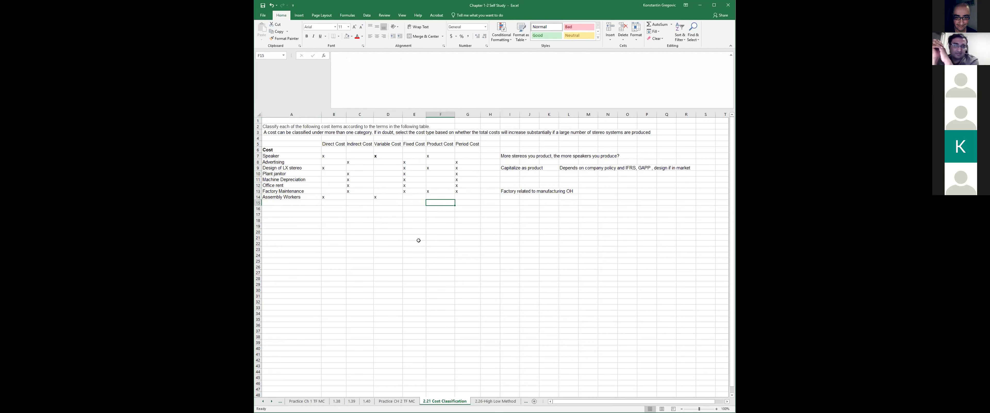
key(Up)
text(x)
key(Return)
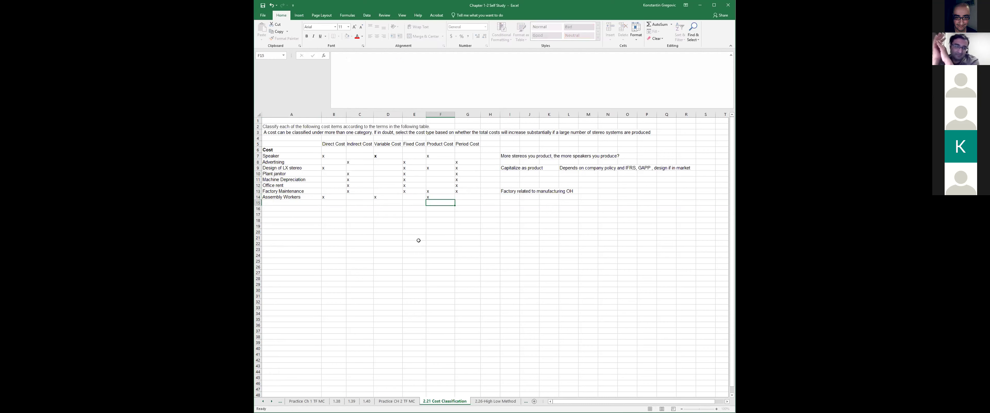
key(Return)
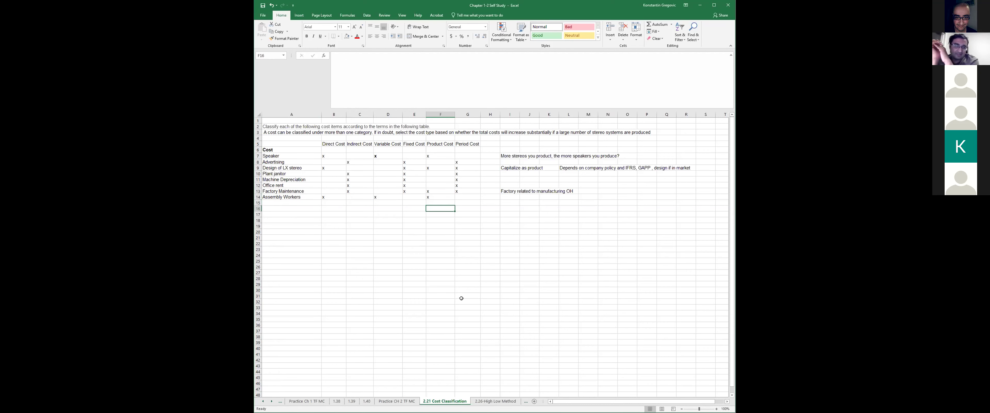
- Open the 2.26 High Low Method sheet
scroll(459, 250, down, 4)
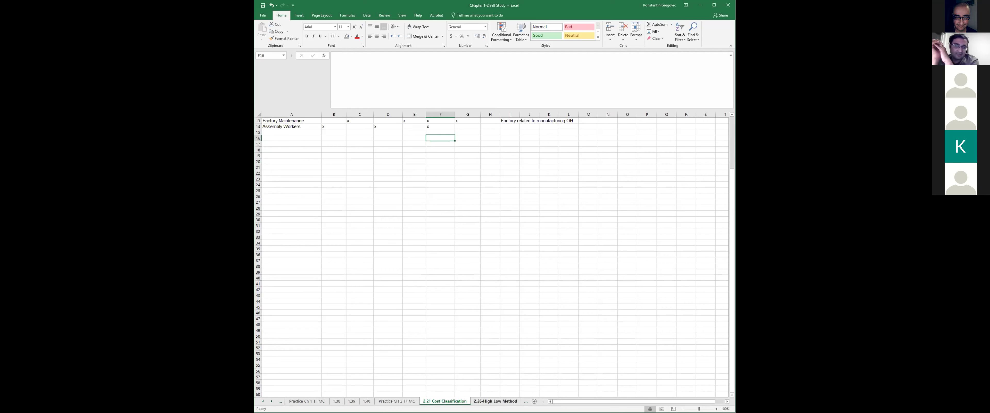
click(487, 401)
click(429, 243)
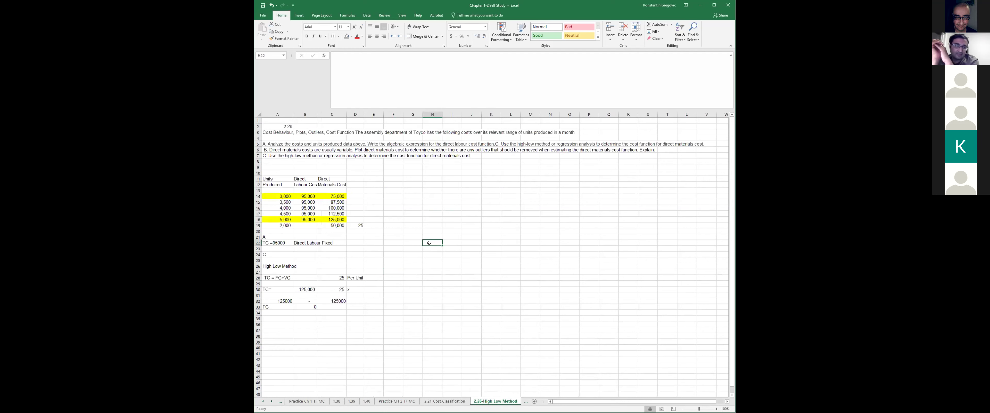
scroll(429, 243, down, 4)
scroll(429, 243, up, 4)
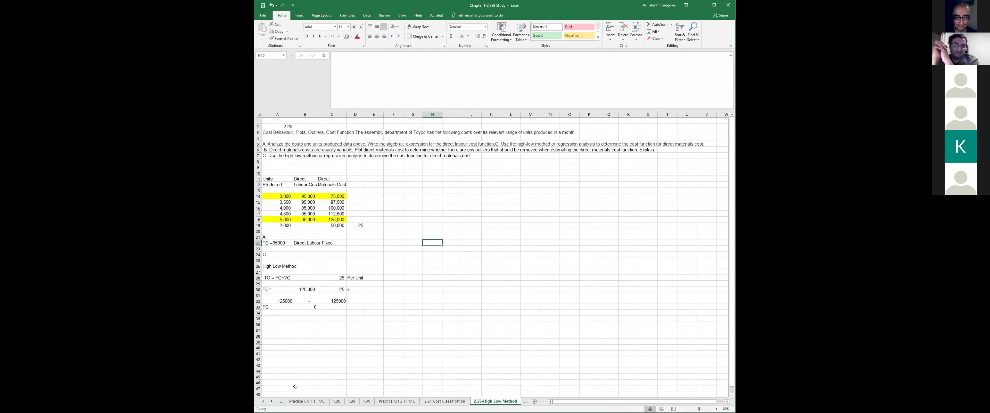
click(271, 401)
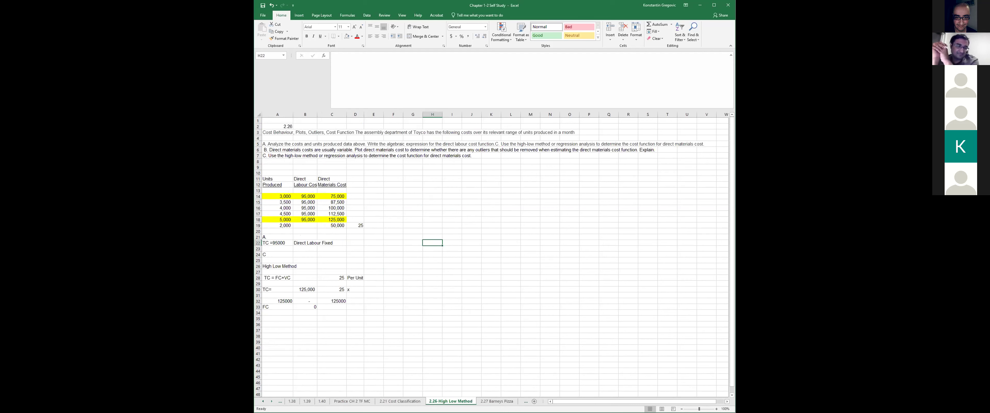
click(399, 247)
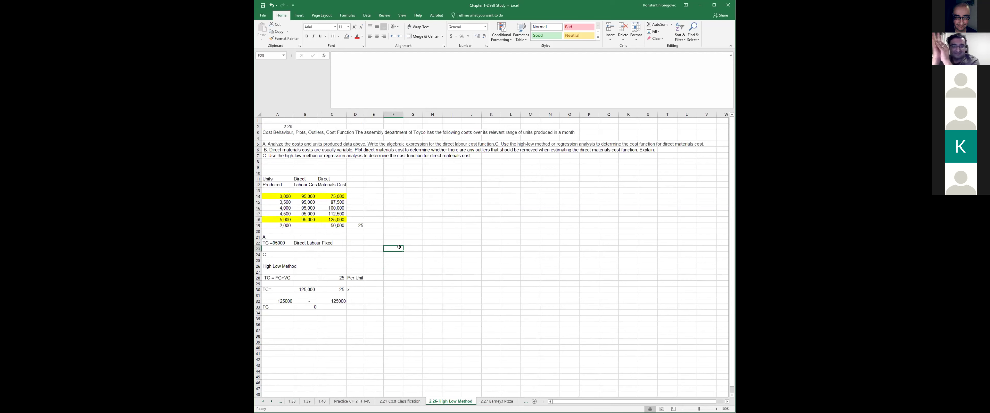
click(400, 206)
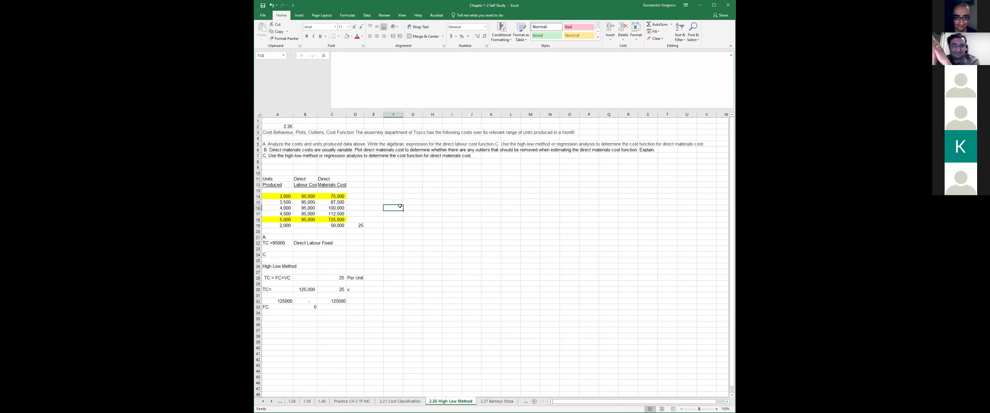
- Examine the units and cost data together with the Toyco cost behaviour questions in the upper rows
key(Left)
key(Left)
key(Left)
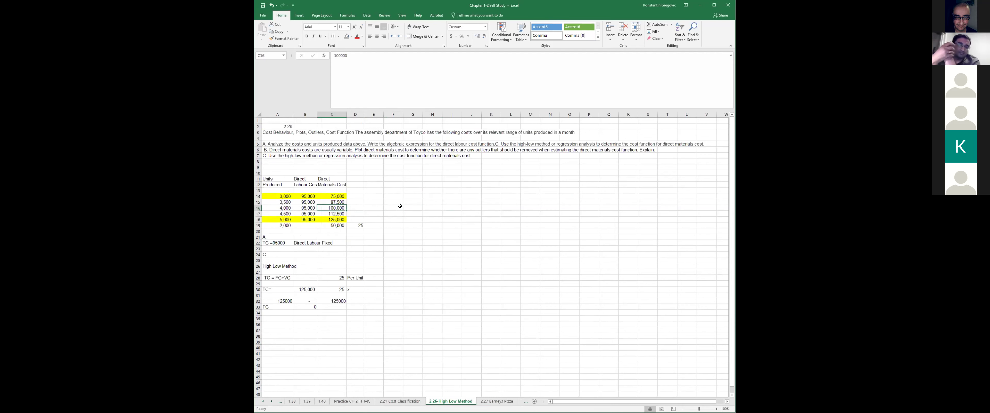
key(Left)
key(Left)
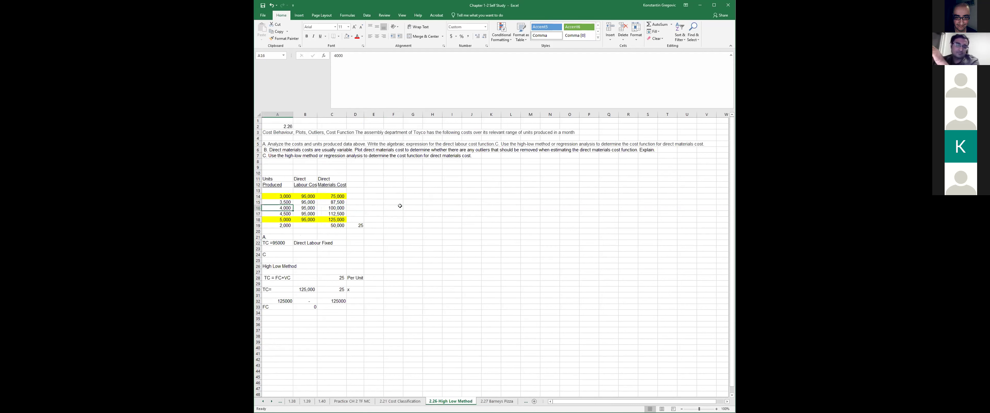
key(Up)
key(Up)
key(Up)
key(Up)
key(Up)
key(Up)
key(Up)
key(Up)
key(Up)
key(Up)
key(Up)
key(Up)
key(Up)
key(Up)
key(Up)
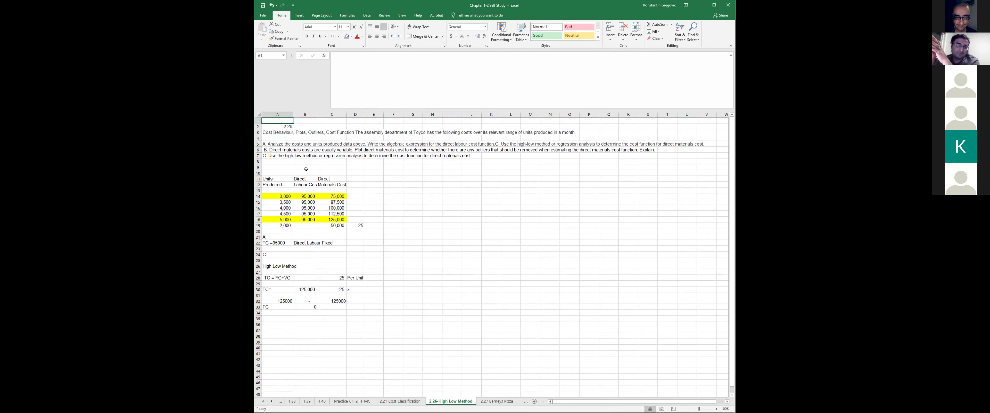
scroll(346, 184, down, 2)
scroll(400, 228, up, 2)
- Compare the highlighted lowest and highest production rows and the units difference calculated in cell A19
click(281, 198)
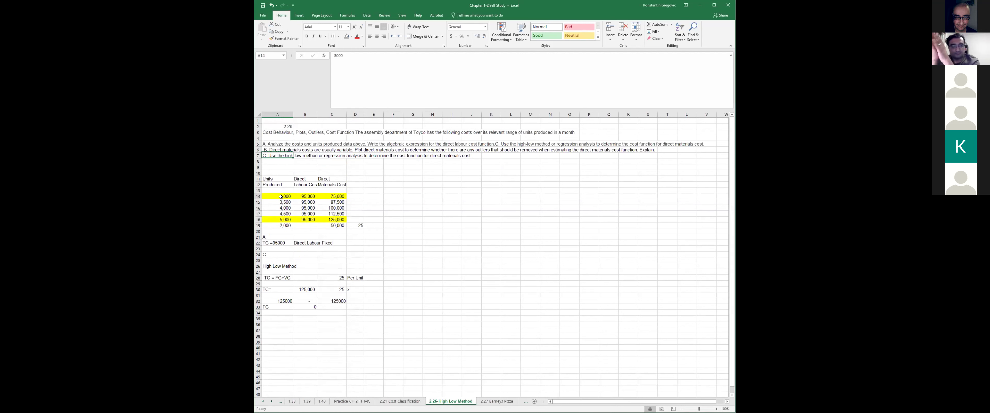
key(Right)
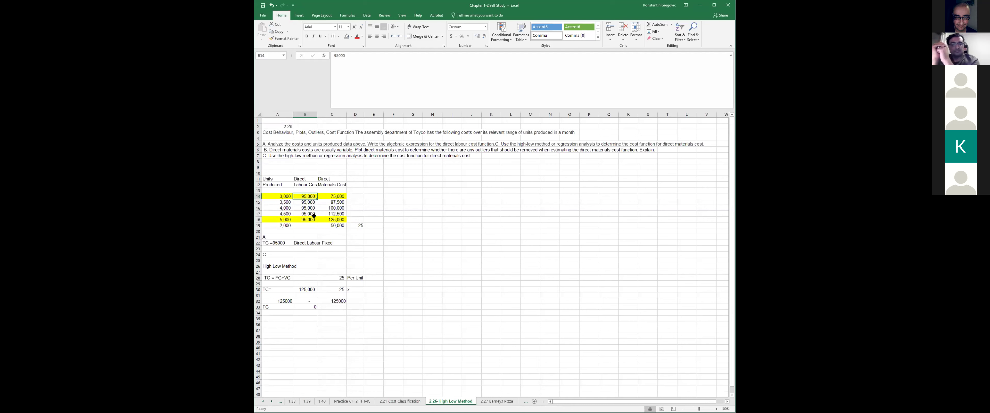
key(Right)
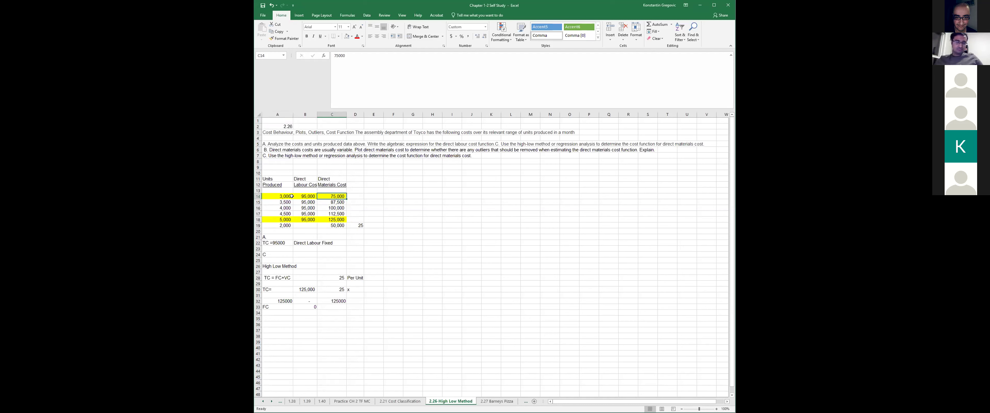
click(279, 196)
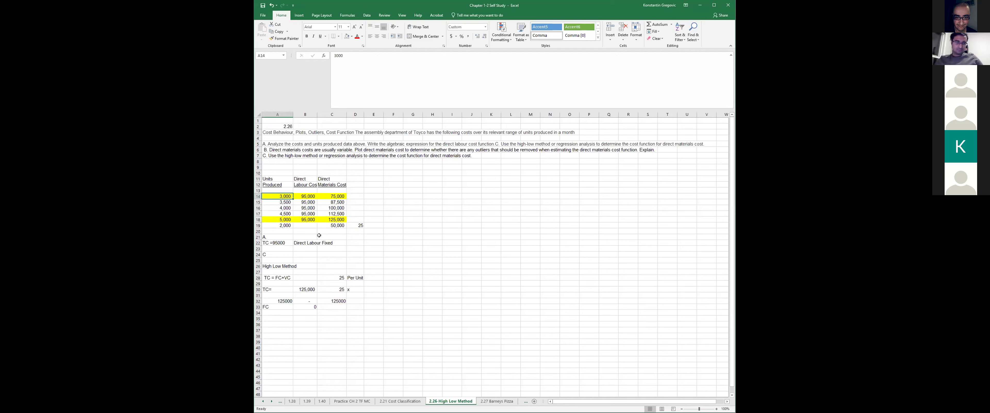
click(285, 219)
click(284, 225)
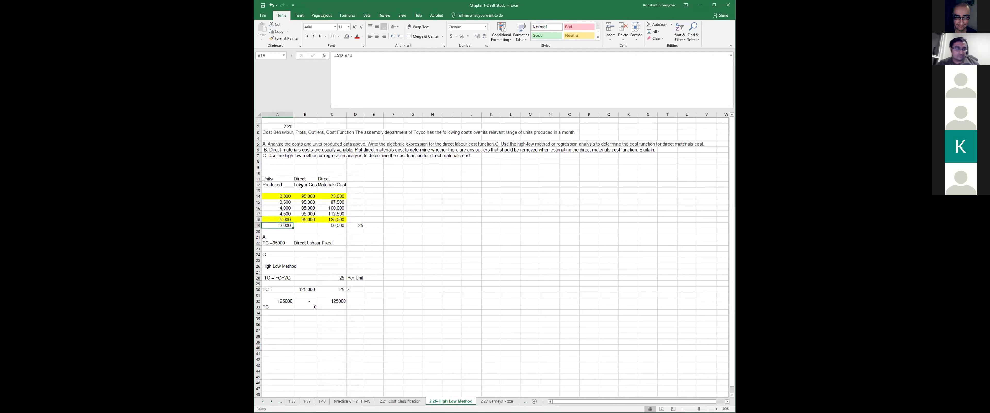
- Review the TC = FC+VC expression and the per-unit cost in row 28 of the high-low method
click(277, 277)
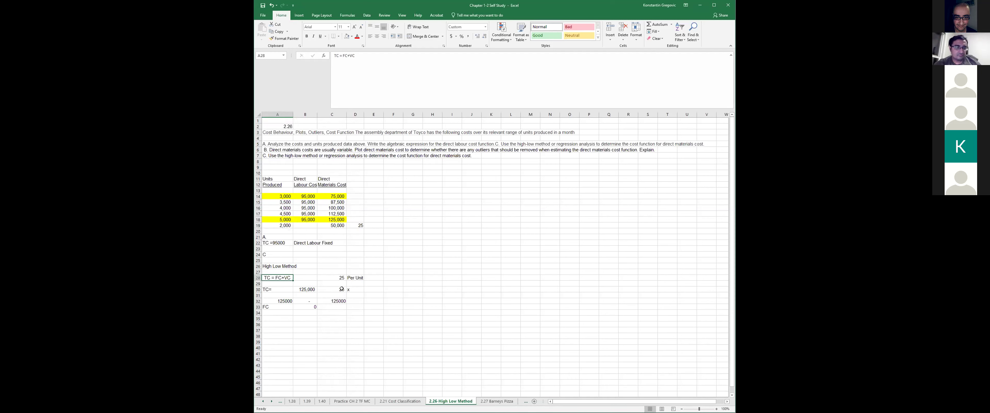
click(390, 277)
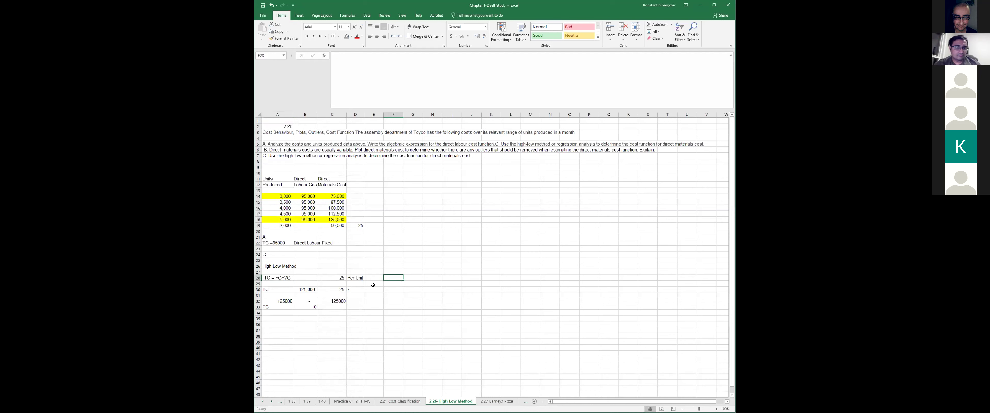
key(Left)
key(Left)
key(Left)
key(Left)
key(Left)
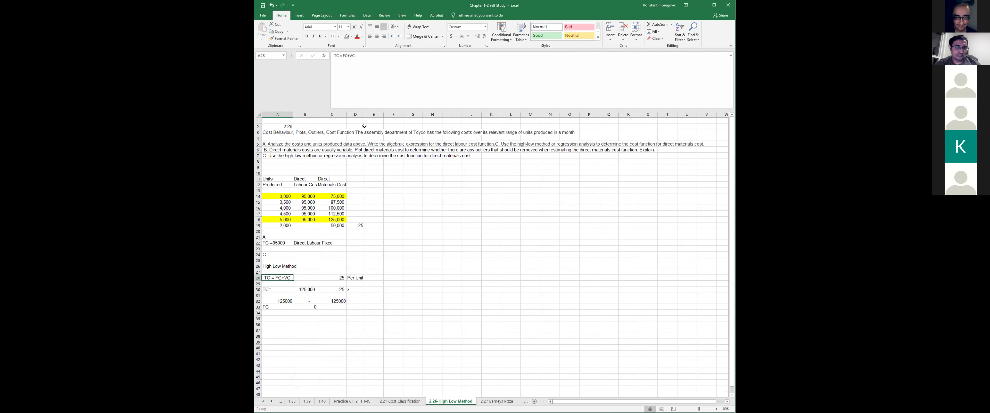
- Review the direct labour cost function in row 22, then inspect the per-unit variable cost formula in cell C28
click(292, 238)
key(Down)
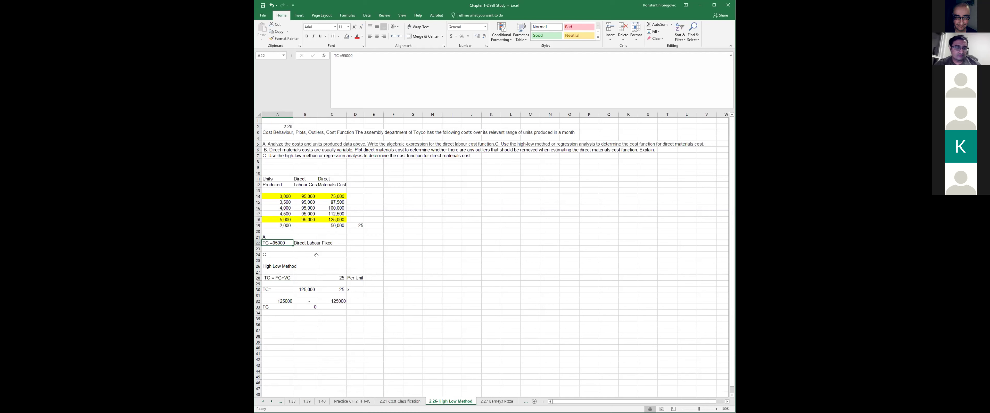
key(Down)
key(Down)
key(Down)
key(Down)
key(Down)
key(Down)
click(334, 278)
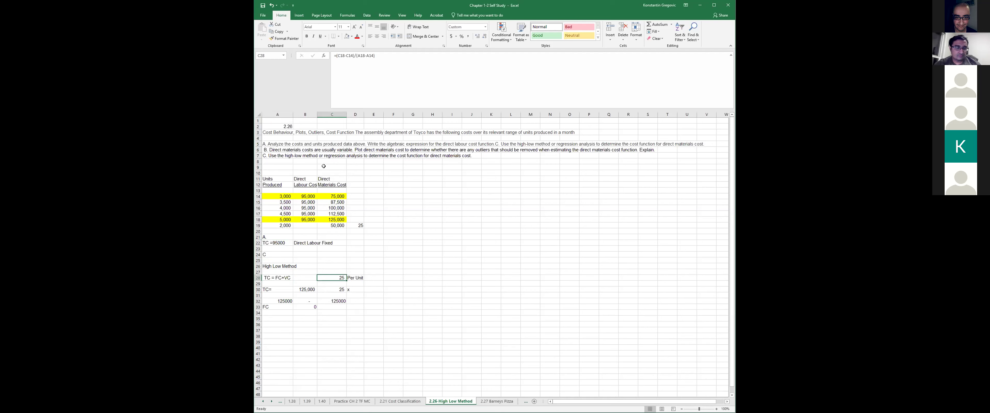
click(398, 56)
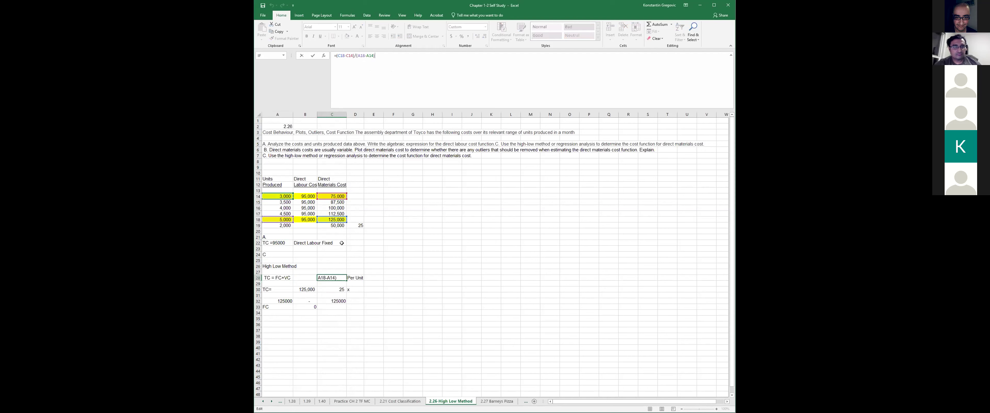
click(340, 277)
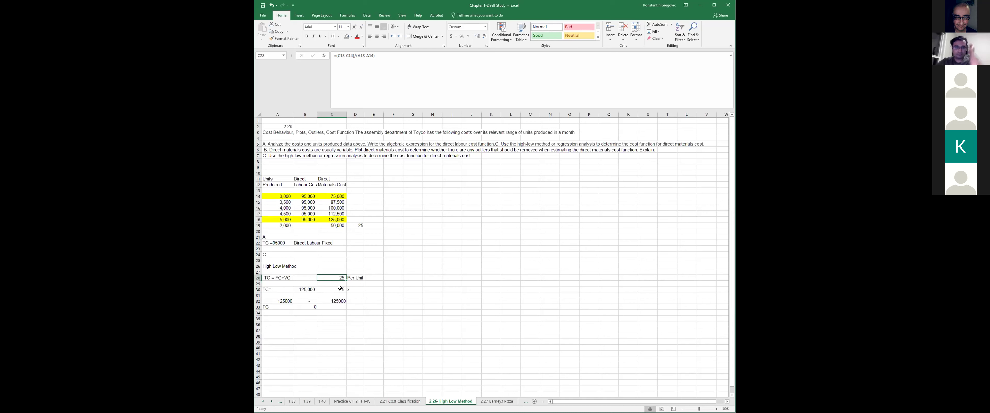
- Review the total cost expression in row 30 and the fixed cost calculation in rows 32 and 33
key(Down)
key(Down)
key(Left)
key(Left)
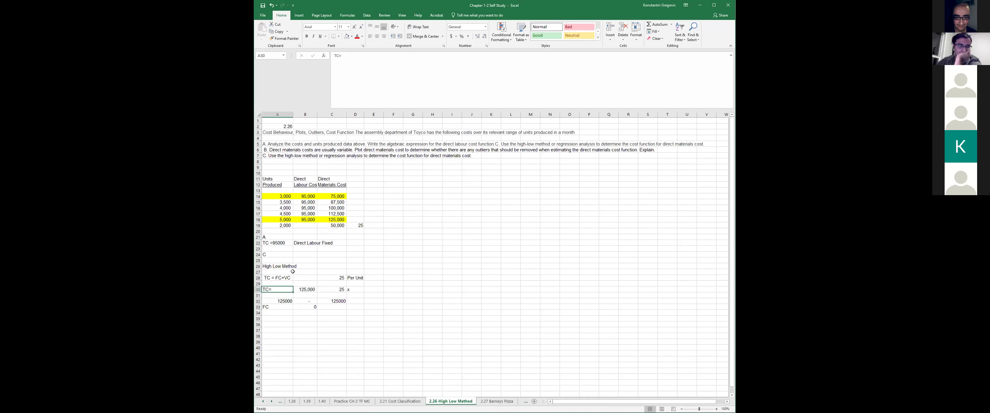
click(276, 306)
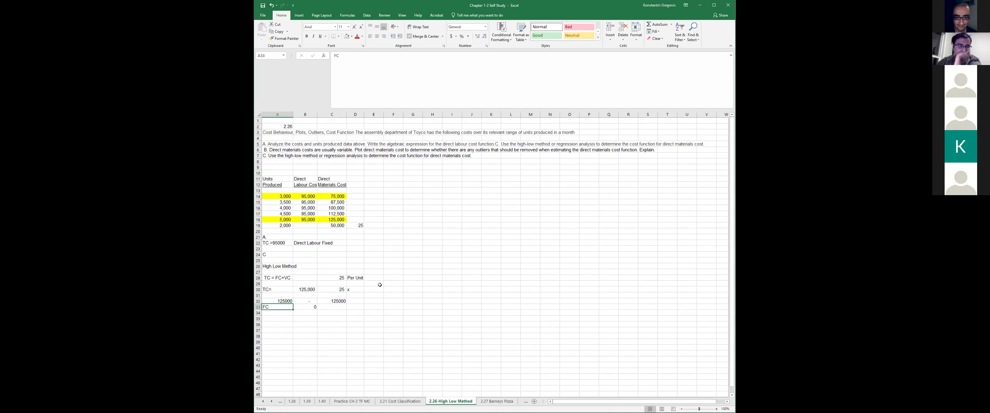
scroll(379, 284, down, 7)
scroll(380, 284, up, 7)
- Make the total cost expression in cells A30 to D30 bold
click(335, 278)
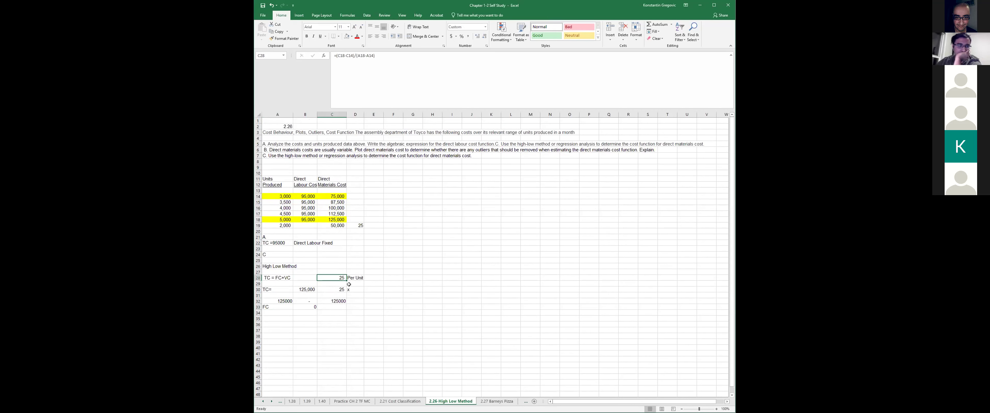
click(304, 284)
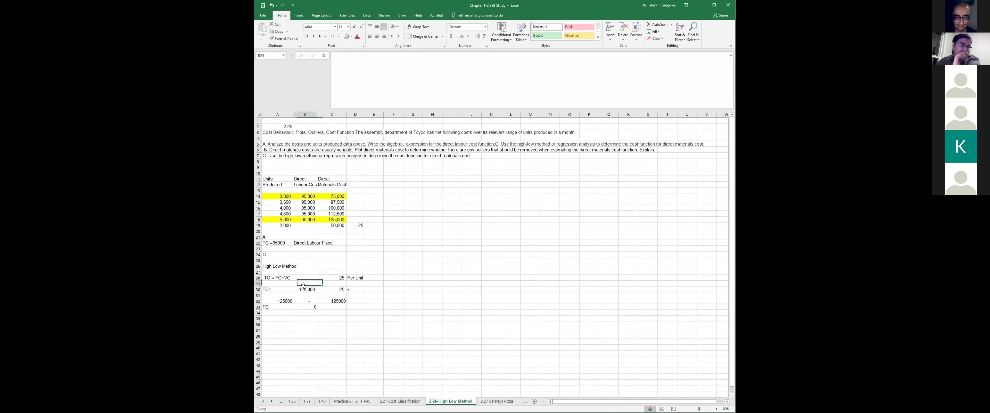
drag(272, 288, 356, 289)
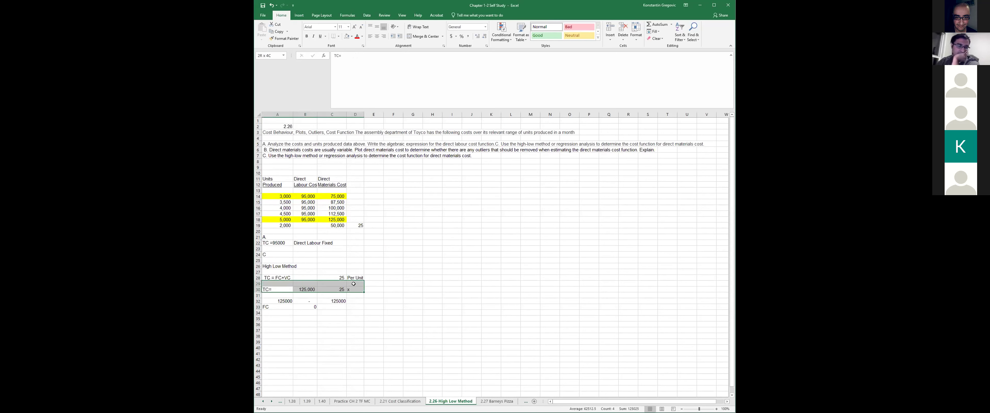
click(307, 36)
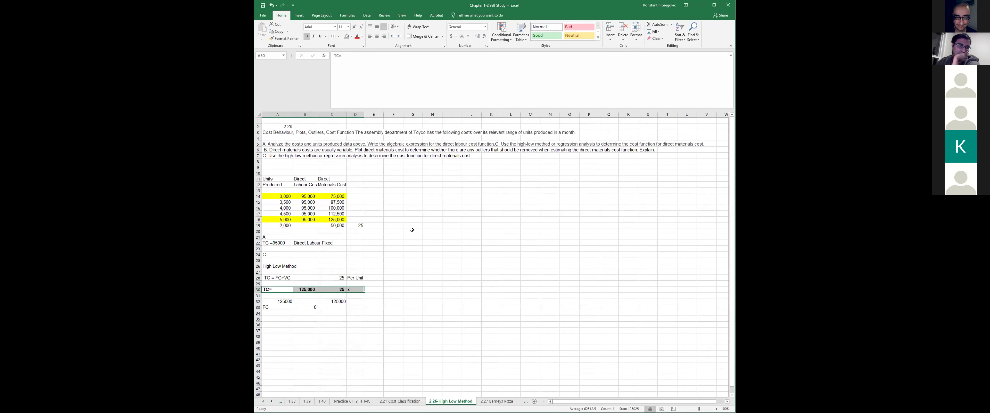
click(453, 288)
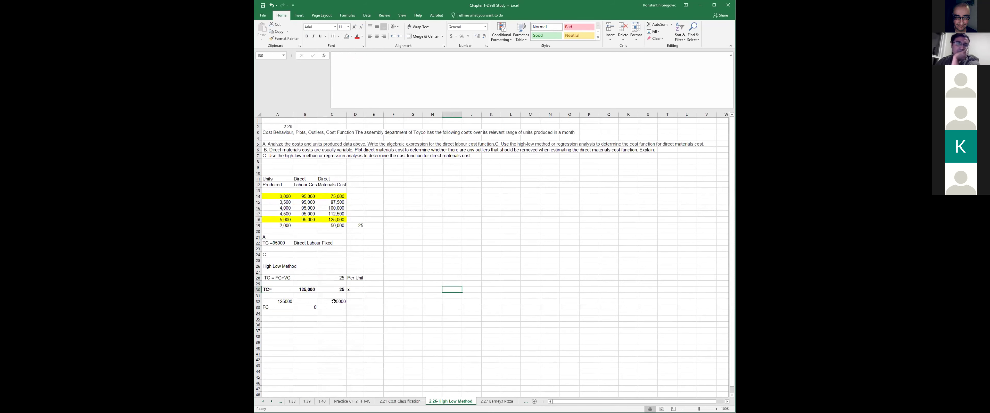
- Review the fixed cost and per-unit variable cost cells B30 and C30 in the total cost expression
click(306, 288)
click(336, 288)
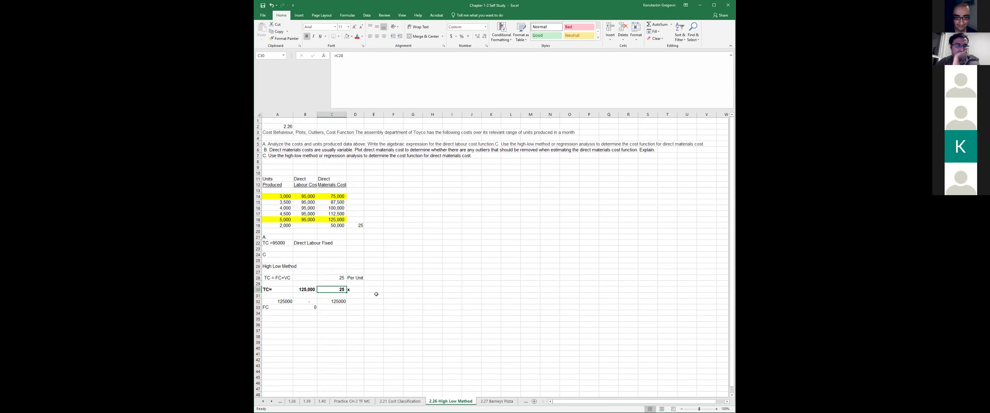
key(Right)
key(Right)
key(Right)
key(Right)
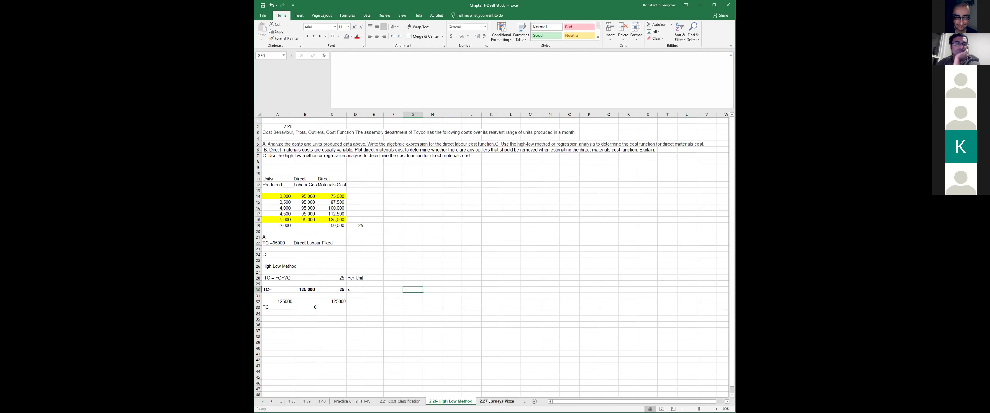
- Open the 2.27 Barneys Pizza sheet and look over its questions, fixed and variable cost split, and total cost solution
click(496, 401)
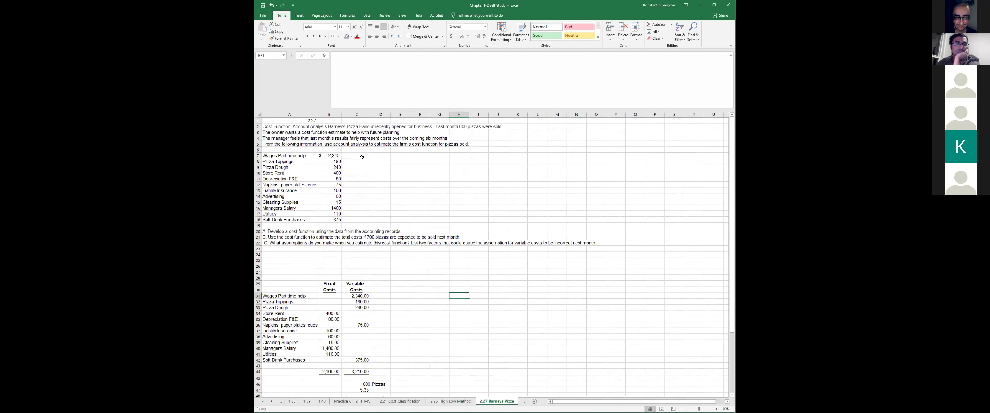
click(345, 231)
click(293, 243)
click(292, 248)
scroll(369, 273, down, 1)
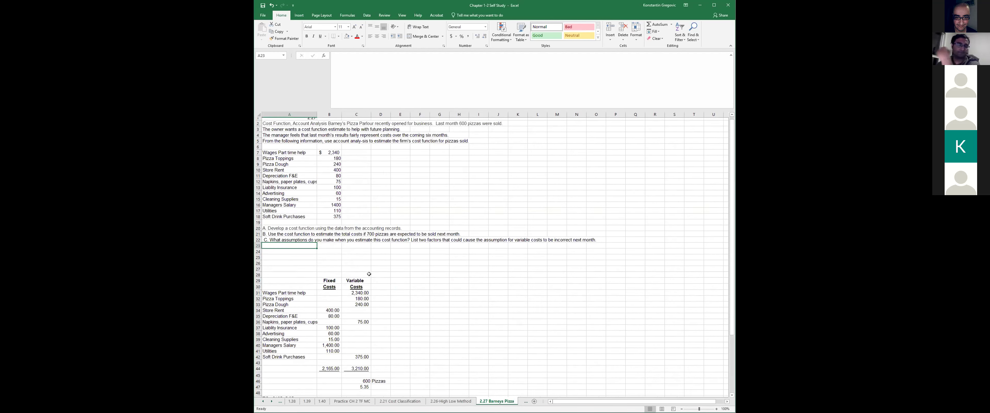
scroll(369, 274, down, 7)
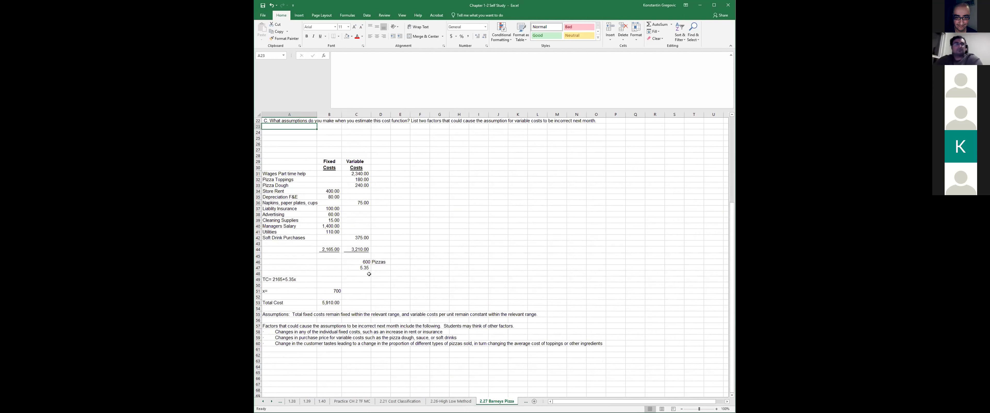
scroll(369, 273, up, 7)
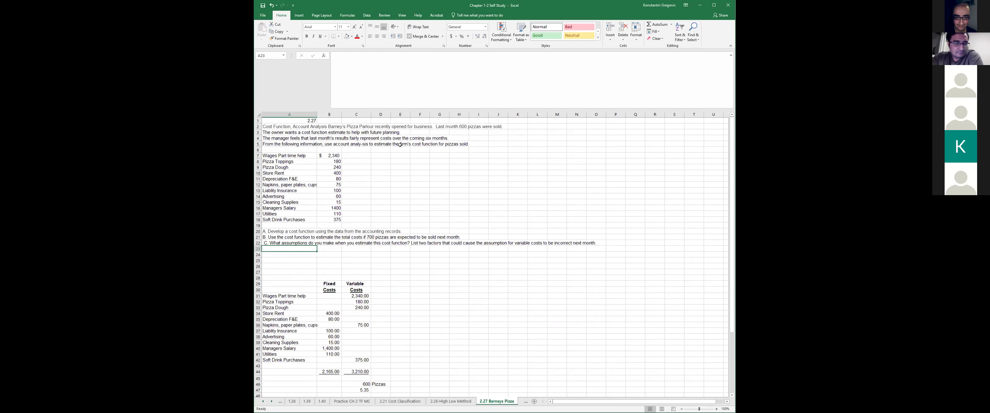
- Review questions A and B of the Barneys Pizza exercise in rows 20 and 21
click(303, 230)
scroll(366, 228, down, 2)
click(292, 203)
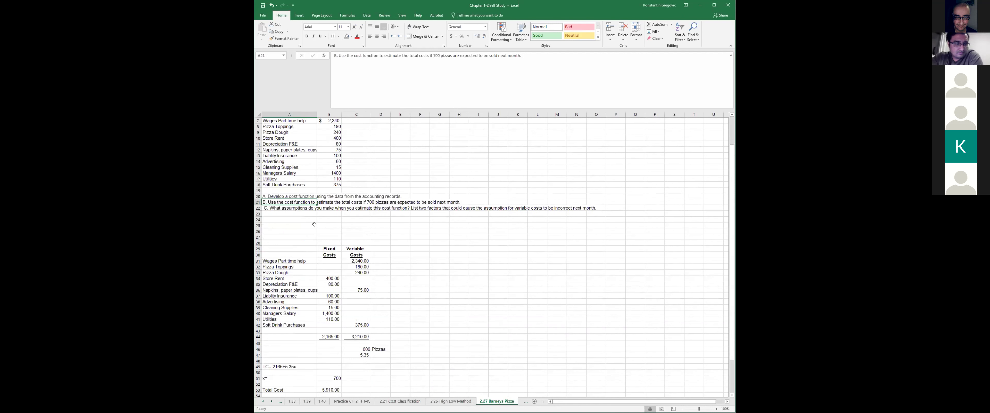
scroll(315, 224, up, 2)
click(458, 268)
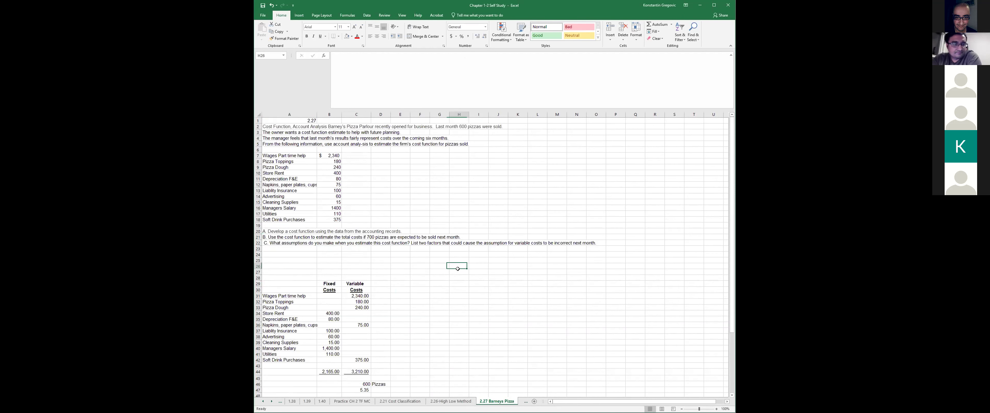
- Browse the neighbouring exercise sheets from 2.26 High Low Method through to 2.41 High Low Method
click(451, 401)
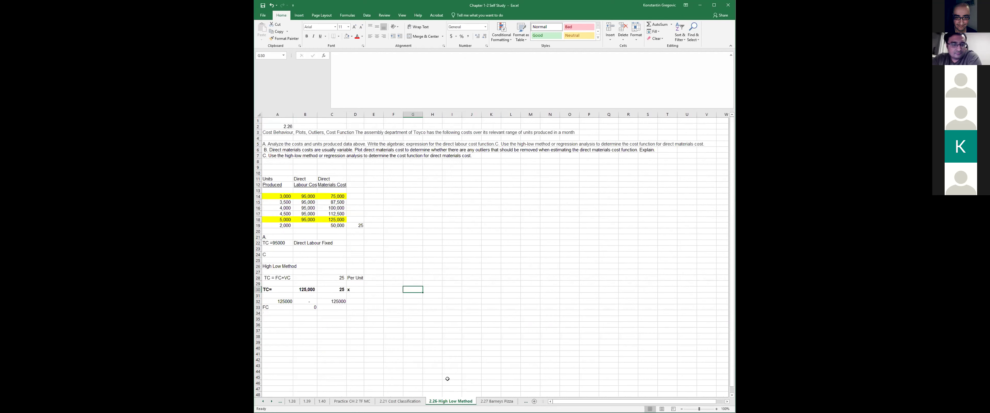
click(413, 402)
click(450, 401)
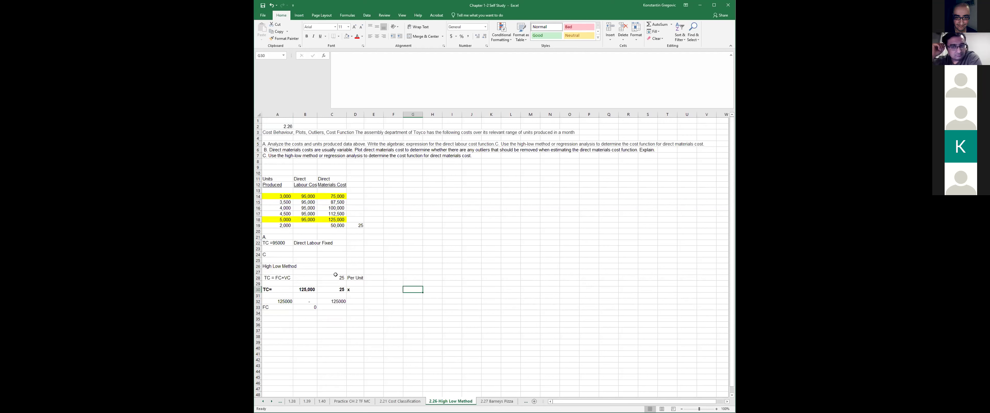
click(432, 263)
click(471, 231)
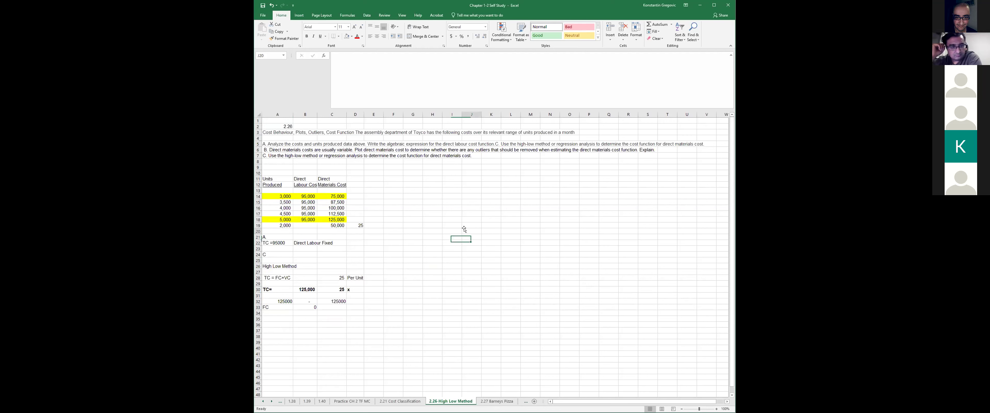
key(ctrl+Page_Down)
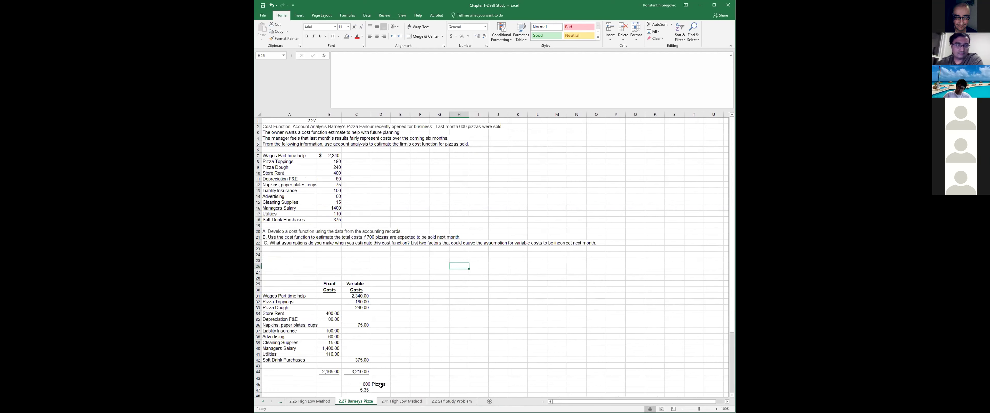
key(ctrl+Page_Down)
scroll(453, 207, up, 4)
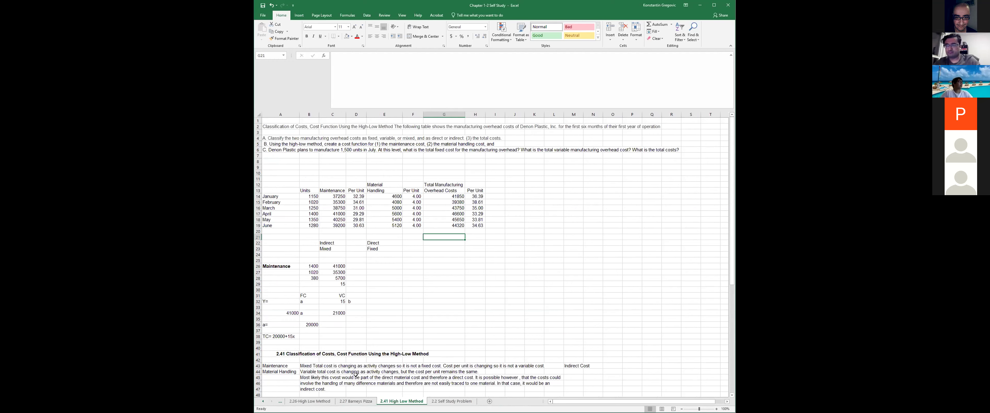
- Return to the 2.26 High Low Method sheet and review the fixed cost calculation in rows 32 and 33
click(310, 401)
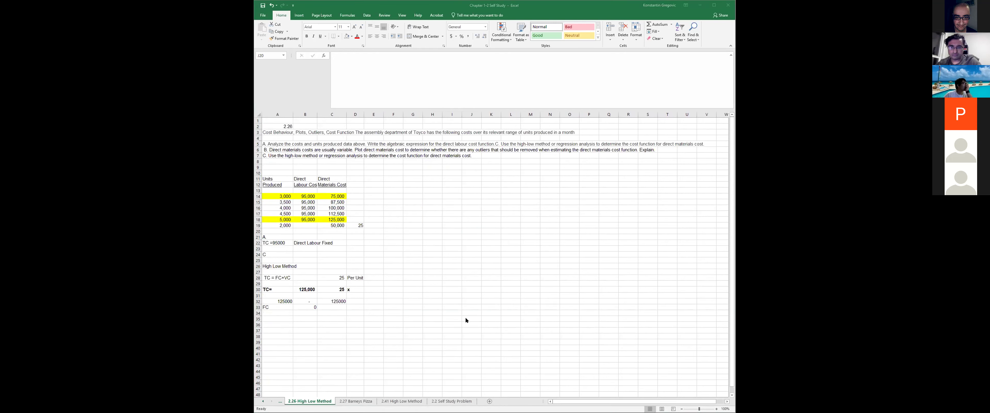
click(300, 288)
click(282, 300)
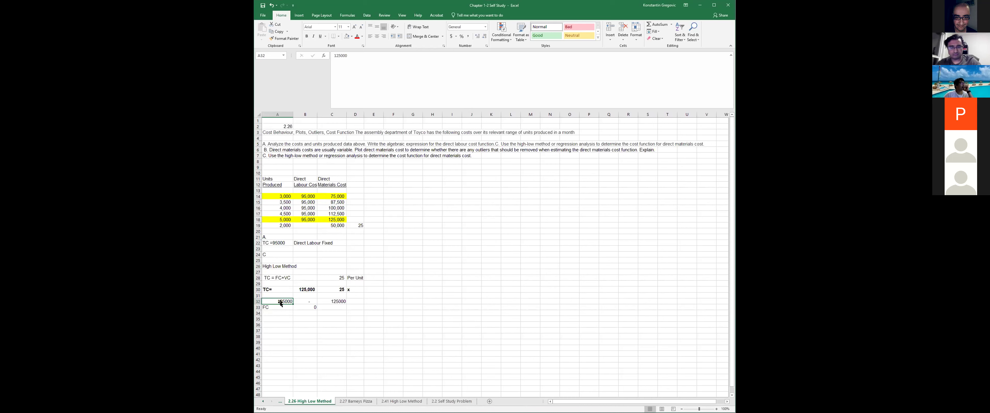
click(339, 301)
click(308, 303)
click(310, 307)
- Review the terms of the total cost expression in row 30, from the fixed cost in B30 to the x in D30
click(306, 289)
drag(280, 291, 396, 290)
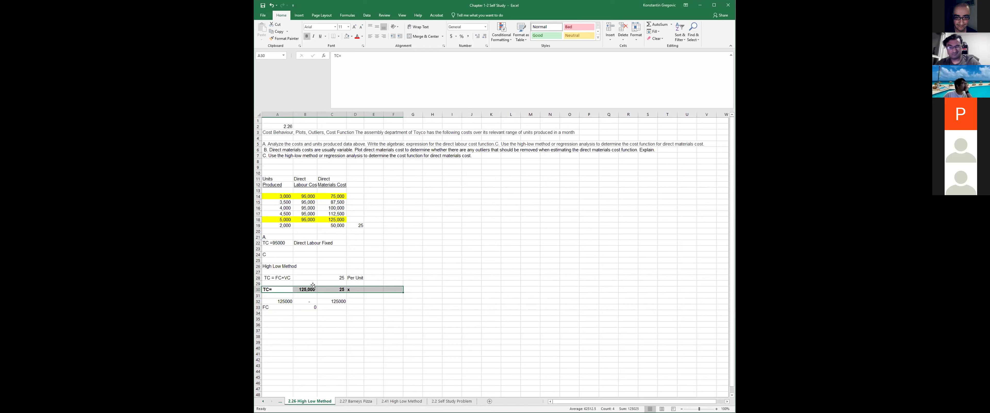
click(306, 289)
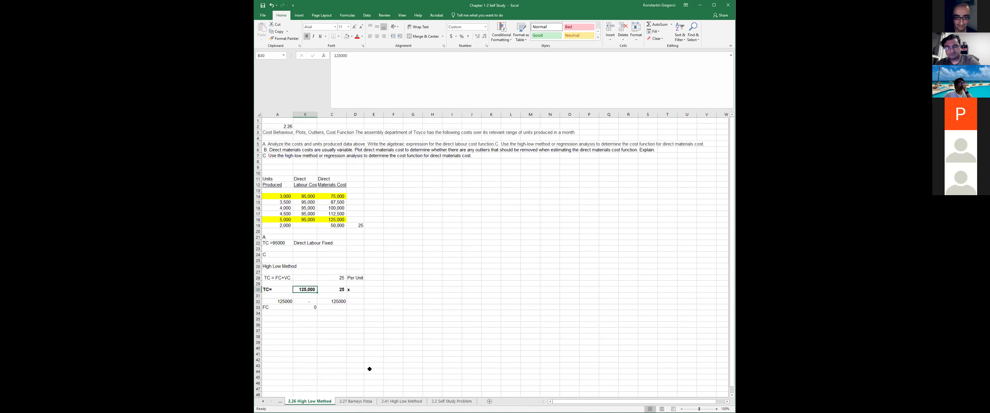
click(351, 289)
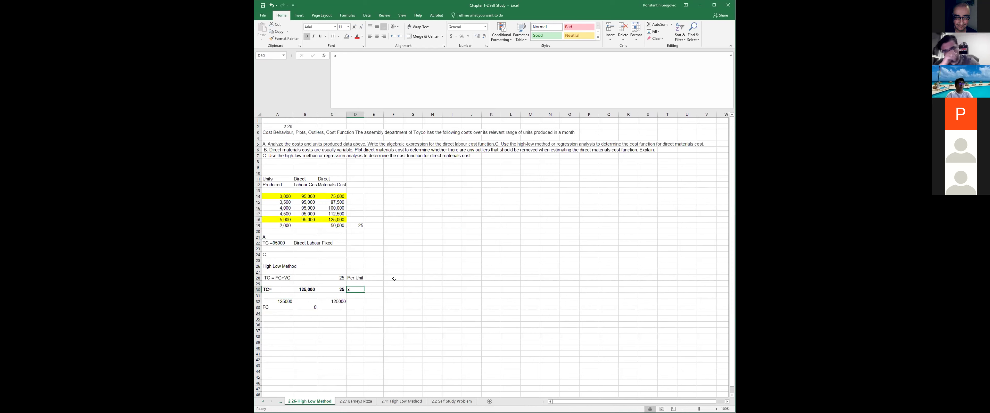
- Calculate the variable cost of 5000 units in cell F30 with the formula =5000*C30
click(386, 287)
text(=5000)
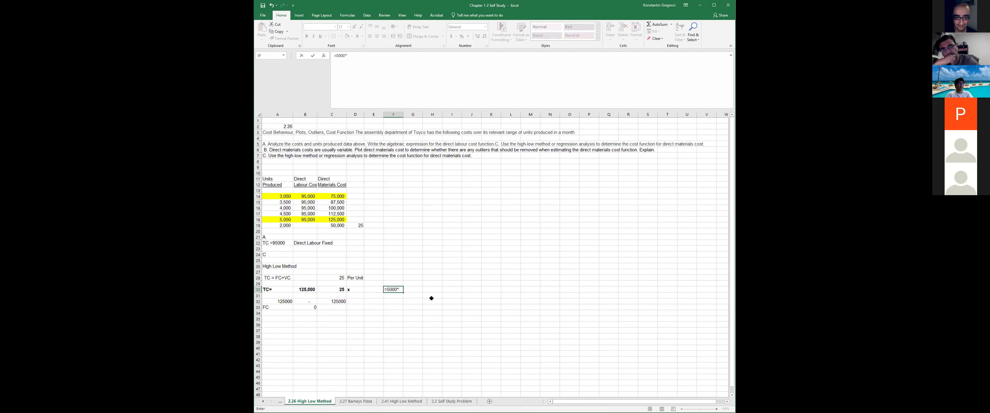
text(*)
key(Left)
key(Left)
key(ctrl+Return)
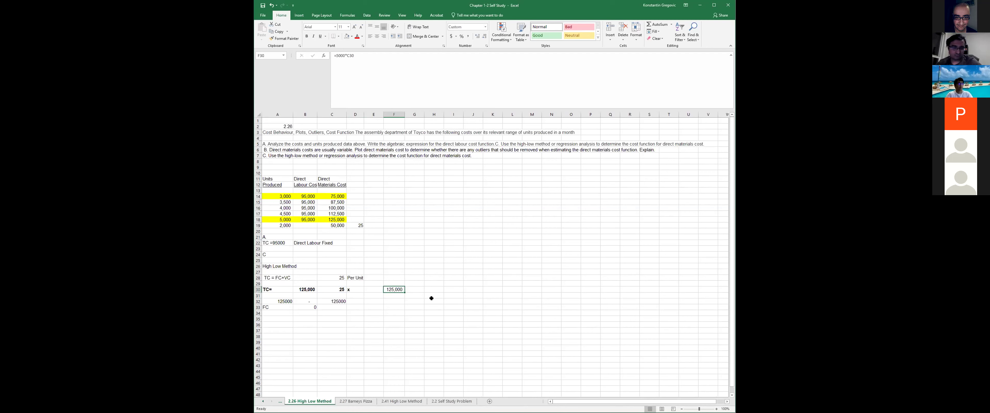
- Make the FC label and fixed cost result in cells A33 and B33 bold, and clear the calculation in F30
click(282, 300)
click(333, 301)
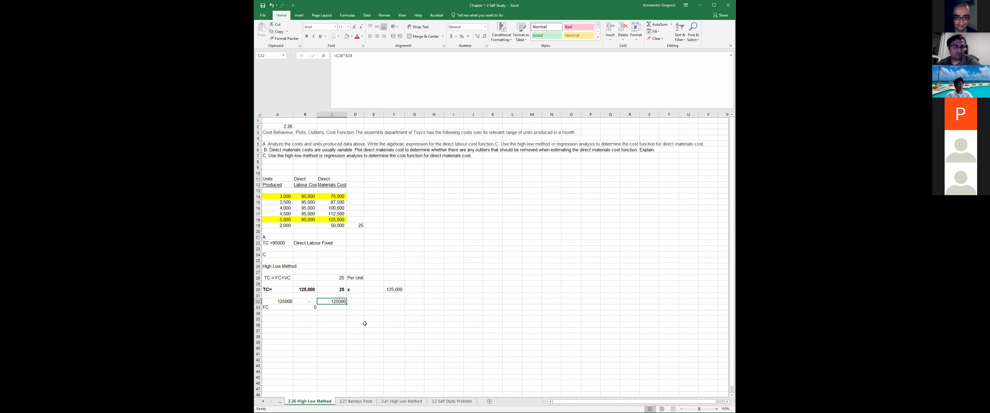
click(303, 308)
drag(275, 307, 305, 308)
click(306, 36)
click(392, 289)
key(Delete)
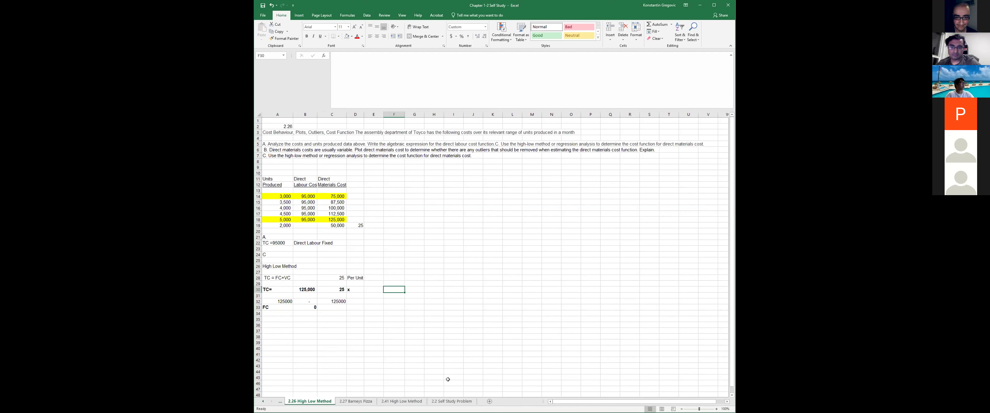
- Open the 2.41 High Low Method sheet and look through the exercise and its worked solution
click(402, 400)
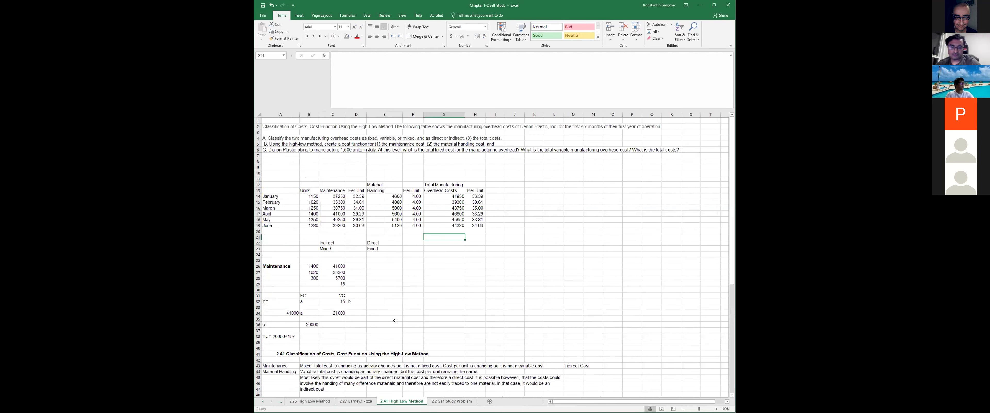
scroll(355, 288, down, 4)
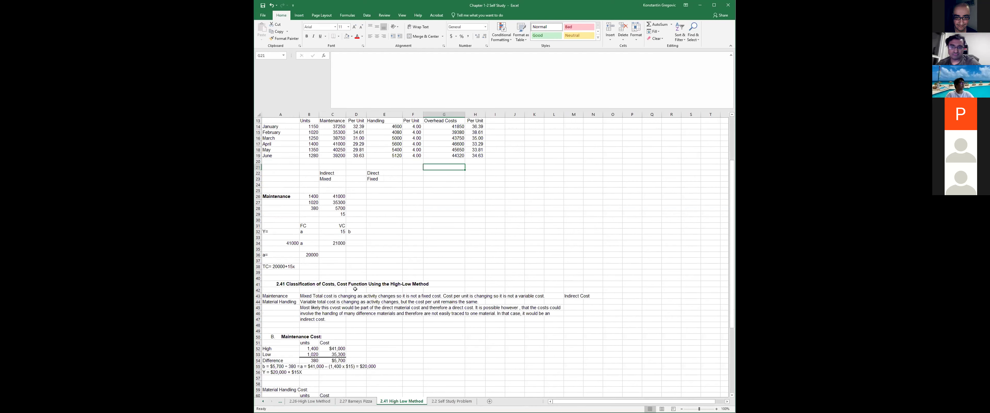
scroll(355, 289, down, 9)
scroll(356, 288, up, 4)
scroll(355, 289, up, 9)
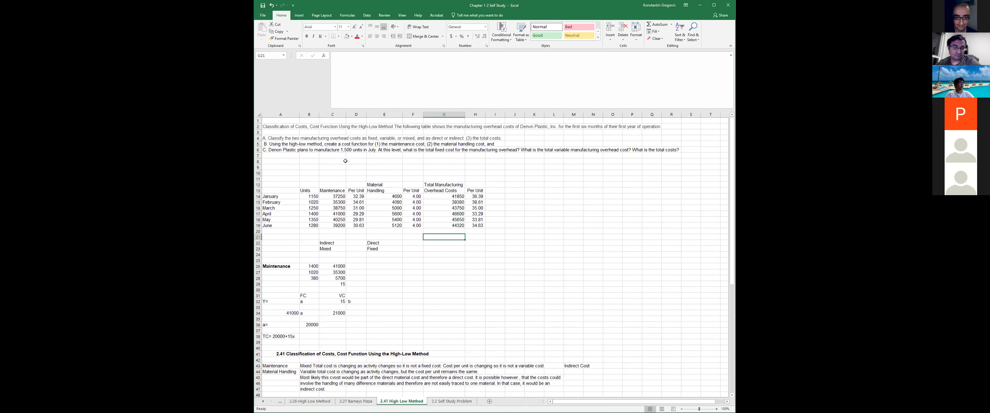
- Read question A in row 4 about classifying the two manufacturing overhead costs
click(332, 168)
click(281, 138)
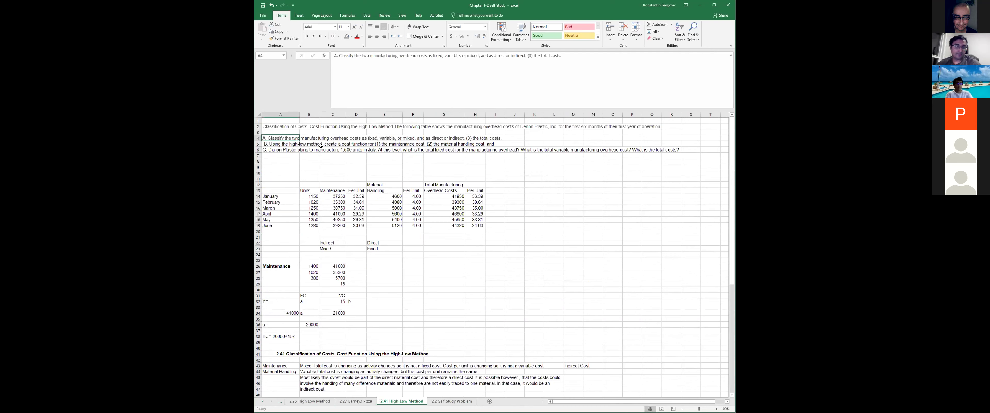
click(377, 139)
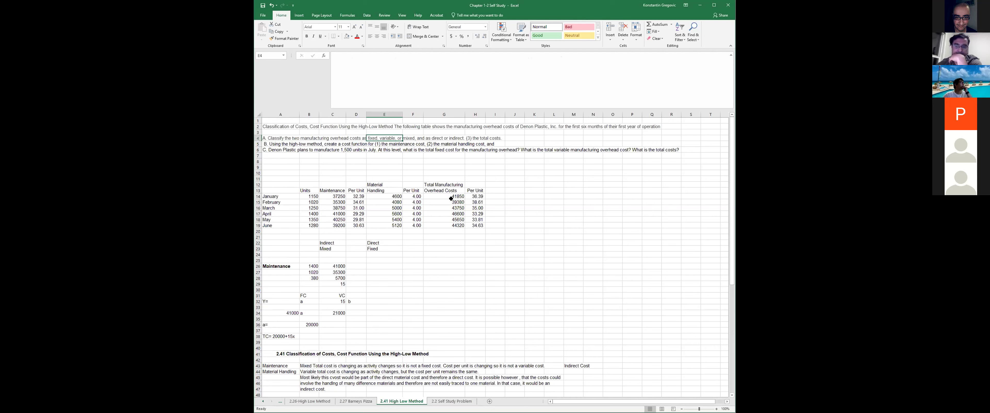
- Examine the material handling per-unit costs for January to June in cells F14 to F19
drag(414, 196, 417, 229)
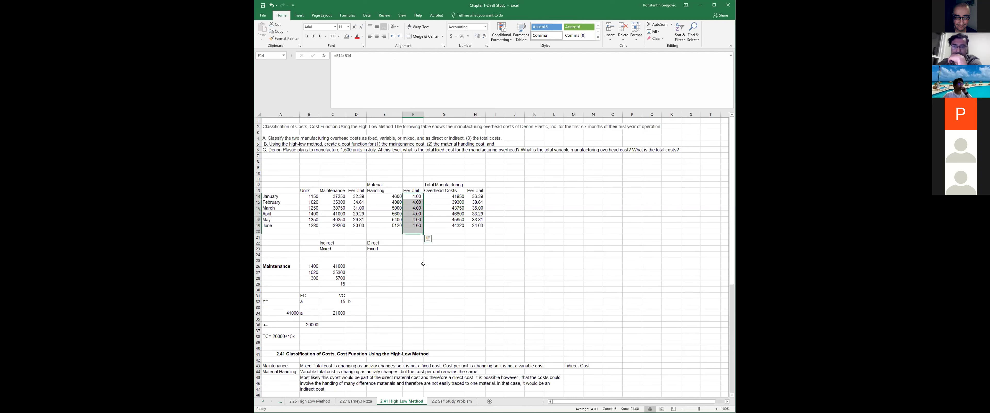
click(425, 262)
drag(411, 196, 416, 226)
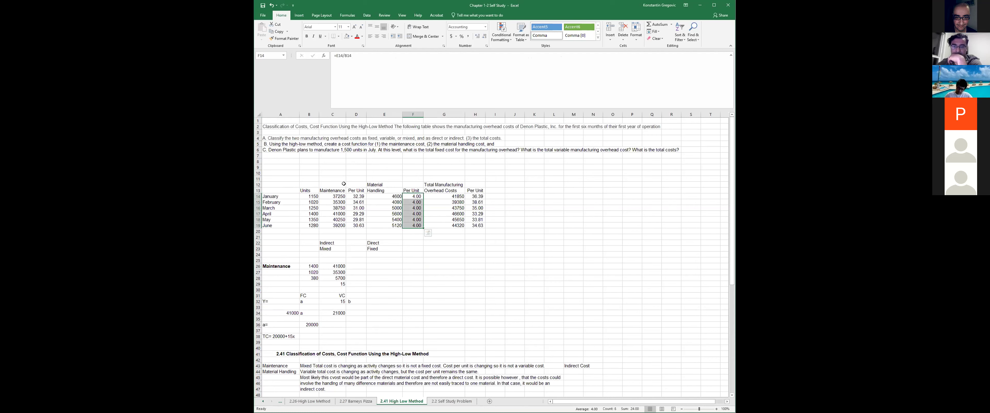
click(411, 269)
drag(412, 190, 415, 226)
click(444, 242)
drag(415, 197, 418, 225)
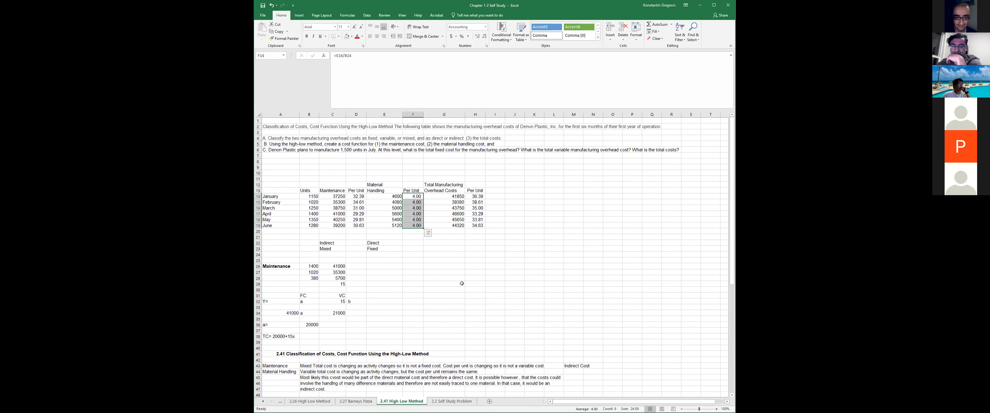
drag(413, 191, 414, 226)
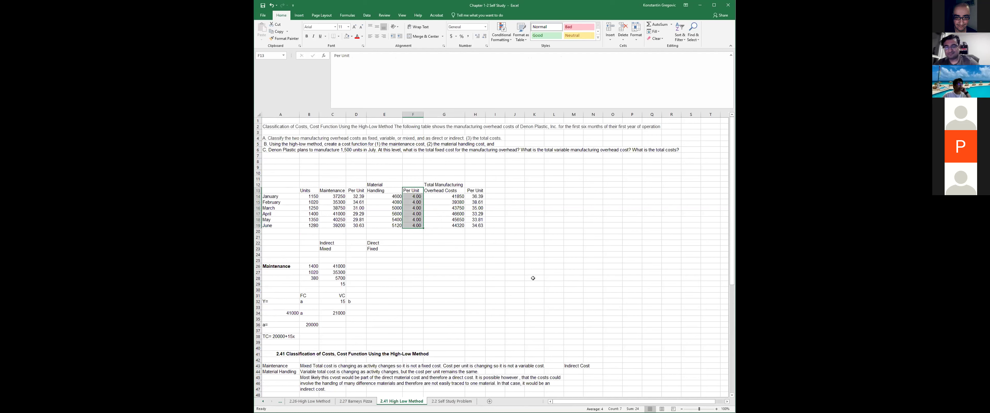
drag(534, 278, 533, 266)
- Compare the per-unit total overhead costs in H14 to H19 with the per-unit maintenance costs in column D
drag(476, 196, 481, 224)
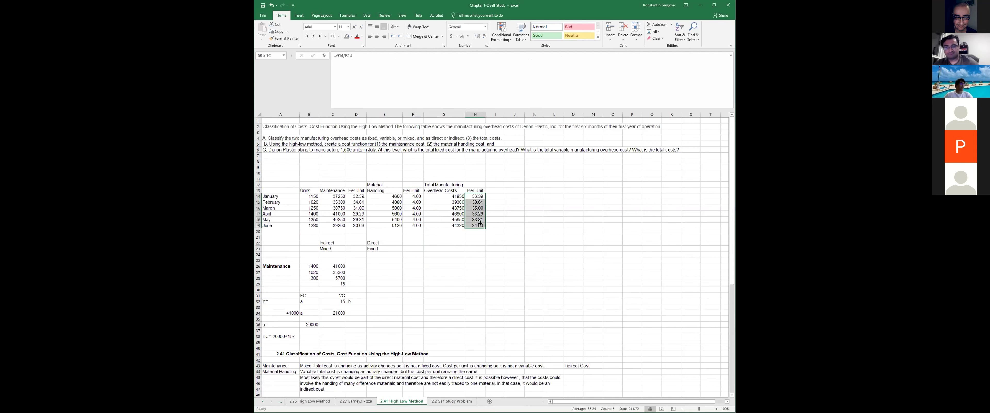
click(480, 223)
key(Up)
key(Up)
key(Up)
key(Up)
key(Up)
key(Up)
drag(360, 194, 360, 226)
drag(446, 273, 449, 268)
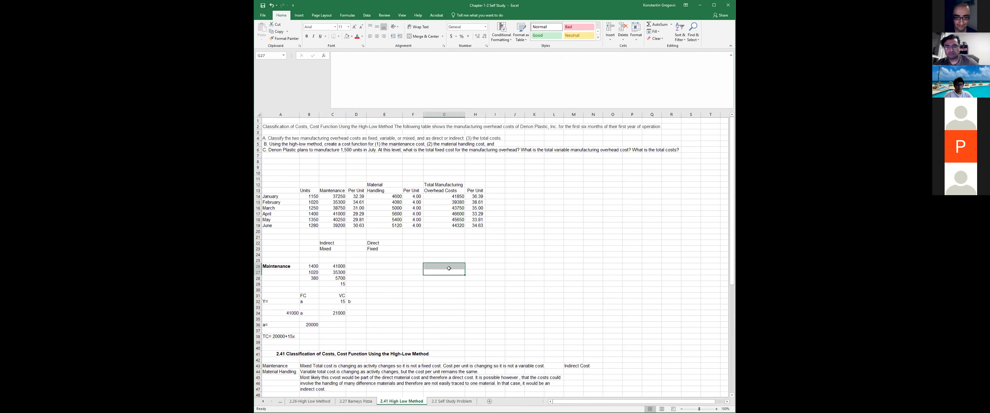
- Recheck the per-unit material handling column F against the other per-unit costs
drag(412, 196, 410, 228)
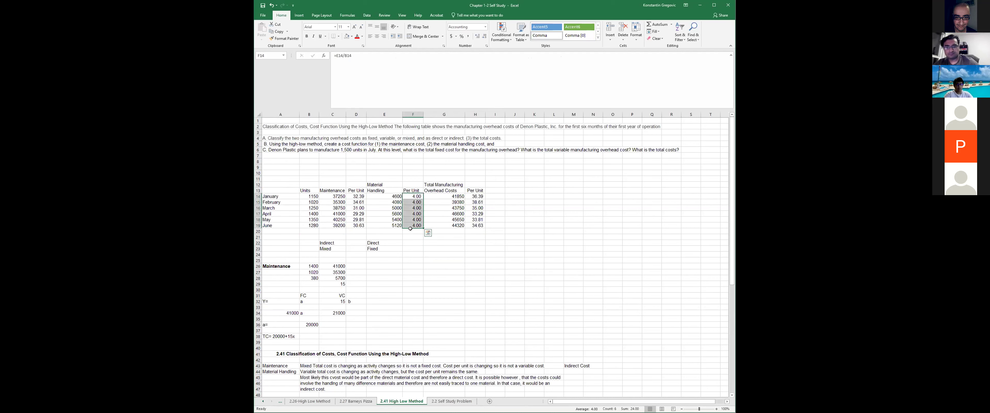
click(433, 266)
drag(412, 190, 412, 231)
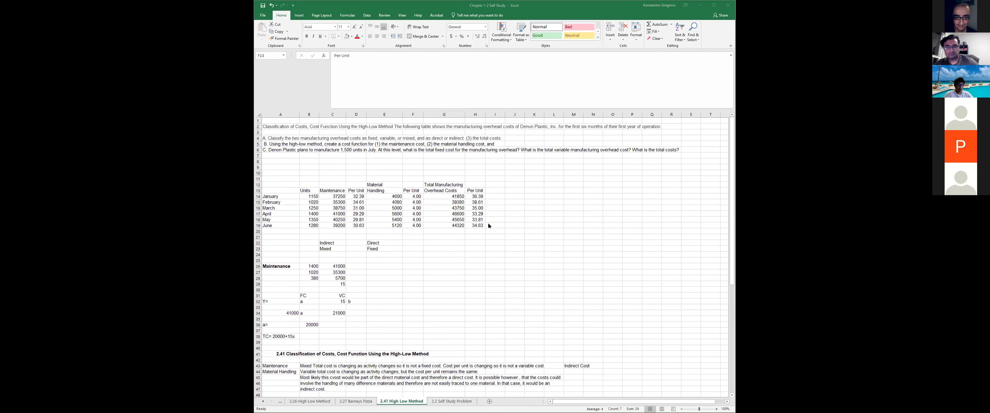
- Review the 2.41 solution's cost classifications, high-low calculations and cost functions below the working area
scroll(489, 225, down, 6)
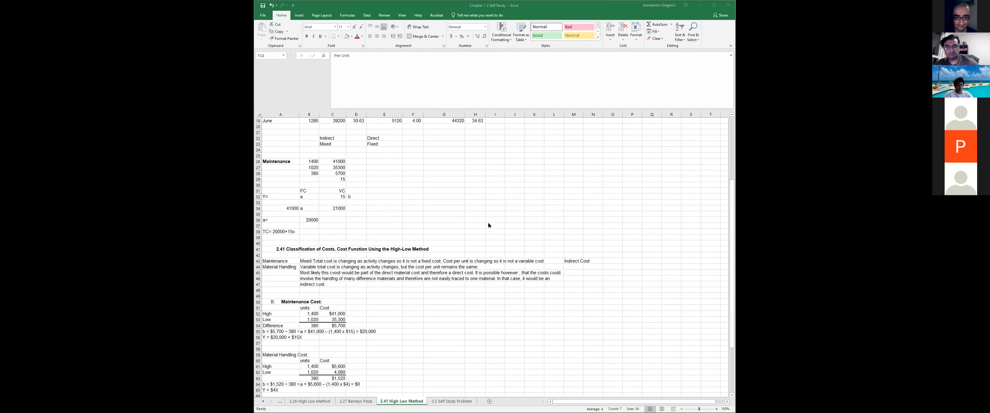
scroll(393, 237, down, 4)
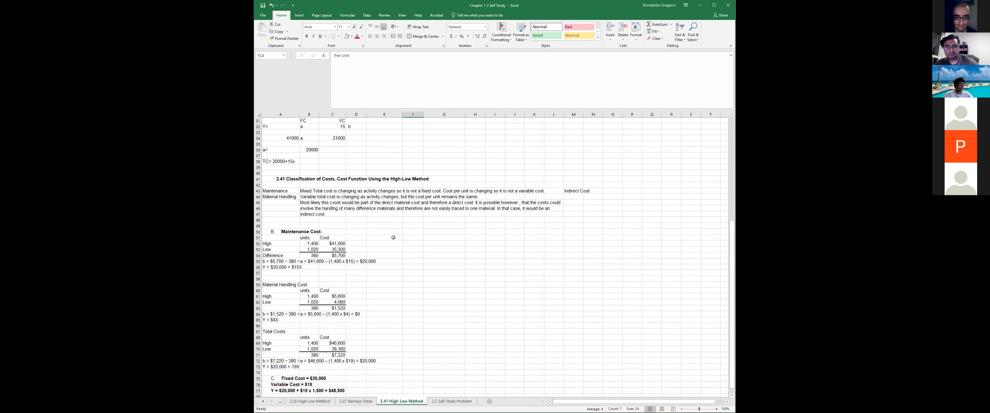
click(398, 179)
scroll(407, 274, down, 4)
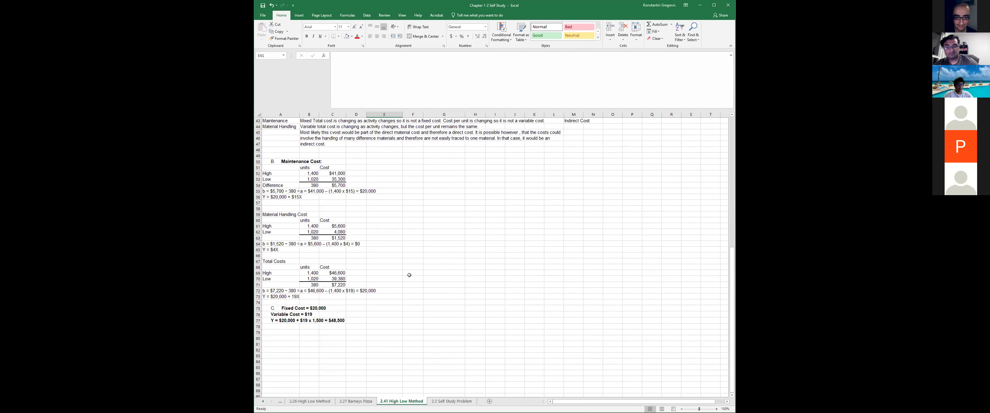
scroll(306, 351, up, 3)
click(305, 351)
scroll(400, 335, up, 11)
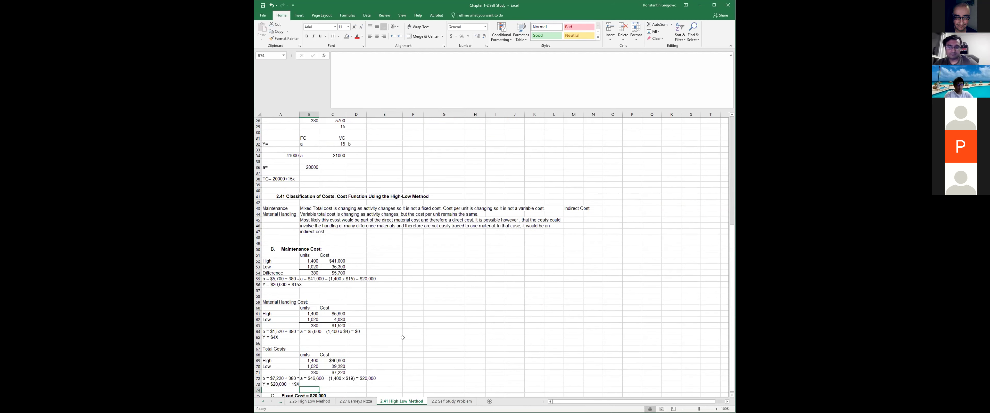
- Open the 2.2 Self Study Problem sheet and read the Nursery Supply problem and its cost driver regressions from the first row
click(452, 401)
click(444, 338)
scroll(442, 333, up, 10)
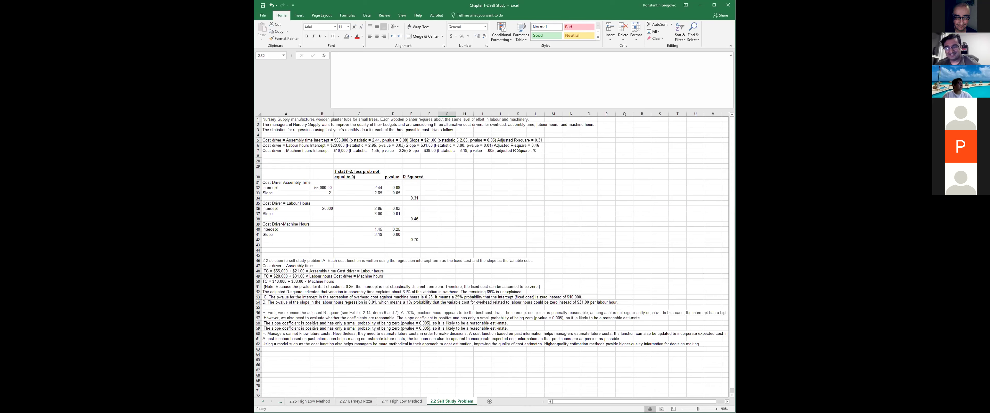
click(466, 229)
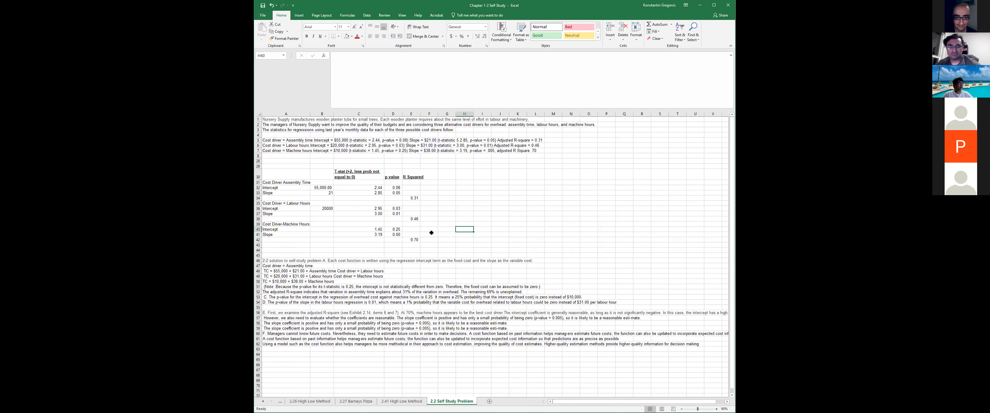
scroll(432, 233, down, 2)
scroll(432, 232, up, 2)
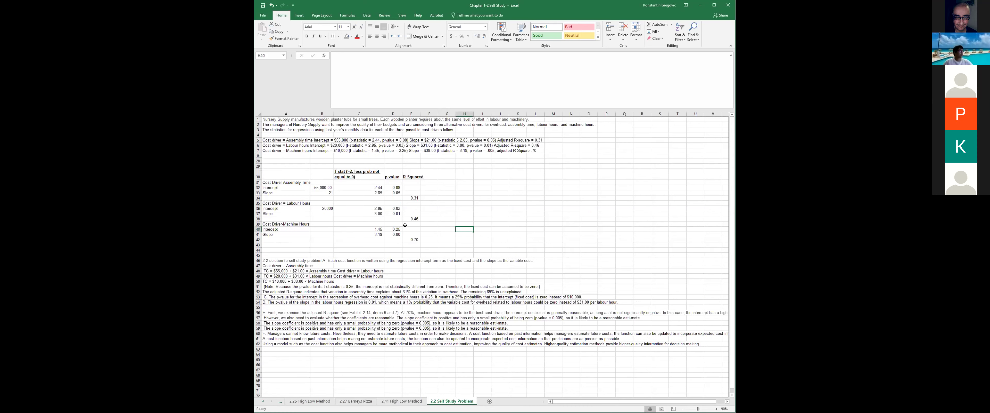
click(279, 139)
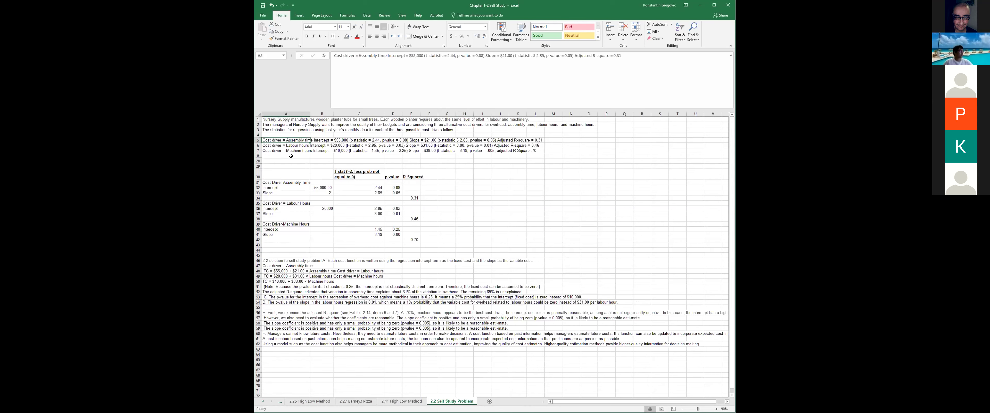
click(276, 160)
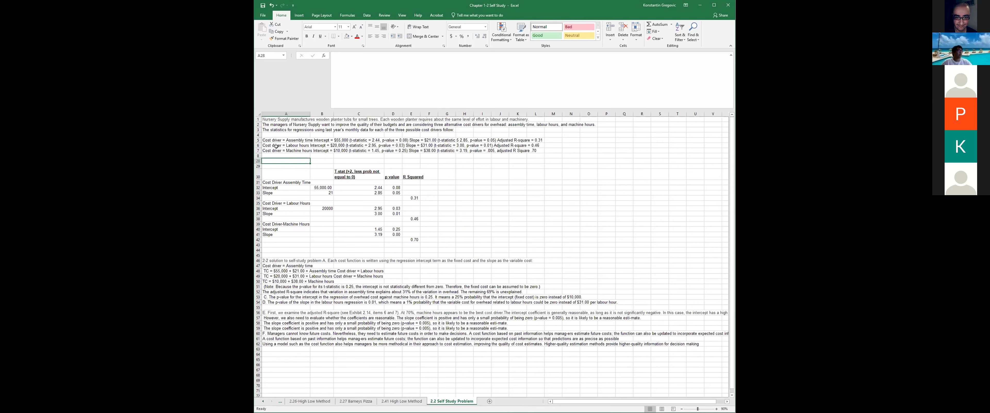
- Enter the total cost formula note "TC=VC(x) + FC" as text in cell O7
click(590, 153)
text(TC=VC)
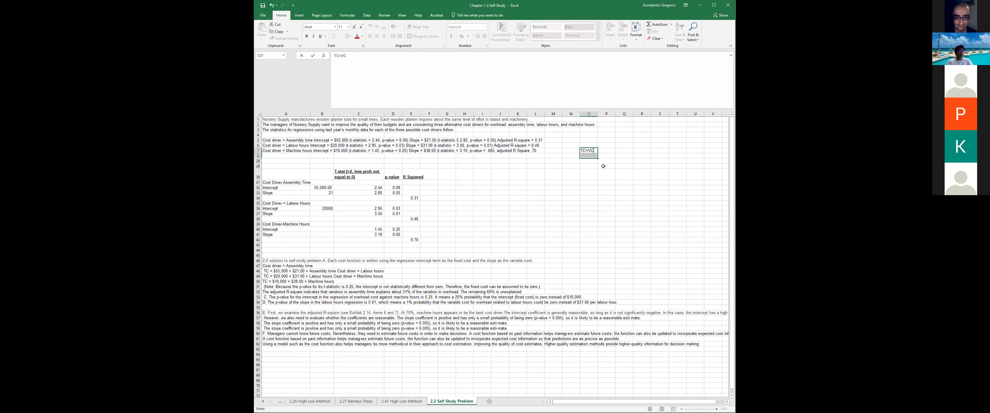
text((x) + FC)
key(Return)
key(Down)
key(Down)
key(Down)
key(Up)
key(Up)
key(Up)
key(Down)
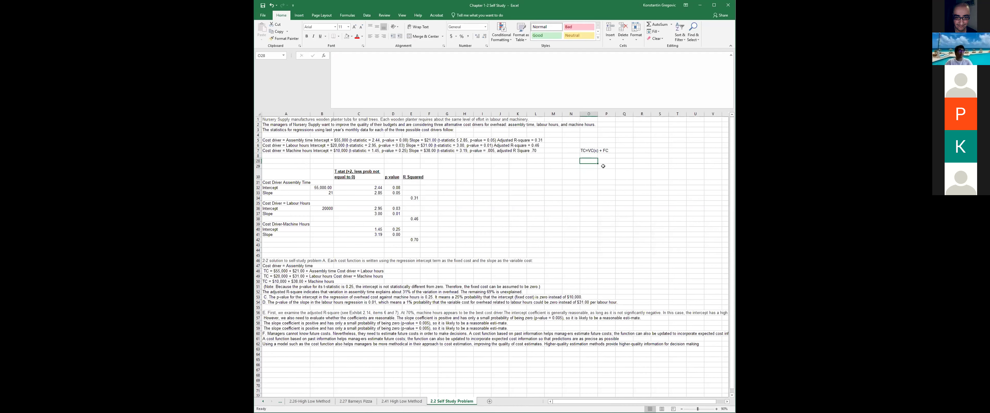
key(Up)
key(Up)
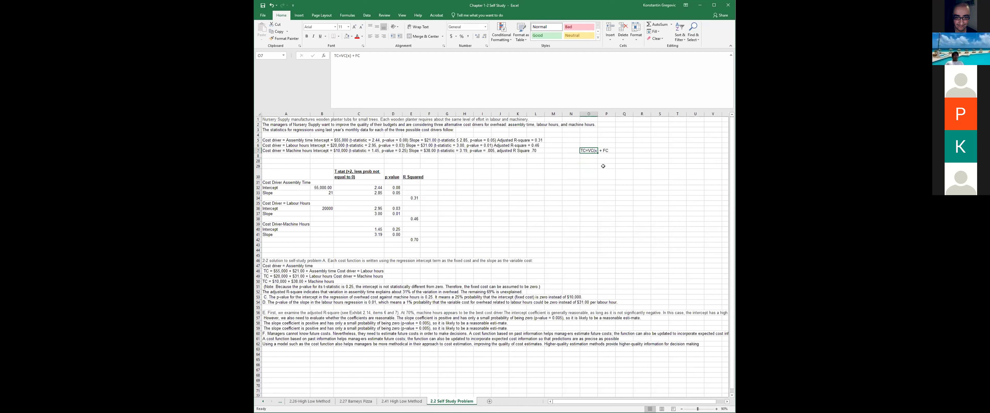
- Enter the label "Cost Driver VC" in cell O28 below the total cost formula
key(Down)
key(Down)
text(Co)
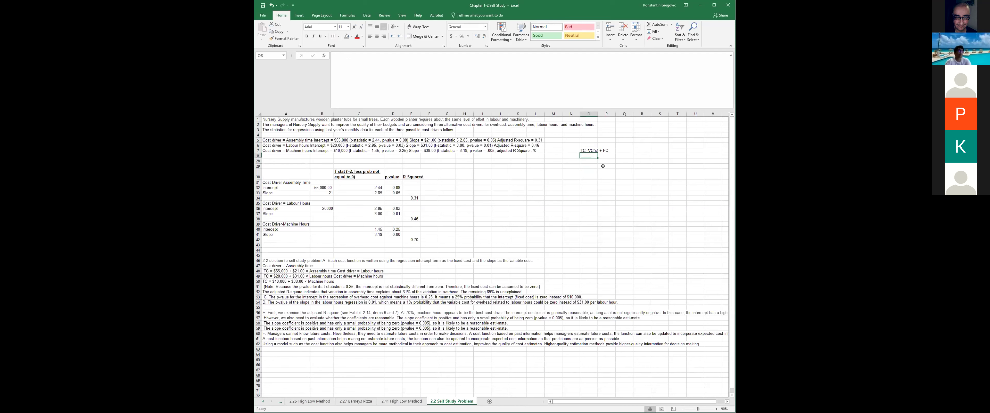
text(st Driver VC)
key(Return)
text(Two)
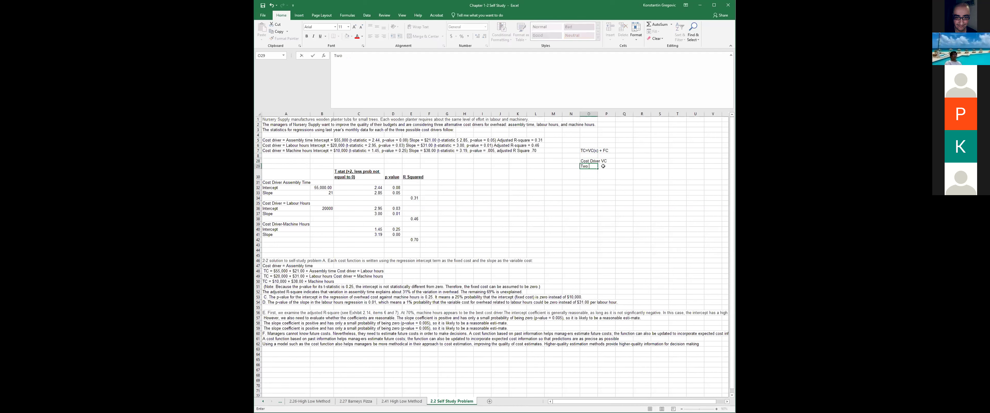
text( Cos)
key(BackSpace)
key(BackSpace)
key(BackSpace)
key(BackSpace)
key(BackSpace)
key(BackSpace)
key(BackSpace)
key(Return)
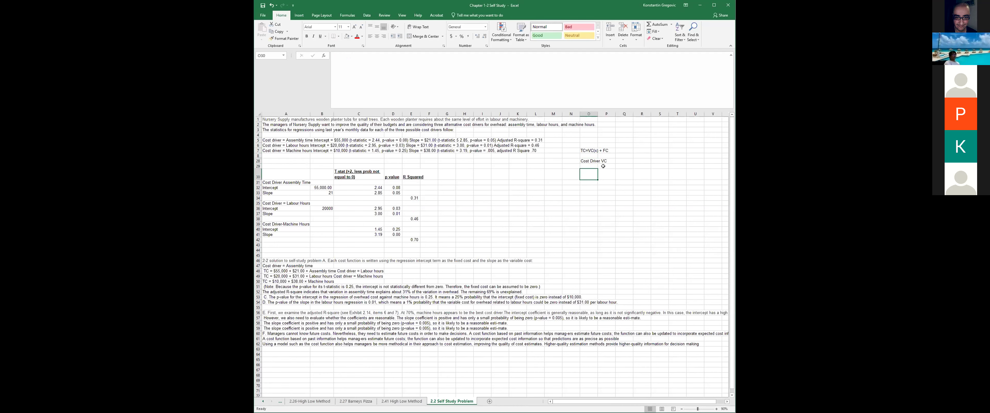
- Enter the label "FC" in cell Q28, in the same row as the cost driver label
key(Up)
key(Right)
key(Up)
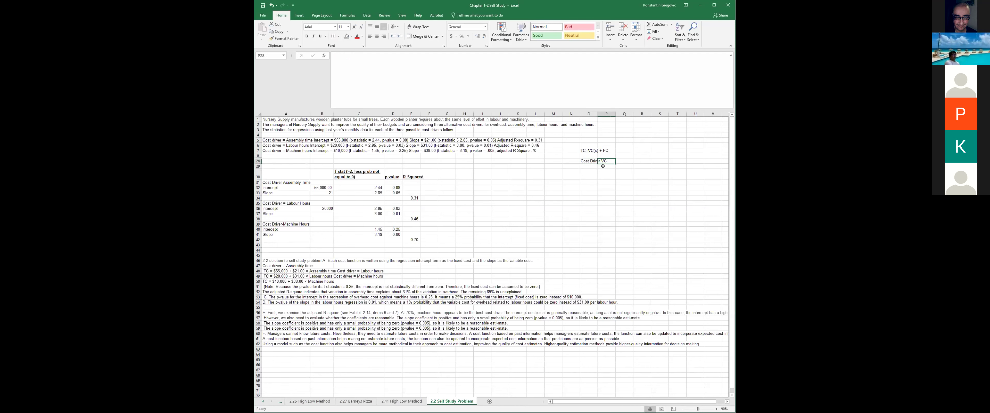
key(Right)
text(F)
key(Return)
- Enter the heading "Multiple Regressions Analysis" in cell O30
key(Left)
key(Left)
key(Down)
text(Mil)
text(tiple Reg)
text(ressions )
text(Analysis)
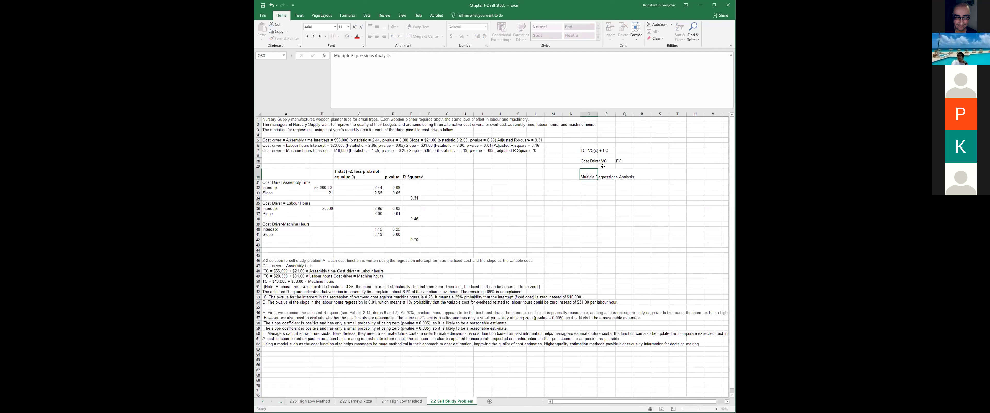
key(Return)
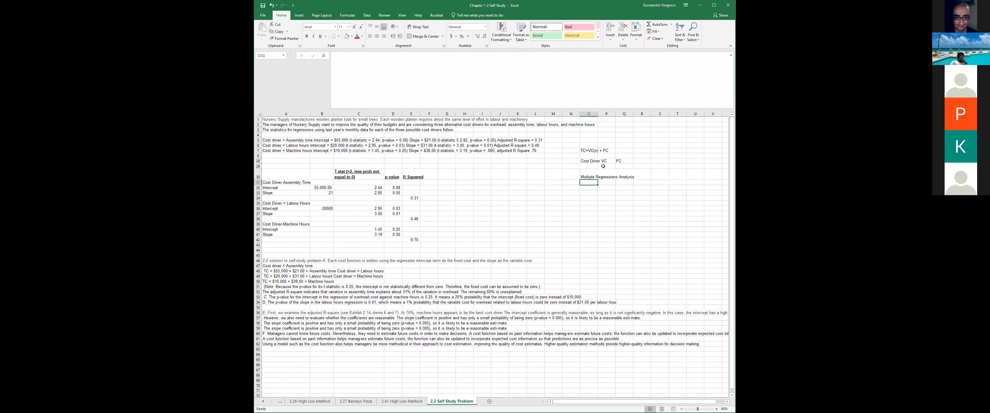
- Read across the assembly time regression in row 5, covering its intercept, t-statistics, p-values, slope and adjusted R-square
click(284, 135)
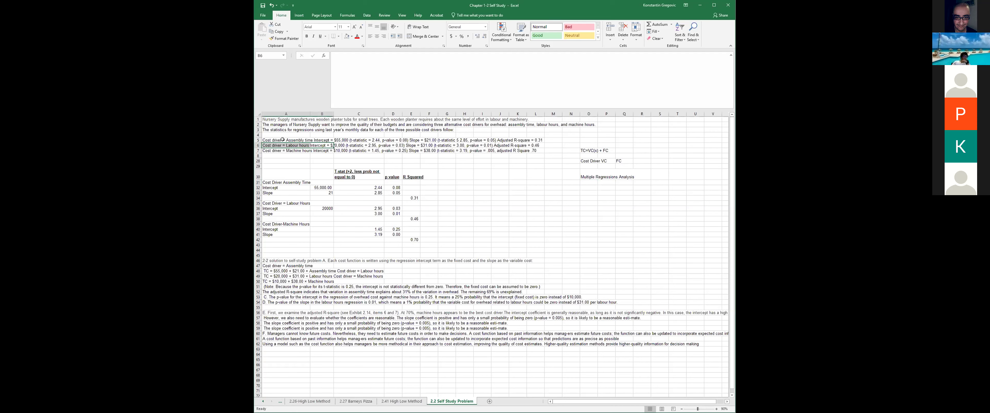
key(shift+Down)
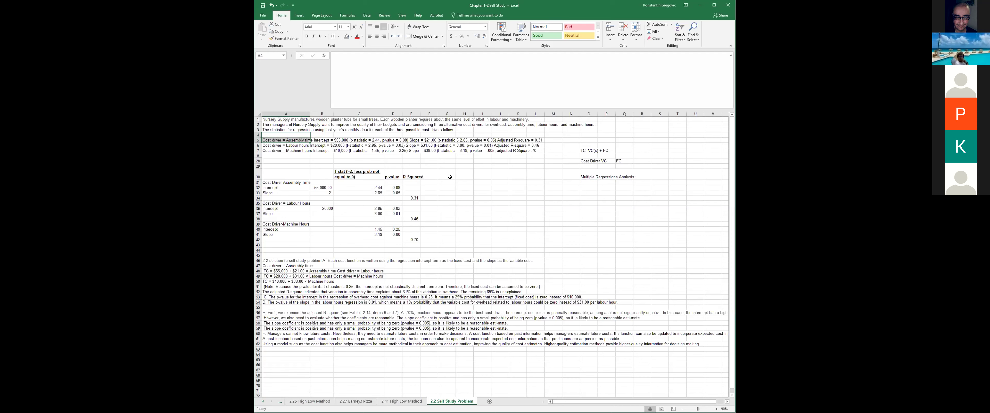
click(321, 159)
click(283, 139)
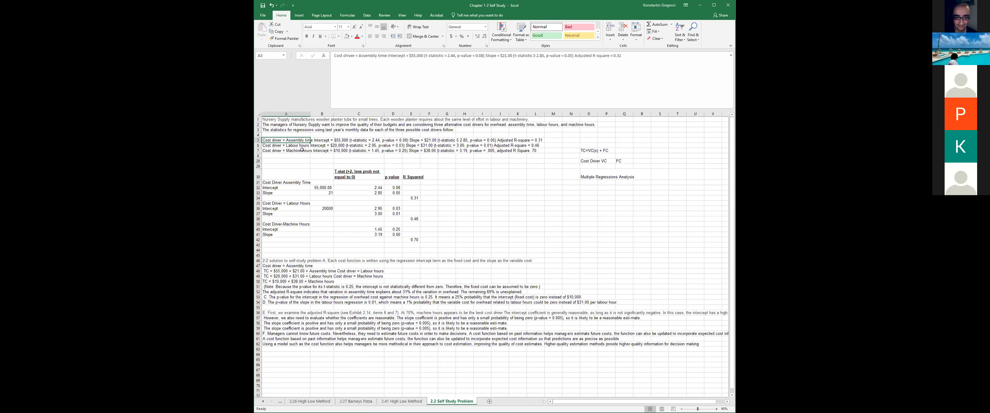
key(Right)
key(Right)
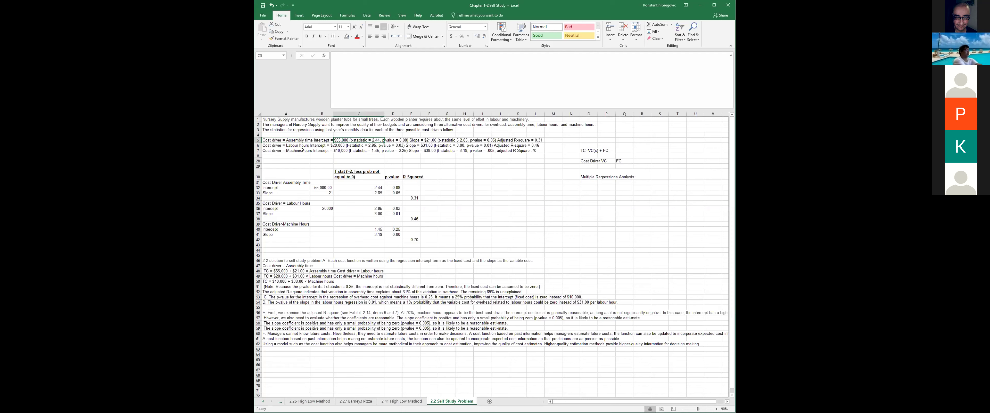
key(Right)
key(Right)
key(Right)
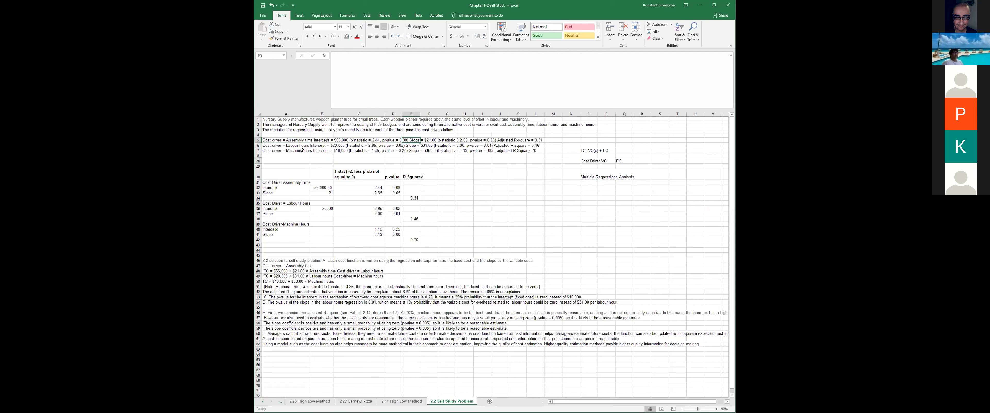
key(Left)
key(Right)
key(Right)
key(Right)
key(Right)
key(Right)
key(Right)
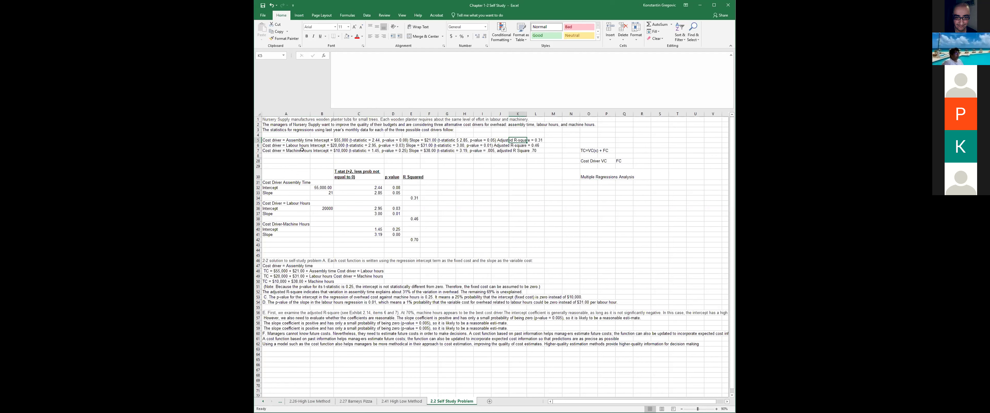
key(Right)
key(Right)
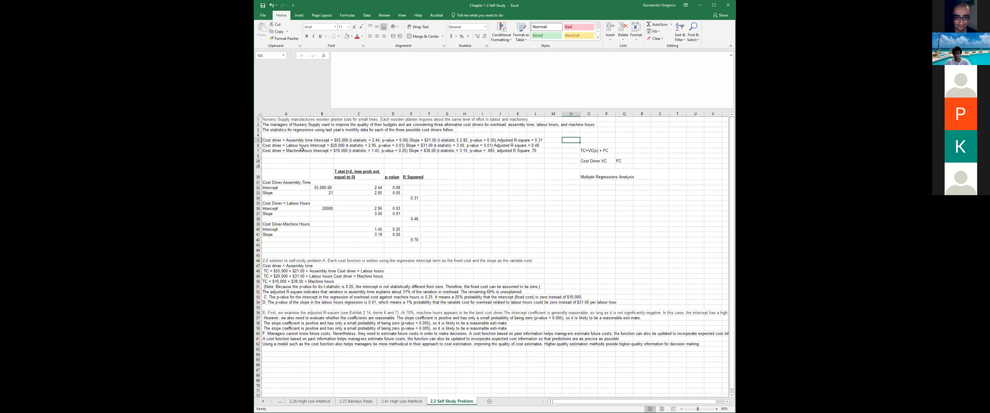
- Compare the adjusted R-square of the assembly time driver in row 5 with that of machine hours in row 7
click(282, 139)
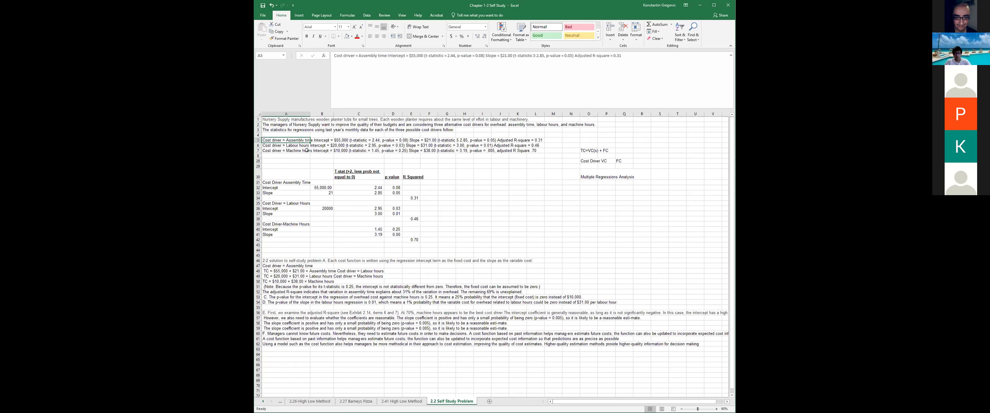
click(522, 138)
click(554, 140)
click(540, 140)
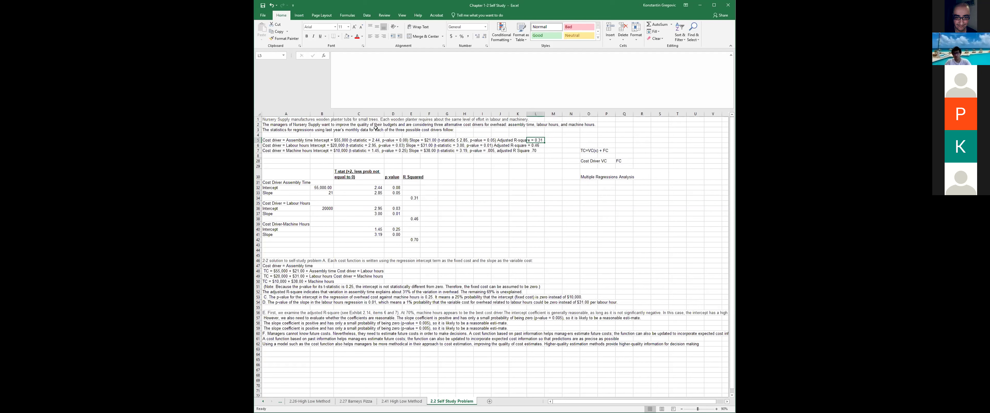
click(295, 141)
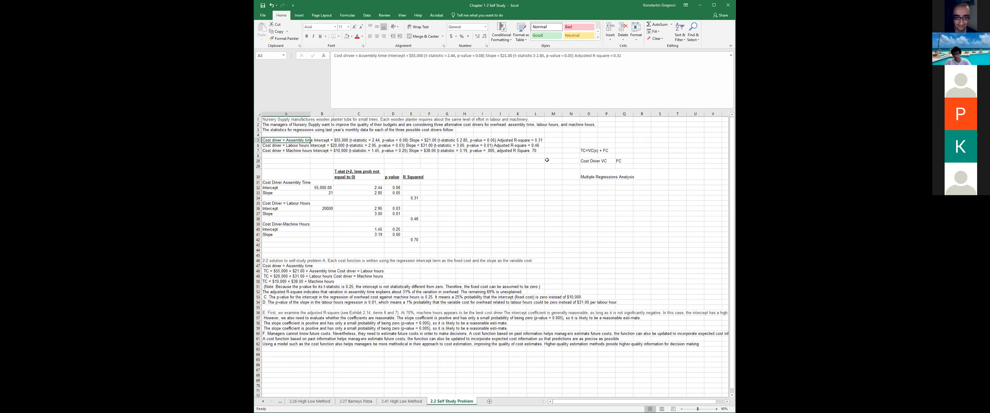
click(540, 139)
click(537, 150)
click(540, 140)
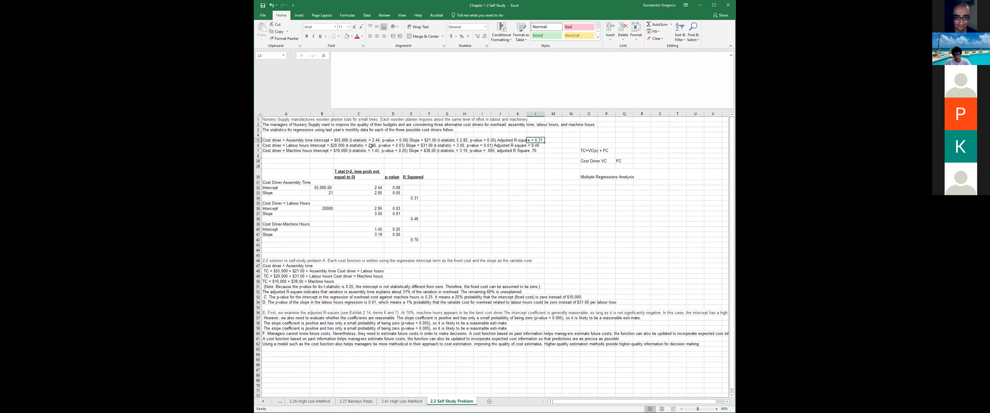
click(296, 150)
click(538, 150)
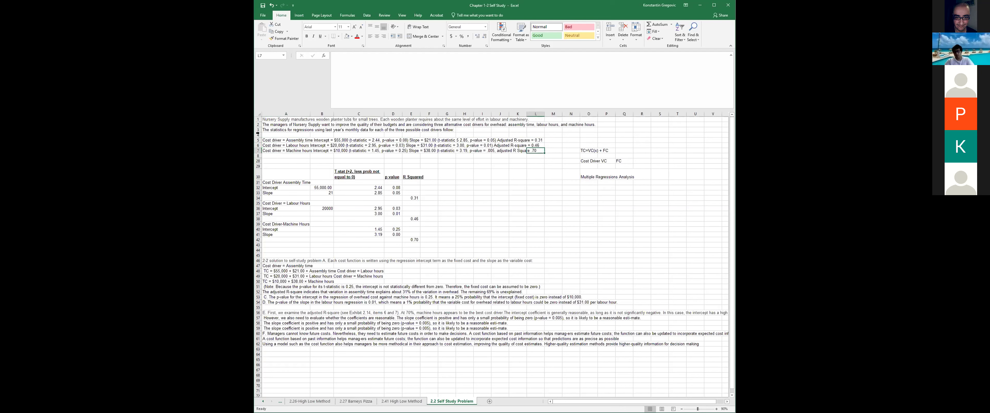
click(277, 151)
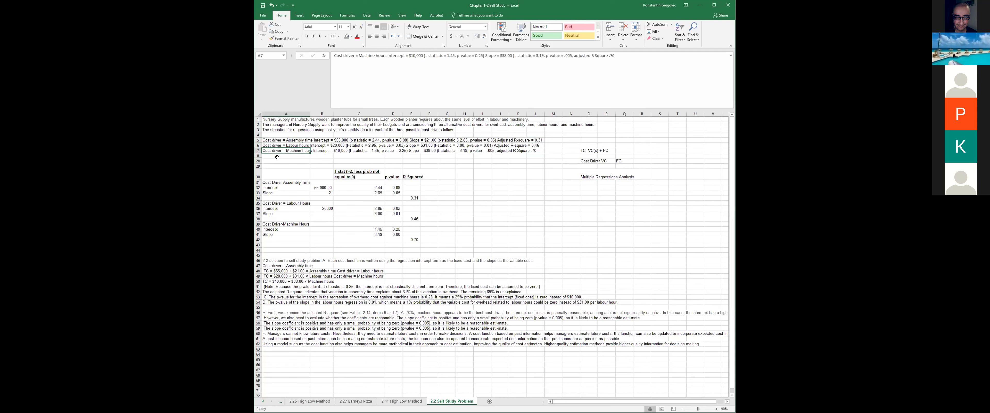
click(516, 151)
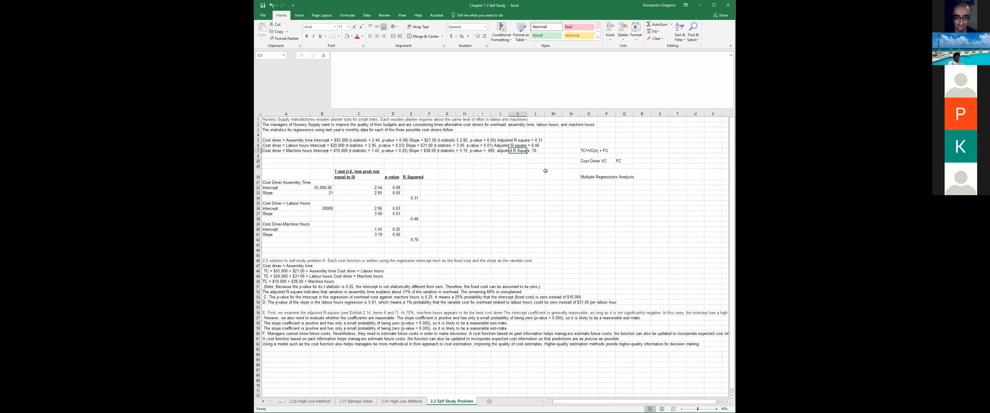
- Review the three cost drivers in A5 to A7 together with their adjusted R-square figures
click(299, 152)
click(302, 145)
click(307, 138)
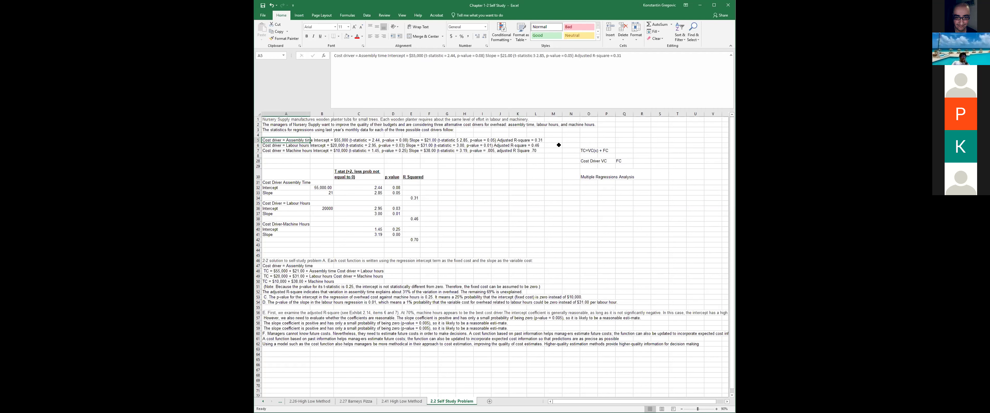
drag(519, 140, 519, 154)
click(518, 173)
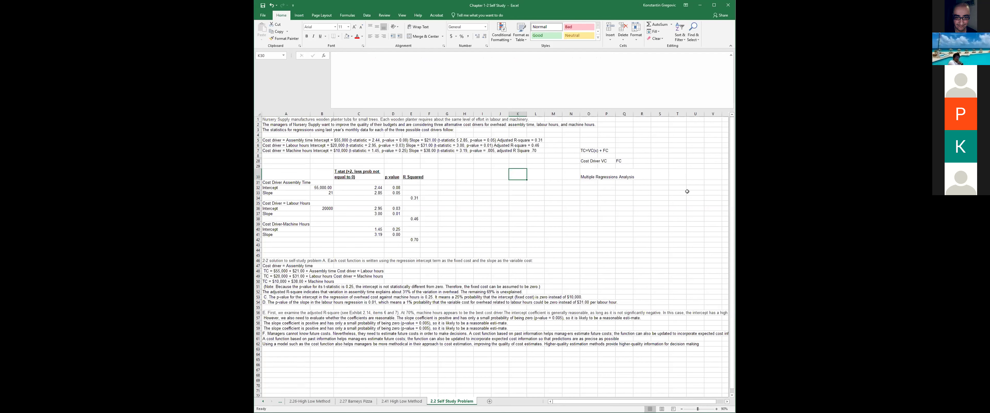
click(550, 170)
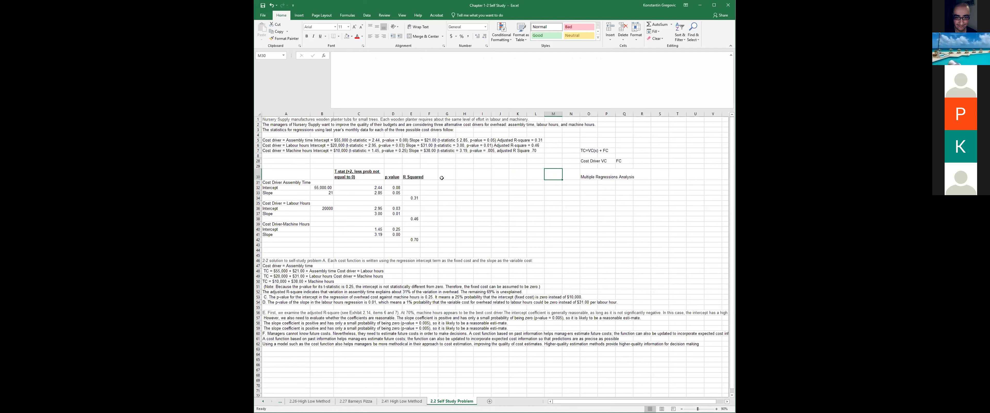
- Enter the note "P>0" in cell Q5, beside the assembly time regression
key(ctrl+z)
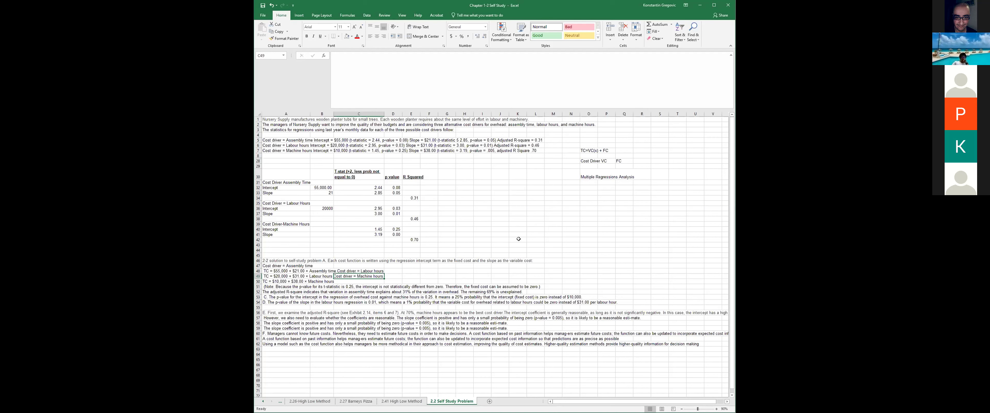
drag(518, 150, 518, 145)
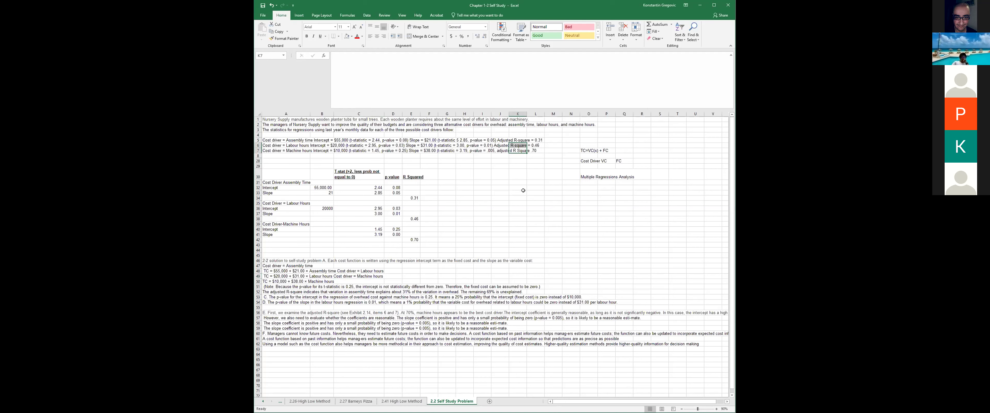
click(451, 151)
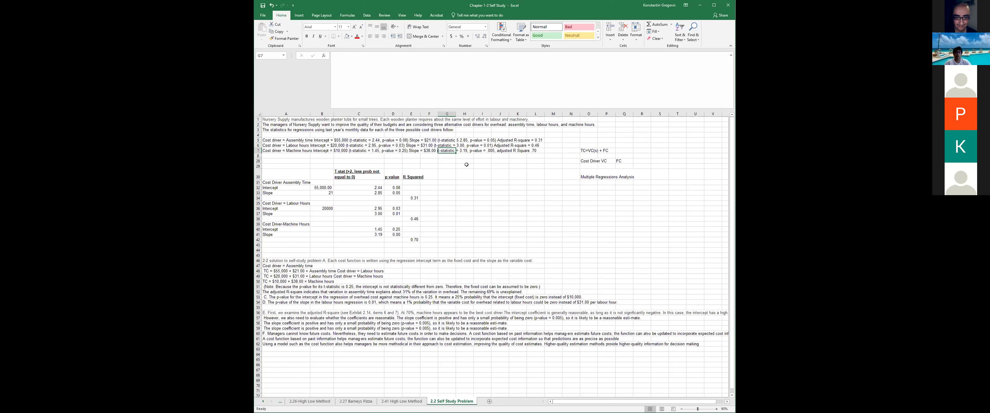
key(Up)
click(627, 142)
text(P)
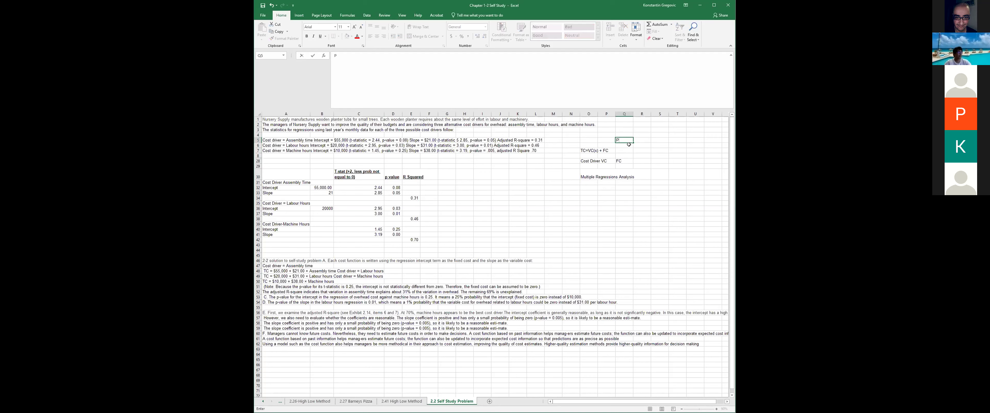
text(>0)
key(Return)
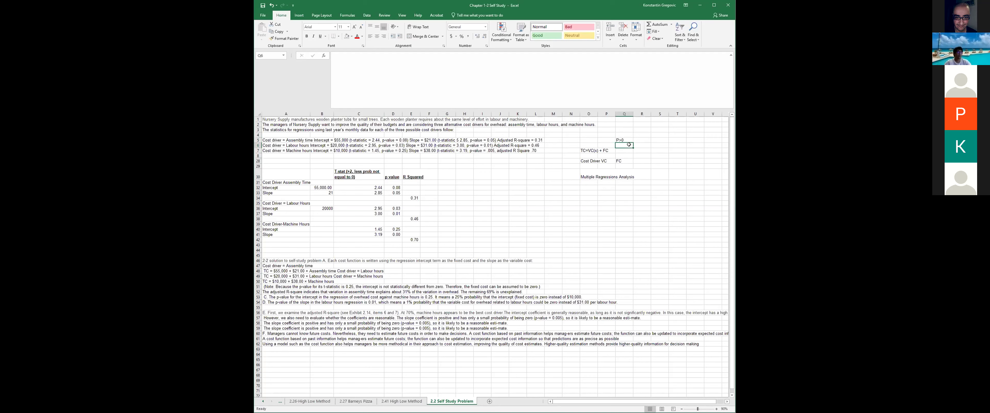
- Check the intercept t-statistics of all three cost drivers in rows 5 to 7 and the assembly time slope statistics
click(449, 140)
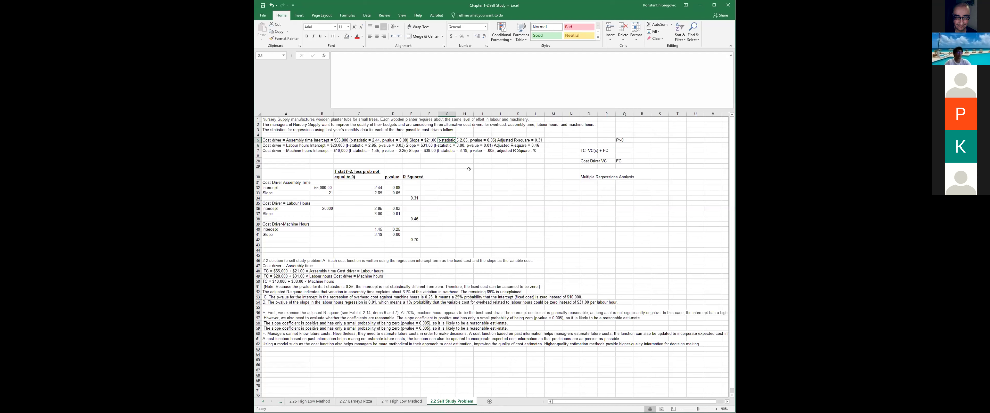
click(477, 141)
click(344, 141)
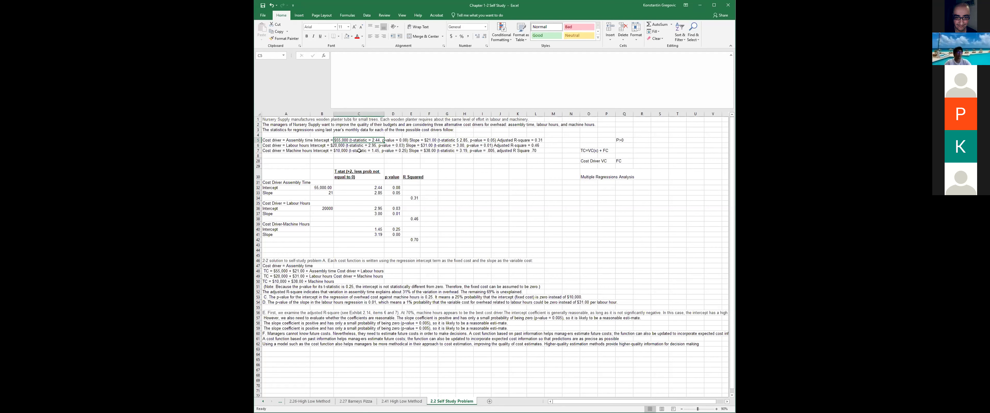
key(Return)
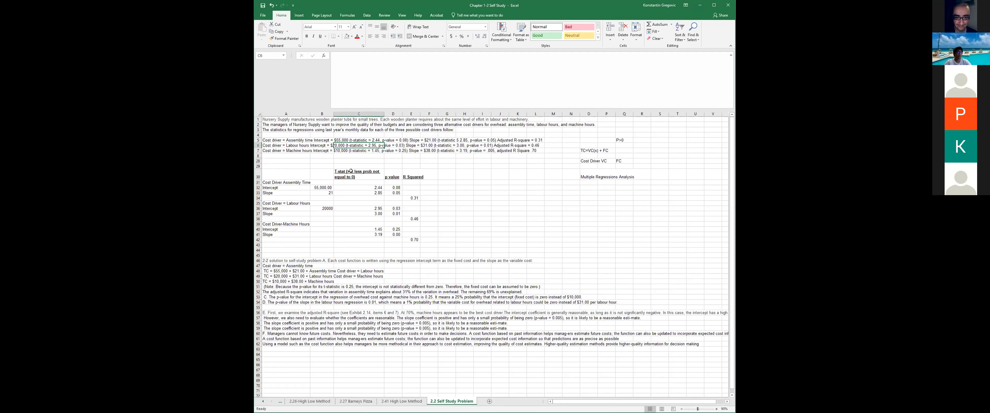
key(Return)
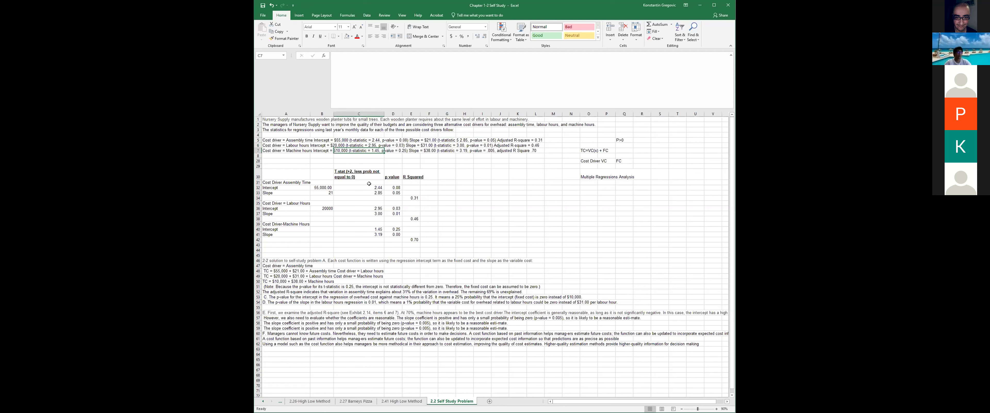
click(448, 140)
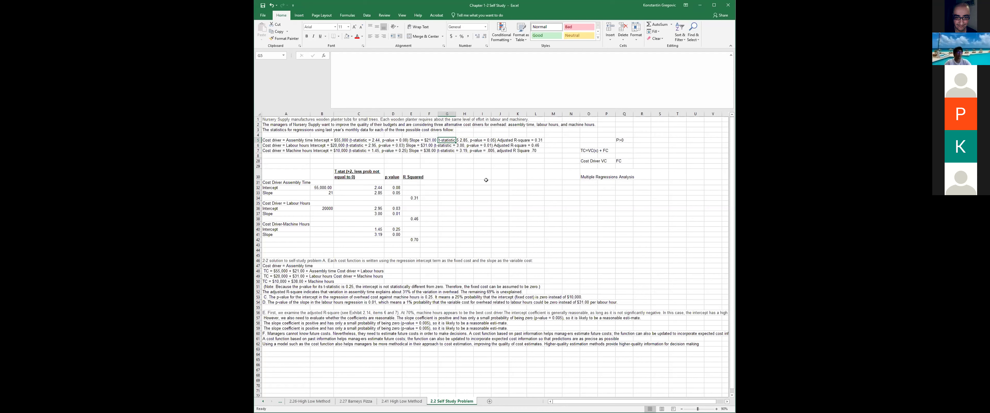
click(338, 140)
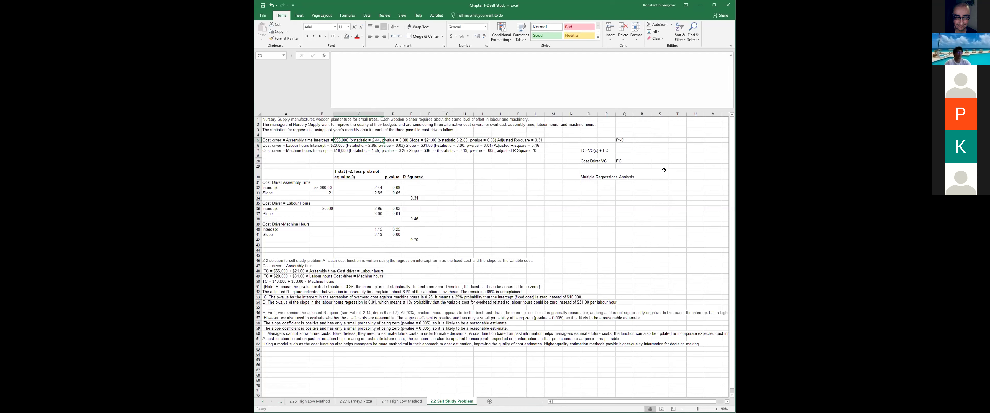
- Enter the note "Greater than 2 T Statistic" in cell R5
click(658, 141)
text(Gra)
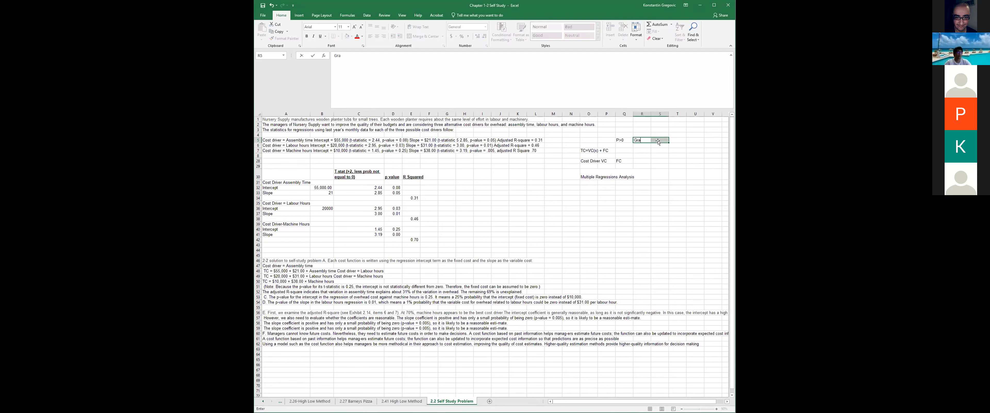
text(eter than 2 T Statistic)
key(Tab)
- Step back and forth across row 5 to examine the p-value of the assembly time slope
key(Left)
key(Left)
key(Left)
key(Left)
key(Left)
key(Left)
key(Left)
key(Left)
key(Left)
key(Left)
key(Left)
key(Right)
key(Right)
key(Right)
key(Right)
key(Right)
key(Right)
key(Right)
key(Right)
key(Right)
key(Right)
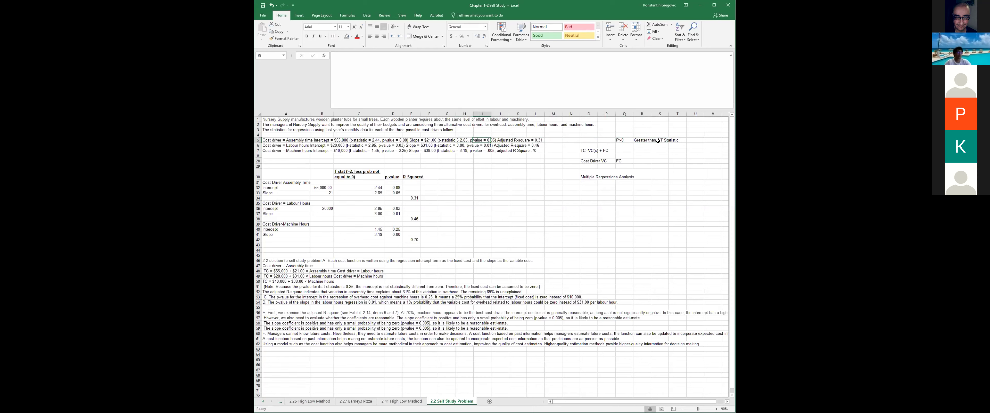
- Enter "The lower the P value, more accruate your estimate" in R6 and "VC and FC" in R7
key(Down)
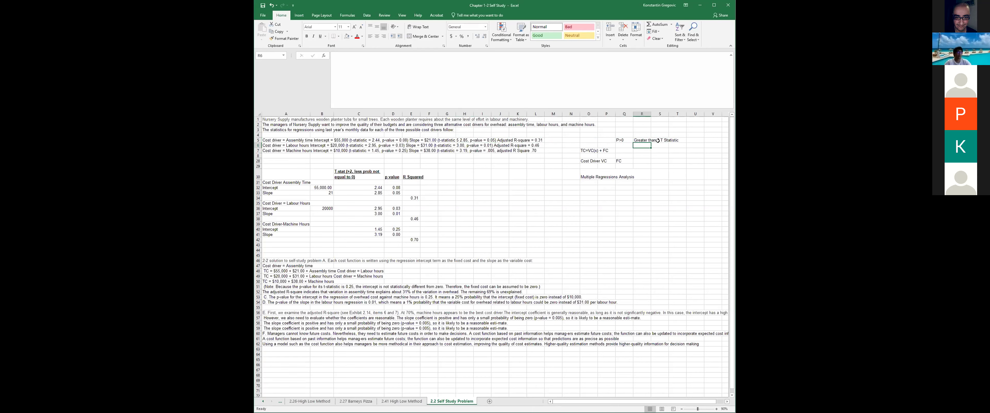
text(The lower the P v)
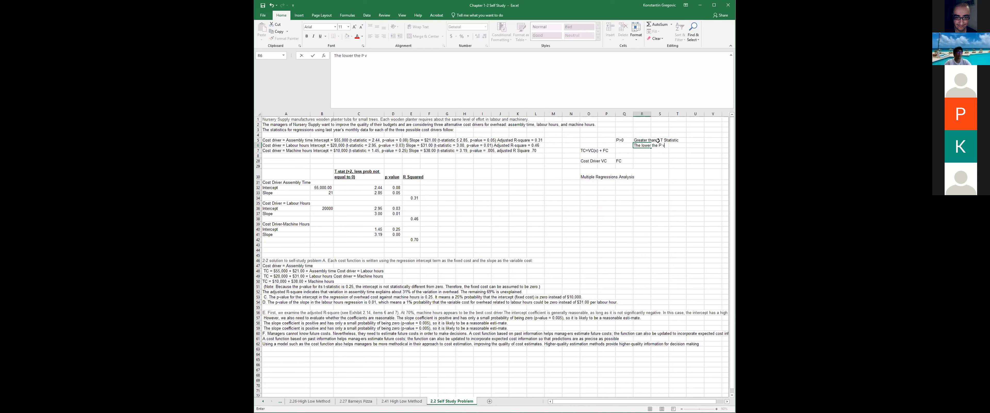
text(alue, more accruate your estimate)
key(Return)
text(VC and FC)
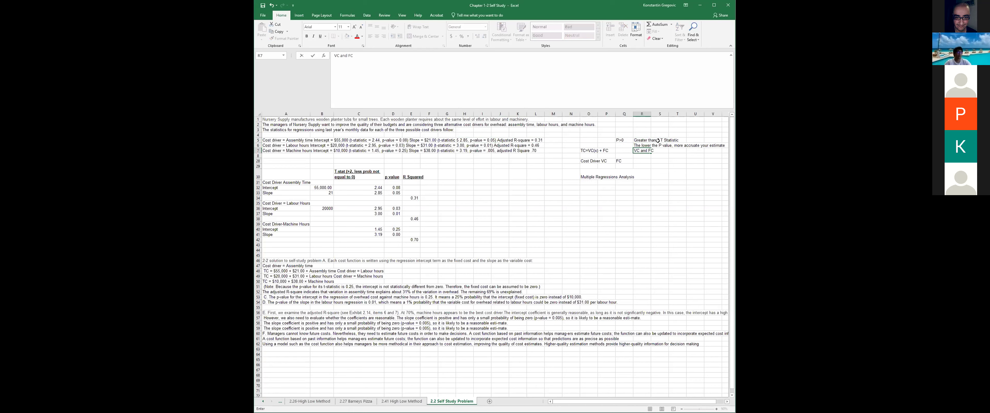
key(Return)
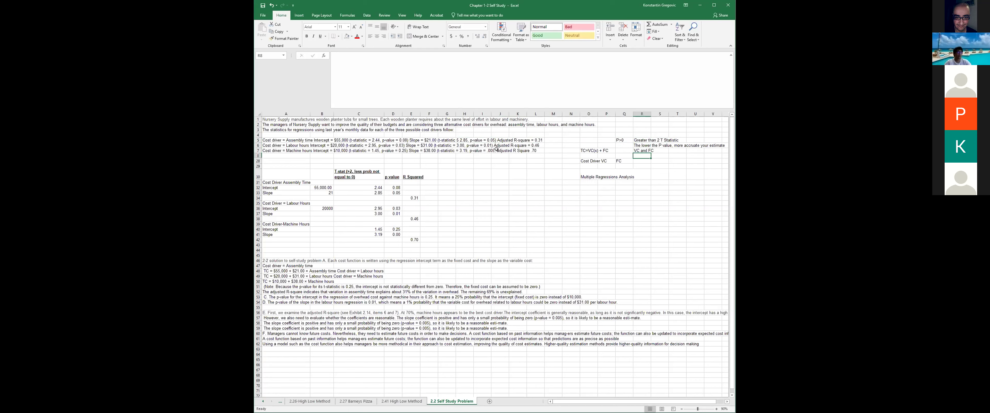
- Enter the labels "VC" in cell S28 and "FC" in cell S29
click(487, 150)
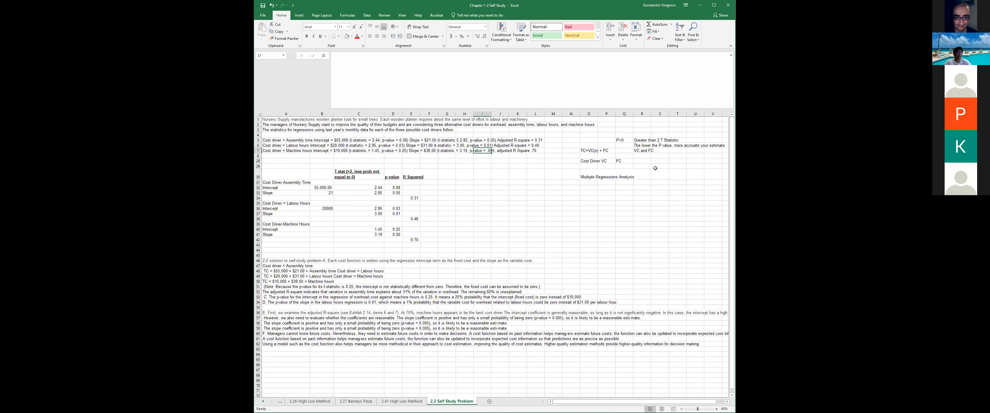
click(660, 155)
key(Left)
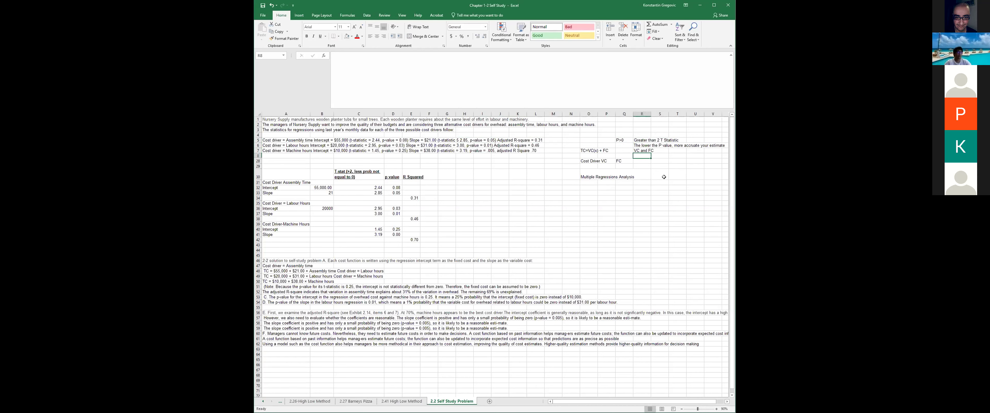
key(Down)
key(Right)
text(VC)
key(Return)
text(FC)
key(Return)
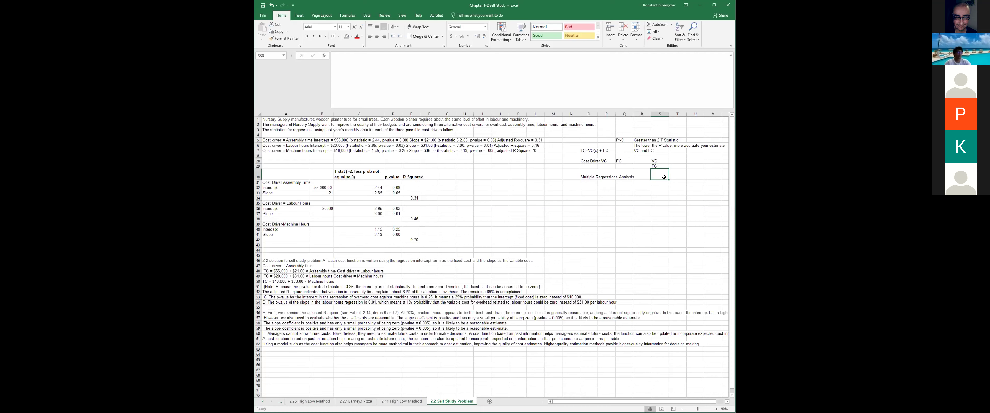
- Read the opening sentence of the problem in row 1 about Nursery Supply's wooden planter tubs
click(287, 140)
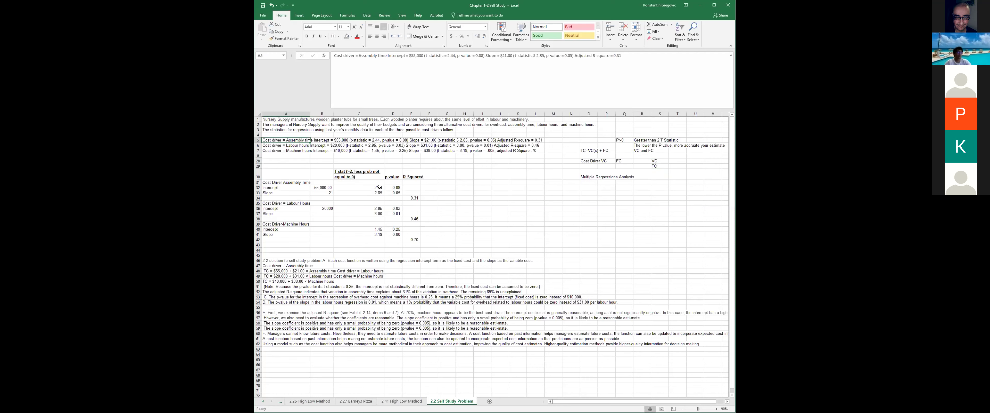
click(304, 114)
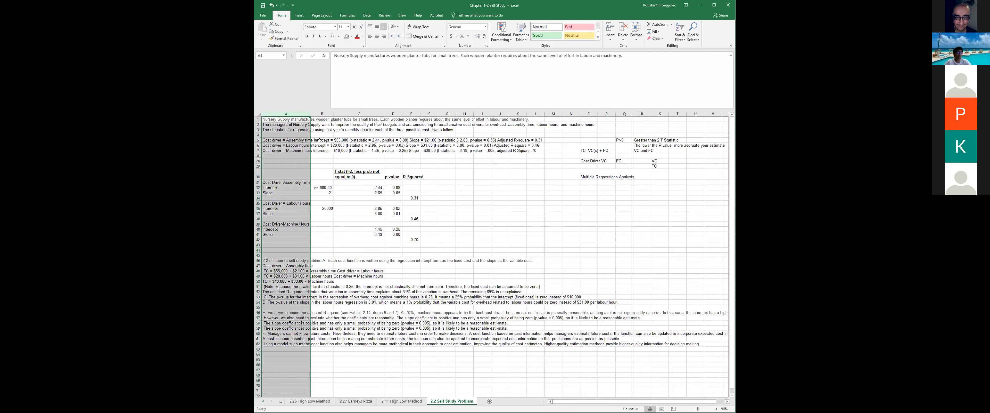
key(ctrl+Home)
key(Right)
key(Right)
key(Right)
key(Right)
key(Right)
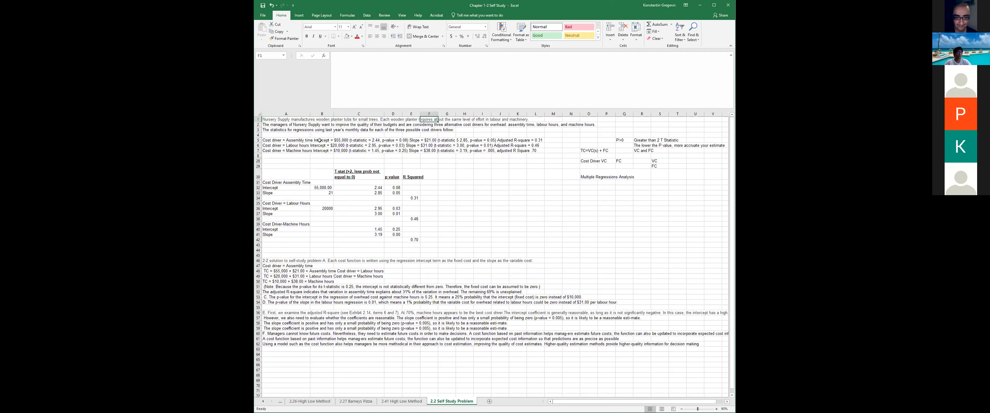
key(Right)
key(Right)
key(Right)
key(Right)
key(Right)
key(Home)
- Read the row 2 sentence on the three alternative overhead cost drivers and match them to the regressions in rows 5 to 7
key(Down)
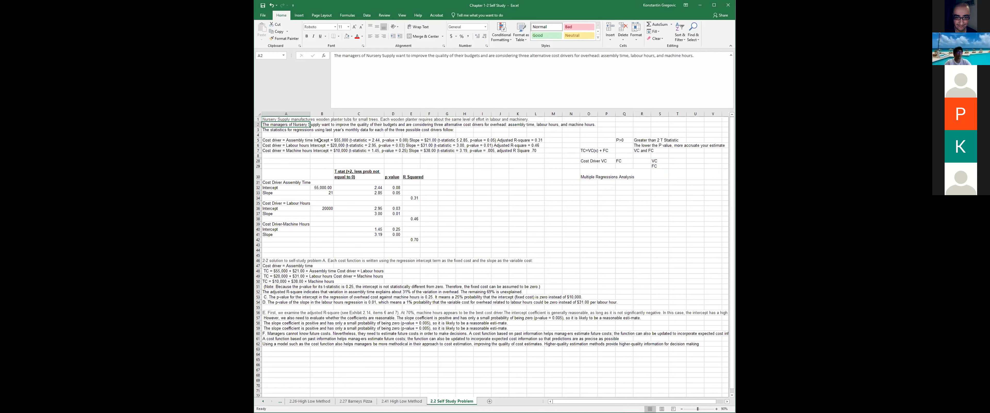
key(Right)
key(Right)
key(Right)
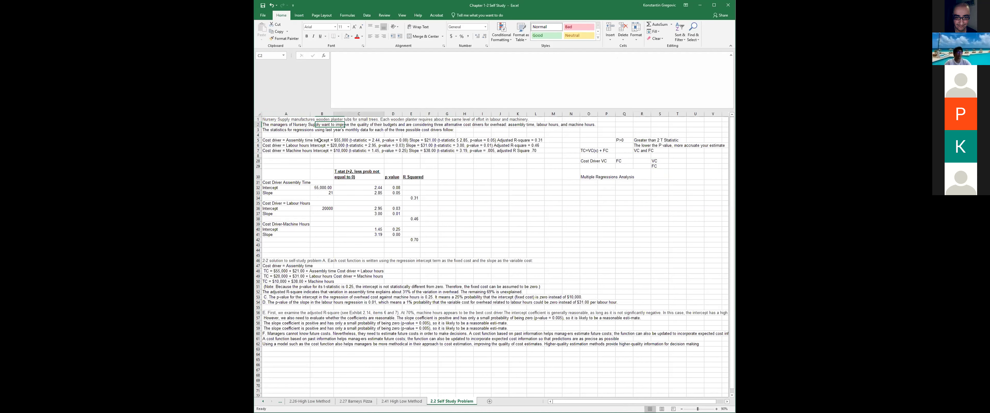
key(Right)
key(Right)
key(Right)
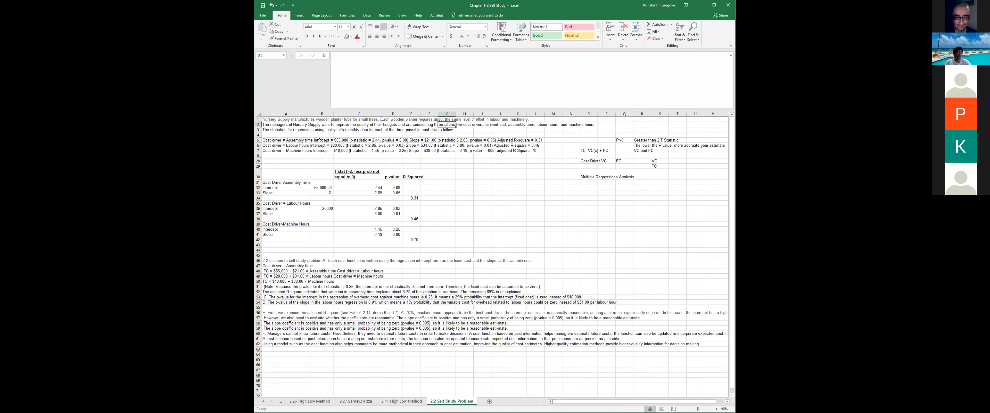
key(Right)
key(Right)
key(Right)
key(Right)
key(Right)
key(Right)
key(Left)
key(Left)
click(310, 140)
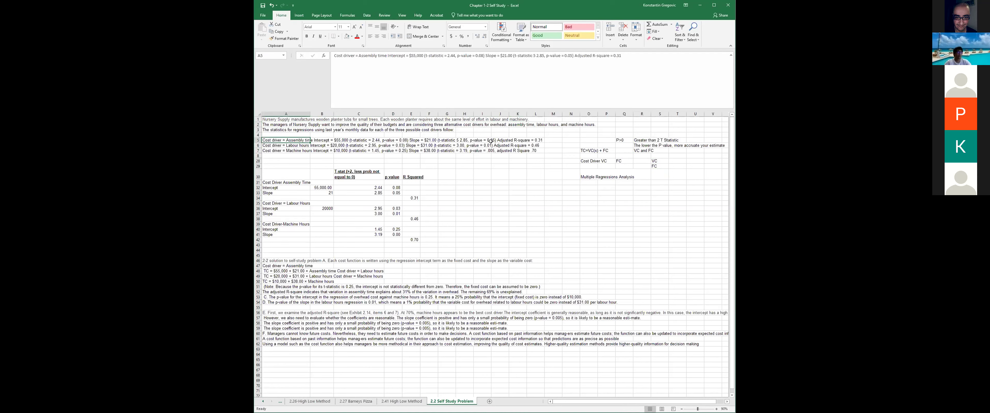
click(535, 125)
click(576, 124)
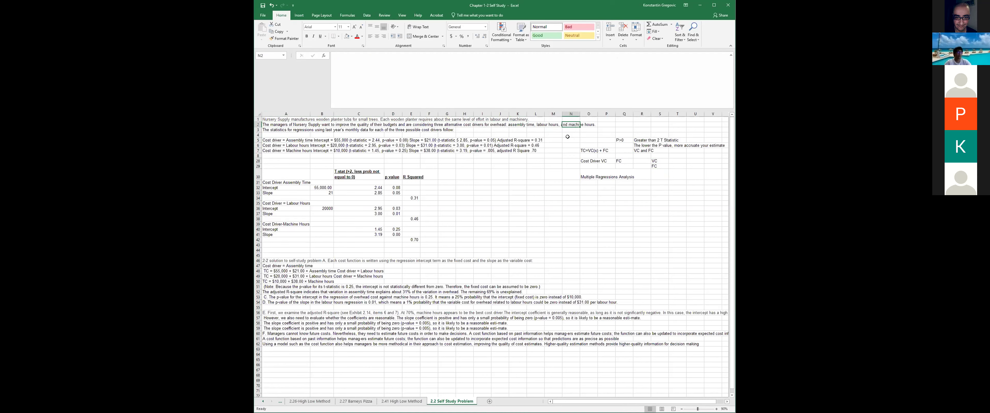
click(308, 151)
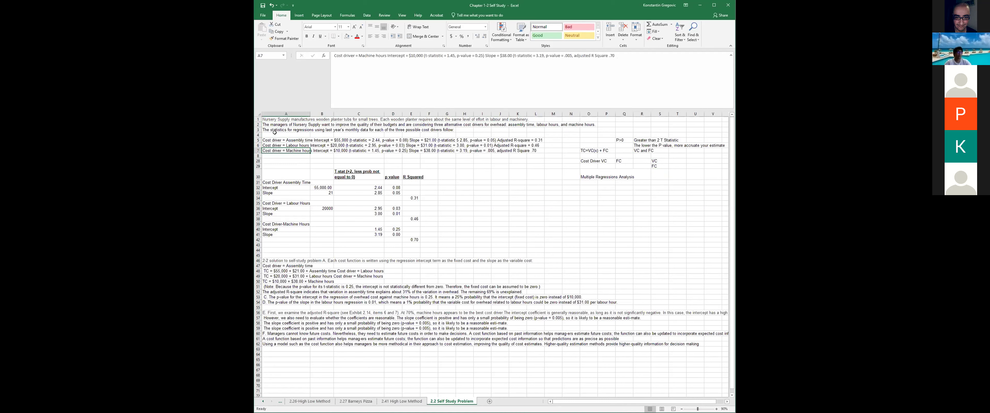
- Read the row 3 introduction and highlight the monthly-data regression statistics listed in rows 5 to 7
click(369, 130)
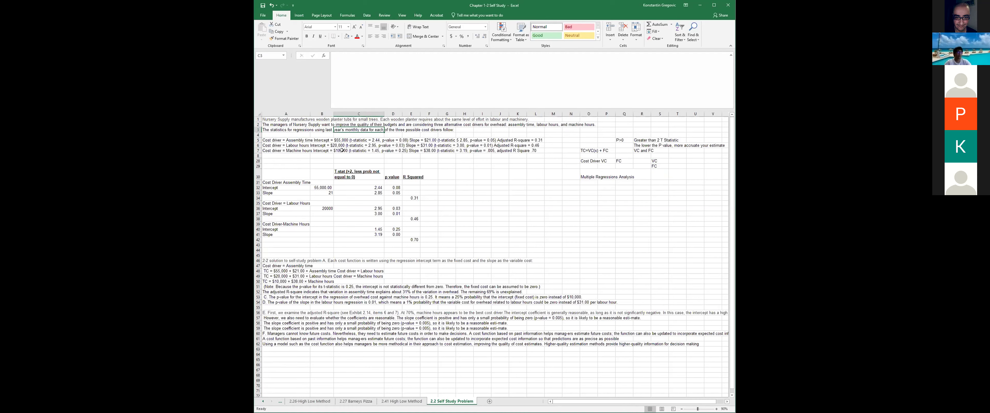
click(302, 134)
drag(302, 134, 537, 145)
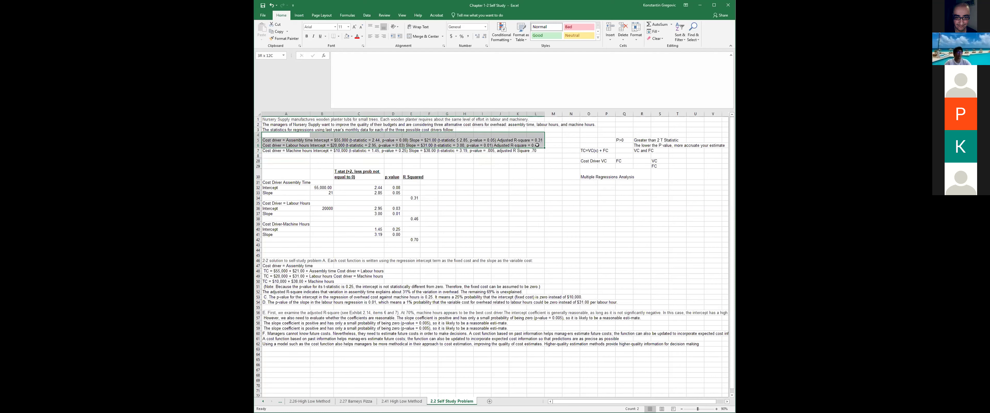
click(535, 174)
mouse_move(276, 152)
mouse_down()
mouse_move(446, 167)
mouse_move(534, 151)
mouse_up()
click(528, 198)
- Step across the machine hours regression in row 7 to examine its slope p-value and adjusted R-square
key(Left)
key(Left)
key(Left)
key(Left)
key(Left)
key(Left)
key(Left)
key(Left)
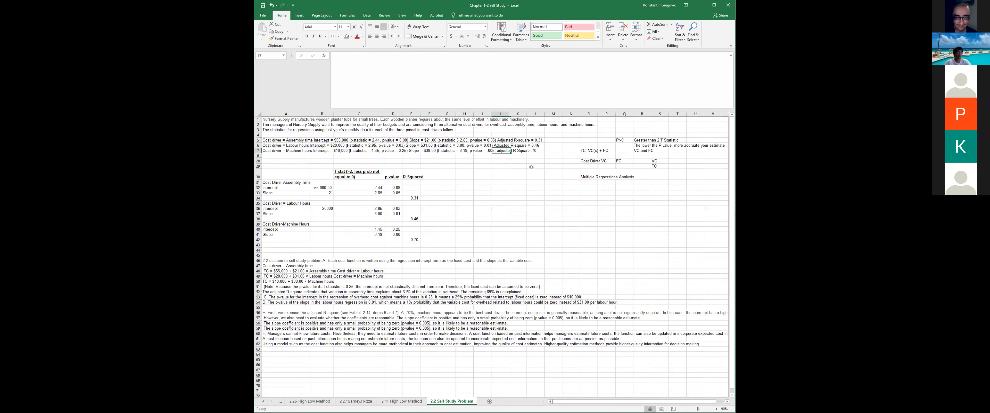
key(Right)
key(Right)
key(Right)
key(Right)
key(Right)
key(Right)
key(Right)
key(Right)
key(Left)
key(Left)
key(Left)
key(Left)
key(Left)
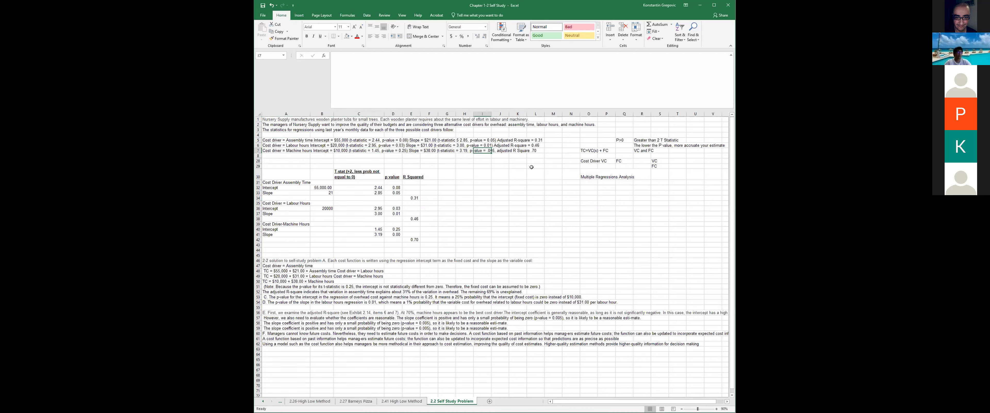
key(Right)
key(Right)
key(Right)
key(Left)
key(Left)
key(Left)
key(Left)
key(Right)
key(Right)
key(Right)
- Relate the machine hours regression in A7 to the summary table in rows 30 to 42, including its T-stat heading
click(308, 150)
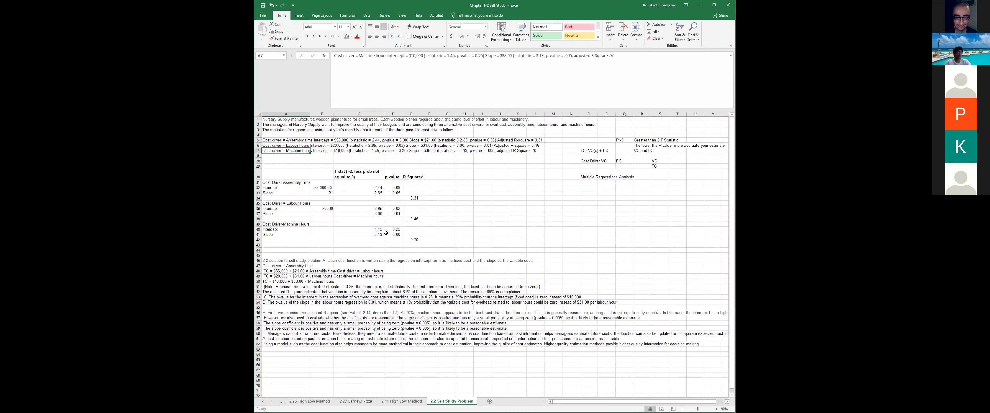
drag(286, 175, 449, 244)
click(358, 174)
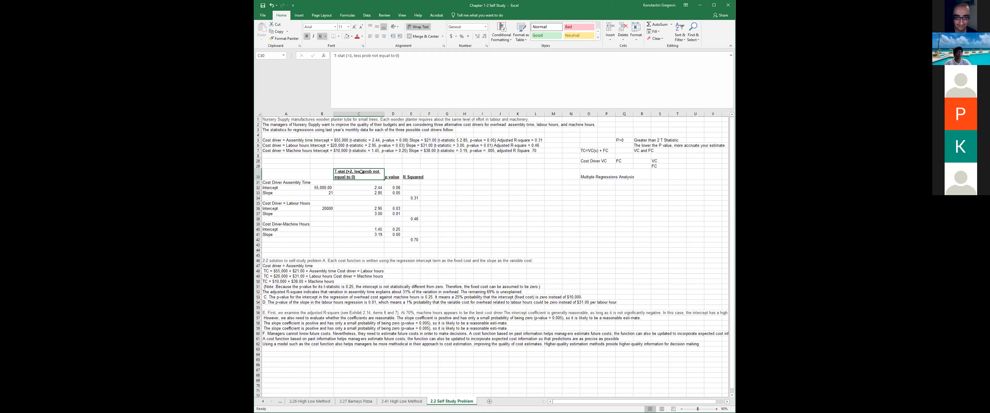
- Compare the p-values in column D across the three cost drivers, focusing on the machine hours intercept in row 40
click(325, 150)
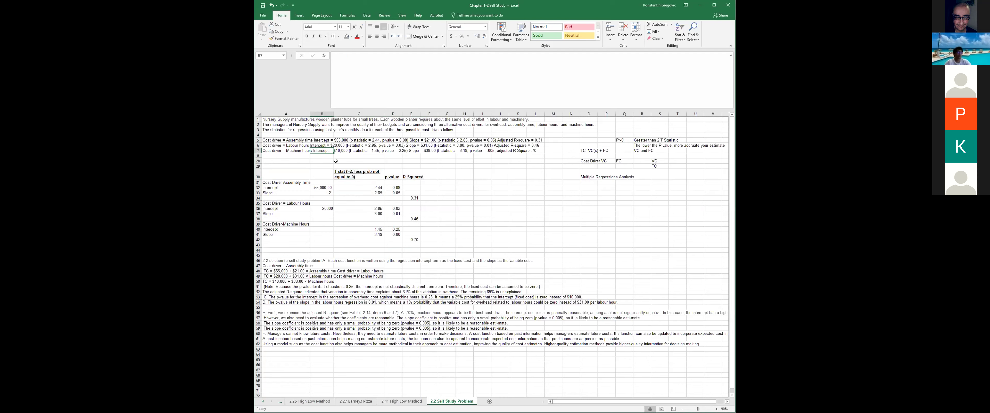
drag(394, 188, 396, 230)
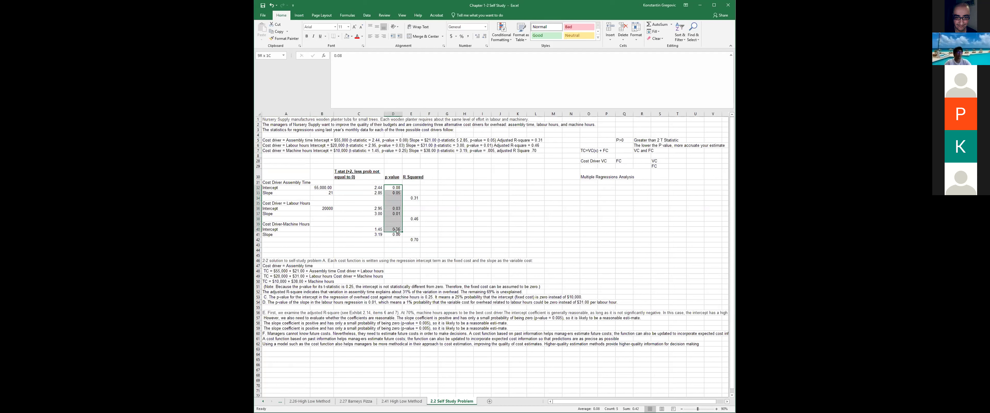
click(393, 245)
click(292, 224)
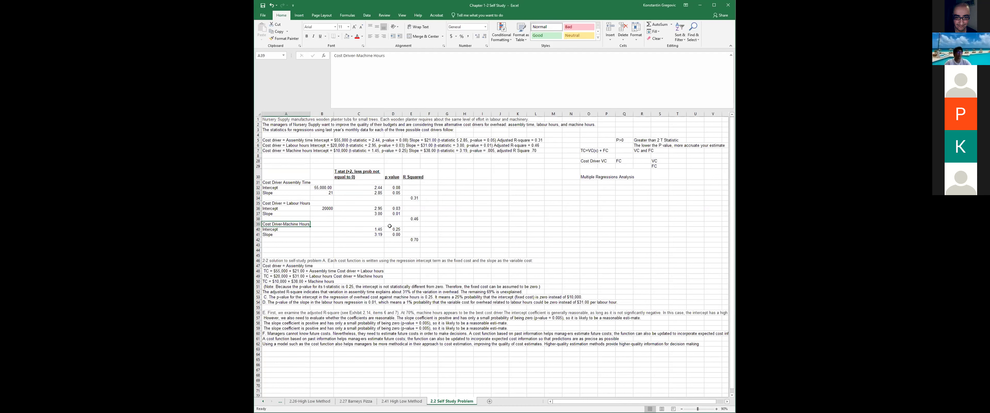
click(295, 230)
click(296, 223)
key(Down)
key(Right)
key(Right)
key(Right)
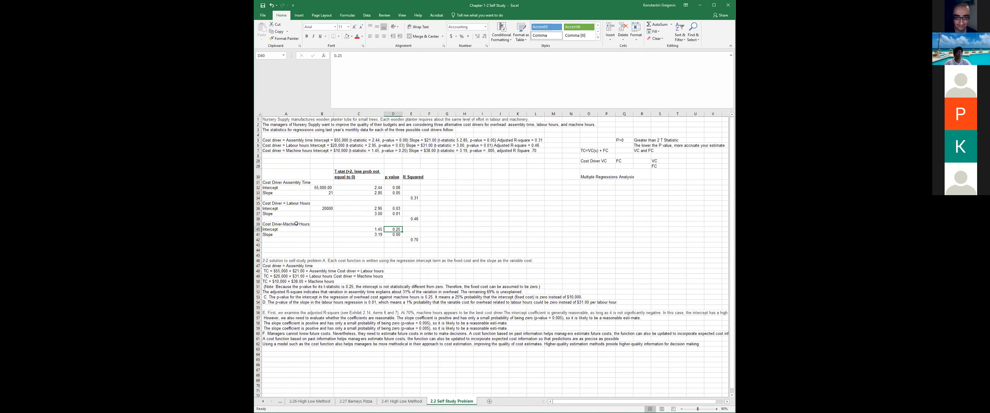
- Review the machine hours block against the other drivers' R Squared values and bold its heading in A39
drag(272, 224, 411, 239)
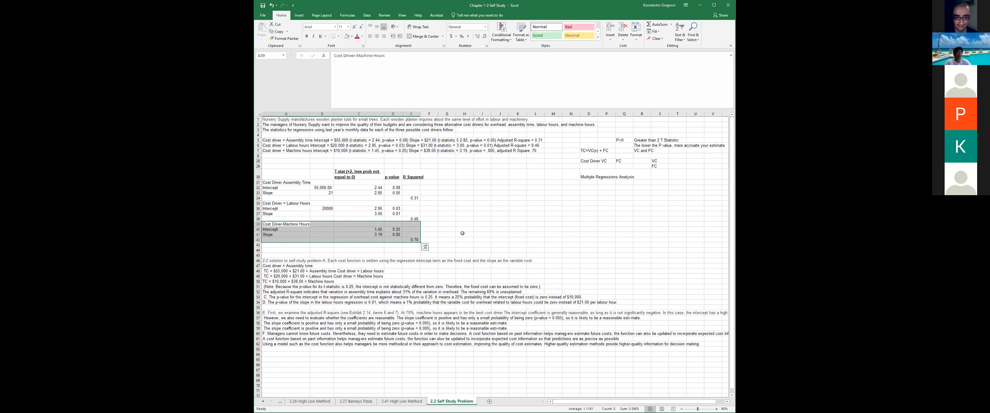
drag(417, 197, 419, 225)
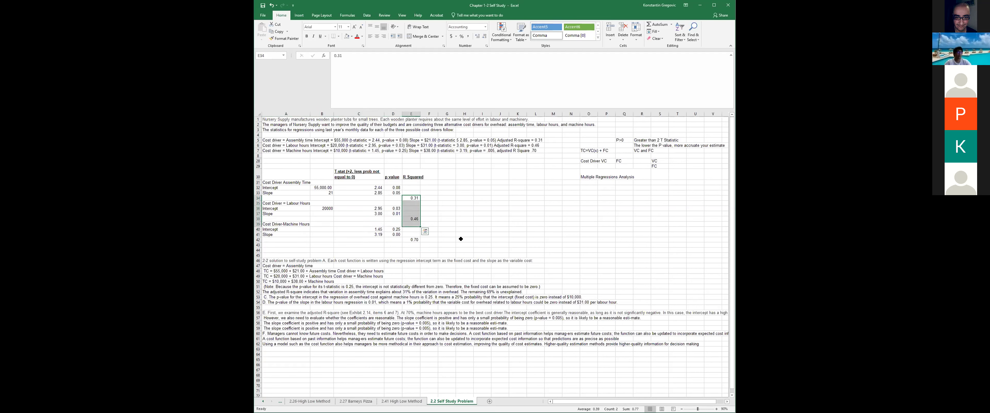
click(291, 226)
click(390, 224)
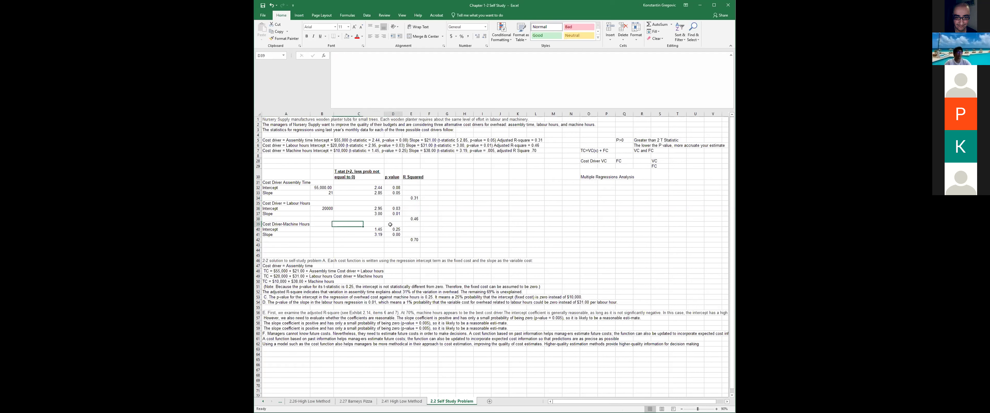
click(291, 223)
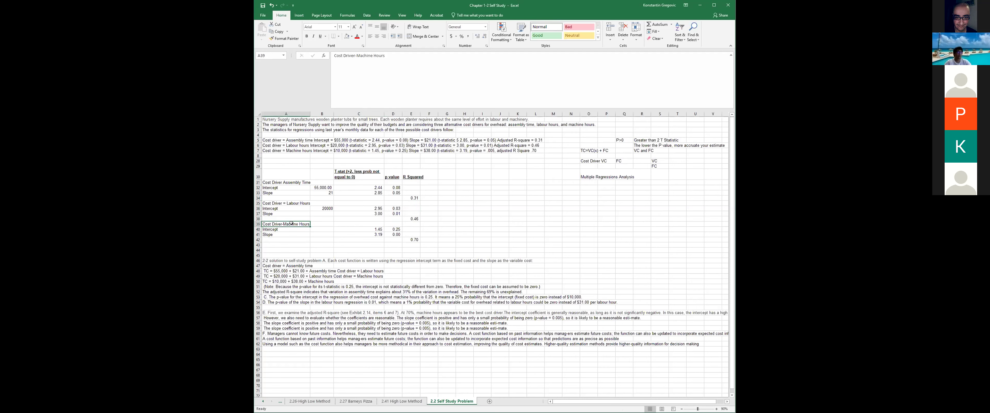
click(306, 36)
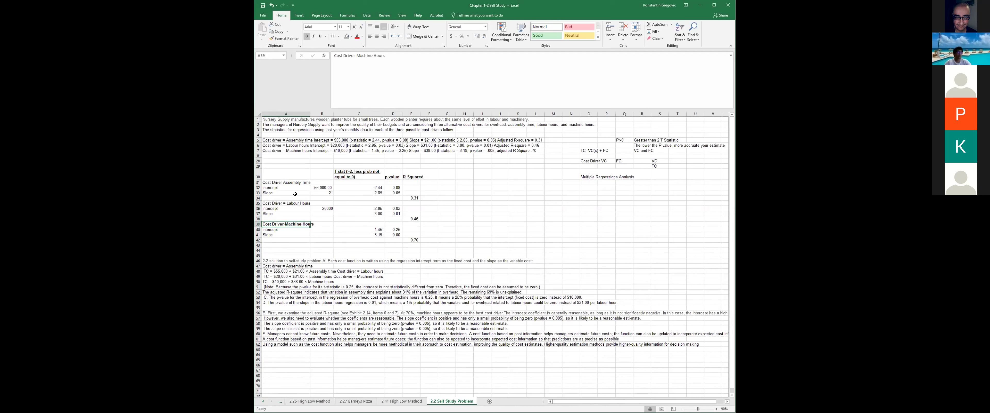
- Enter a T-stat of 4.0 in C35 for the labour hours cost driver and make it bold
click(295, 203)
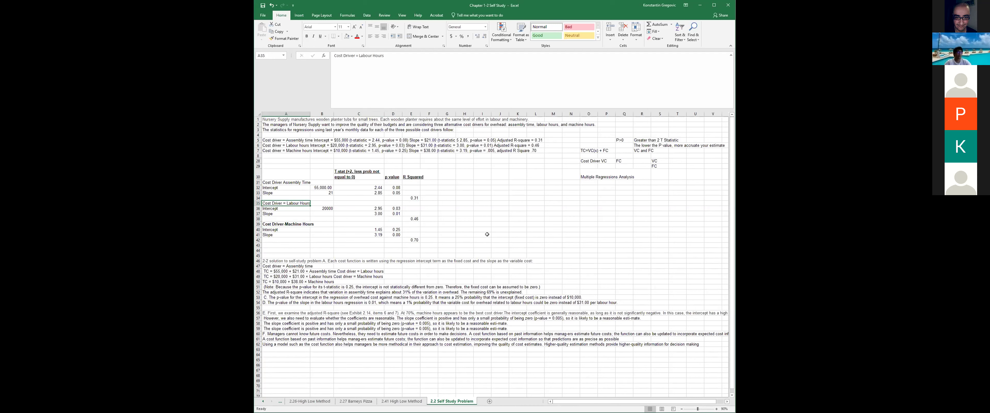
key(Right)
key(Right)
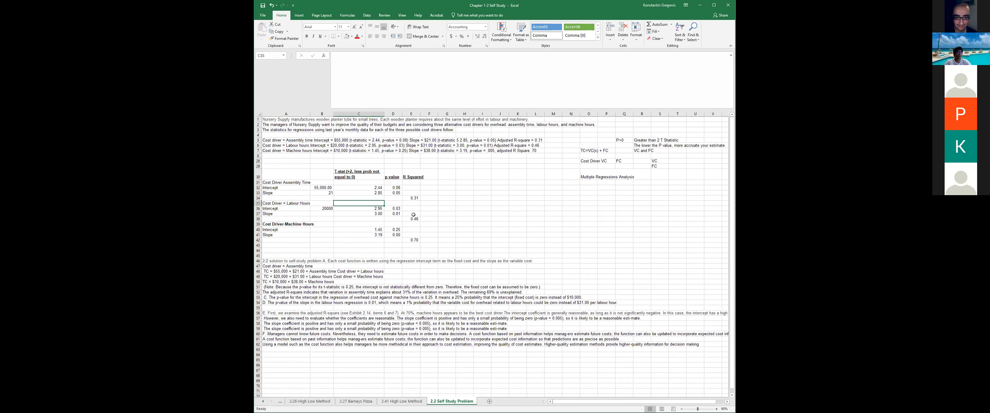
text(4)
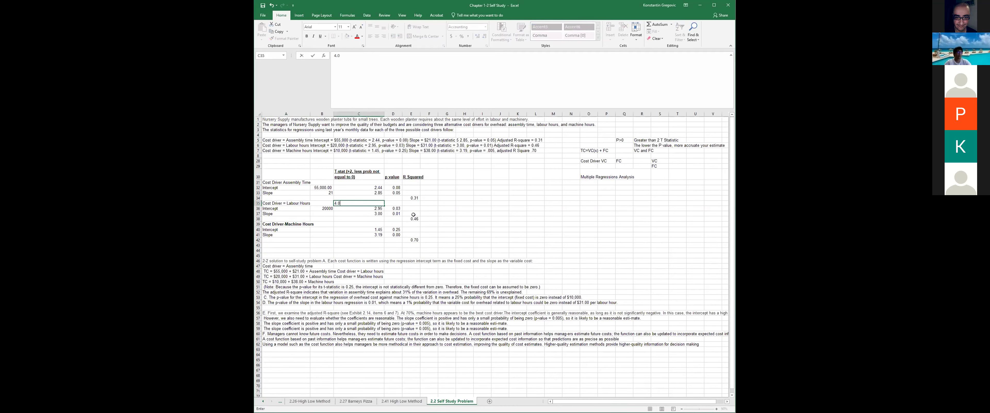
key(Tab)
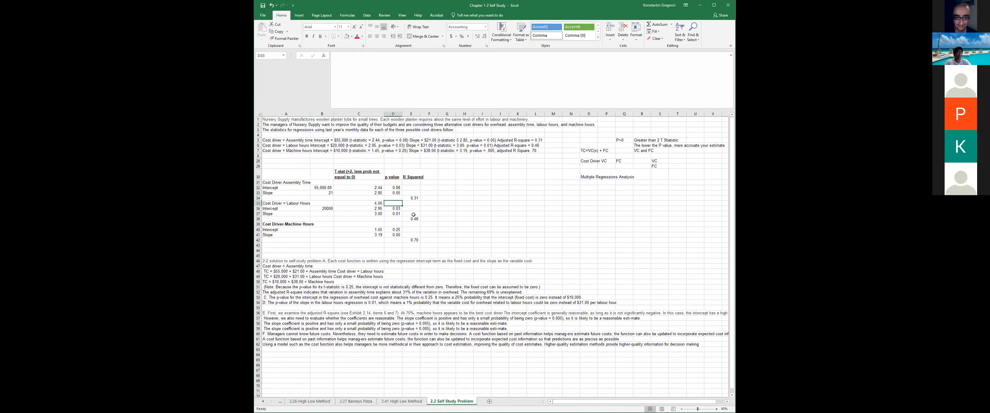
key(Left)
click(306, 35)
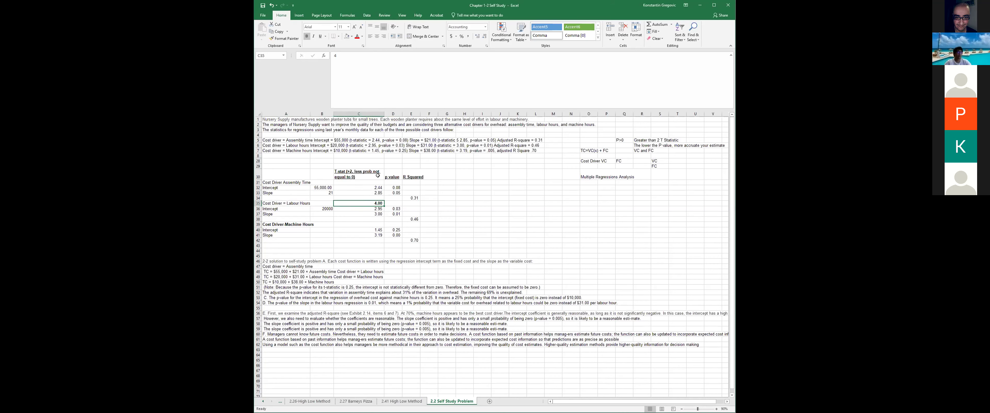
- Enter a p-value of 0.01 in D35 for the labour hours cost driver and make it bold
click(392, 205)
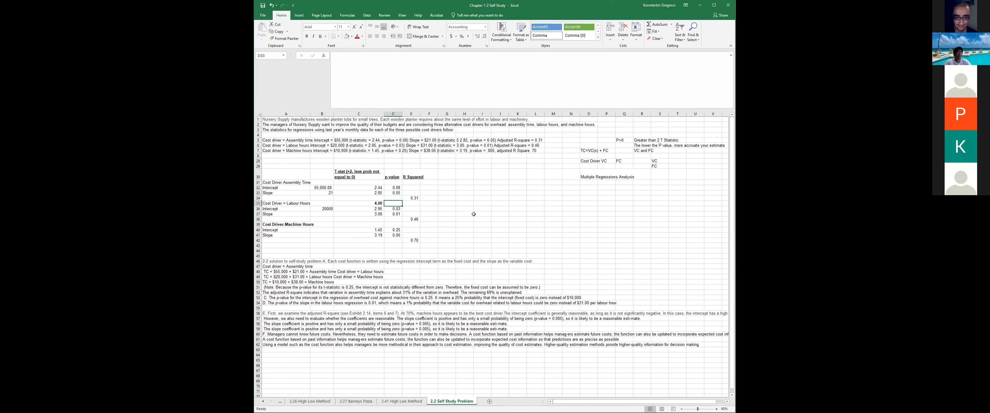
text(.0046)
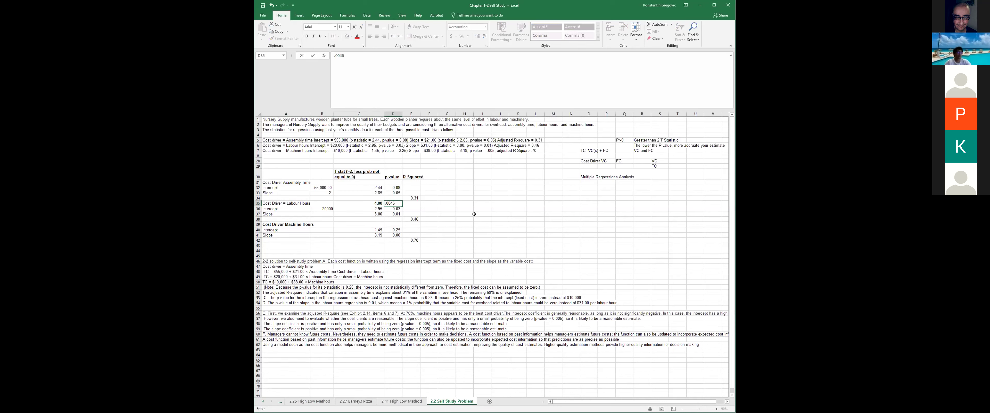
key(Escape)
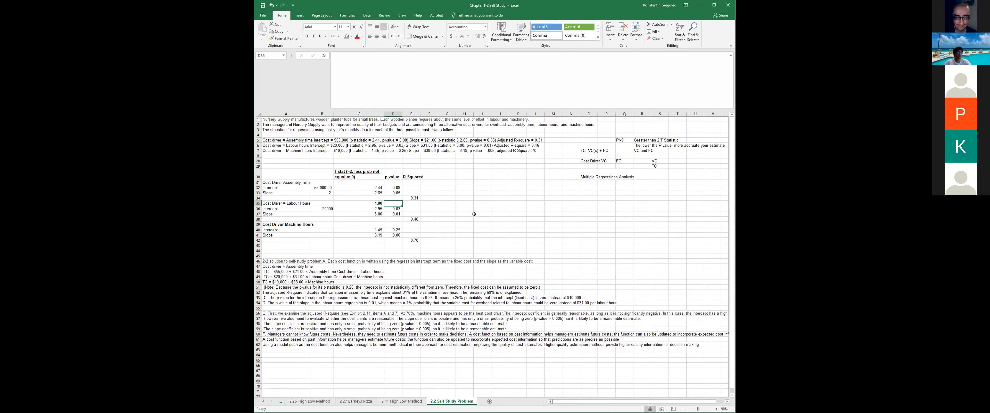
text(0.01)
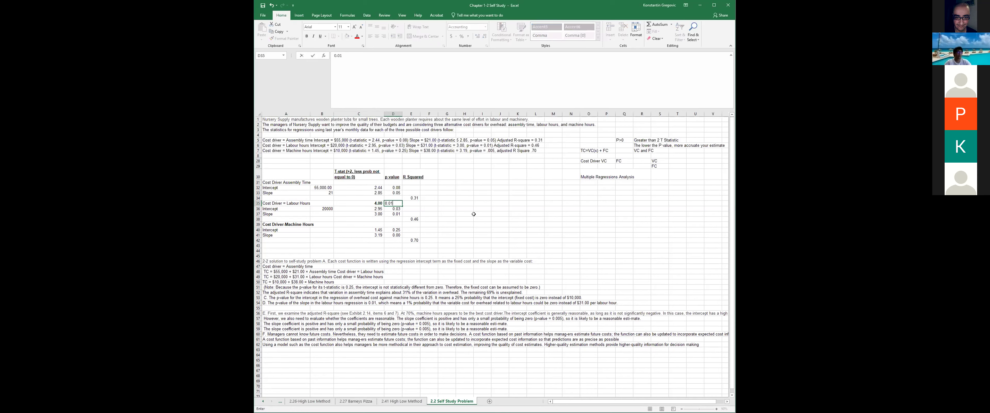
key(ctrl+Return)
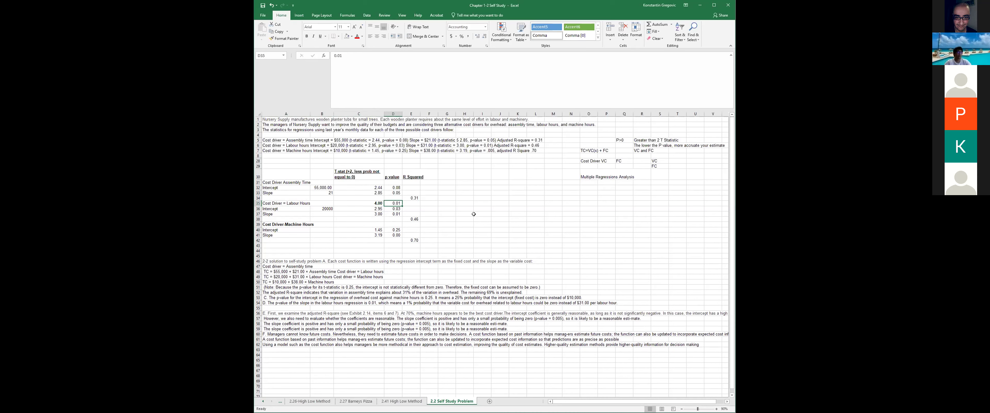
key(ctrl+b)
- Bold the machine hours slope T-stat in C41 and its R Squared value in E42
click(368, 234)
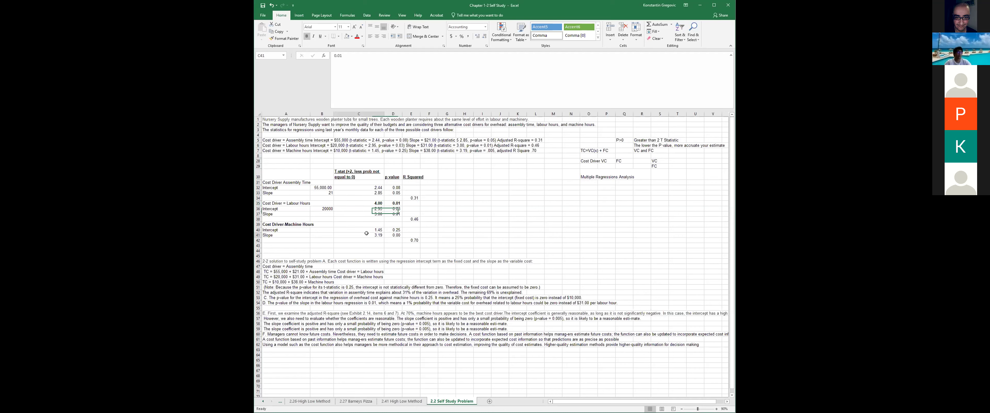
click(307, 37)
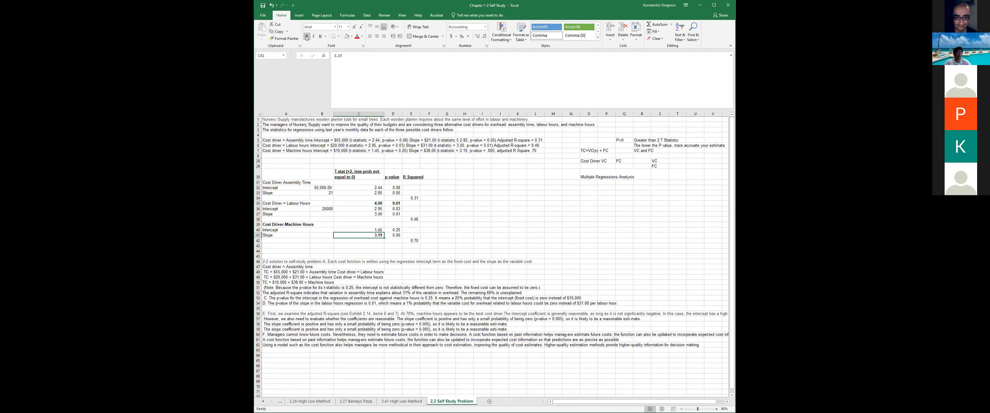
click(414, 241)
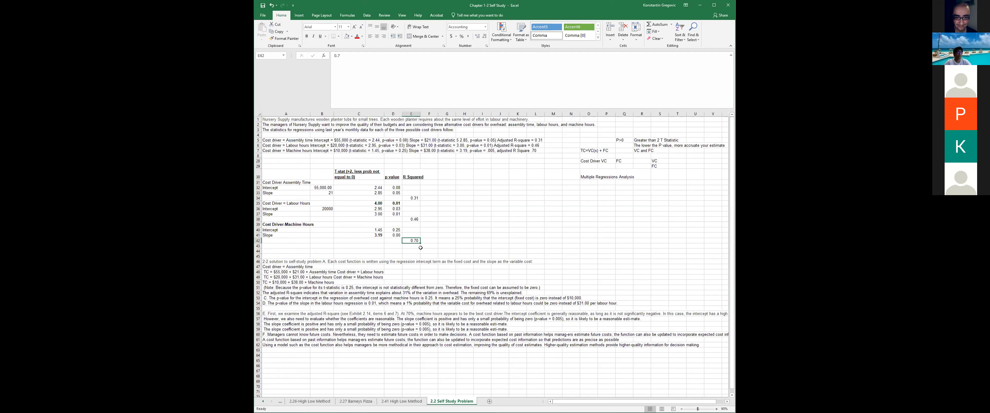
click(307, 37)
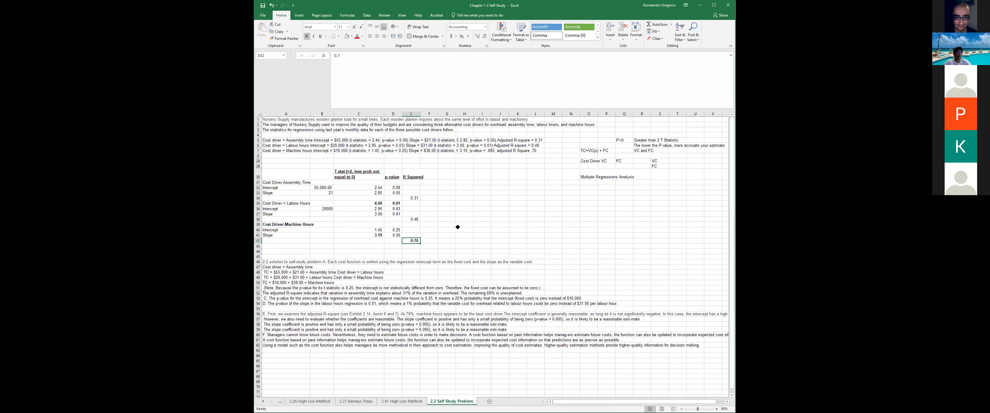
- Examine the labour hours p-values in D35:D37 and R Squared in E38 against the machine hours intercept p-value
click(396, 229)
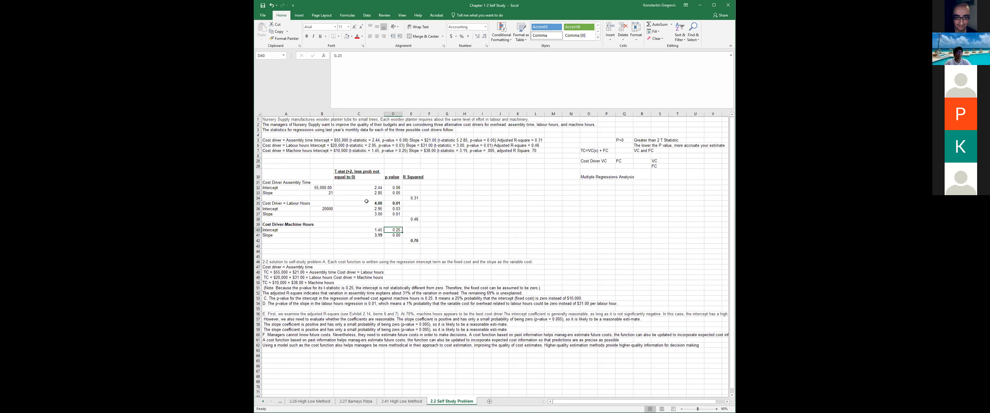
click(414, 220)
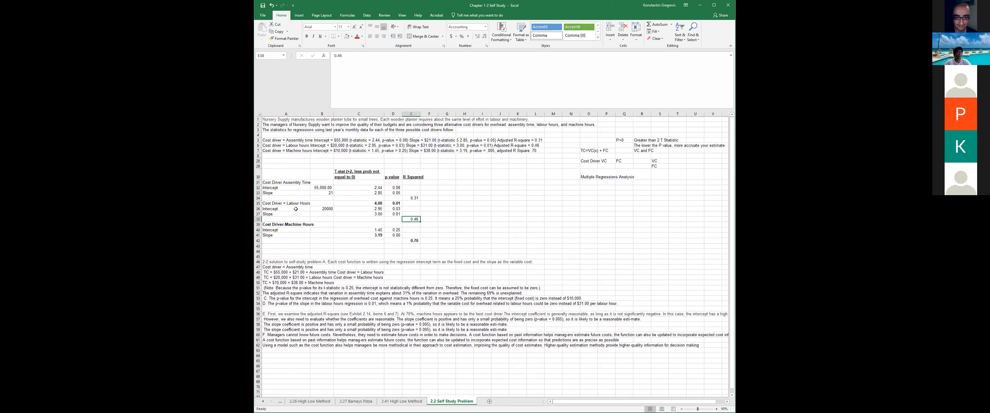
click(308, 203)
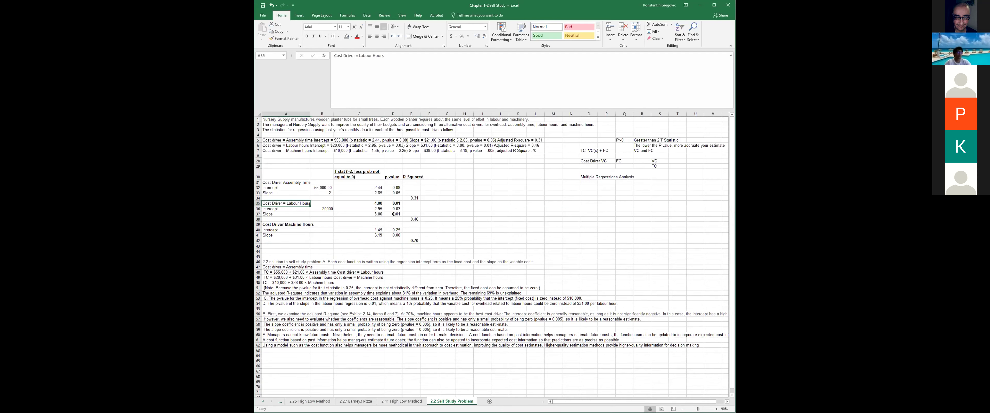
click(400, 204)
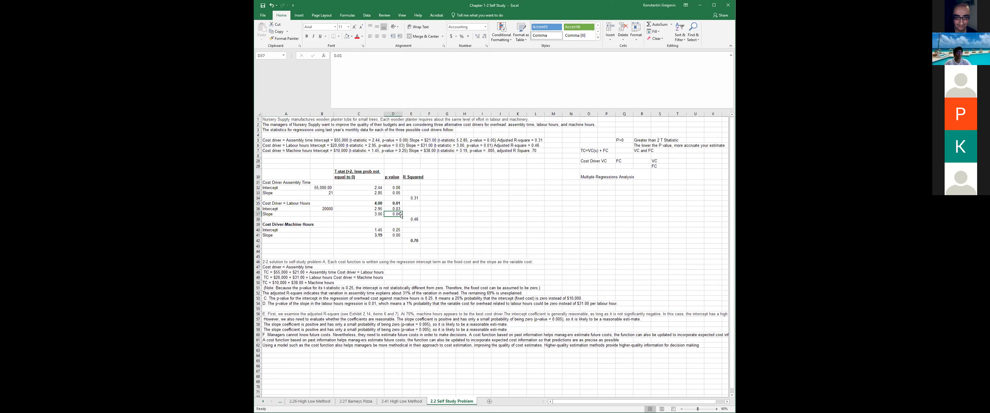
drag(396, 209, 396, 214)
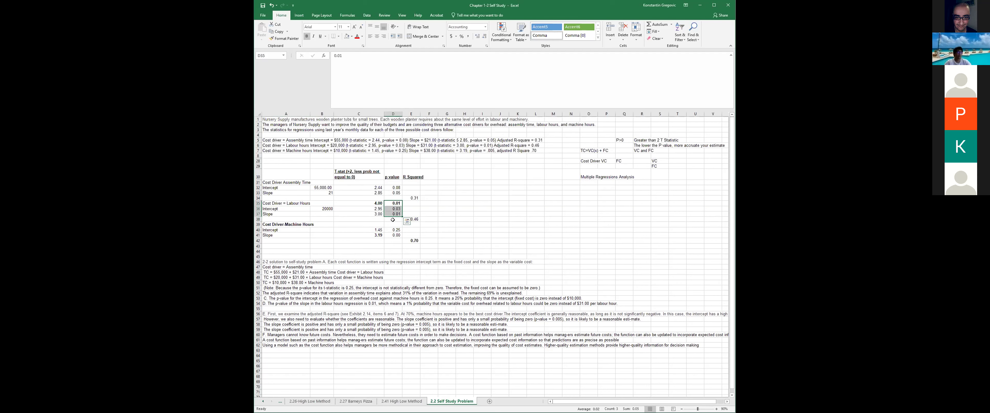
click(420, 219)
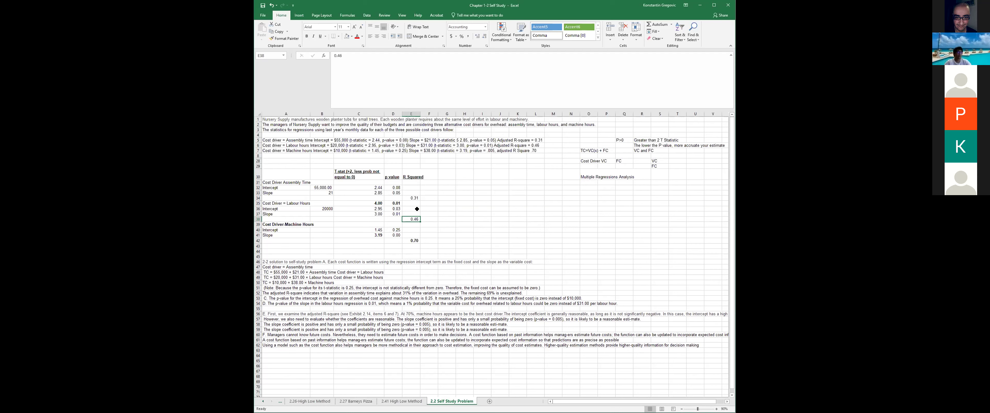
click(375, 203)
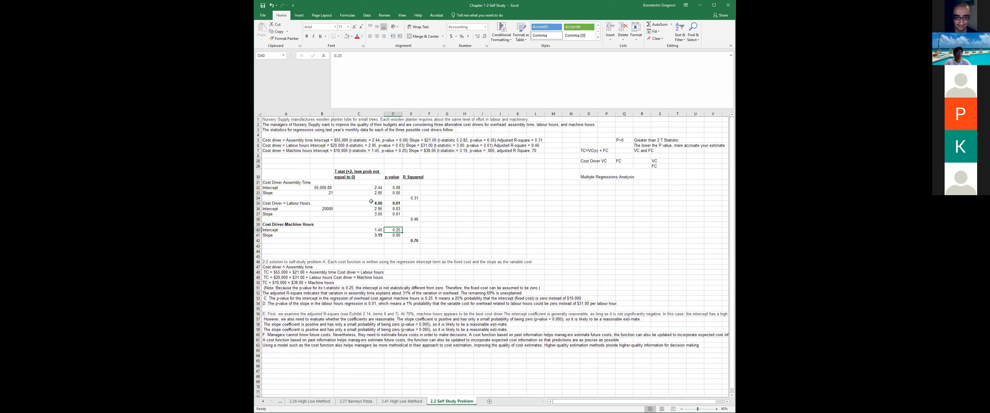
- Weigh the labour hours T-stat in C35 against its R Squared in E38 and compare the R Squared column down to machine hours
click(411, 218)
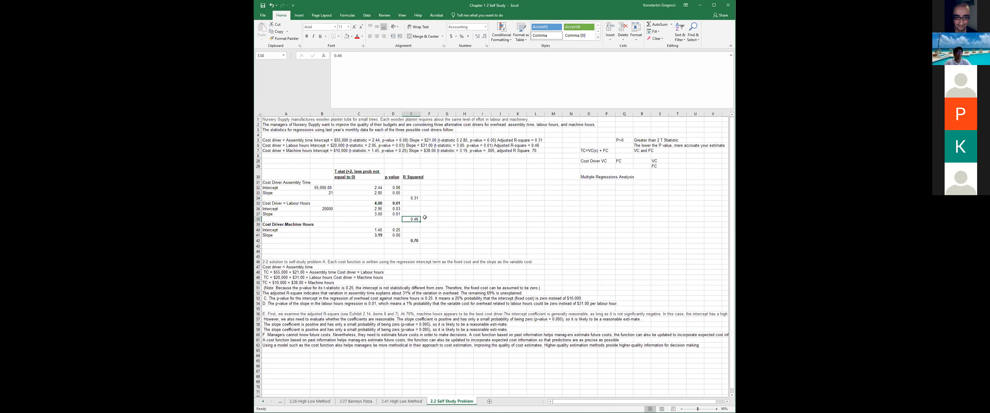
key(Up)
key(Up)
key(Up)
key(Left)
key(Left)
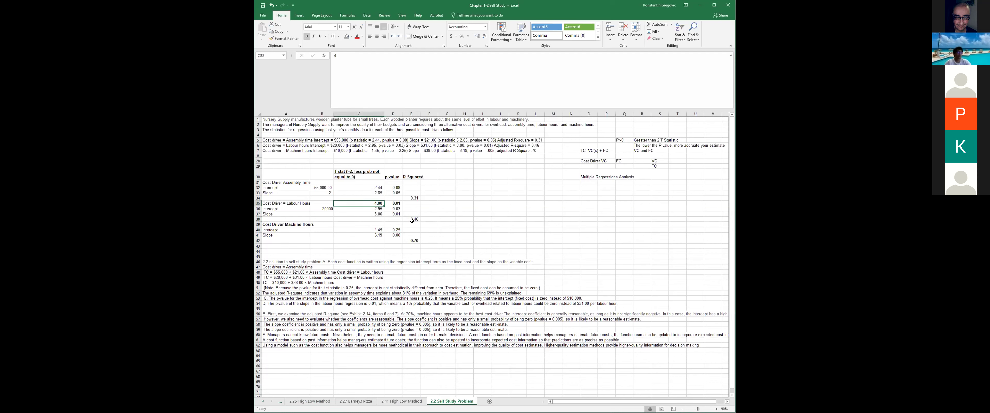
click(415, 218)
click(273, 203)
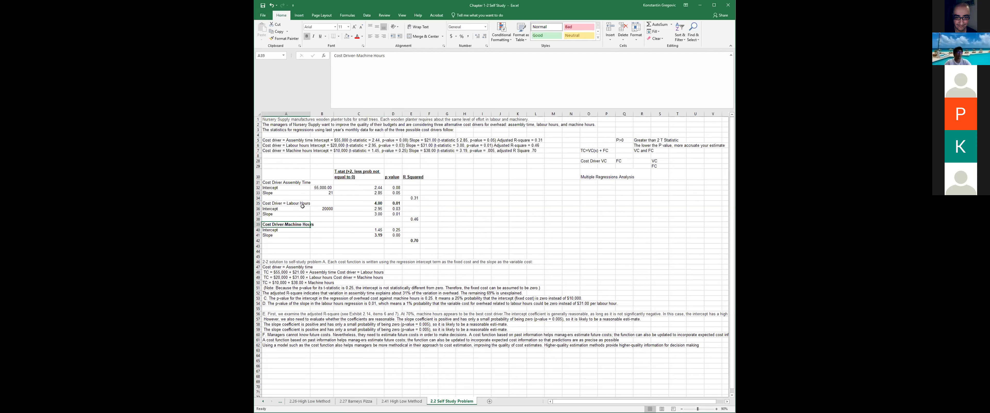
drag(412, 219, 411, 224)
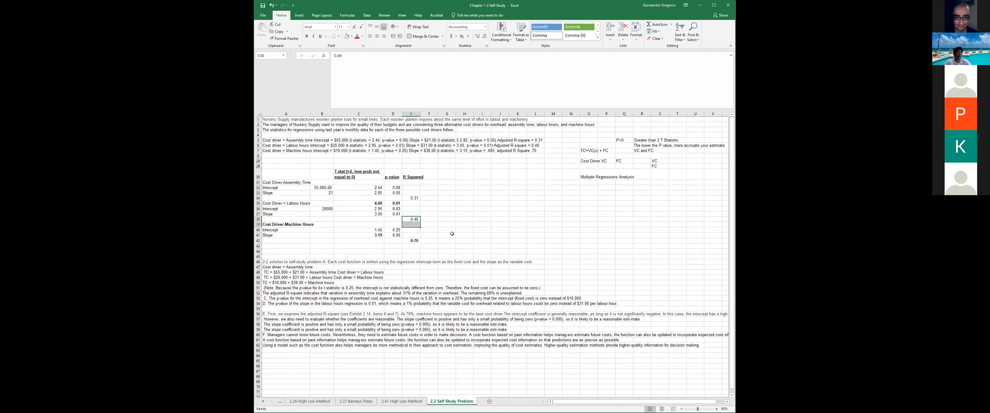
drag(414, 175, 419, 241)
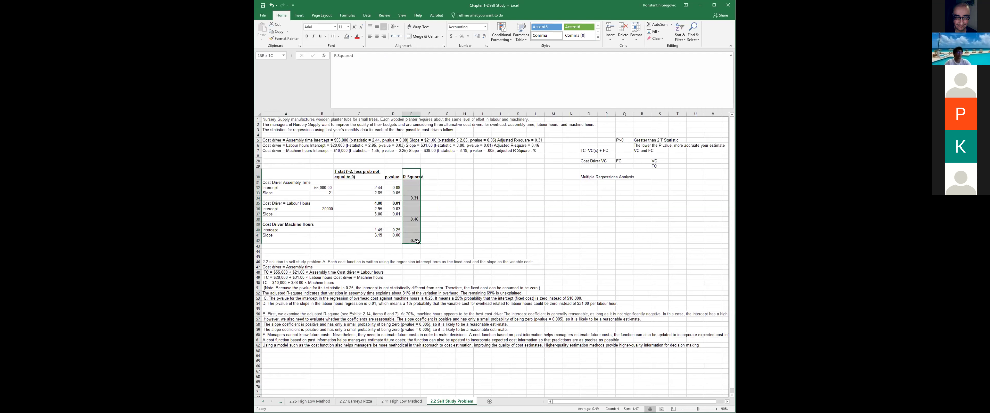
- Compare the machine hours and assembly time cost drivers, checking the machine hours R Squared in E42 and intercept p-value in D40
click(442, 228)
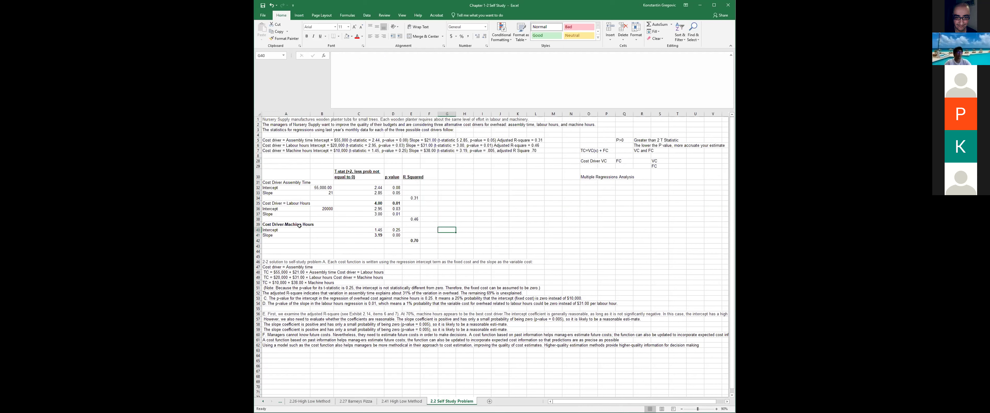
click(290, 222)
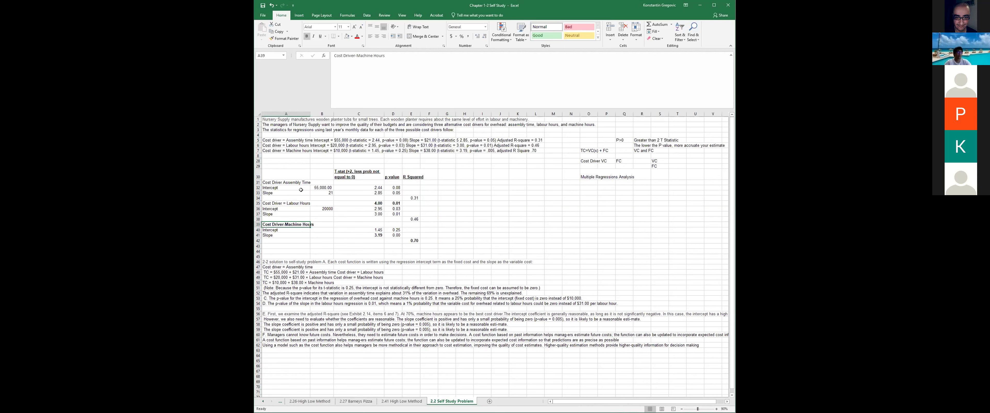
click(286, 183)
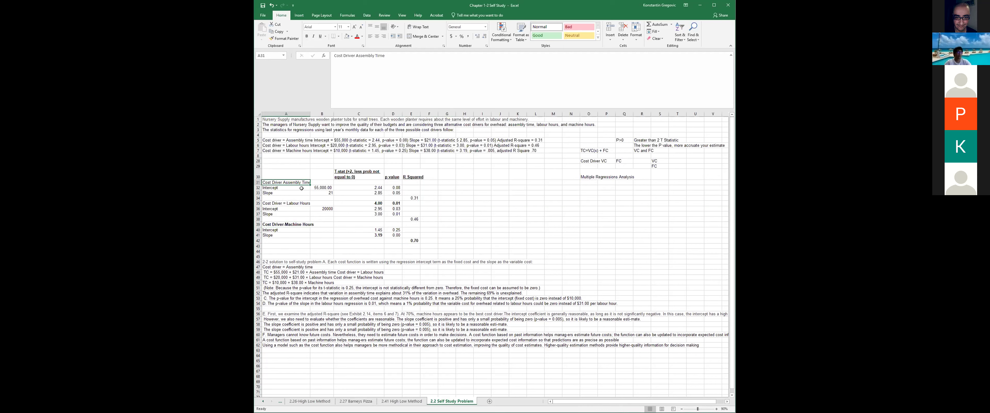
click(412, 241)
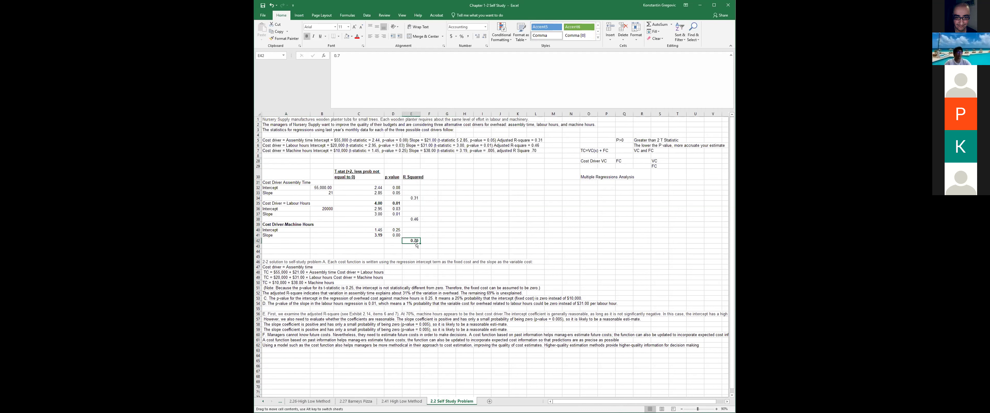
click(415, 242)
click(394, 229)
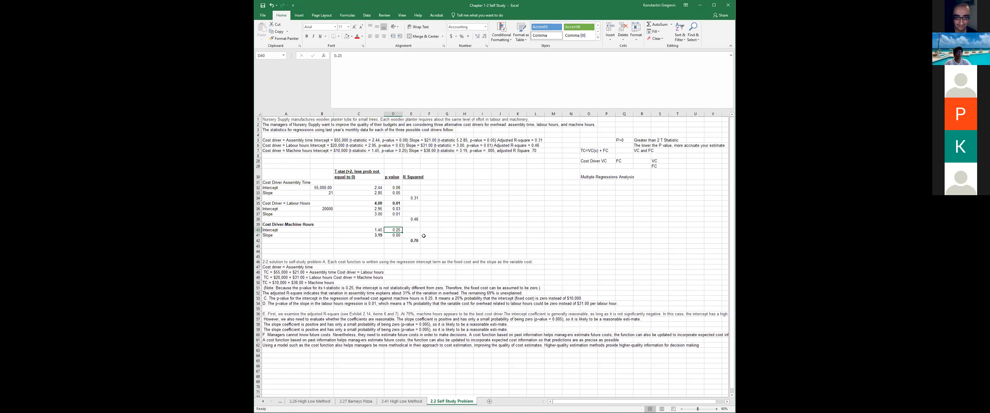
- Add the note "Appendix 2A , pg67" in O32 below the Multiple Regressions Analysis label and make it bold
click(590, 188)
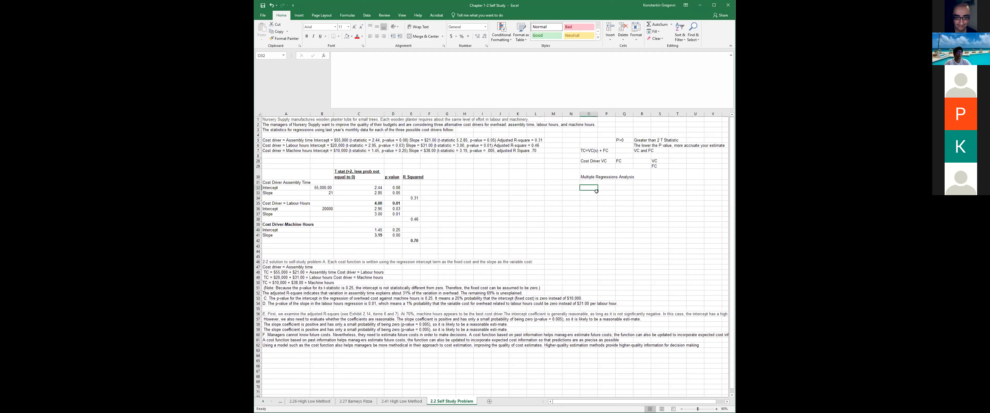
text(Appendix 2A , pg67)
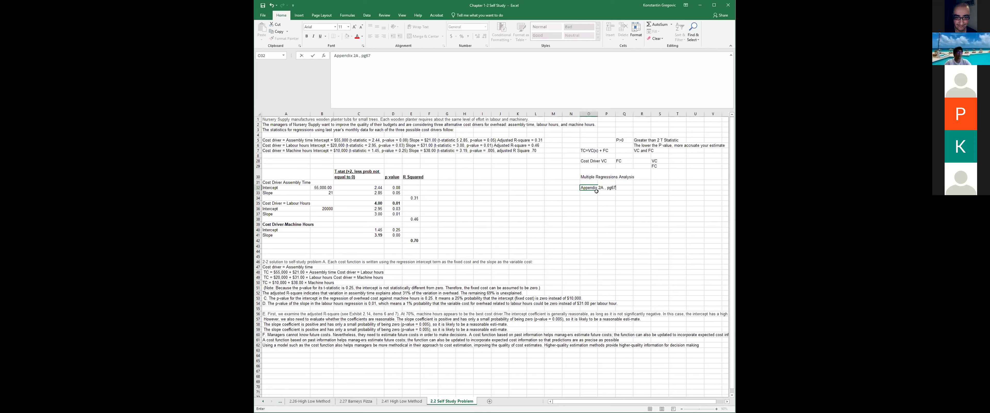
key(Return)
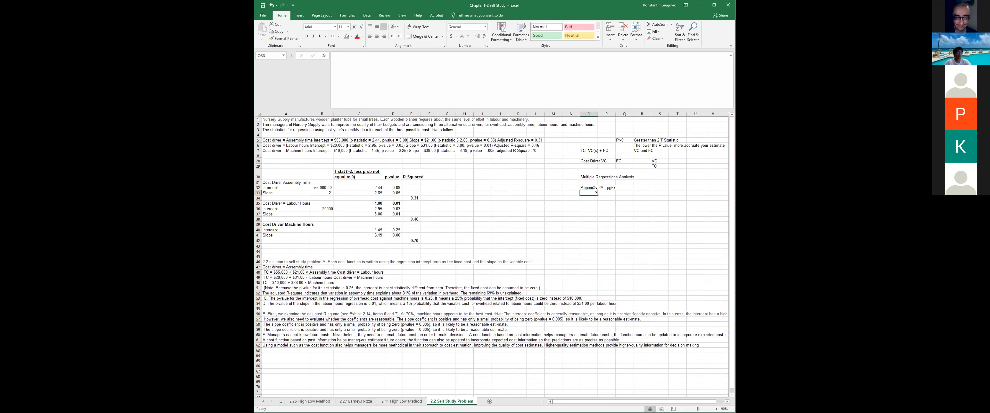
drag(590, 187, 607, 188)
click(306, 36)
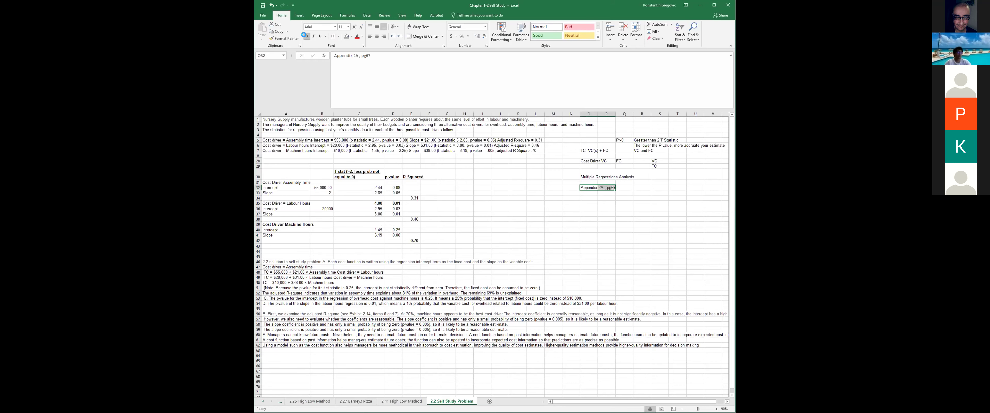
click(479, 214)
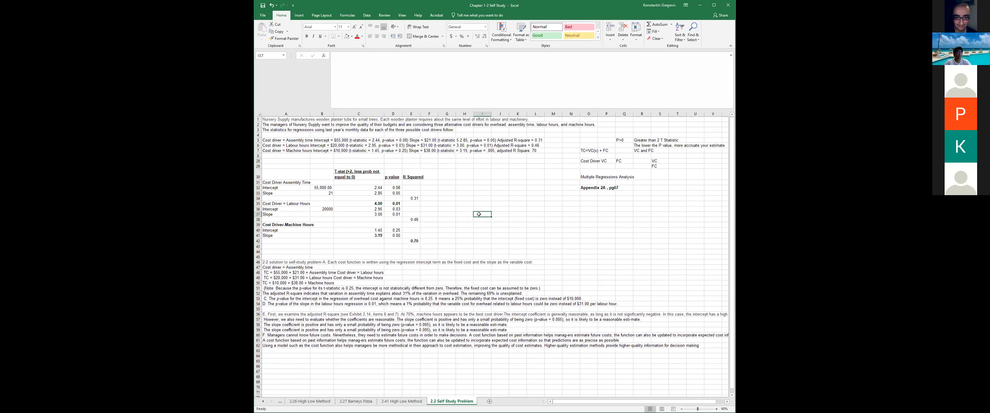
- Insert a new blank worksheet before the SS 1-1 Input sheet at the start of the workbook
scroll(439, 235, down, 3)
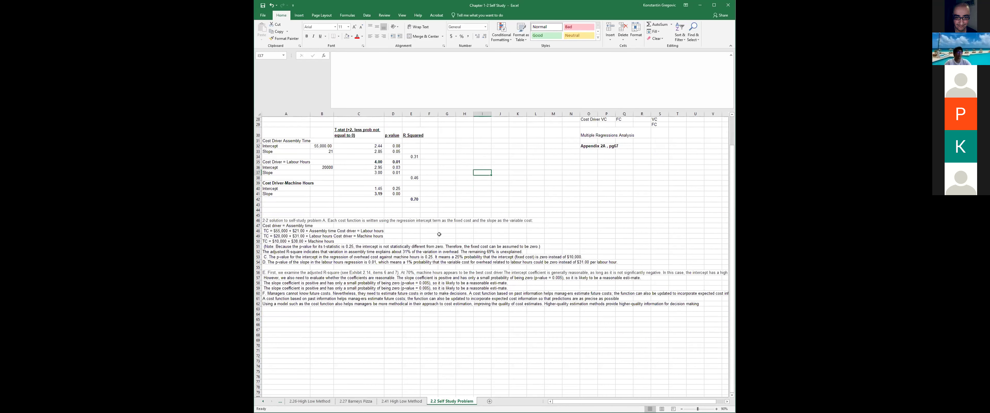
click(264, 401)
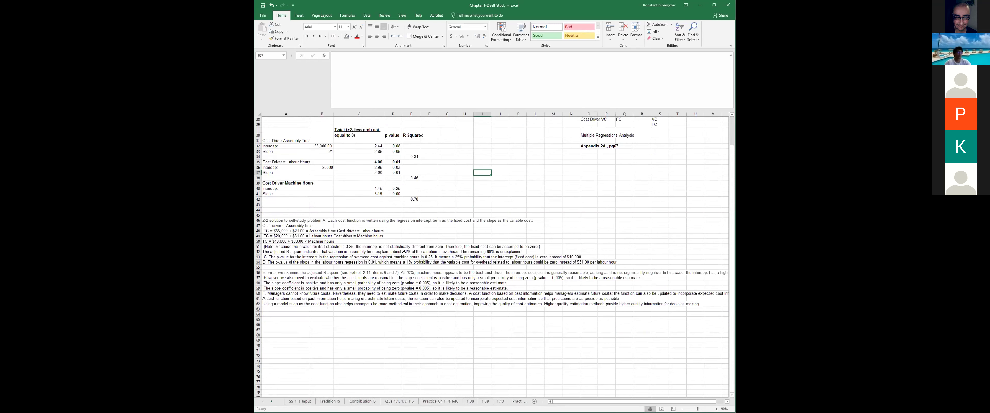
click(297, 401)
right_click(300, 401)
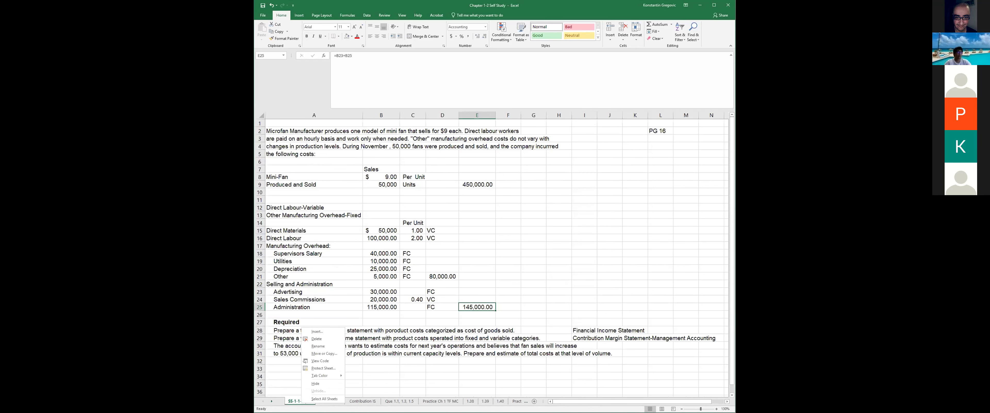
click(325, 332)
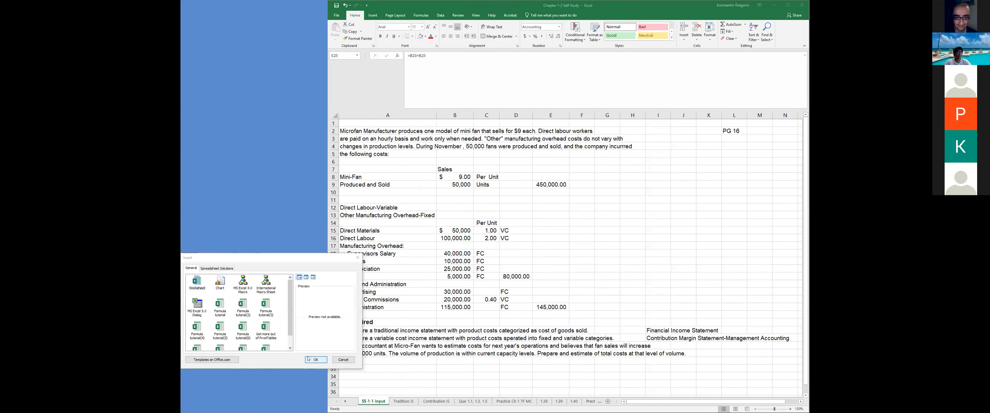
click(316, 359)
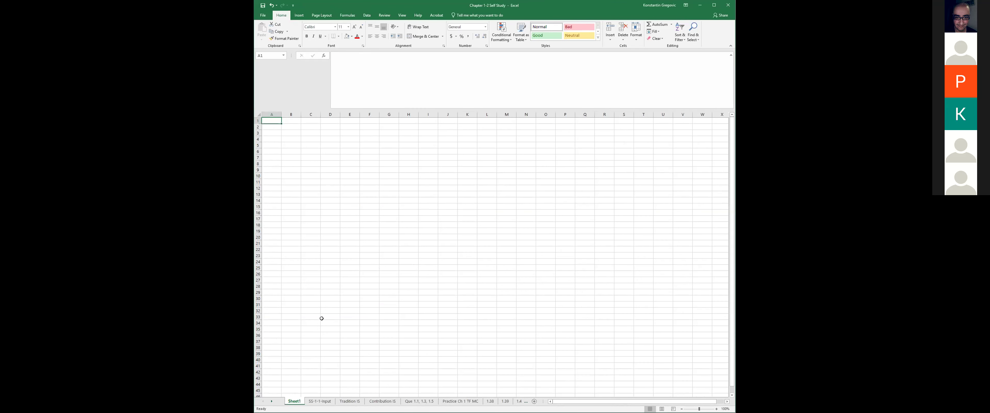
- Enter the heading "Quiz 1" in B4 of the blank sheet and make it bold
drag(297, 139, 312, 139)
text(Quiz 1)
key(Return)
key(Down)
key(Up)
click(290, 139)
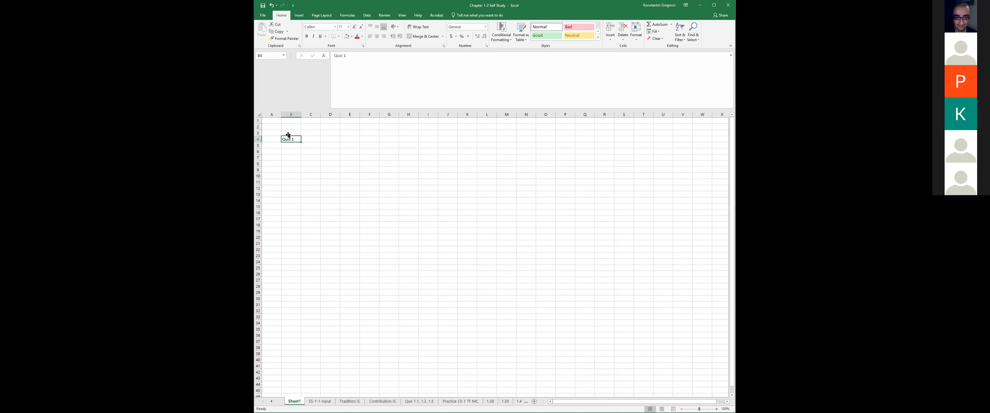
click(306, 36)
- List the quiz topics "Tradition Income statement method," in B6 and "High Low Method" in B7
click(292, 153)
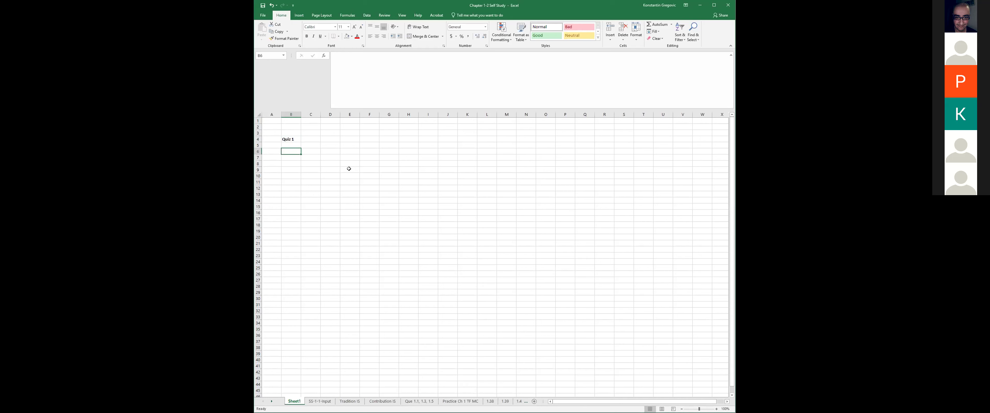
text(Tradition Inc)
text(Meth)
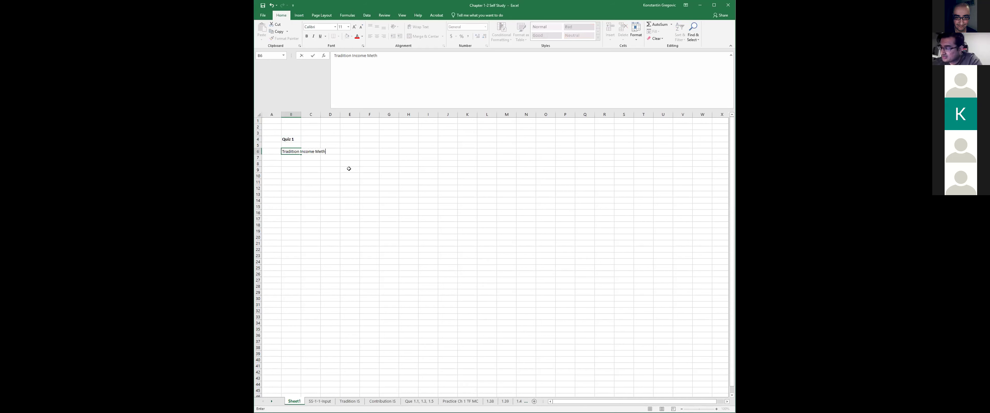
key(BackSpace)
key(BackSpace)
key(BackSpace)
key(BackSpace)
key(BackSpace)
key(BackSpace)
key(BackSpace)
key(BackSpace)
text(statement)
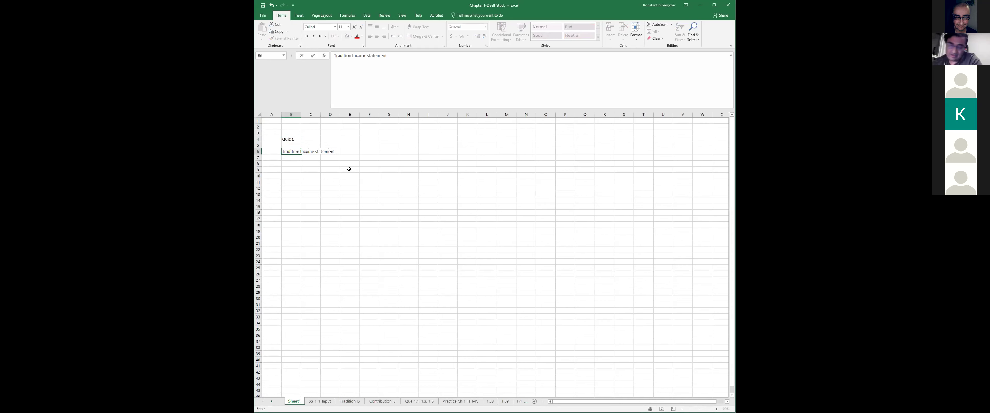
text( me)
key(BackSpace)
text(me)
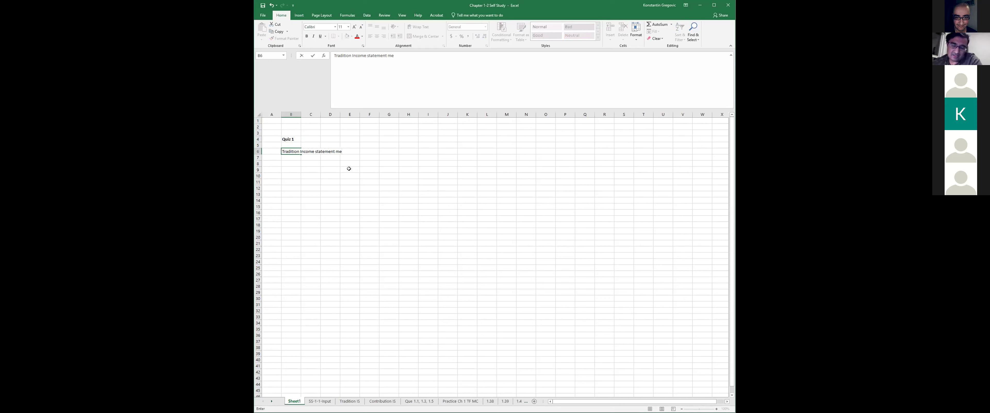
key(Return)
text(HI)
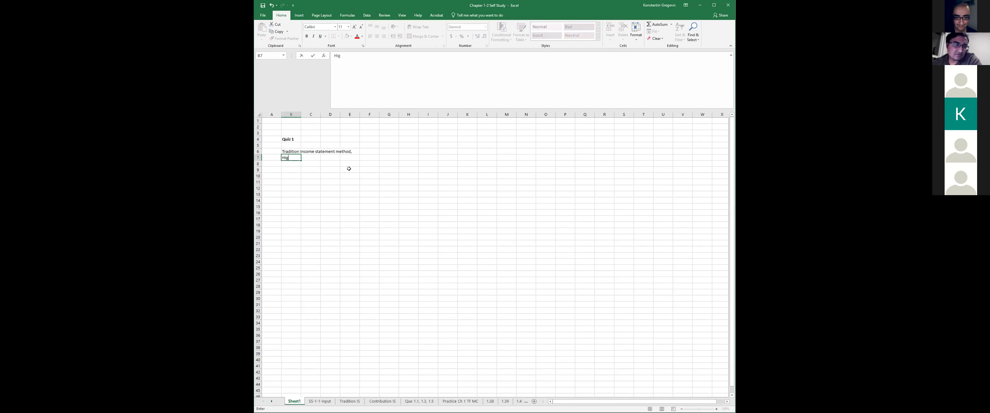
text(gh Low Method)
- Append "Contribution Margin Method" to the income statement topic in B6
key(Up)
click(449, 60)
text(Contribution margin)
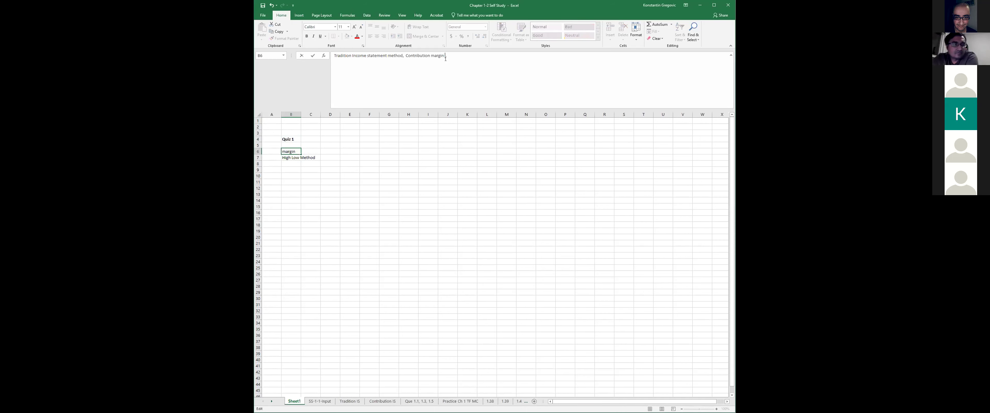
key(BackSpace)
key(BackSpace)
key(BackSpace)
text(Margin Method)
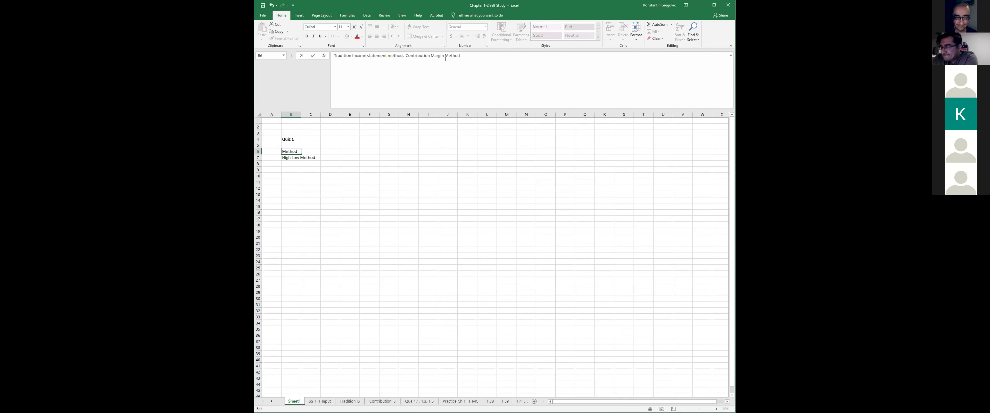
key(Return)
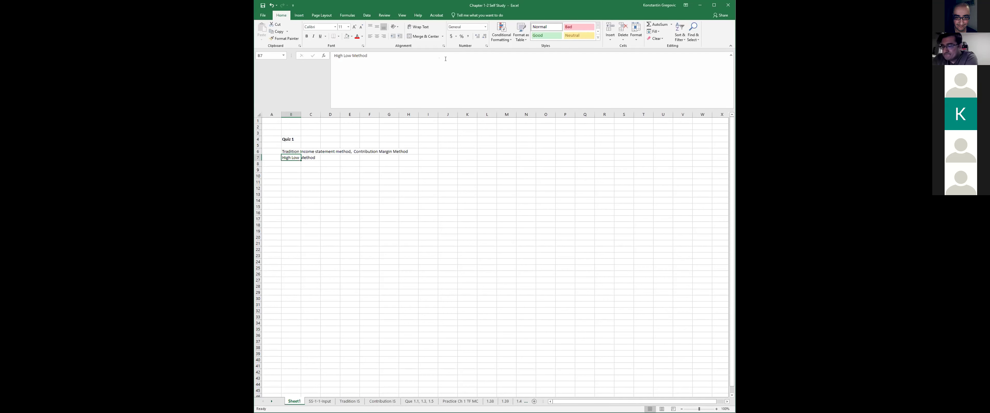
- Enter the topic "COGM" in I6, on the same row as the income statement methods
key(Up)
key(Right)
key(Right)
key(Right)
key(Right)
key(Right)
key(Right)
key(Right)
text(COGM)
key(Return)
- Enter the labels "FC" in F5 and "VC" in G5 above the Contribution Margin Method topic
key(Up)
key(Right)
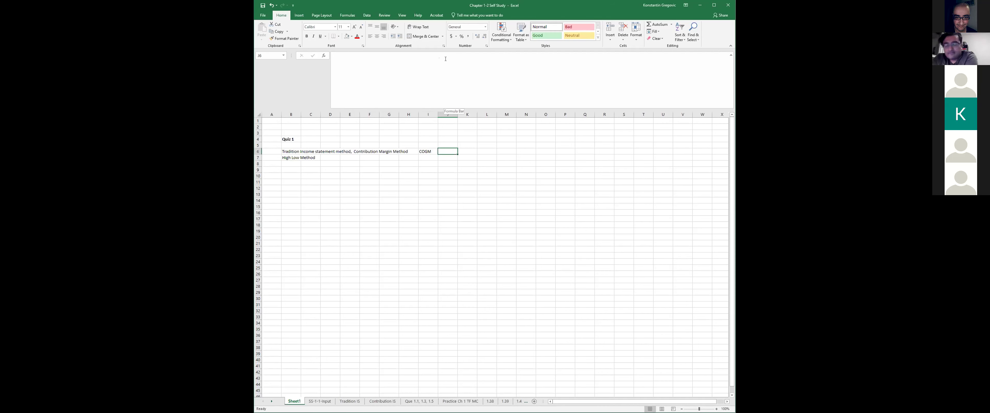
key(Left)
key(Left)
key(Left)
key(Left)
key(Left)
key(Left)
key(Left)
key(Left)
key(Right)
key(Right)
key(Right)
key(Right)
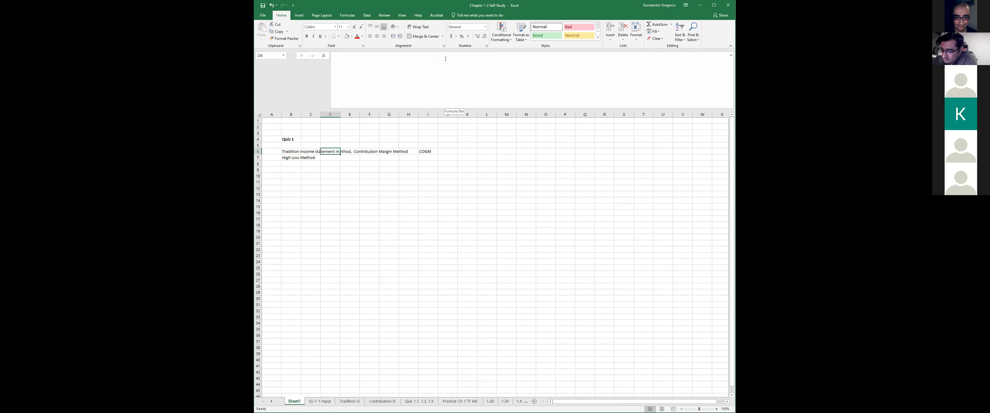
key(Up)
text(FC)
key(Return)
key(Up)
key(Right)
text(VC)
key(Return)
- Enter the topic "Regression Analysis-Interpretation-R2, T Value, P" in B8 under the High Low Method
key(Down)
key(Down)
key(Left)
key(Left)
key(Left)
key(Left)
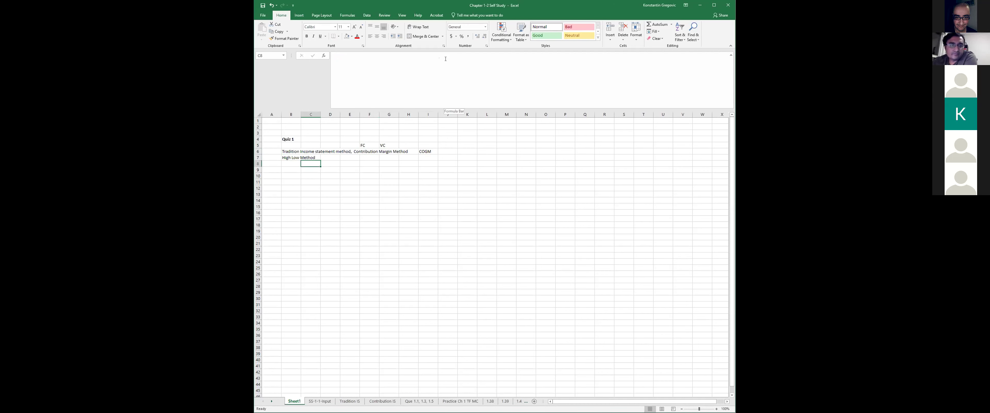
key(Left)
text(Reg)
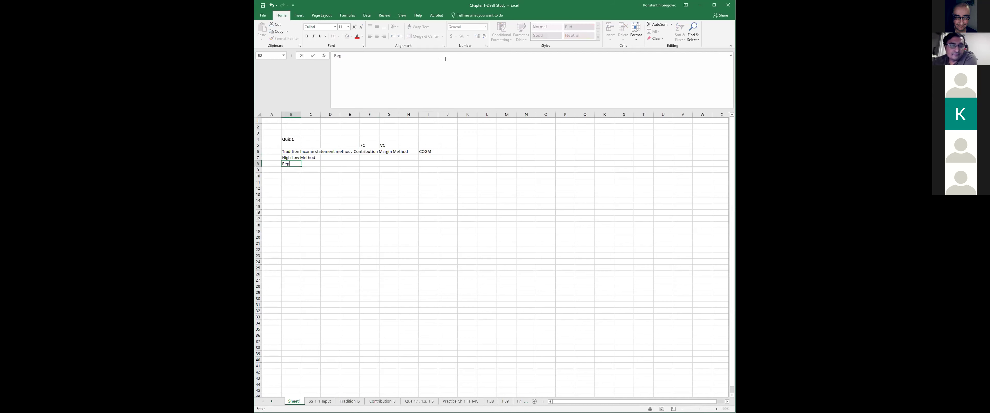
text(ression)
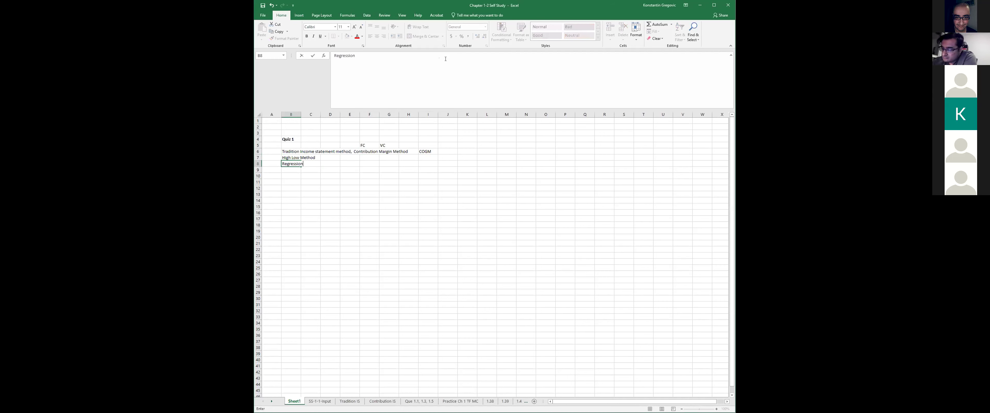
text(aAnalysis-Interpretation-0R)
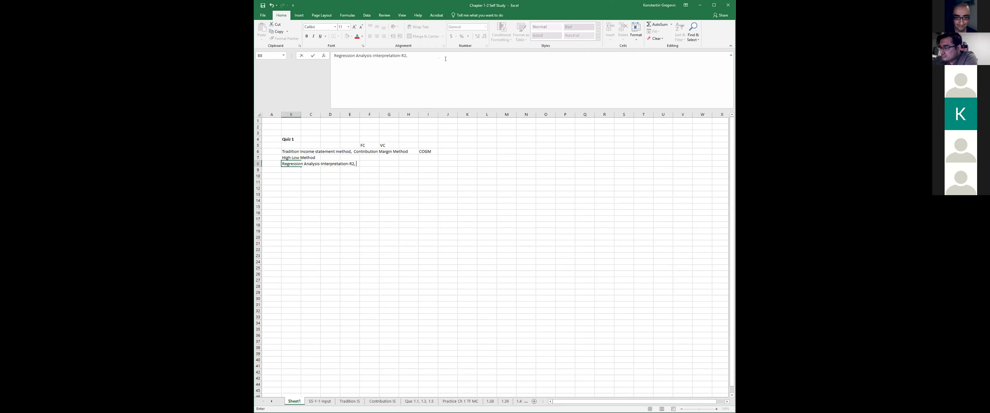
text(, T Value, )
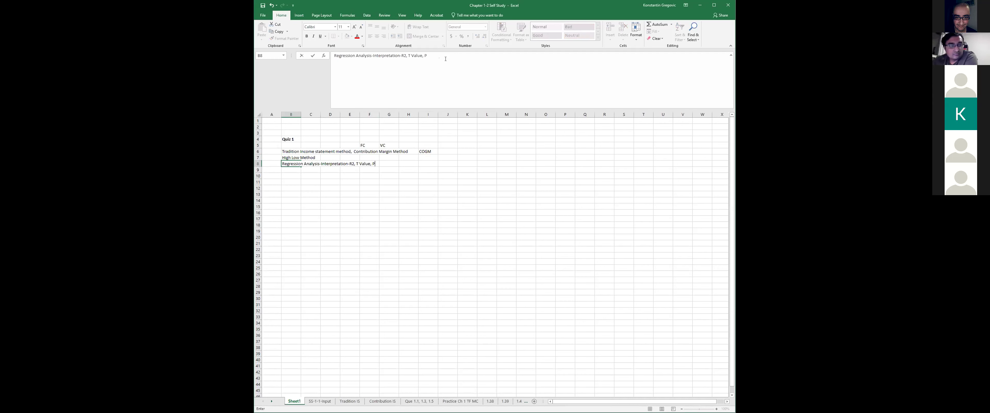
text(P)
key(Return)
- Enter the topic "Account Analysis-Estimating TC Function, VC(x) + FC" in B9
text(Account Analysis-Estimating TC Fu)
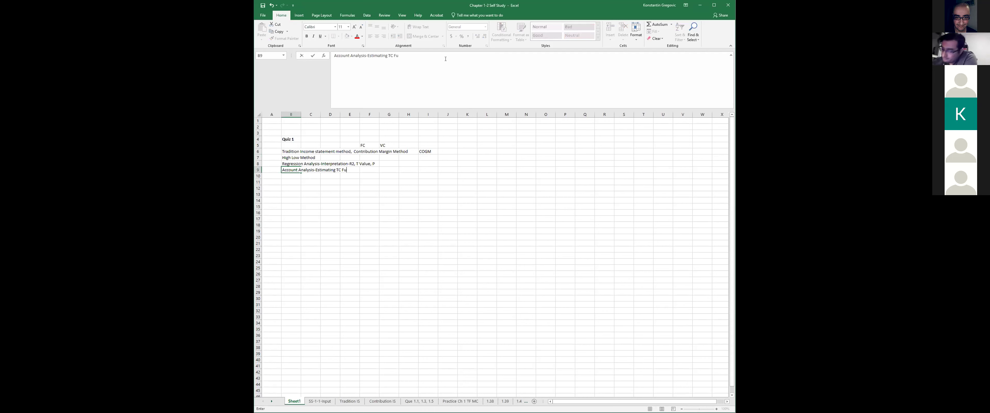
text(nction)
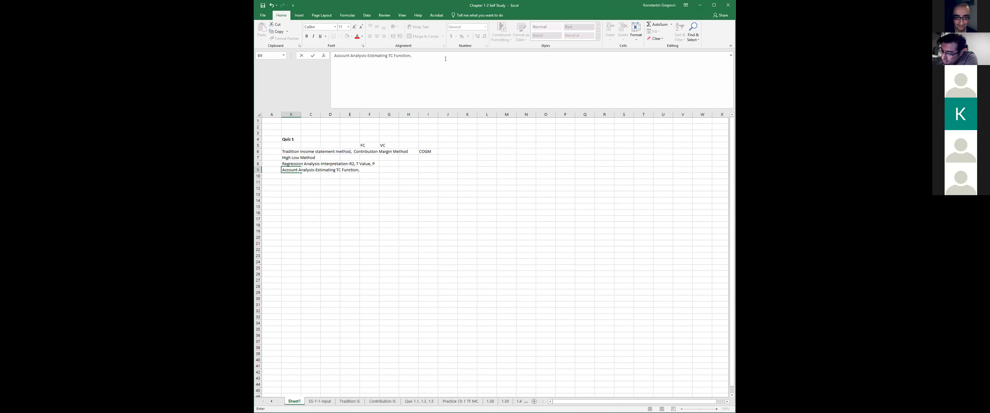
text(, VC(x) + FC)
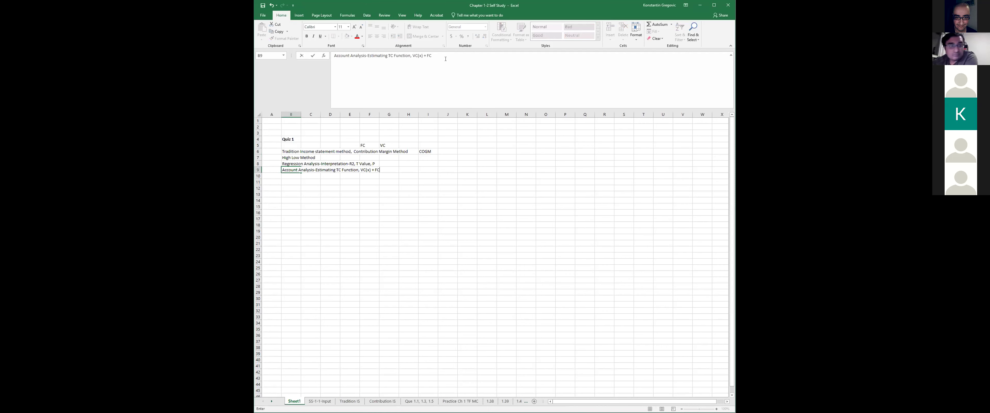
key(Return)
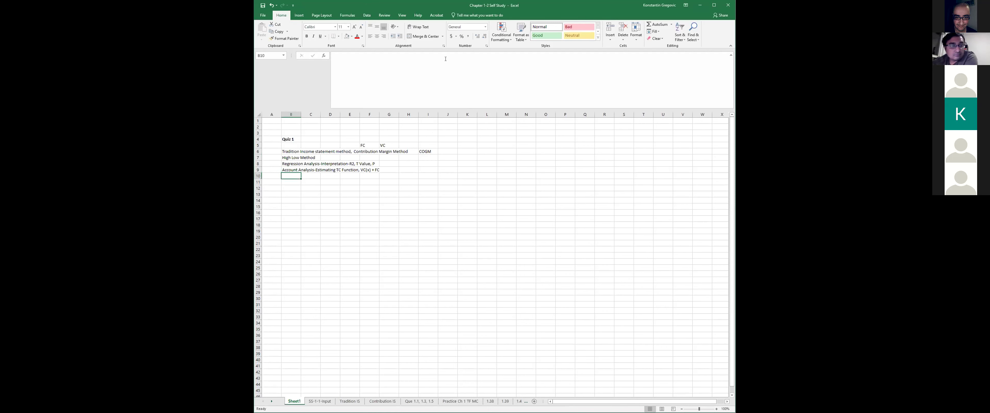
key(Up)
key(Right)
key(Right)
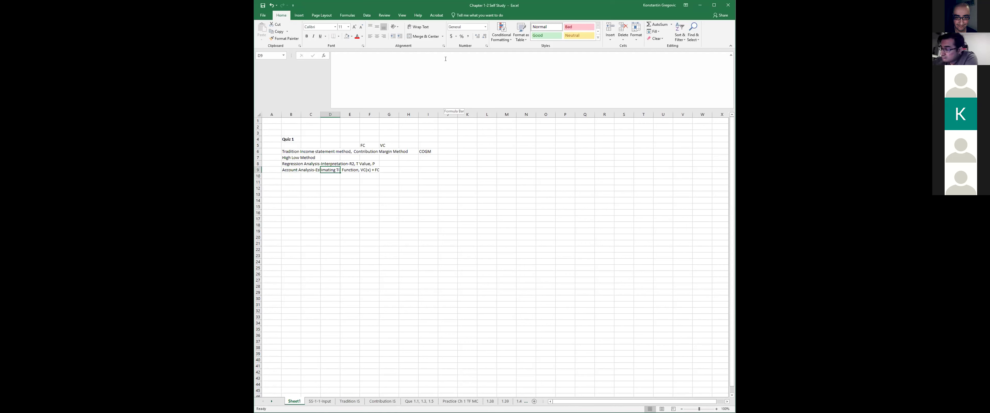
key(Left)
key(Left)
key(Up)
key(Up)
key(Up)
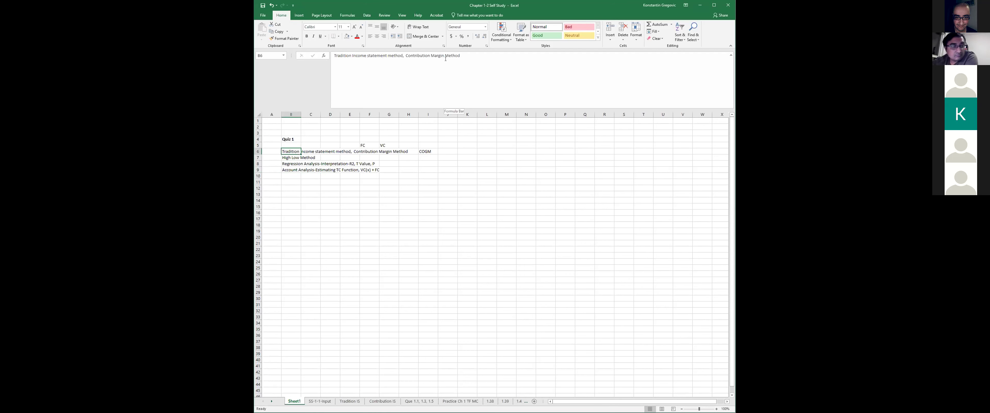
key(Down)
key(Down)
key(Down)
key(Up)
key(Up)
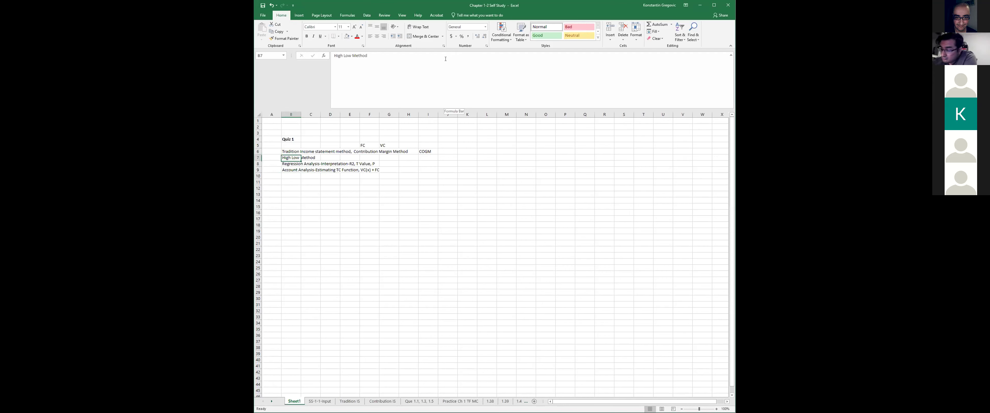
key(Right)
key(Right)
key(Left)
key(Left)
key(Down)
key(Down)
key(Down)
key(Right)
key(Up)
key(Left)
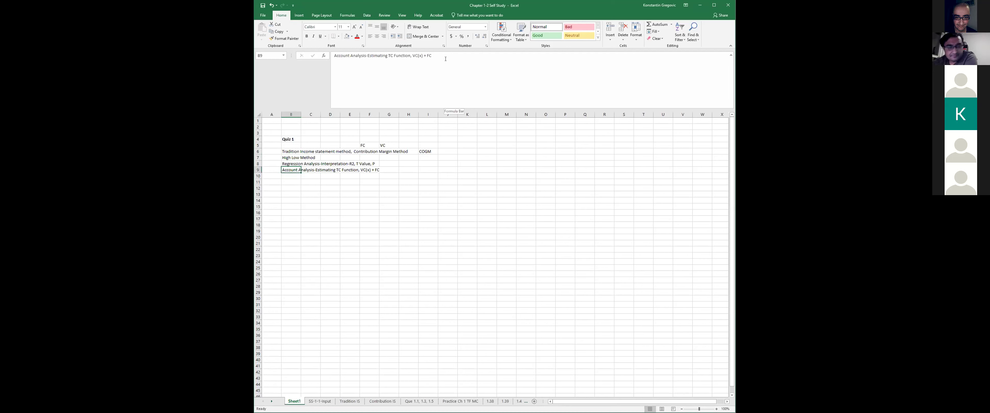
- Enter "Cost Classifications-DM, DL, MO, Indirect, Direct Costs, Period, Product Costs, Opportunity Costs, Sunk, Costs" in B10
key(Down)
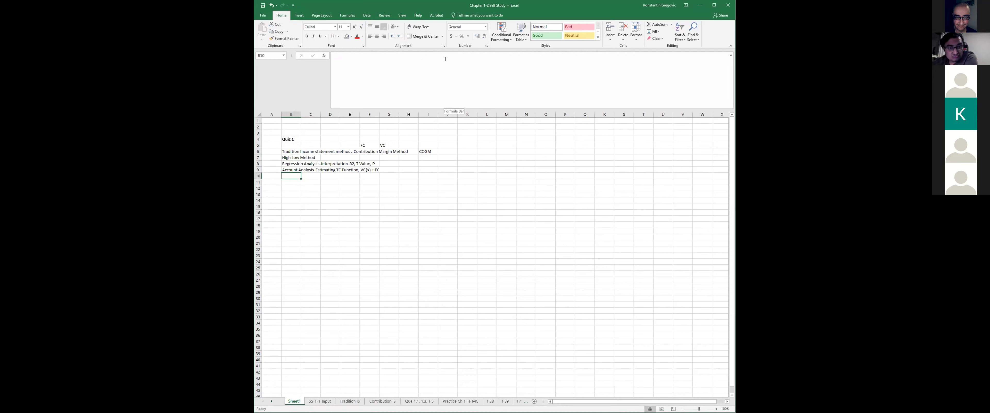
text(Cost)
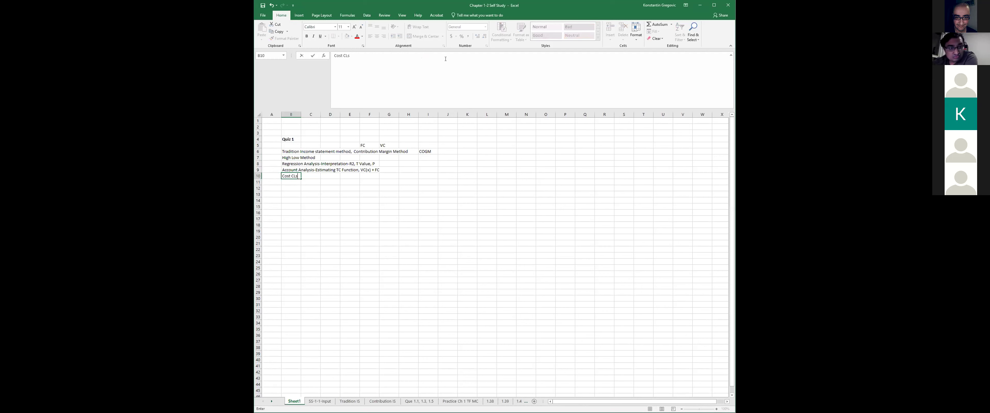
text( Classification)
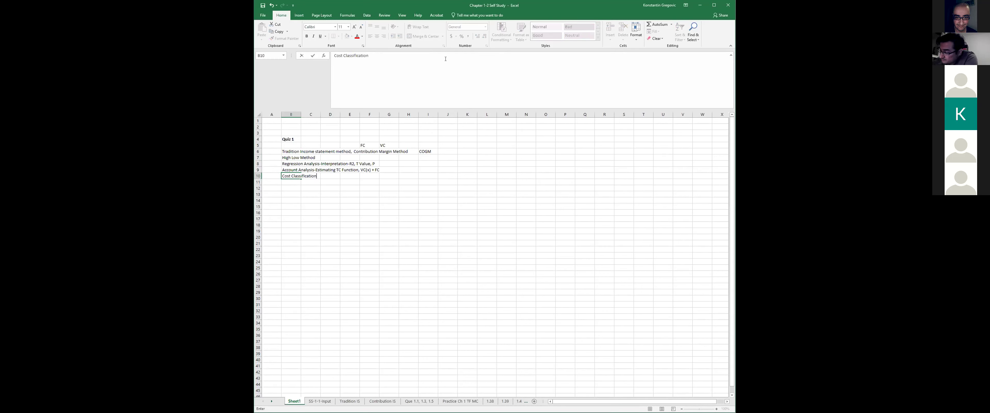
text(s-DM, DL, MO, Indire)
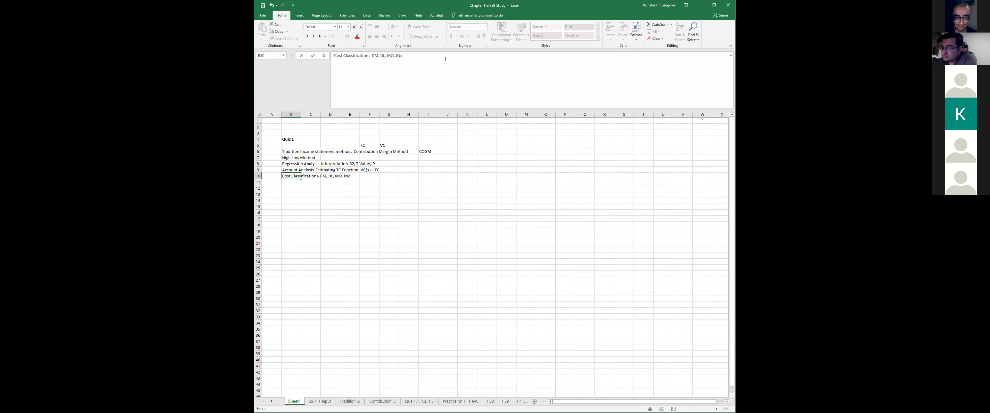
text(ct, Dire)
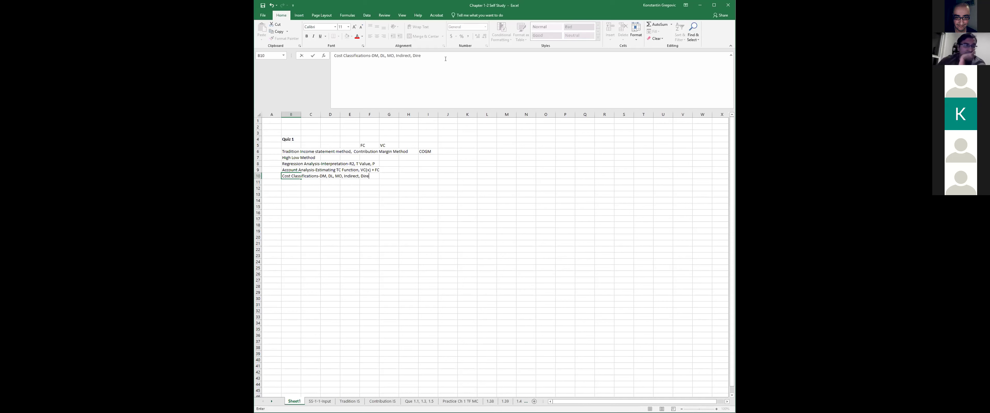
text(ct Costs,)
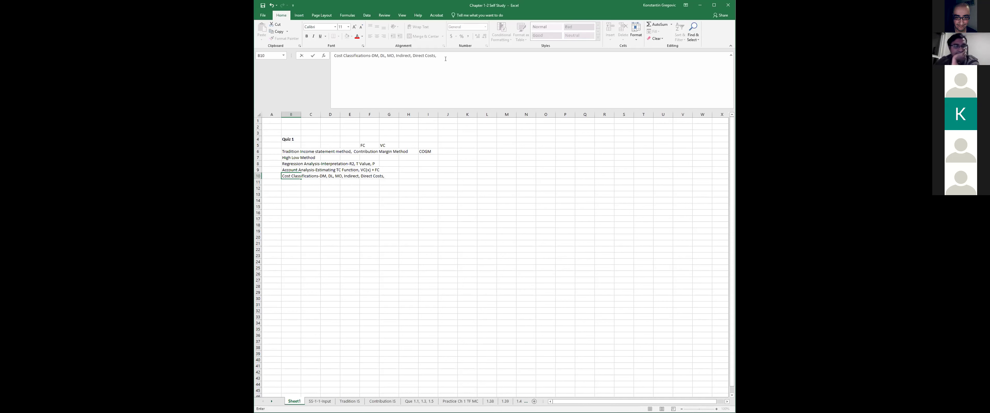
text( Perio)
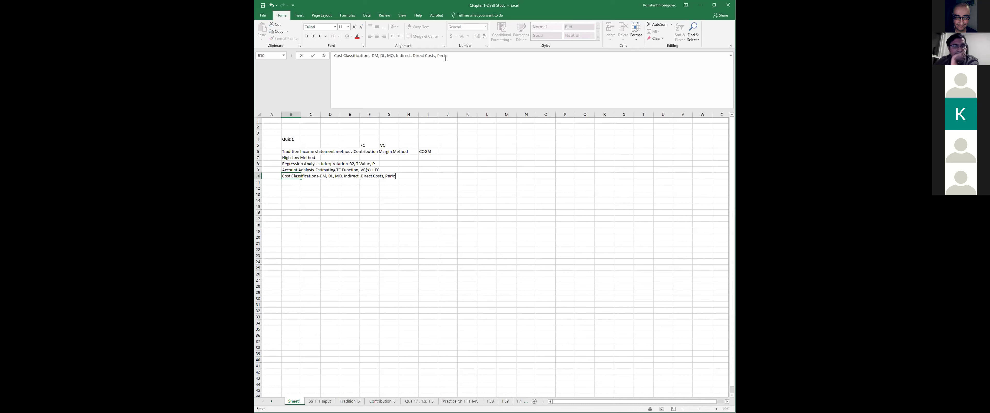
text(d, Product Costs, Op)
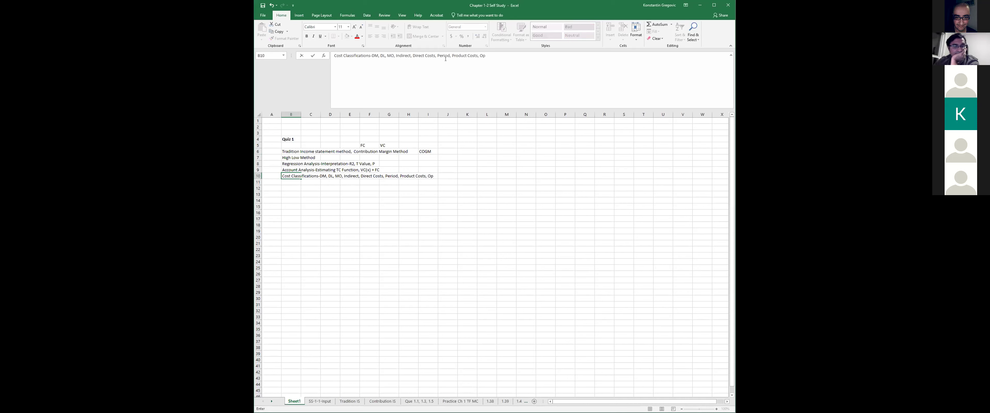
text(portunity Costs, Sunk, Costs)
key(Return)
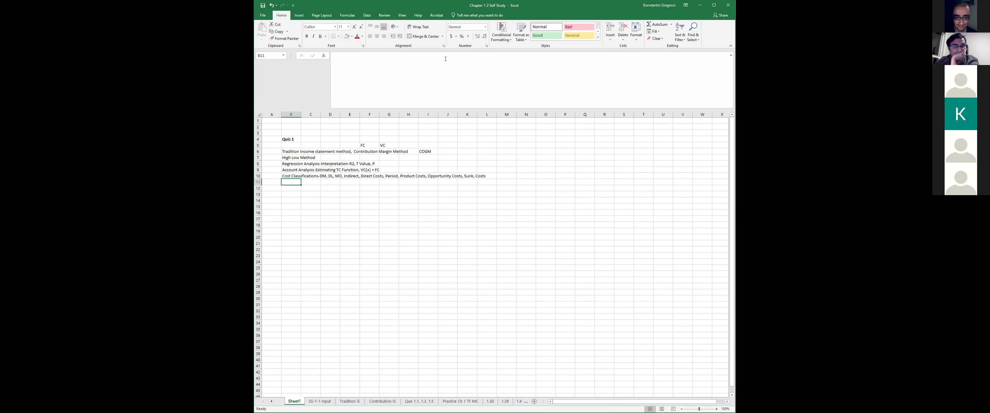
- Enter the topic "Strategic Planning, Mission Statement, Core Competency, KSF, SWOT" in B11
text(Strategic Planning)
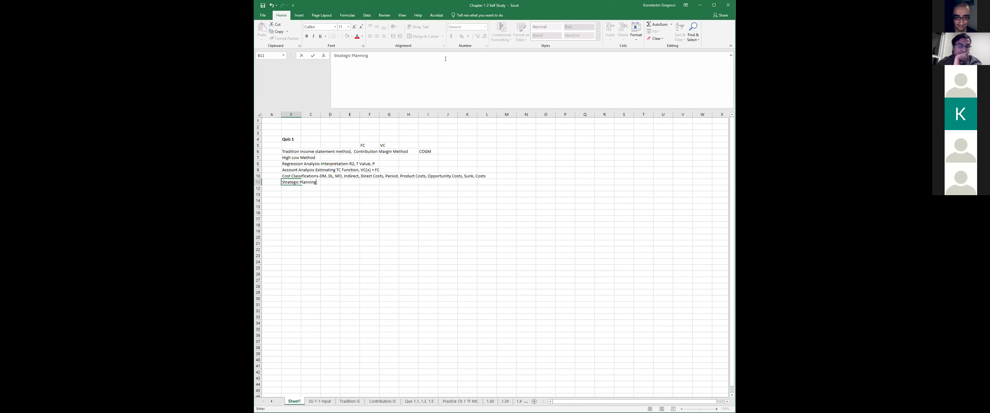
text(, Mission)
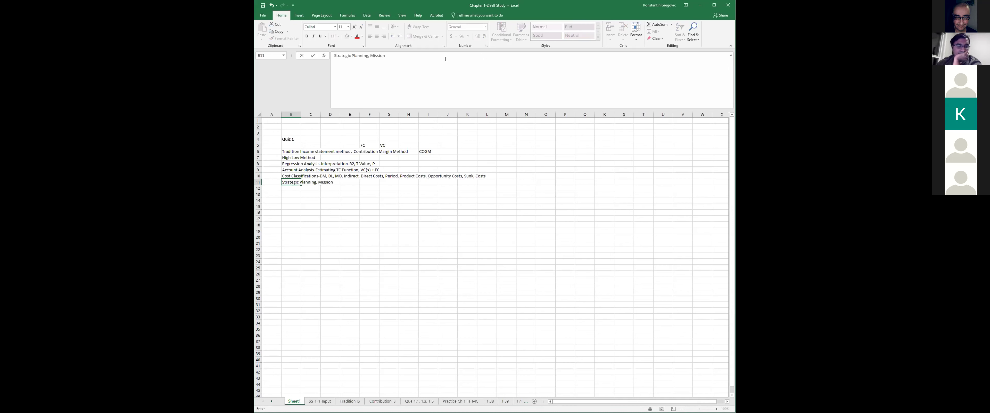
text( Statement, Core Competency, KSF,)
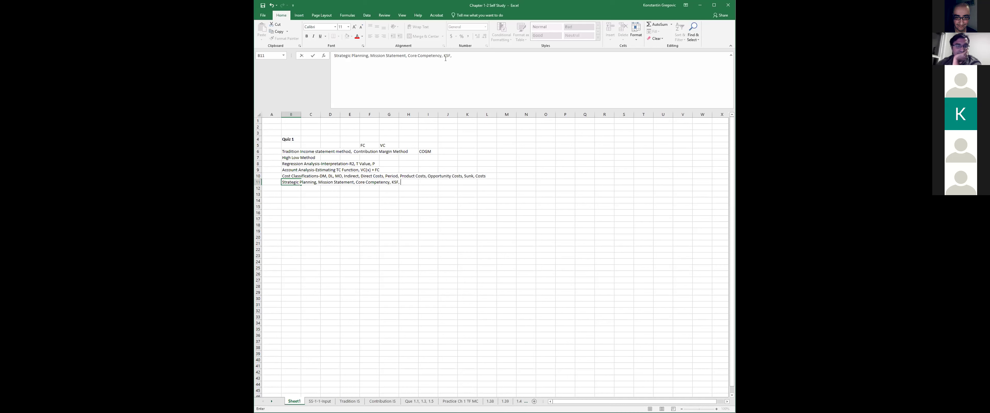
text(WOT)
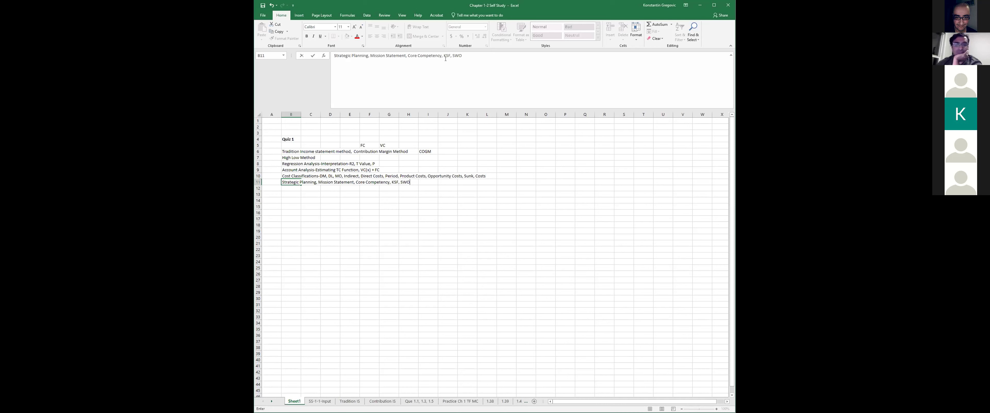
key(Return)
- Enter the topics "Value Chain" in B12 and "Supply Chain" in B13
text(Value Chain)
key(Return)
text(Supply Chain)
key(Return)
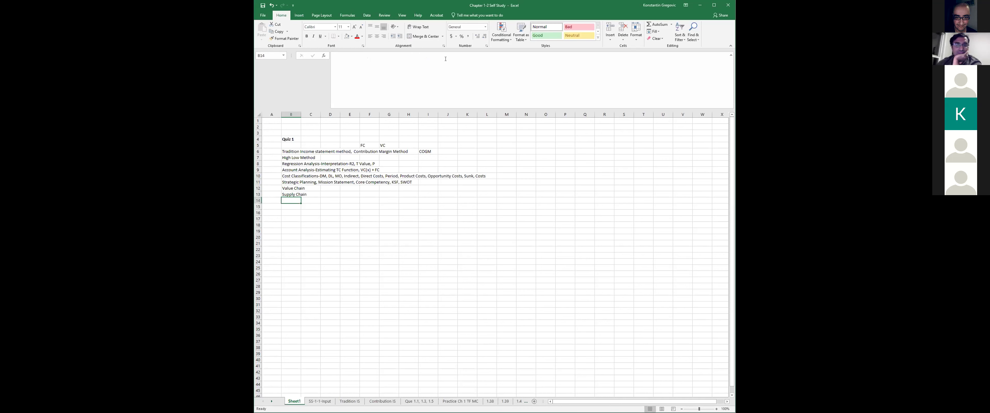
- Rename the topic list's worksheet from its default name as "Summary Quiz 1"
right_click(294, 400)
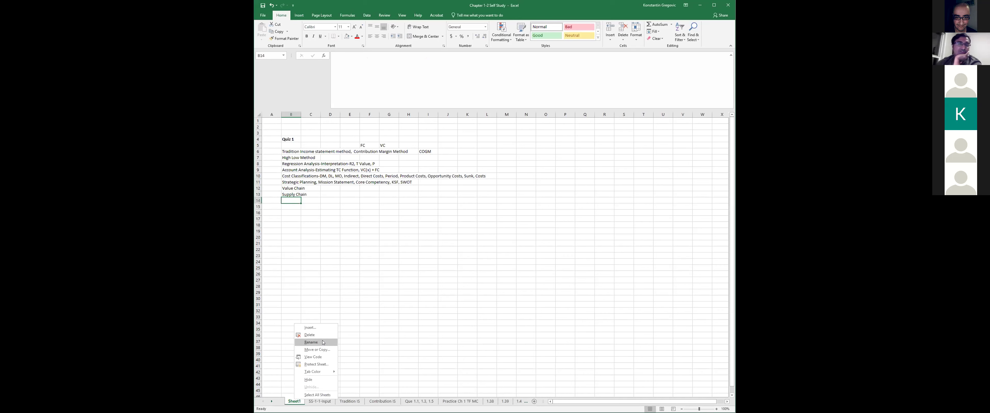
click(323, 339)
text(Summar)
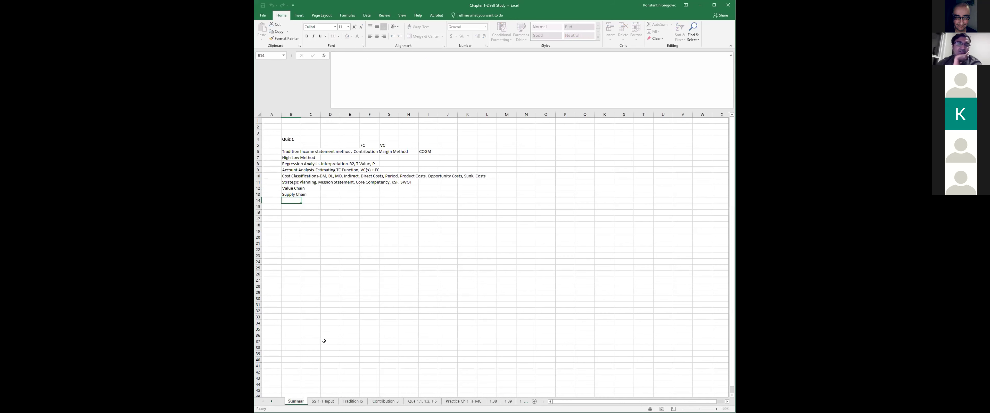
text(y Quiz 1)
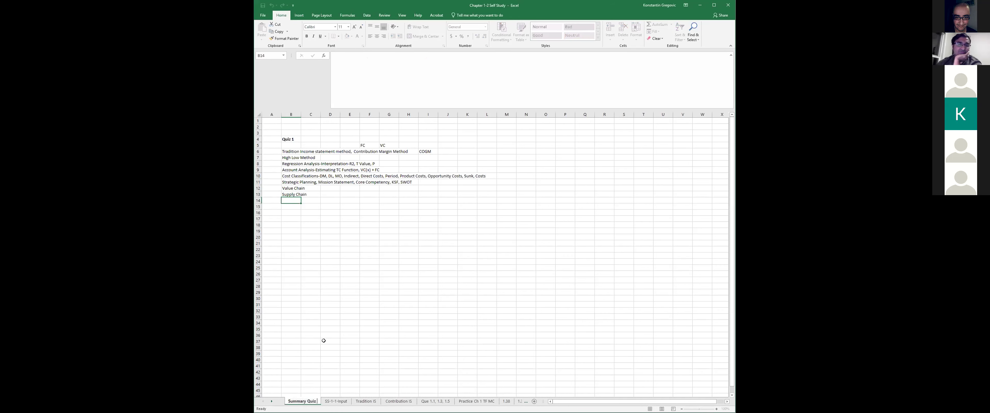
click(295, 199)
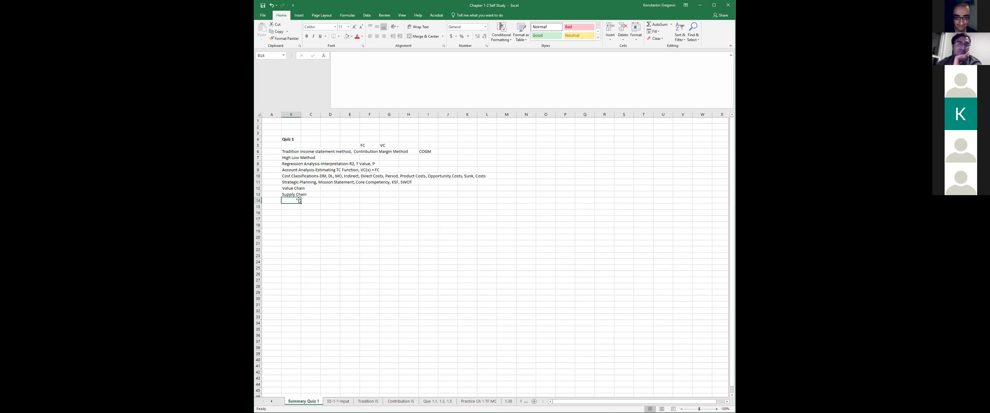
- Enter the topic "5 Steps Decision Making Process" in B14 under Supply Chain
text(5 ST)
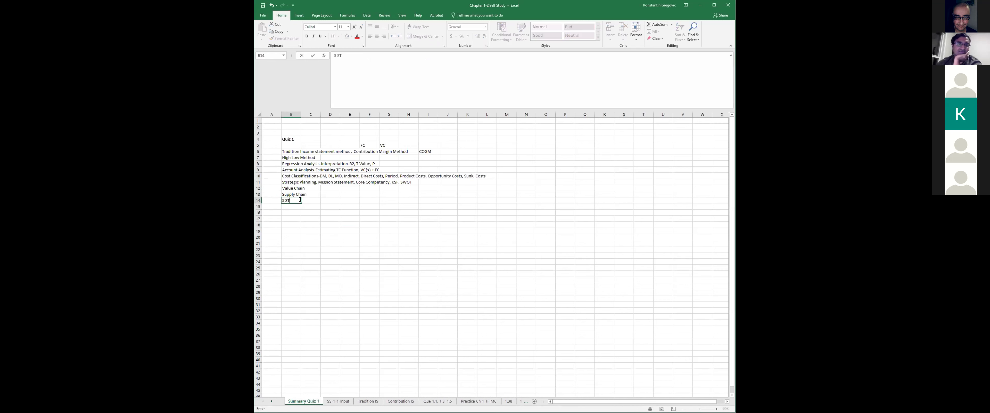
key(BackSpace)
text(teps Decision Mar)
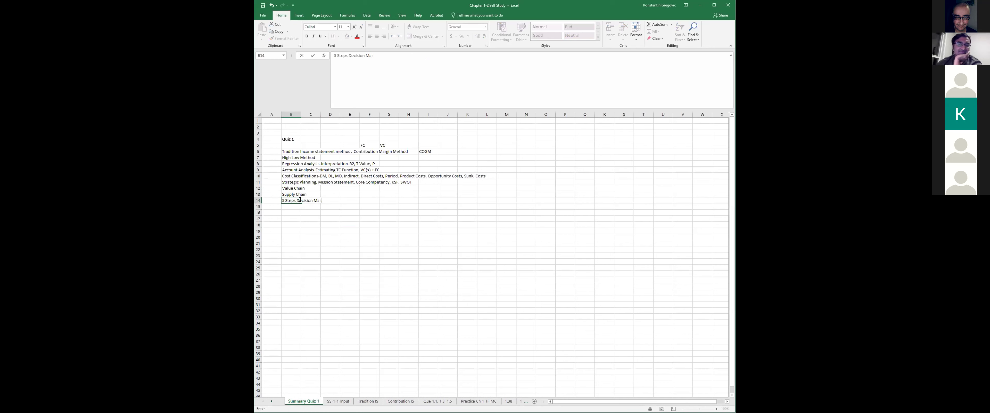
text(ing Process)
key(Return)
text(Internal Controls-Diag)
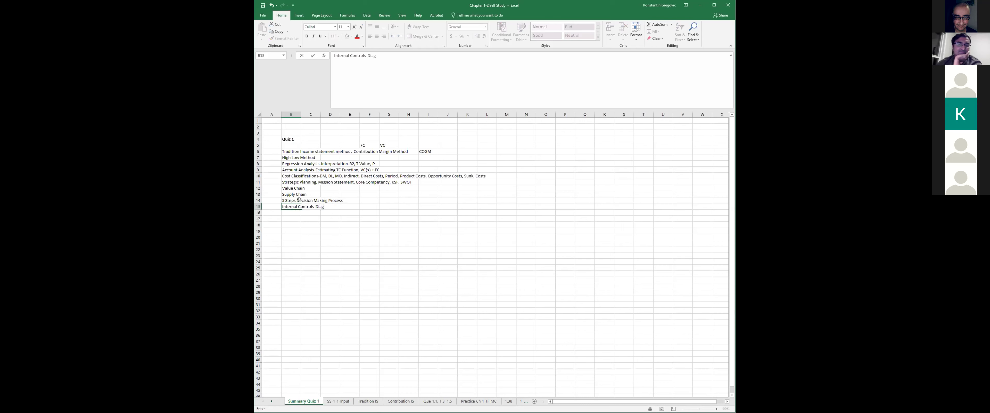
text(nostic Controls)
key(BackSpace)
key(BackSpace)
key(BackSpace)
key(BackSpace)
key(BackSpace)
key(BackSpace)
key(BackSpace)
key(BackSpace)
key(BackSpace)
key(BackSpace)
key(BackSpace)
key(BackSpace)
key(BackSpace)
key(BackSpace)
key(BackSpace)
key(BackSpace)
key(BackSpace)
key(BackSpace)
key(BackSpace)
key(BackSpace)
- Enter the topic "4 Levers of Control" in B15 under the decision making process
text(4 Levers of Control)
key(Return)
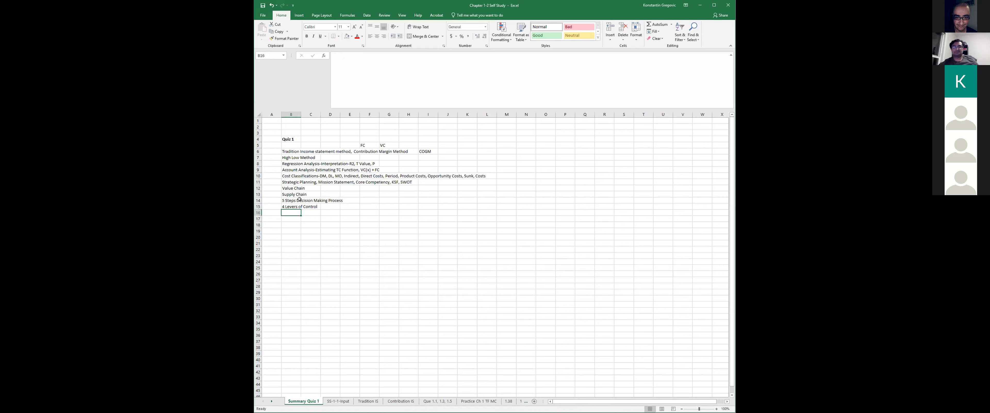
- Make the "5 Steps Decision Making Process" topic in B14 bold
key(Up)
key(Up)
key(Up)
key(Down)
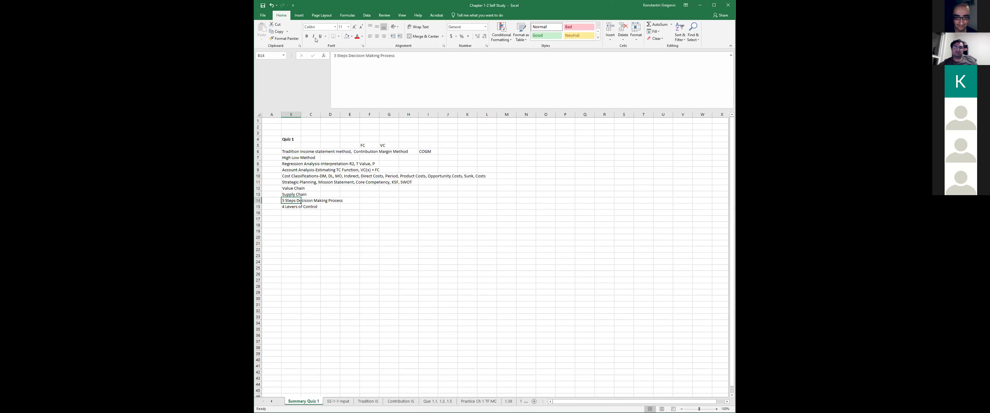
click(307, 36)
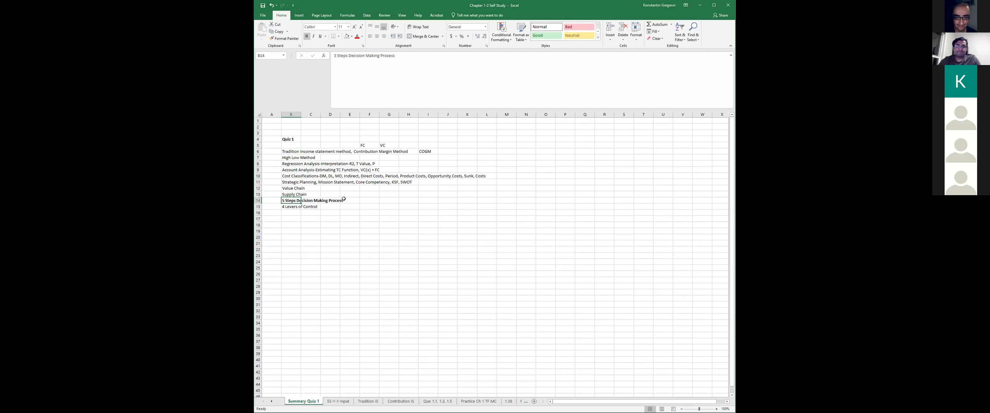
click(351, 238)
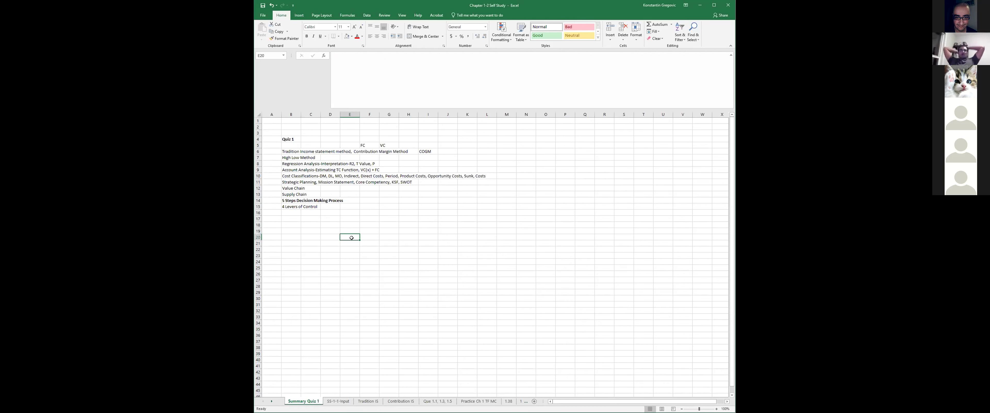
click(296, 151)
click(361, 153)
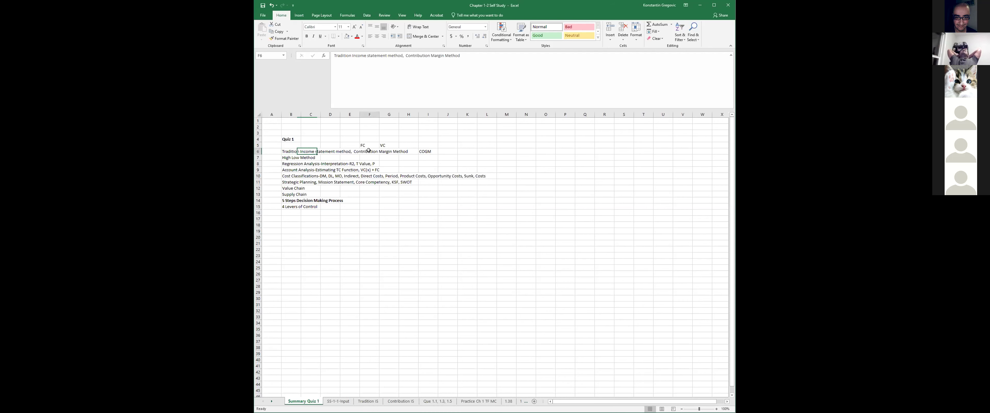
click(304, 152)
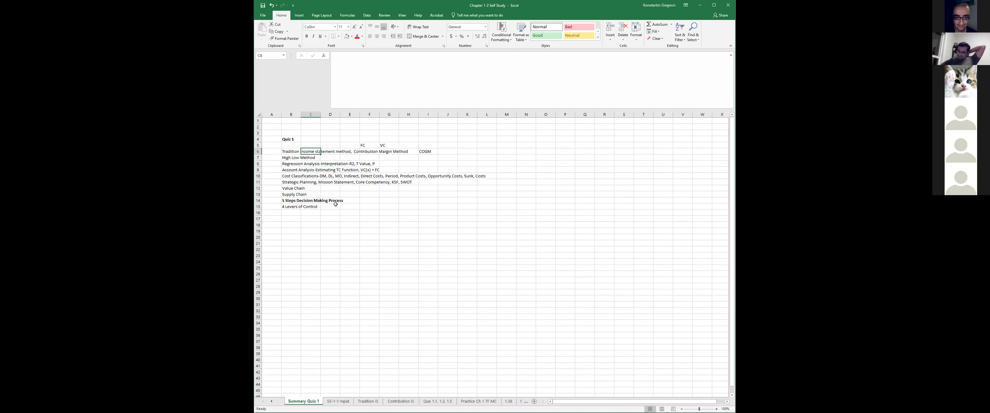
click(288, 155)
click(400, 243)
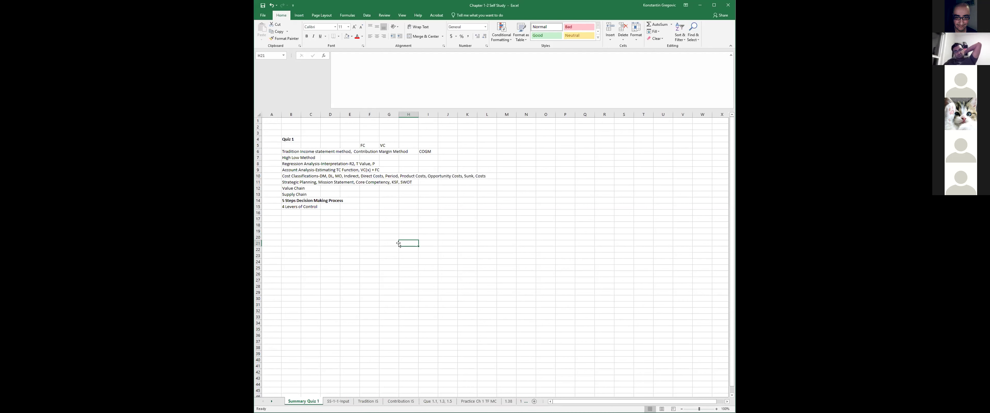
- Look through the exercise worksheets in order, from the Microfan input sheet through both income statements and the practice questions to the camper problem
click(333, 401)
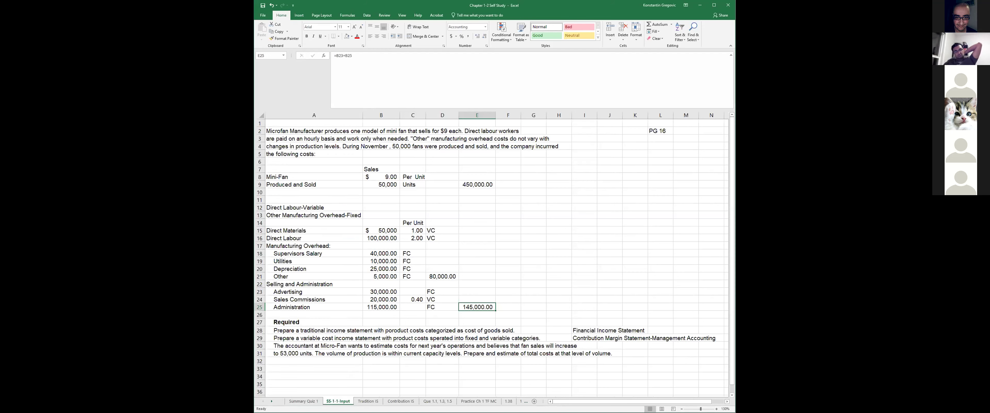
click(368, 400)
click(401, 401)
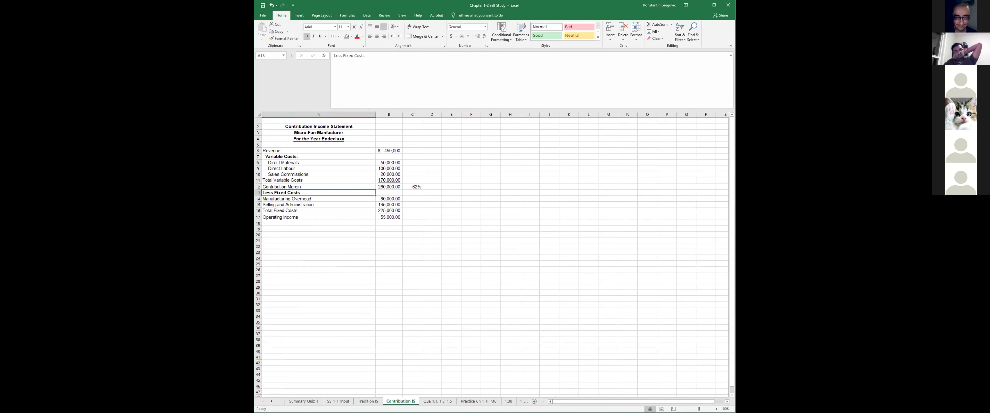
click(438, 401)
click(478, 401)
click(508, 401)
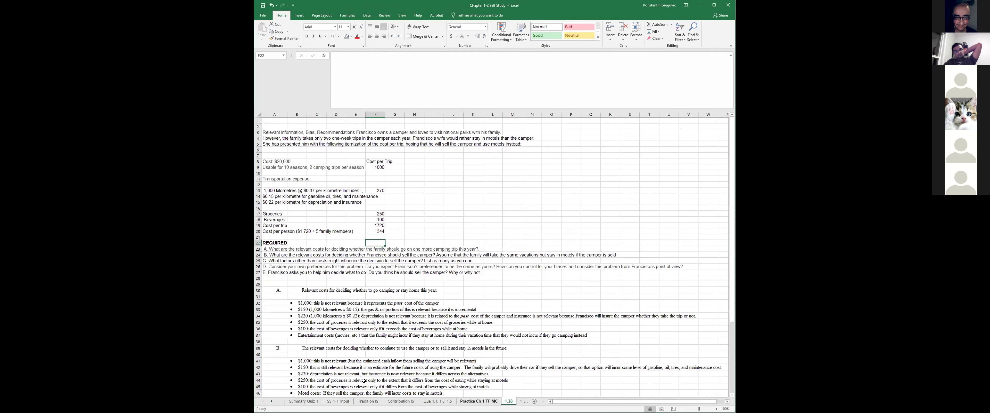
- Look through the worksheets from the 1.38 camper problem and exercises 1.39 and 1.40 to the Practice CH 2 TF MC questions
click(272, 401)
click(351, 326)
scroll(347, 296, down, 5)
scroll(375, 334, up, 5)
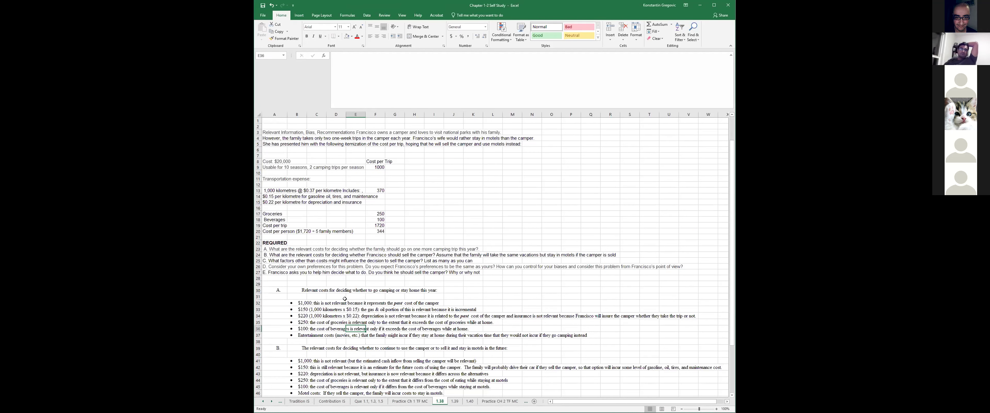
key(ctrl+Page_Down)
key(ctrl+Page_Down)
key(ctrl+Page_Down)
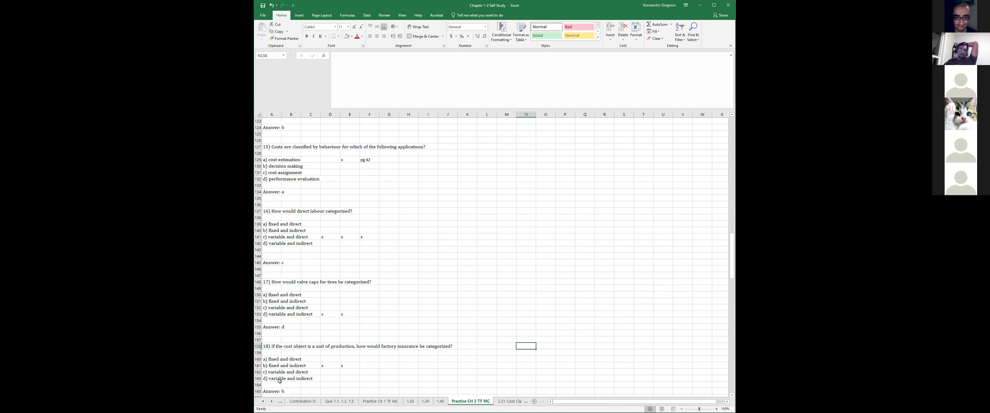
- Return to the Summary Quiz 1 worksheet to view the list of quiz topics
click(264, 401)
click(264, 401)
click(264, 401)
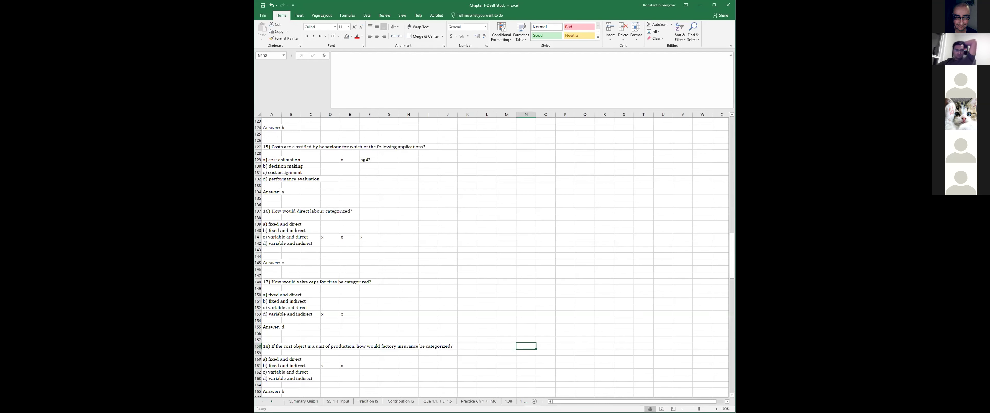
click(303, 401)
click(390, 319)
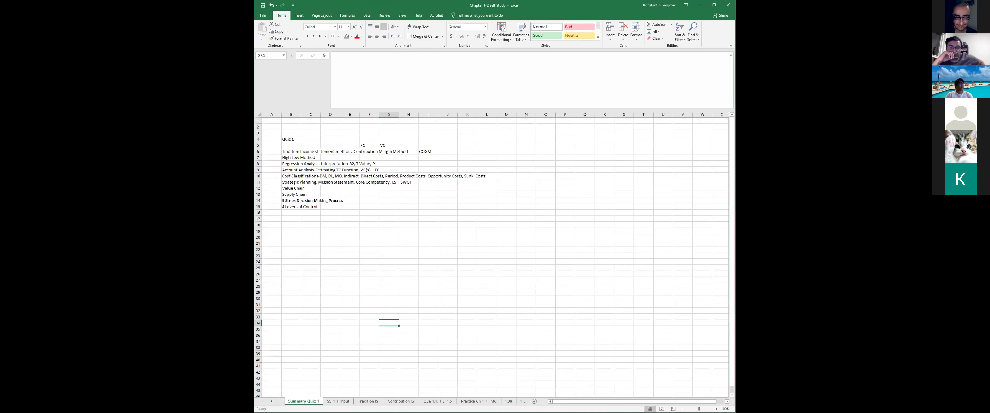
- Examine the management control and four levers of control questions on the Practice Ch 1 TF MC worksheet, passing the income statement sheets
key(ctrl+Page_Down)
key(ctrl+Page_Down)
key(ctrl+Page_Down)
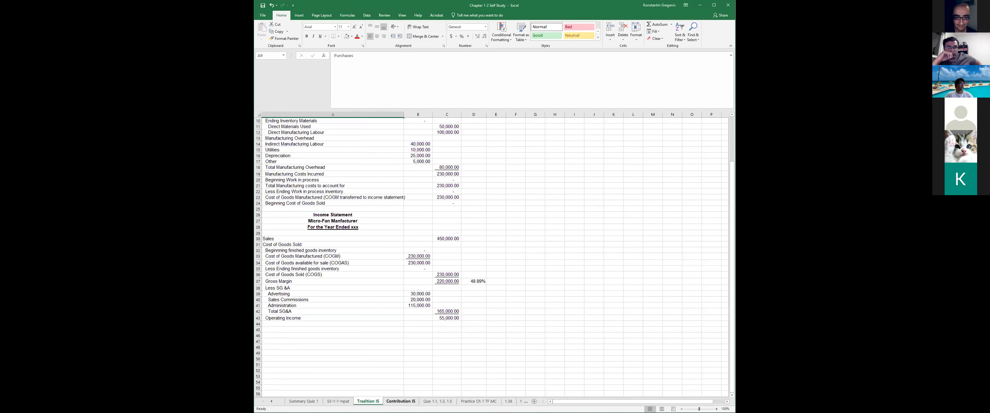
key(ctrl+Page_Down)
key(ctrl+Page_Down)
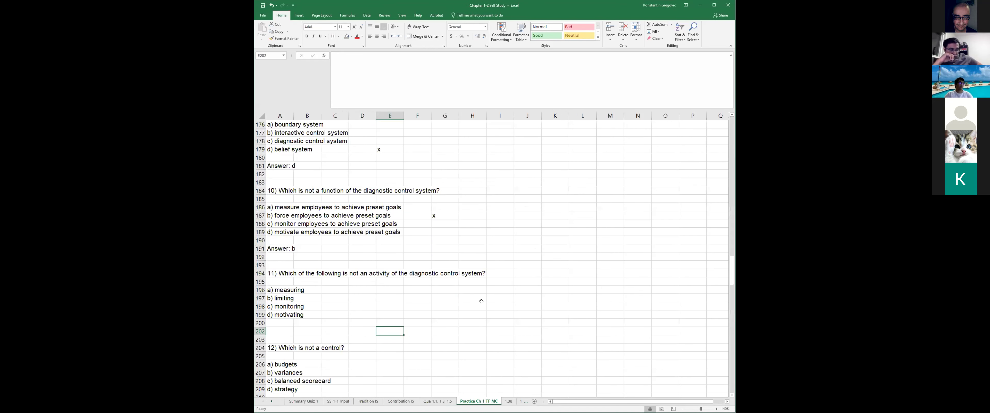
scroll(481, 299, up, 6)
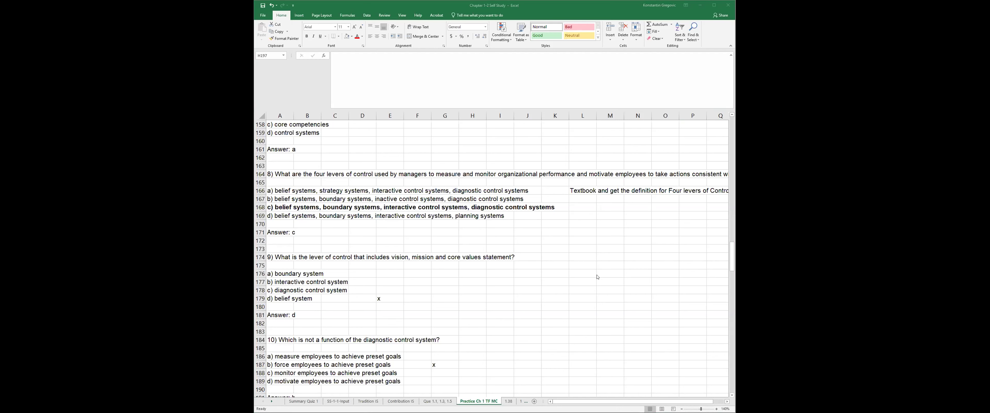
scroll(598, 277, down, 1)
scroll(600, 271, up, 6)
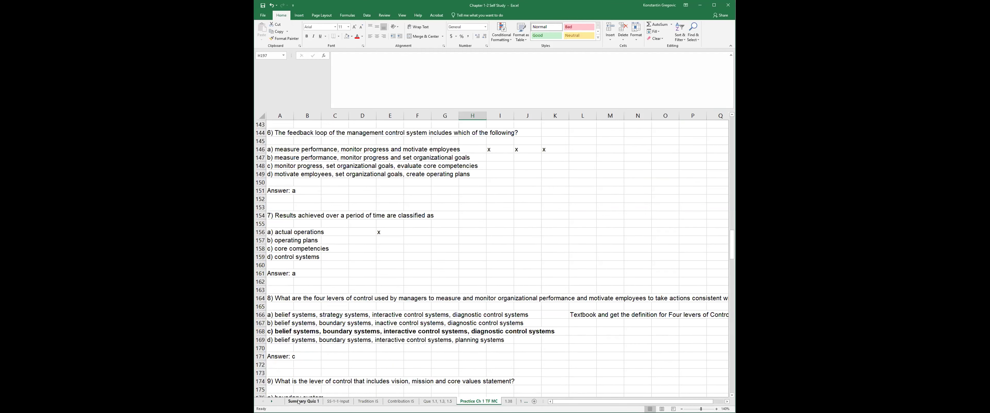
click(382, 246)
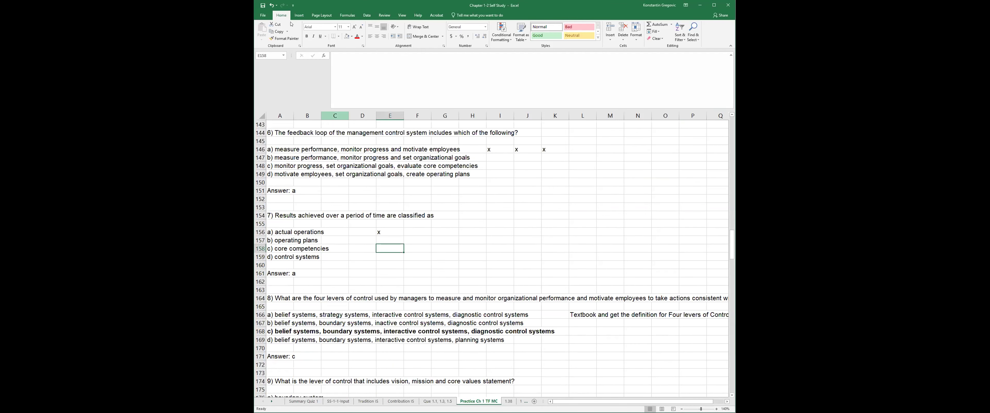
- Save the workbook as Chapter 1-2 Self Study in the Lessons folder, in Excel Workbook format
click(263, 15)
click(269, 75)
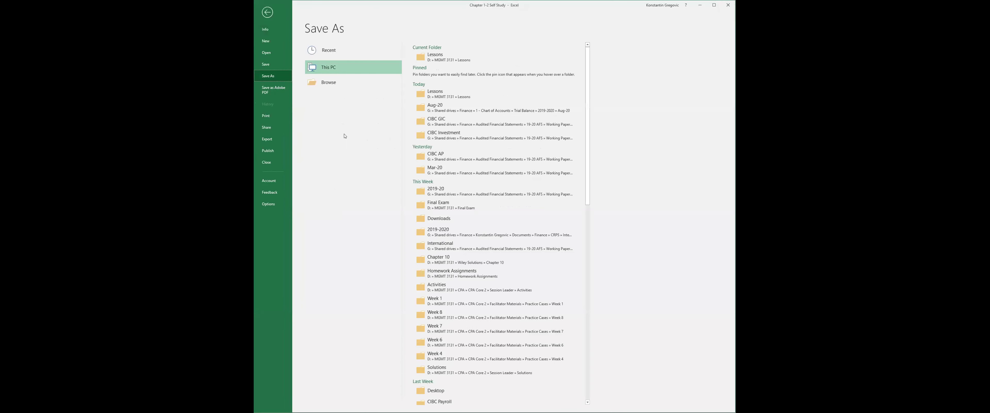
click(327, 82)
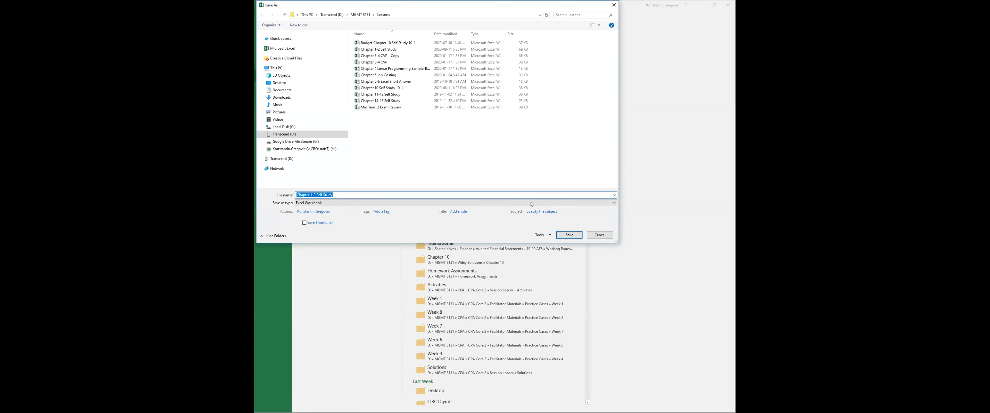
click(568, 234)
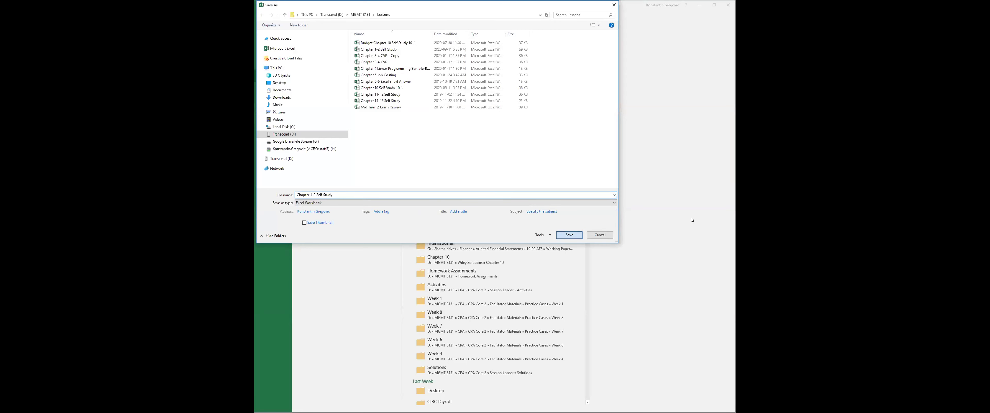